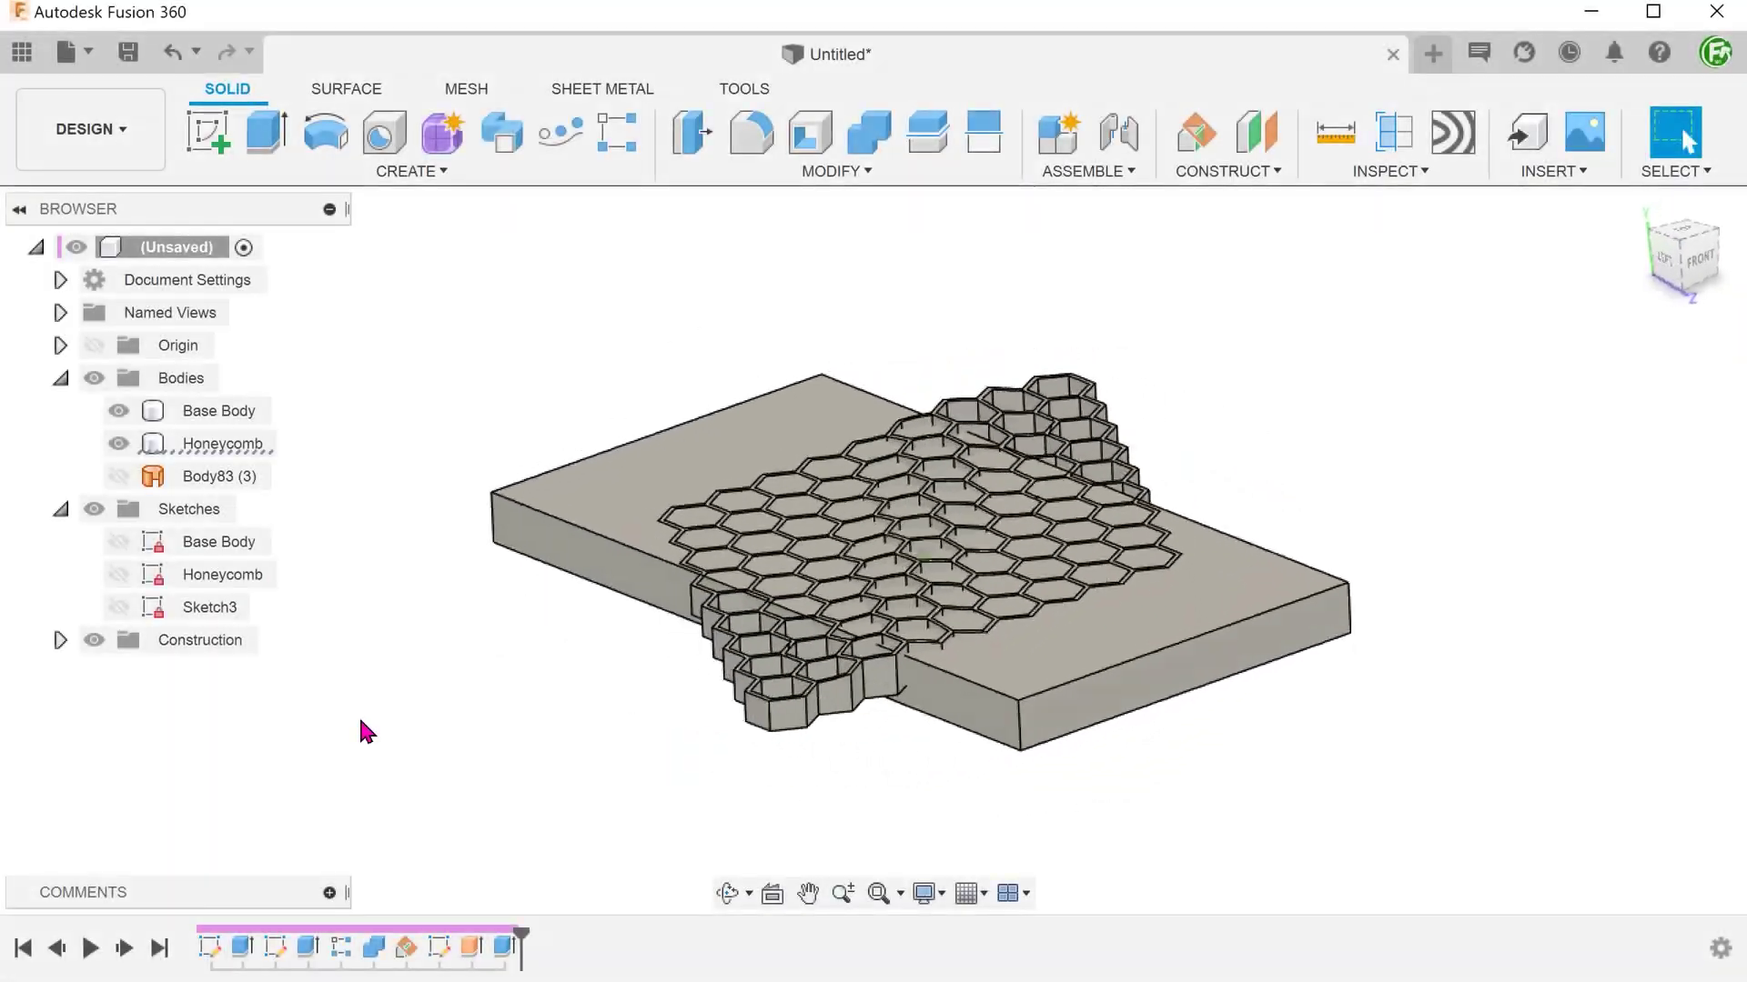
Step: Inspect the honeycomb plate's end face, then start the Split Body command
left_click(604, 553)
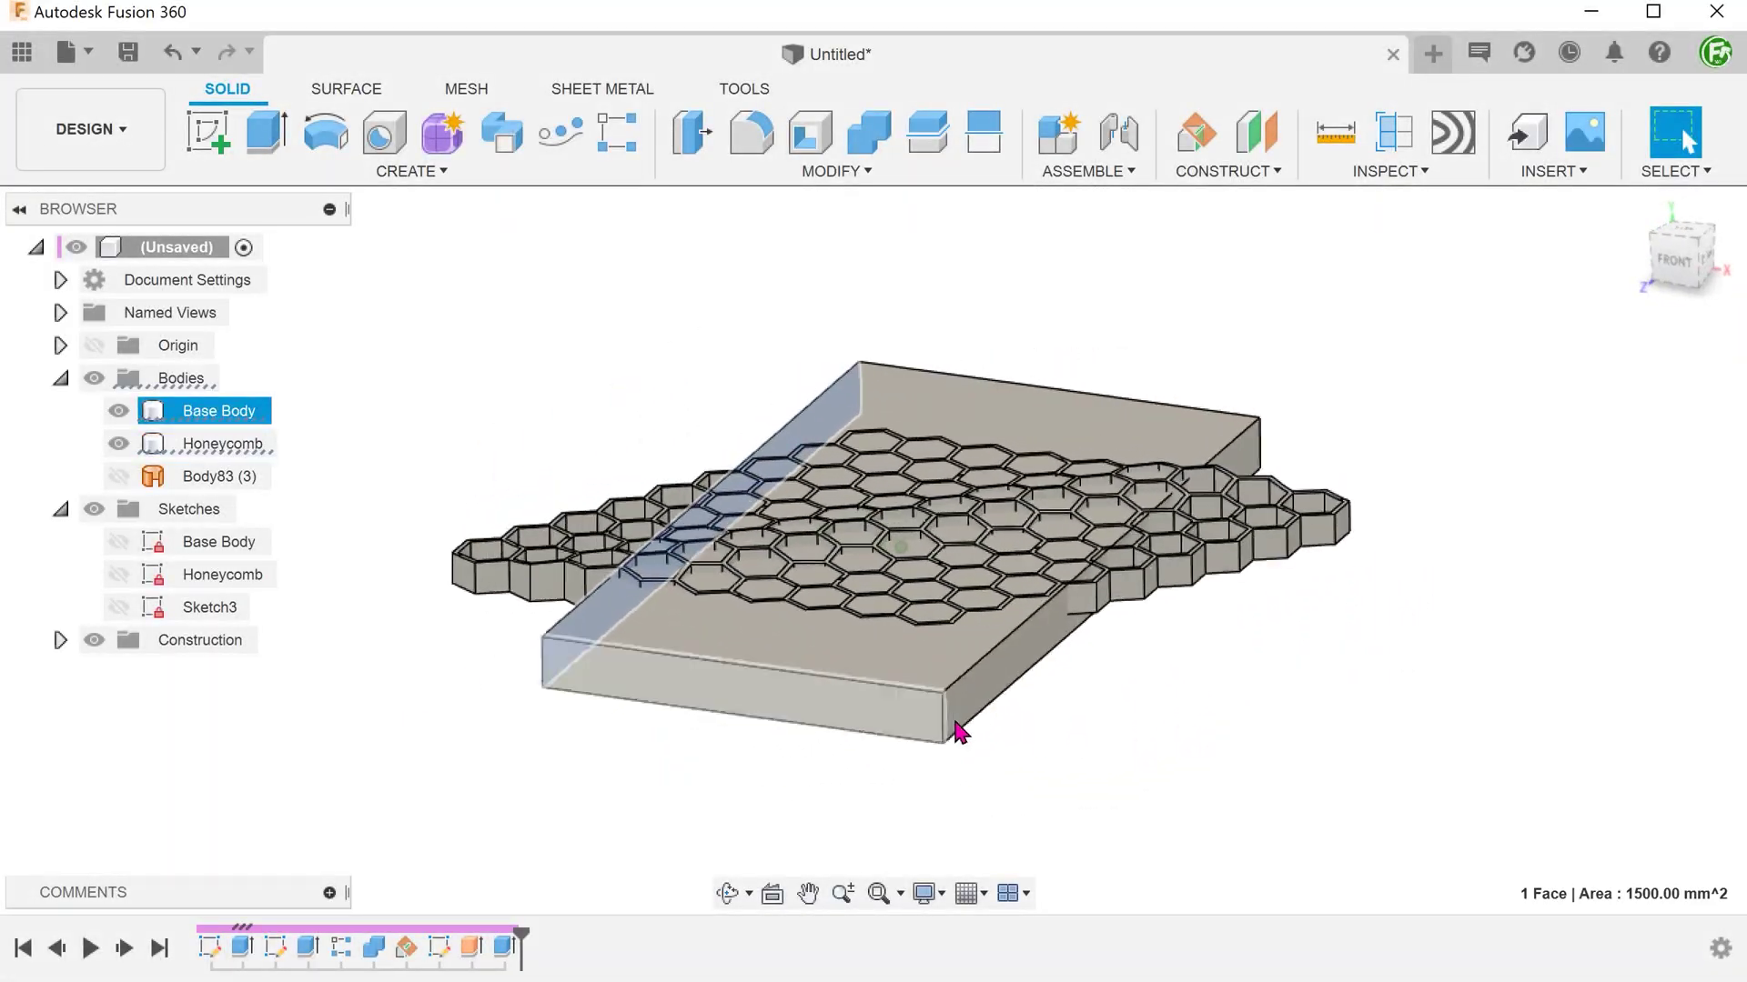
left_click(484, 464)
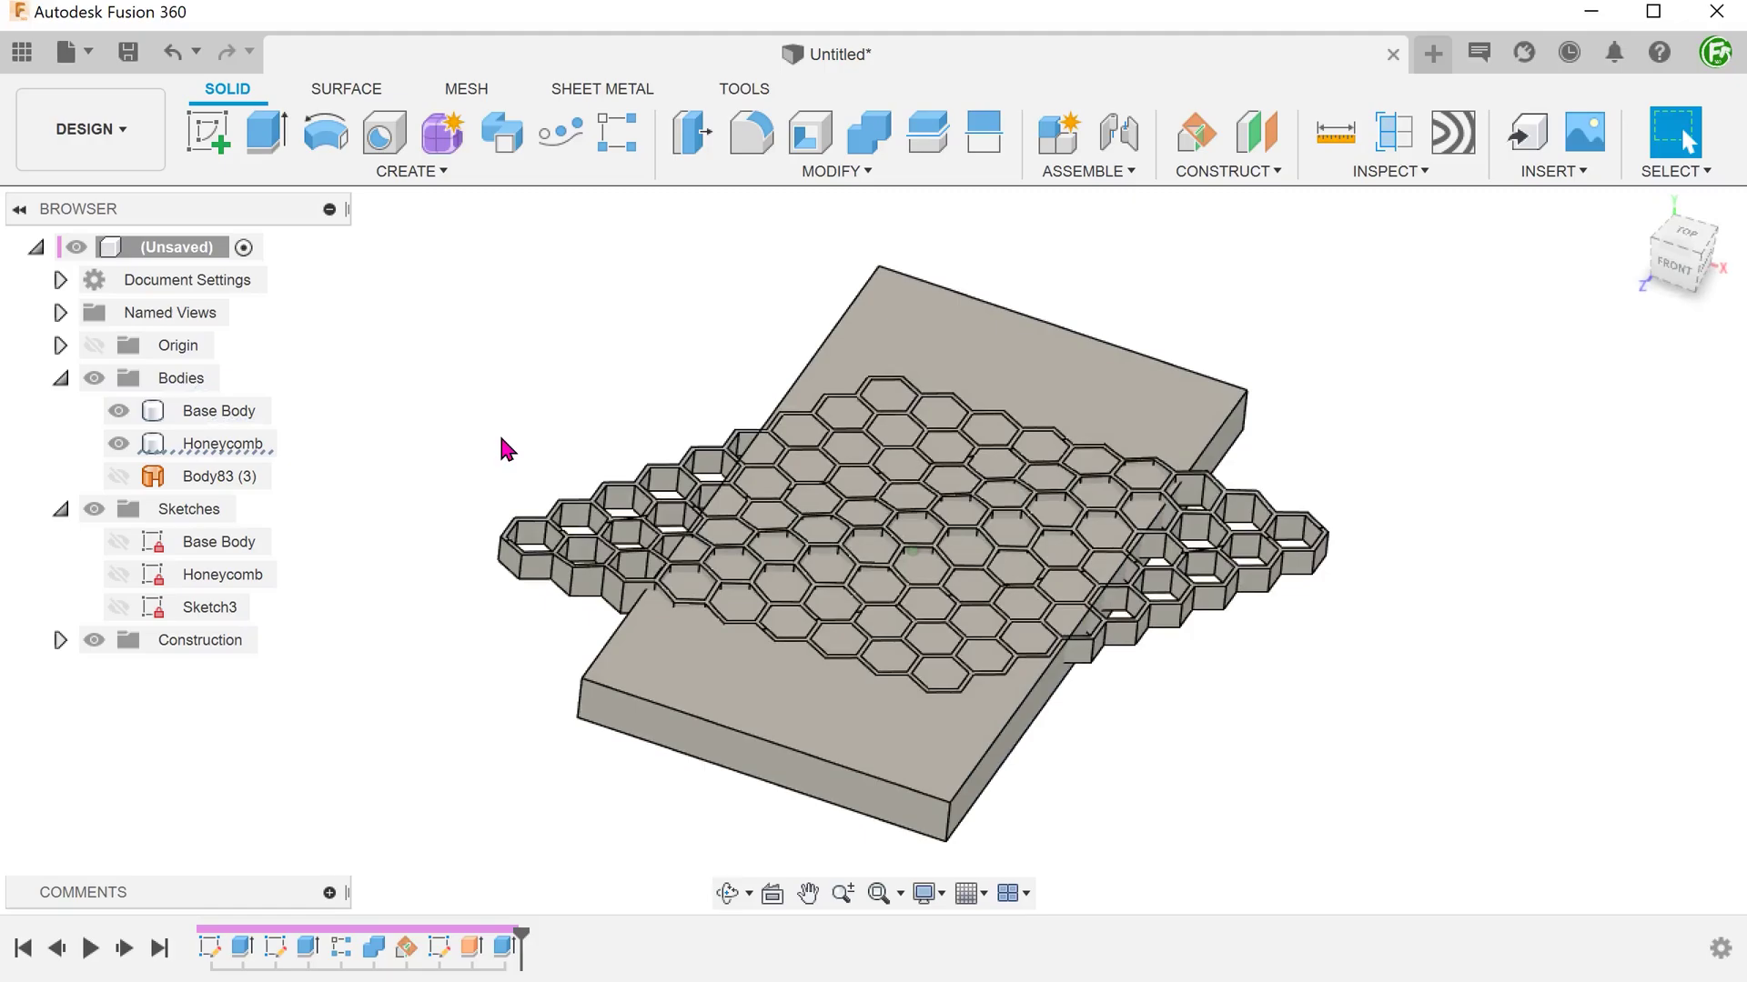
left_click(770, 173)
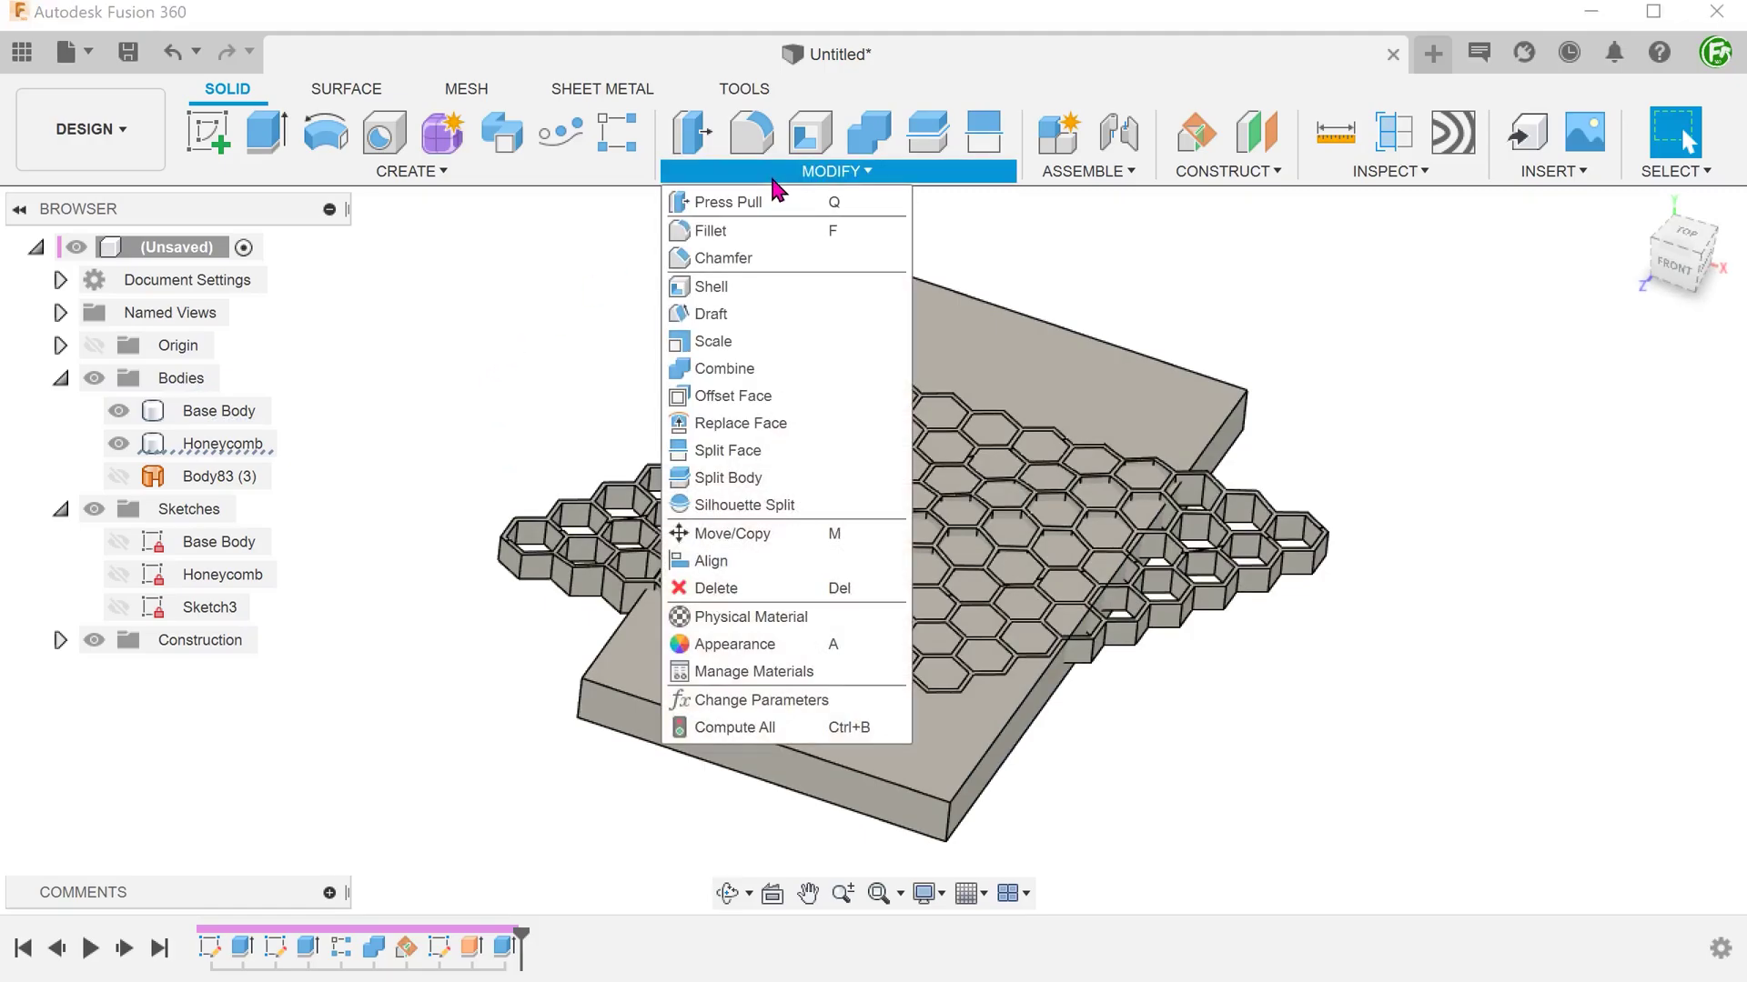
left_click(728, 478)
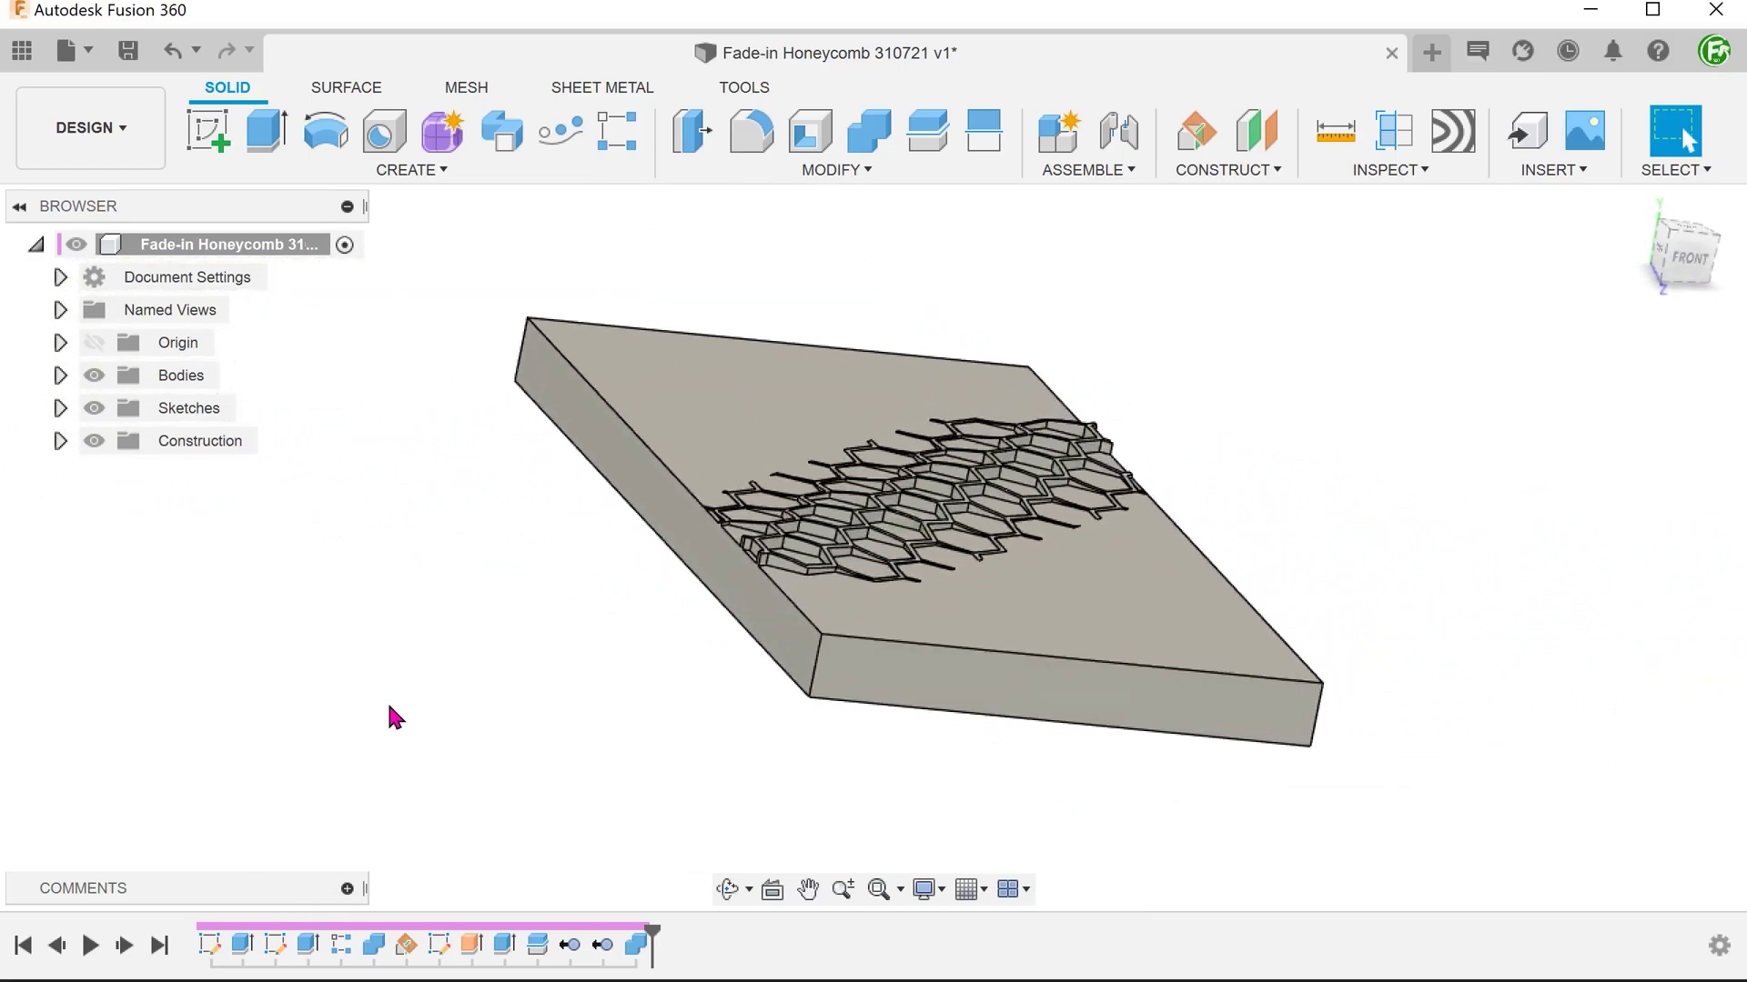
Step: Combine with Join, using Honeycomb as the target body and Base Body as the tool
left_click(1684, 239)
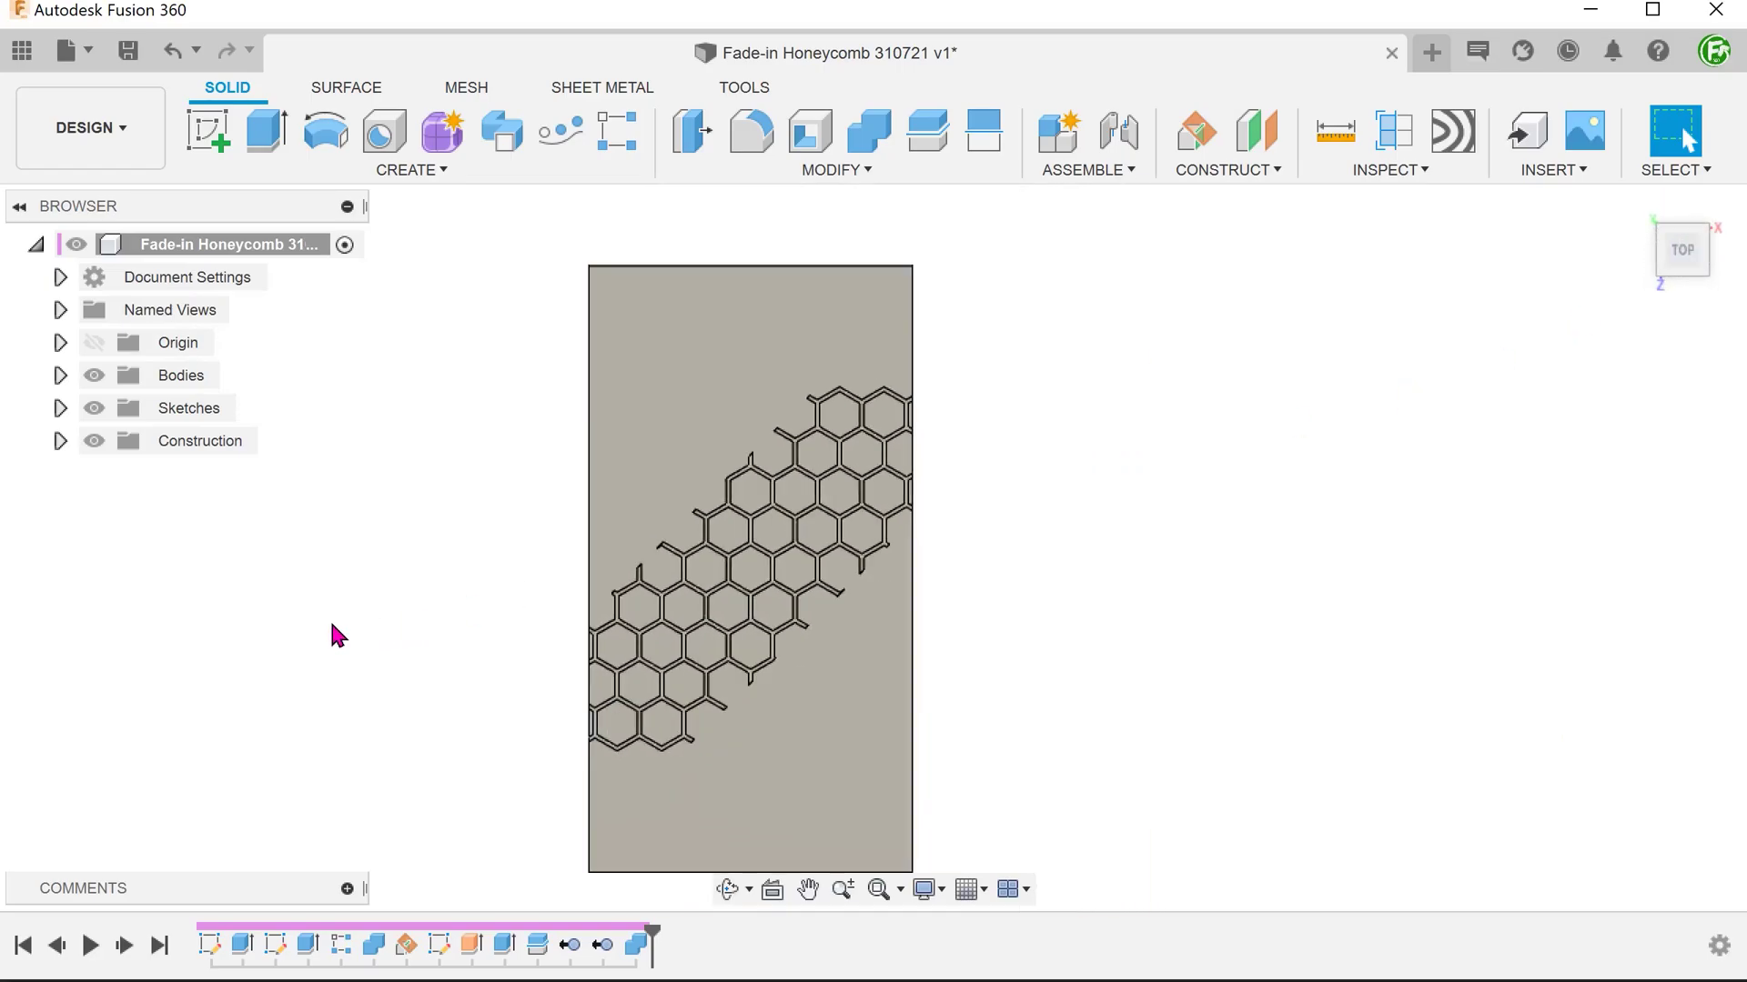
left_click(60, 309)
double_click(132, 471)
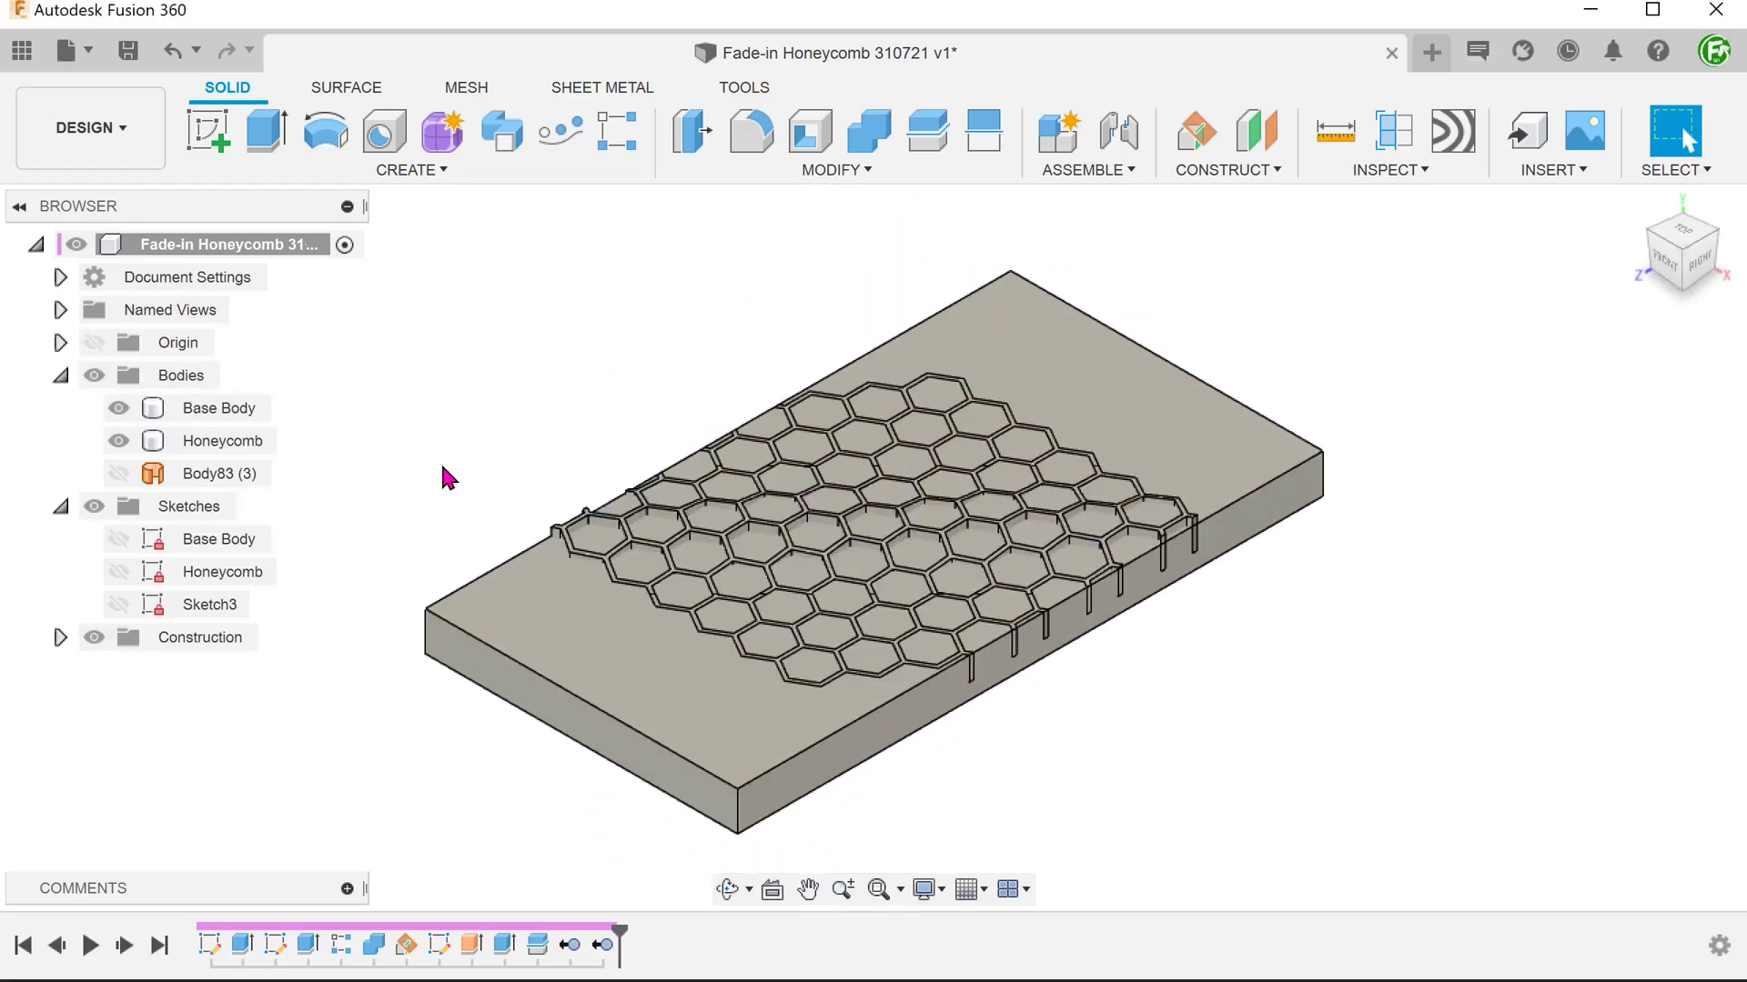
left_click(715, 171)
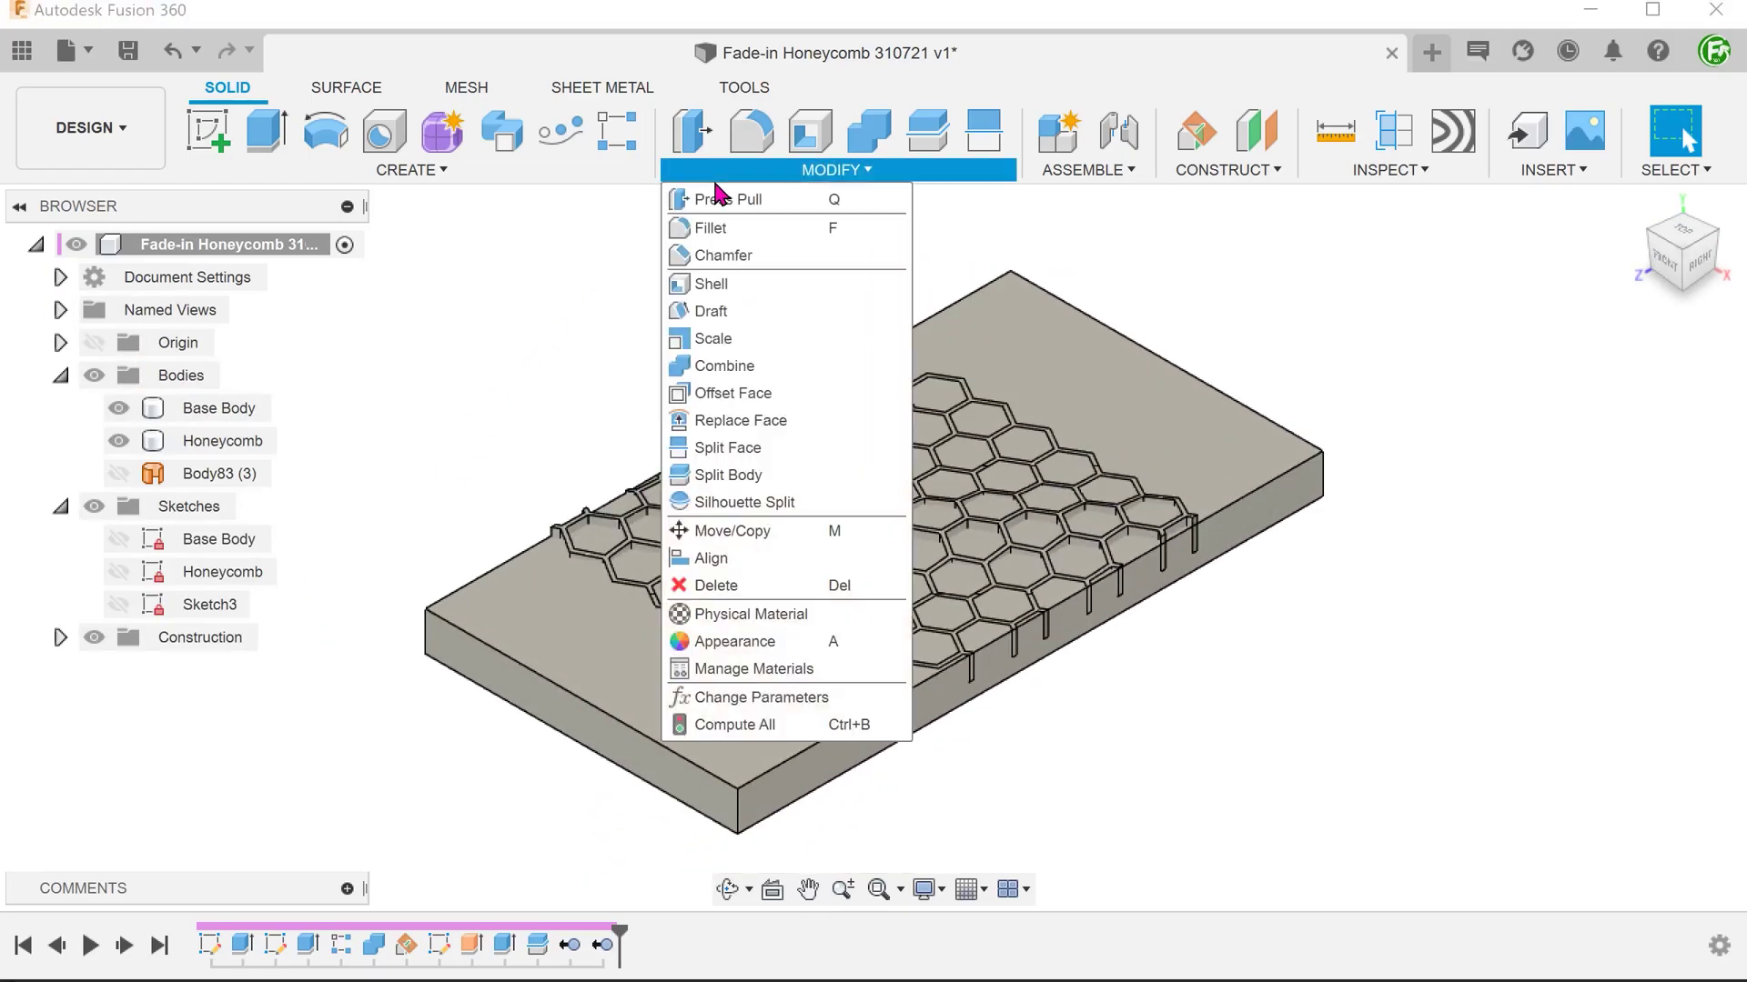
left_click(818, 366)
left_click(887, 519)
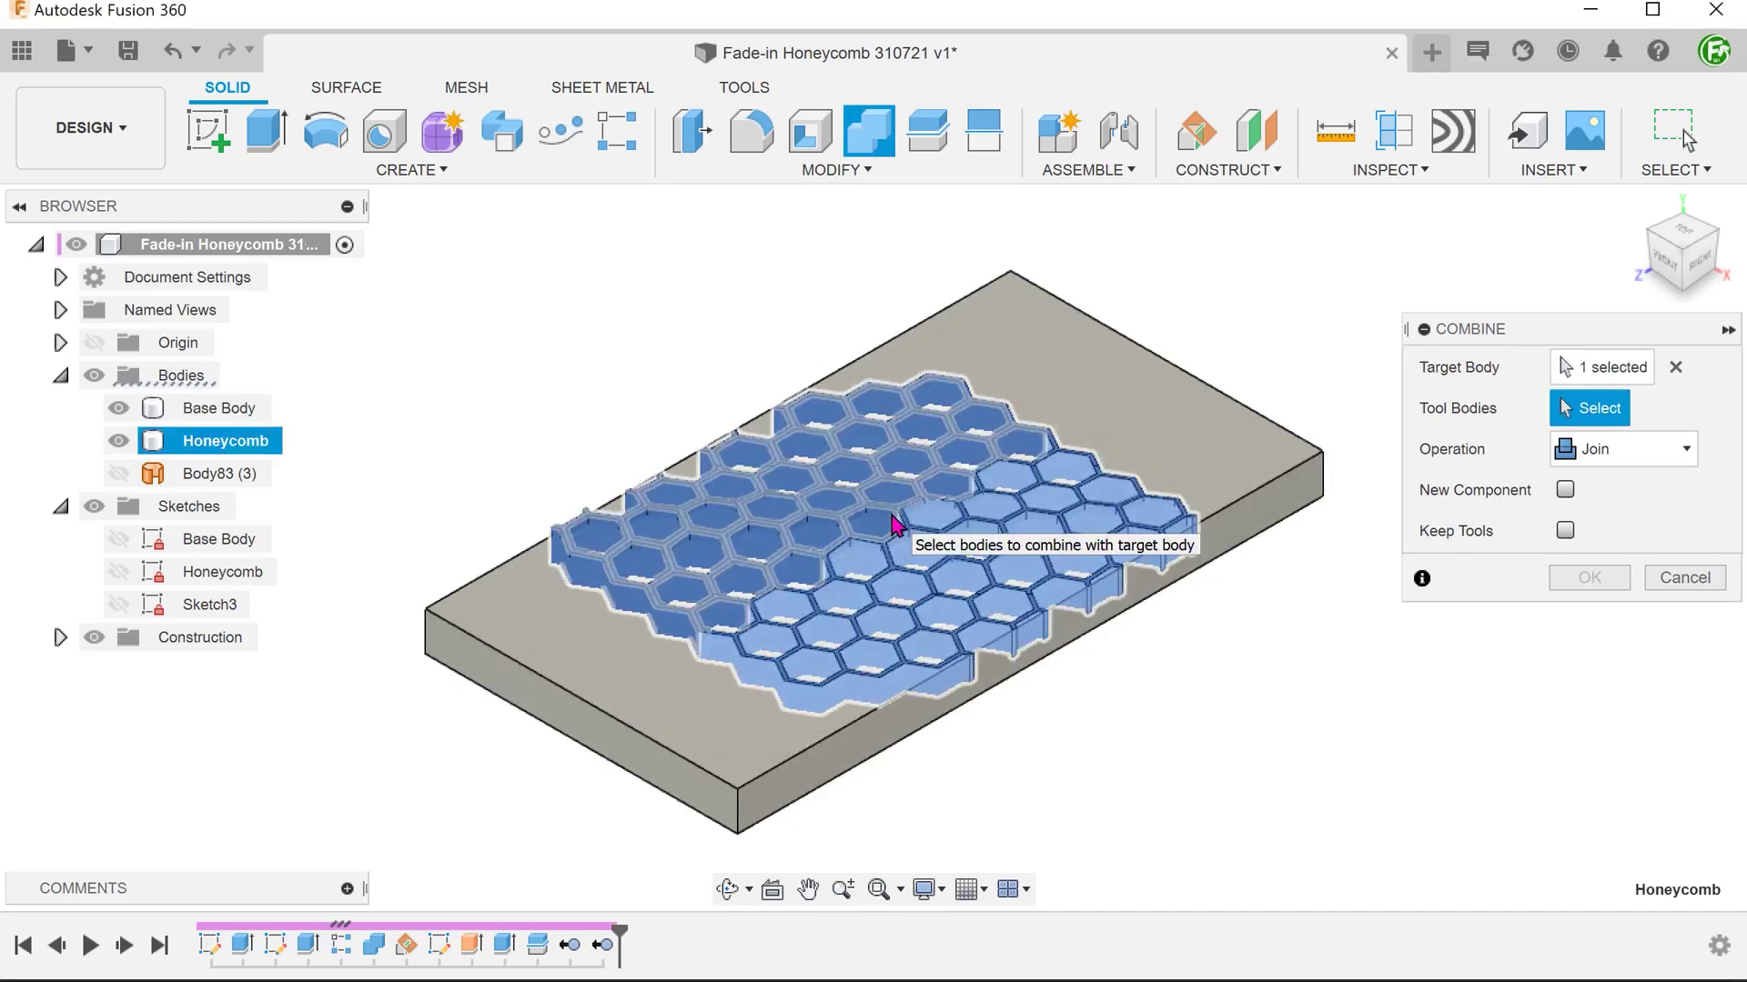
left_click(1181, 468)
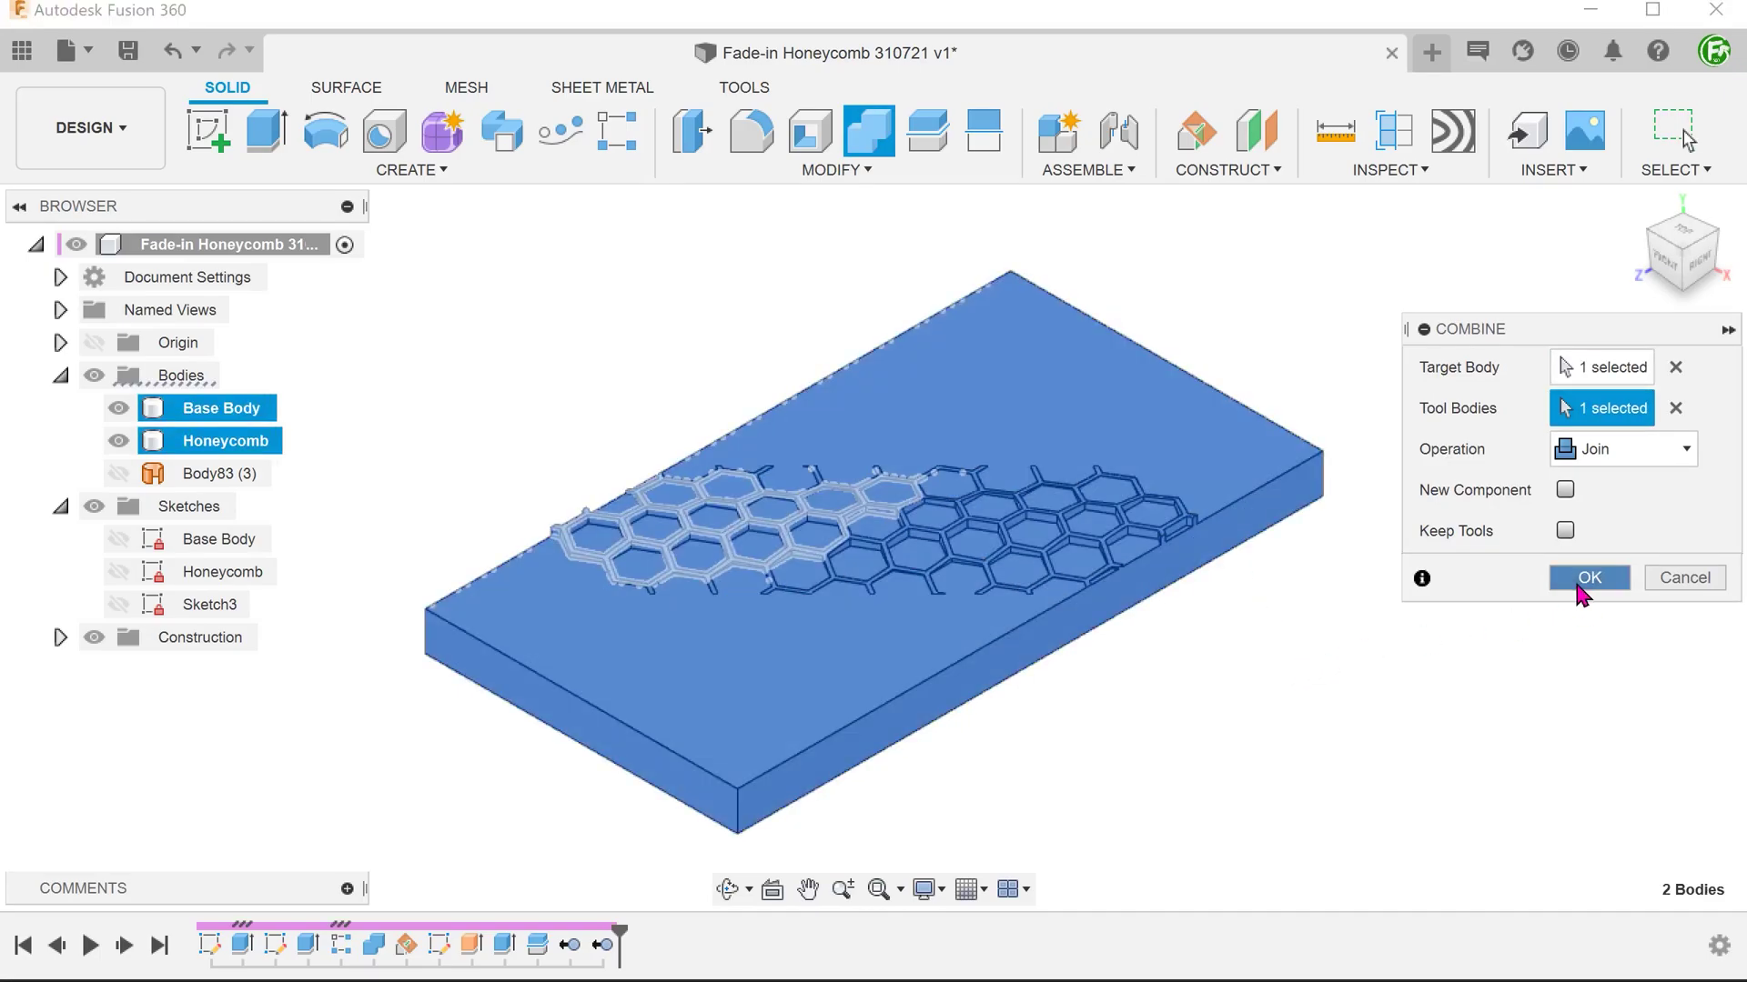
left_click(1588, 578)
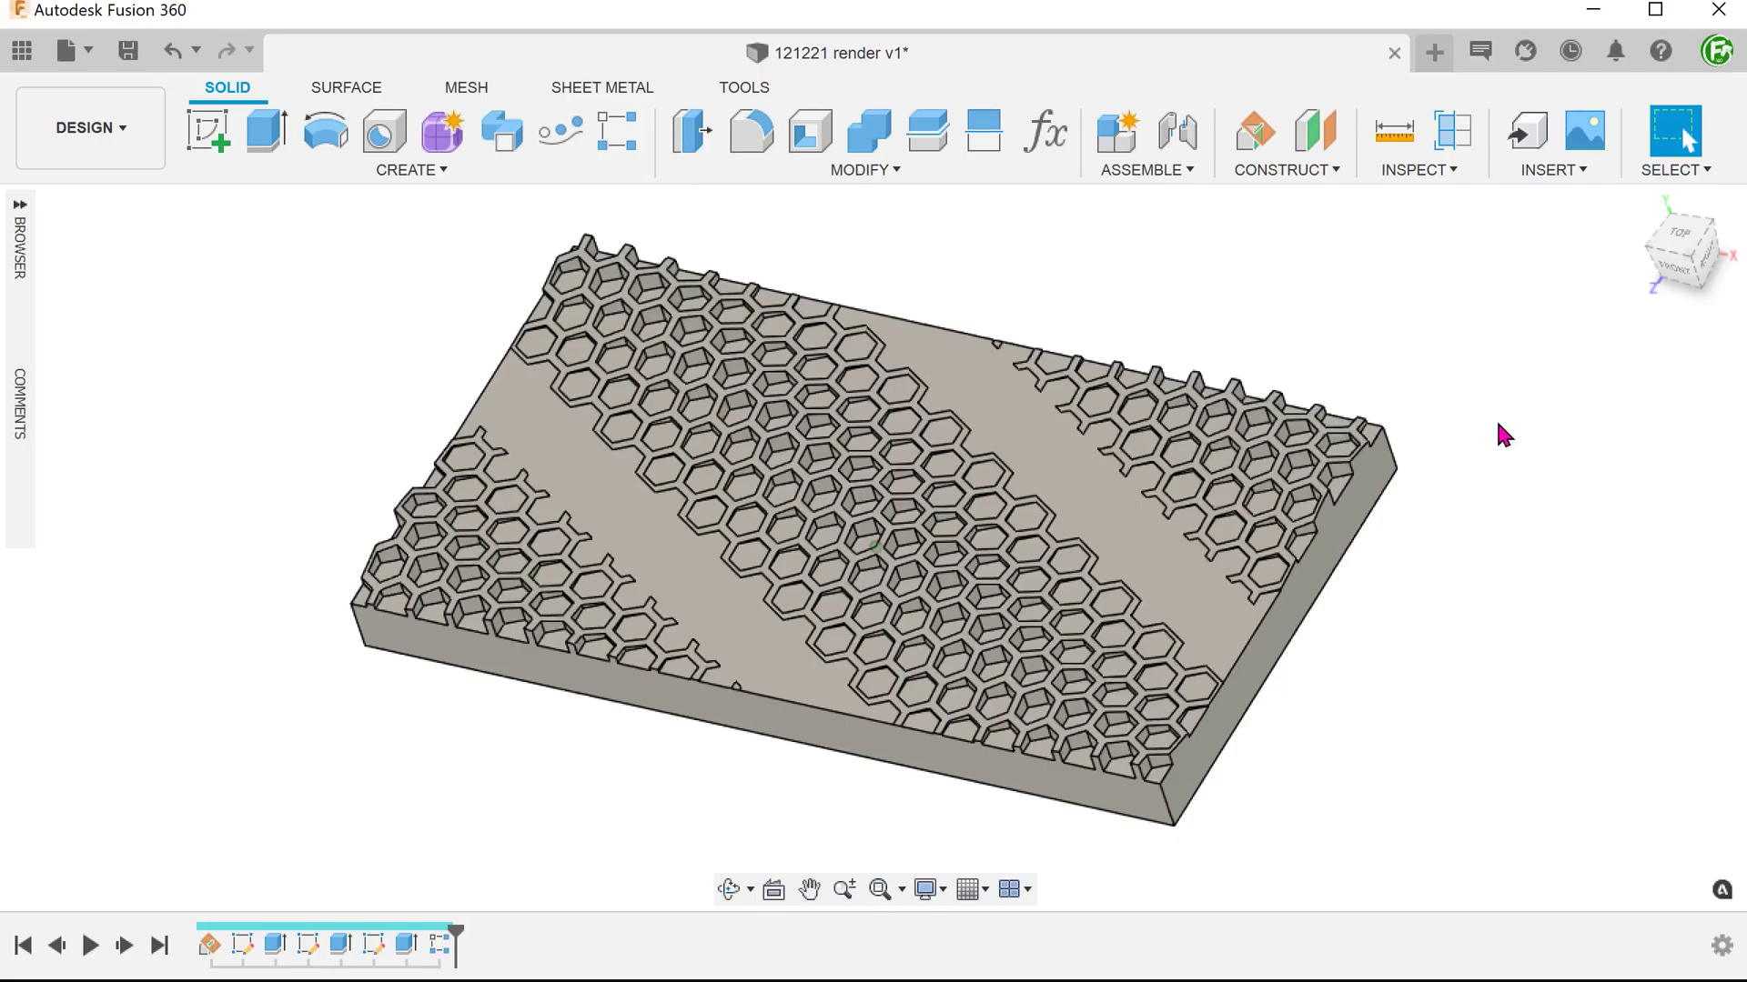
Step: View the plate straight down from the top of the ViewCube
left_click(1679, 247)
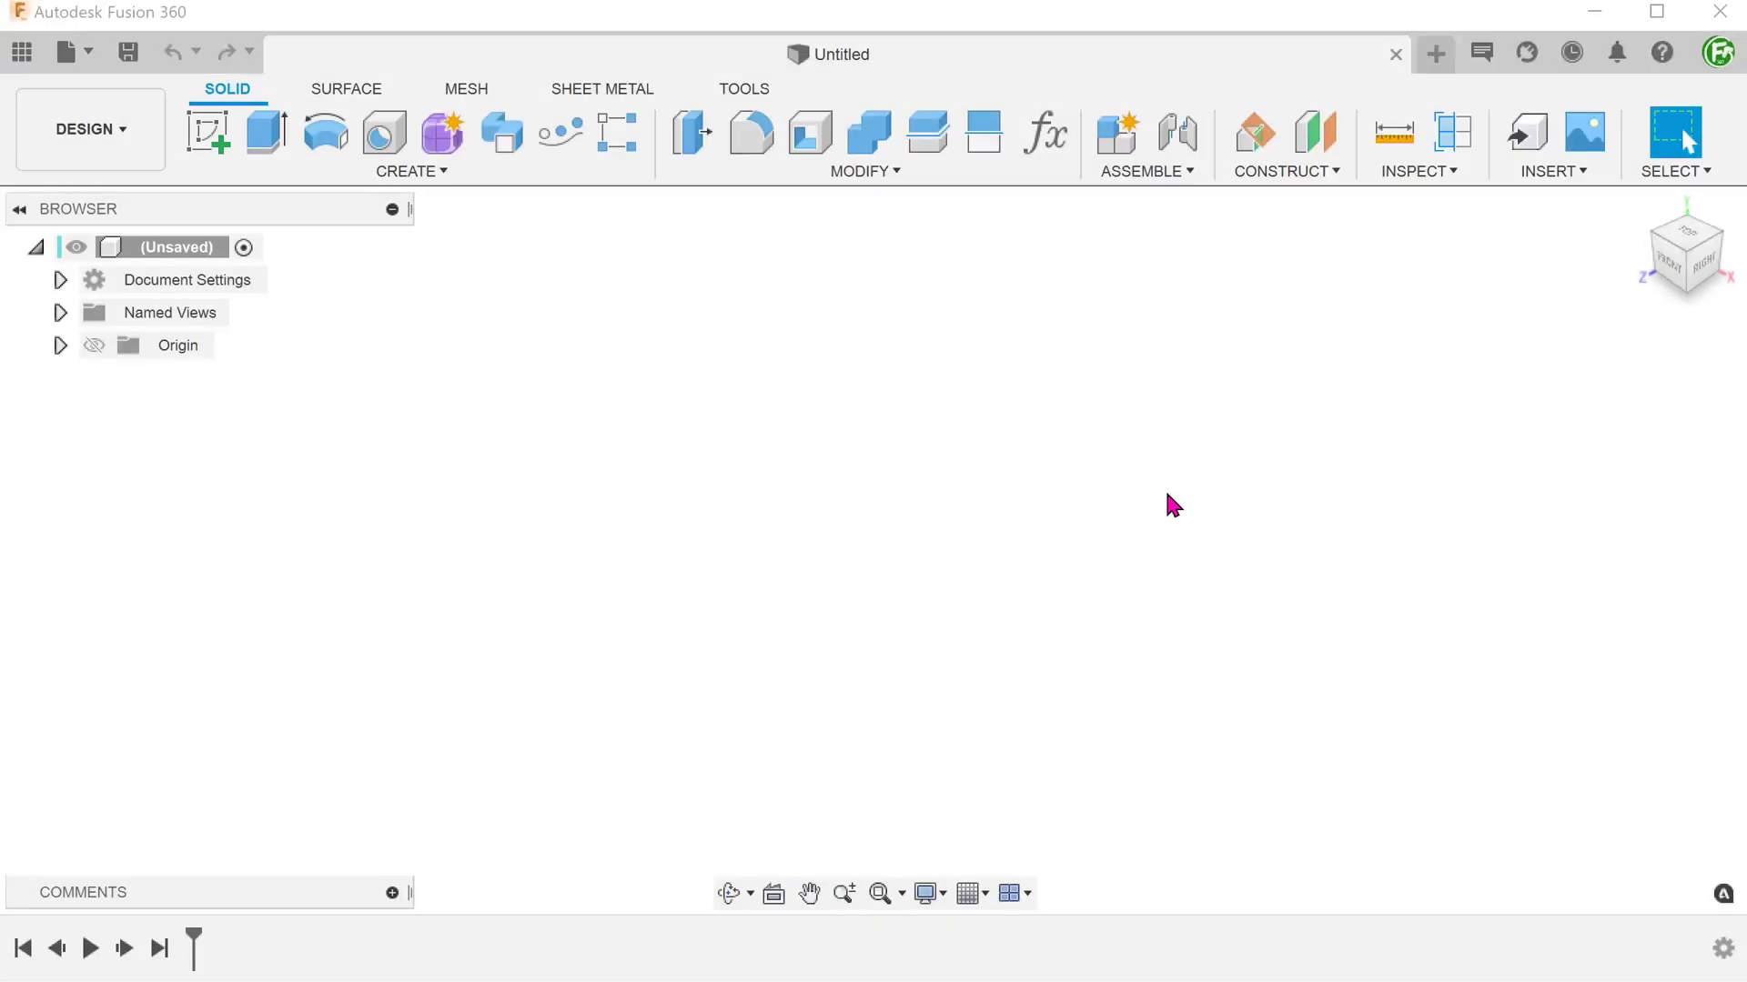
Step: Add a Plane at Angle hinged on the Y axis at 60 degrees
left_click(1274, 173)
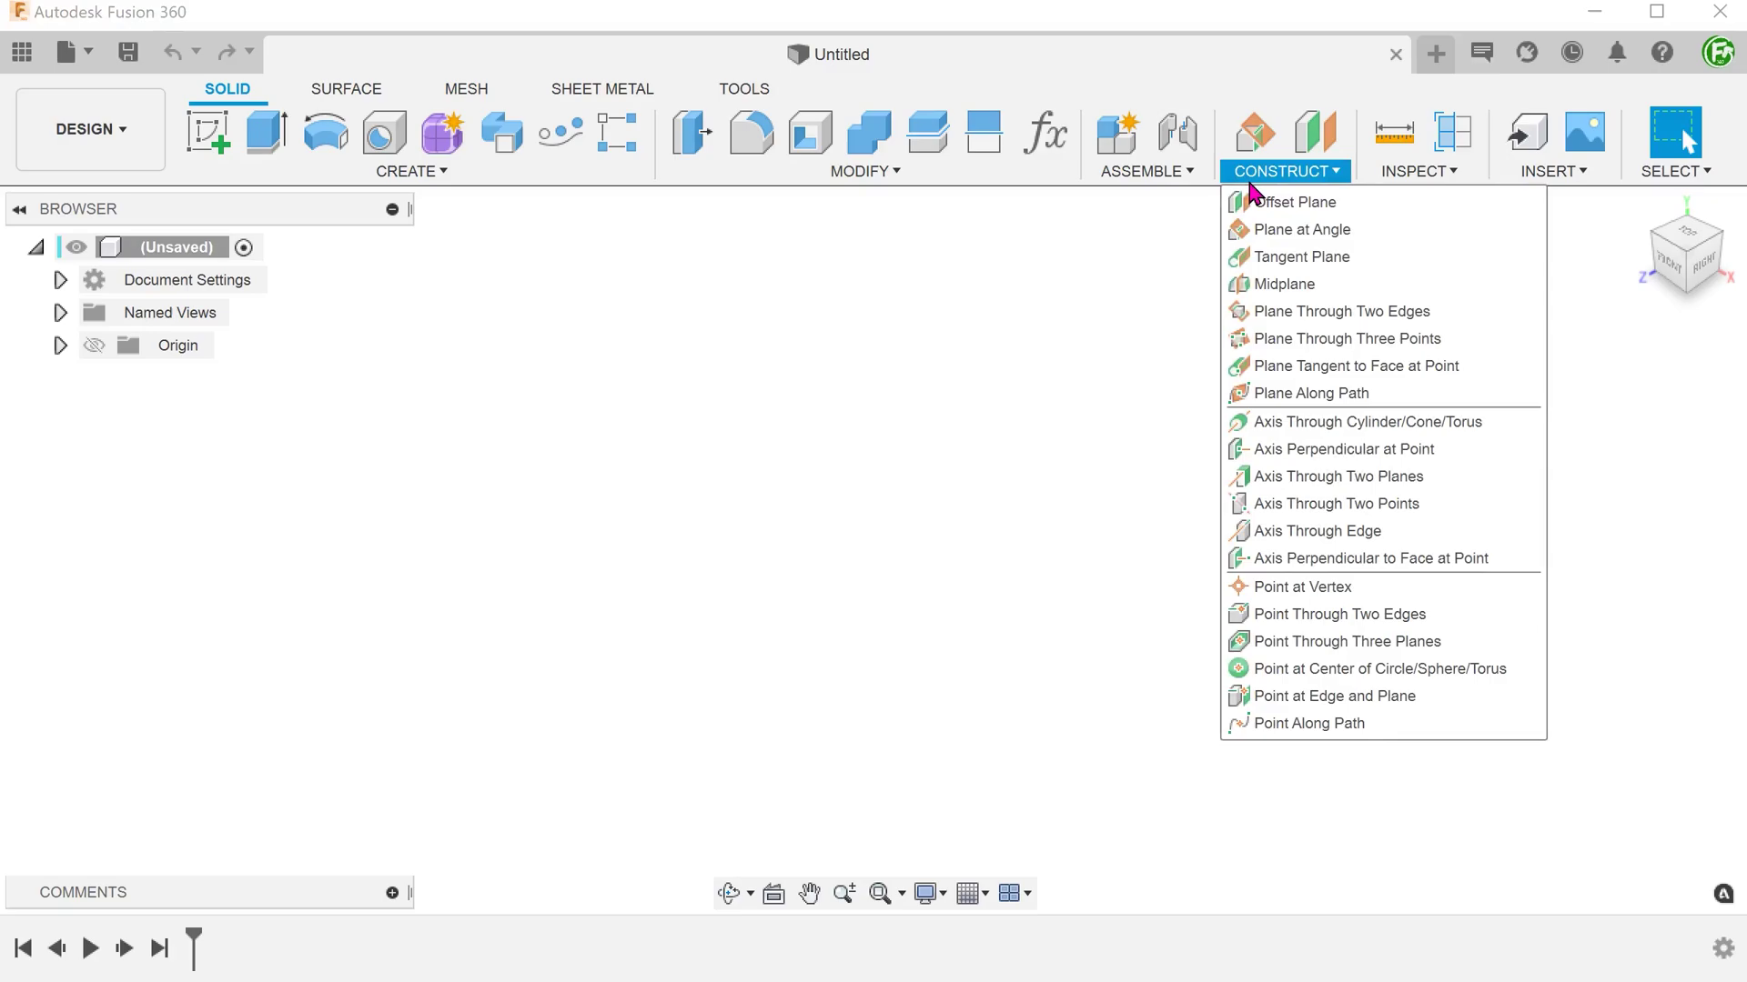
left_click(1389, 235)
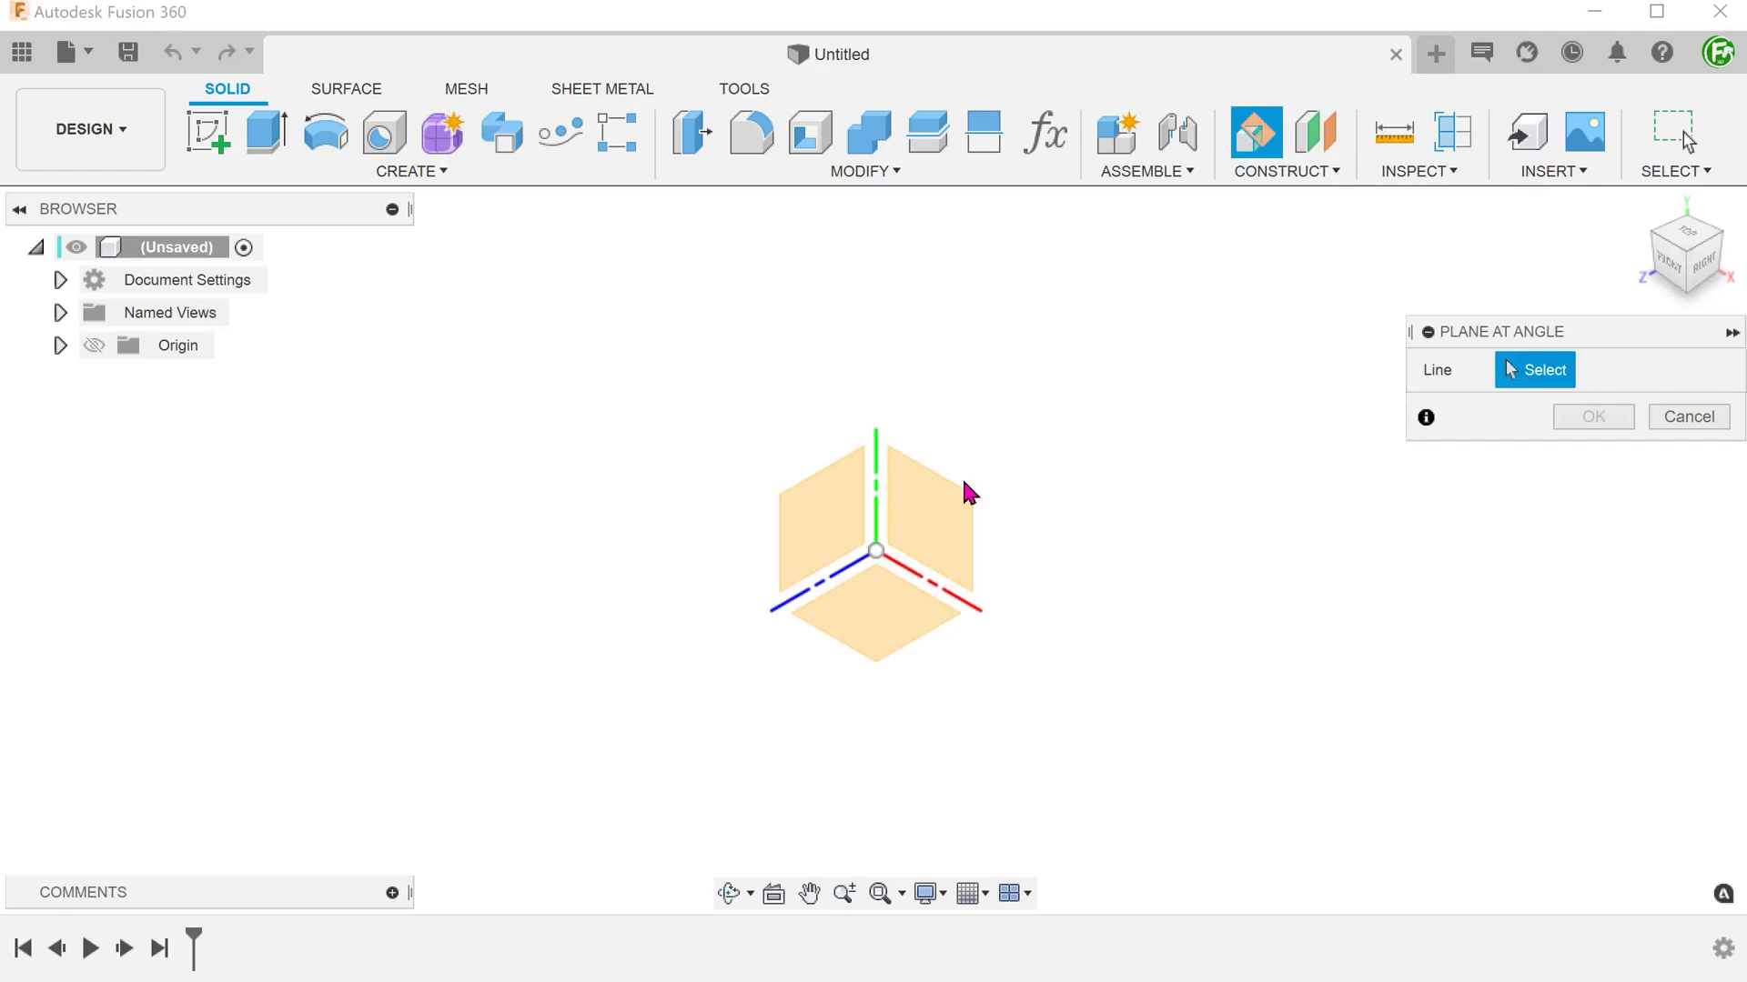
left_click(876, 517)
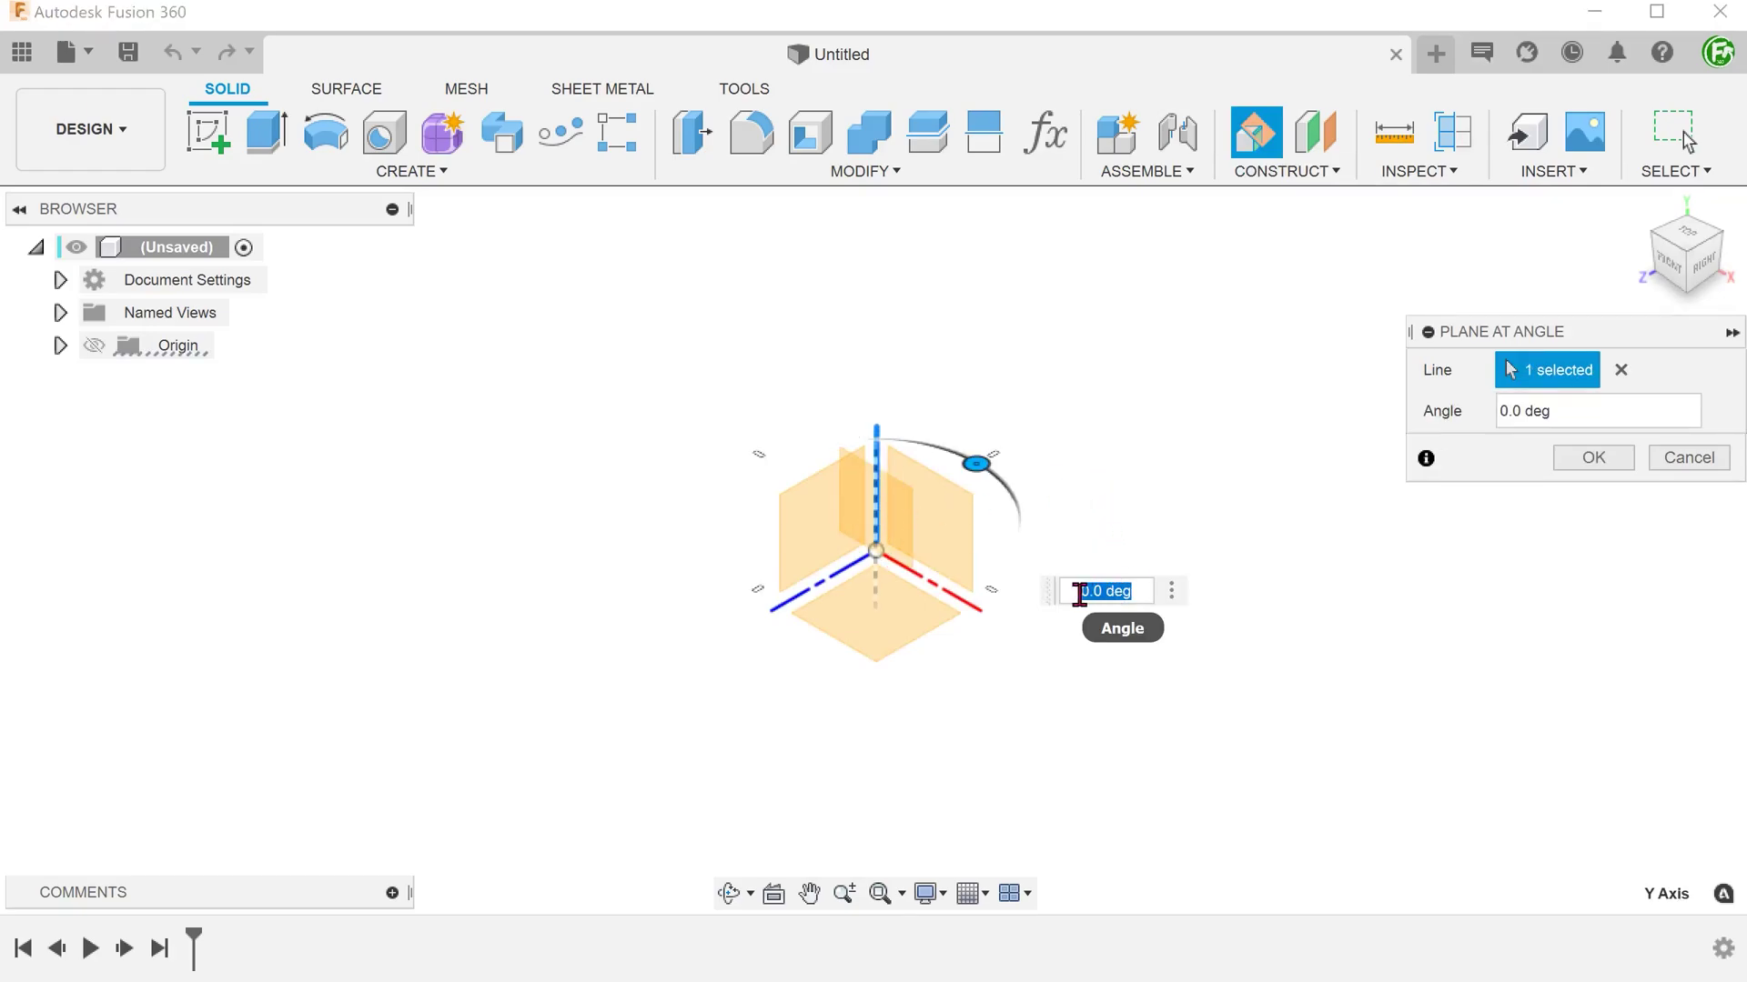
type("60")
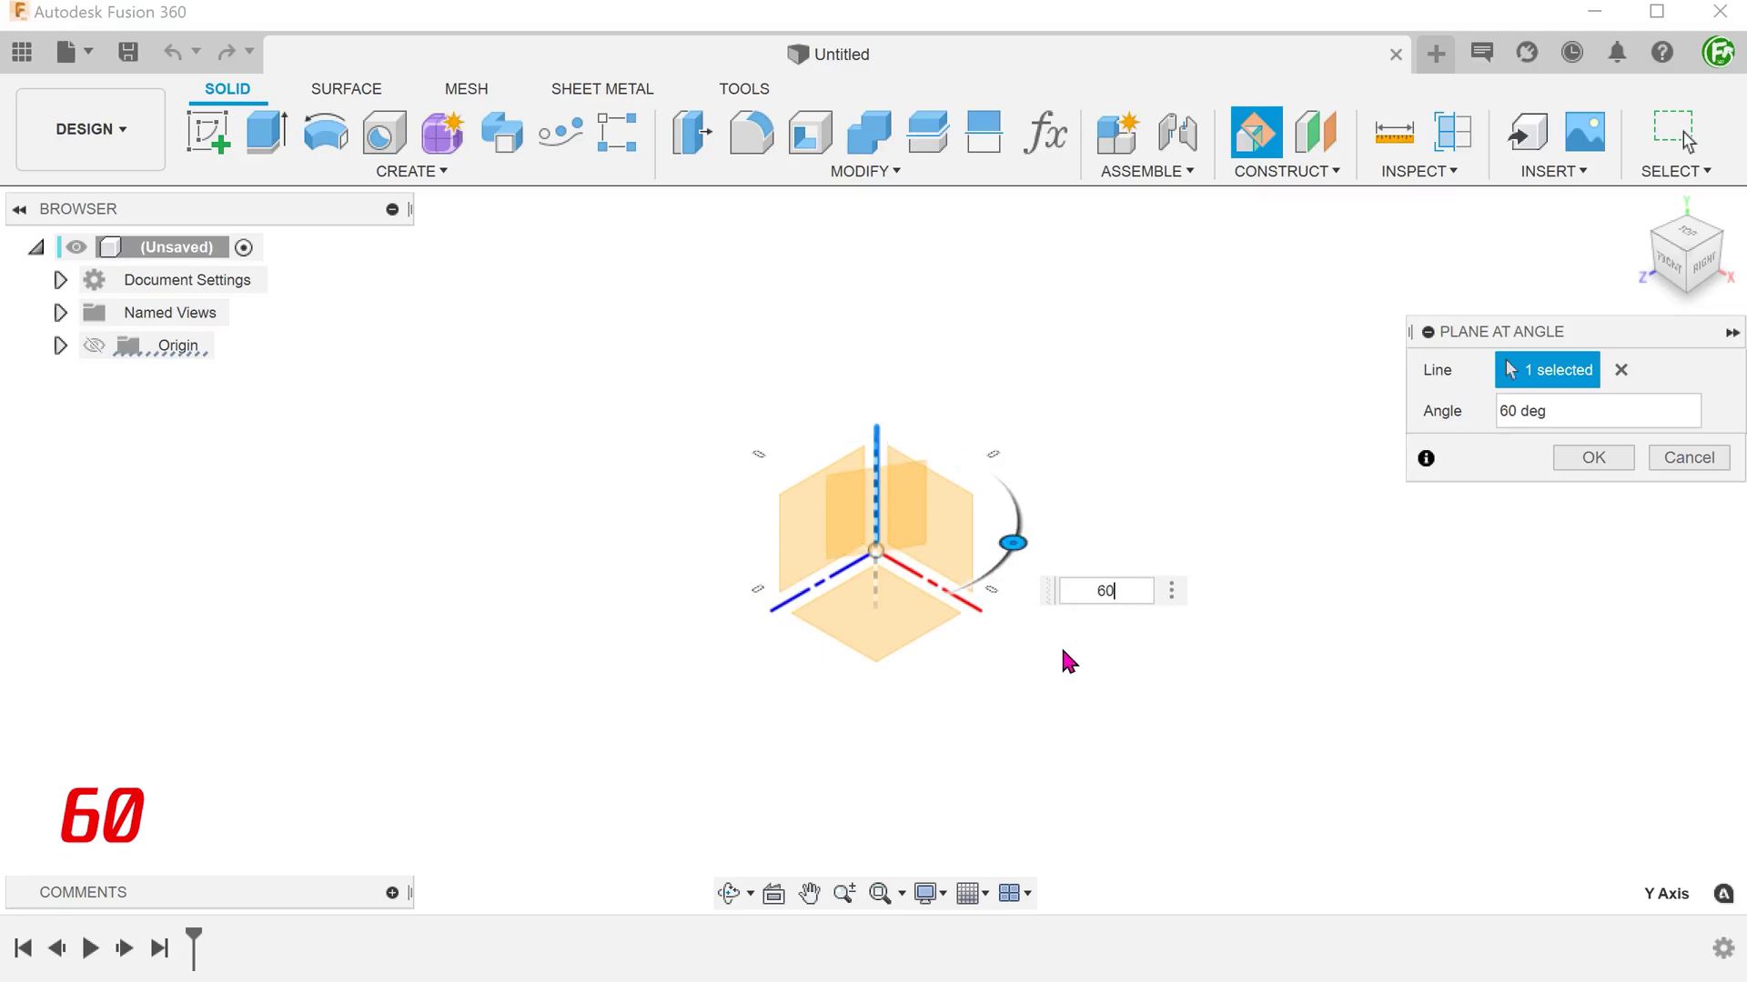
left_click(1686, 233)
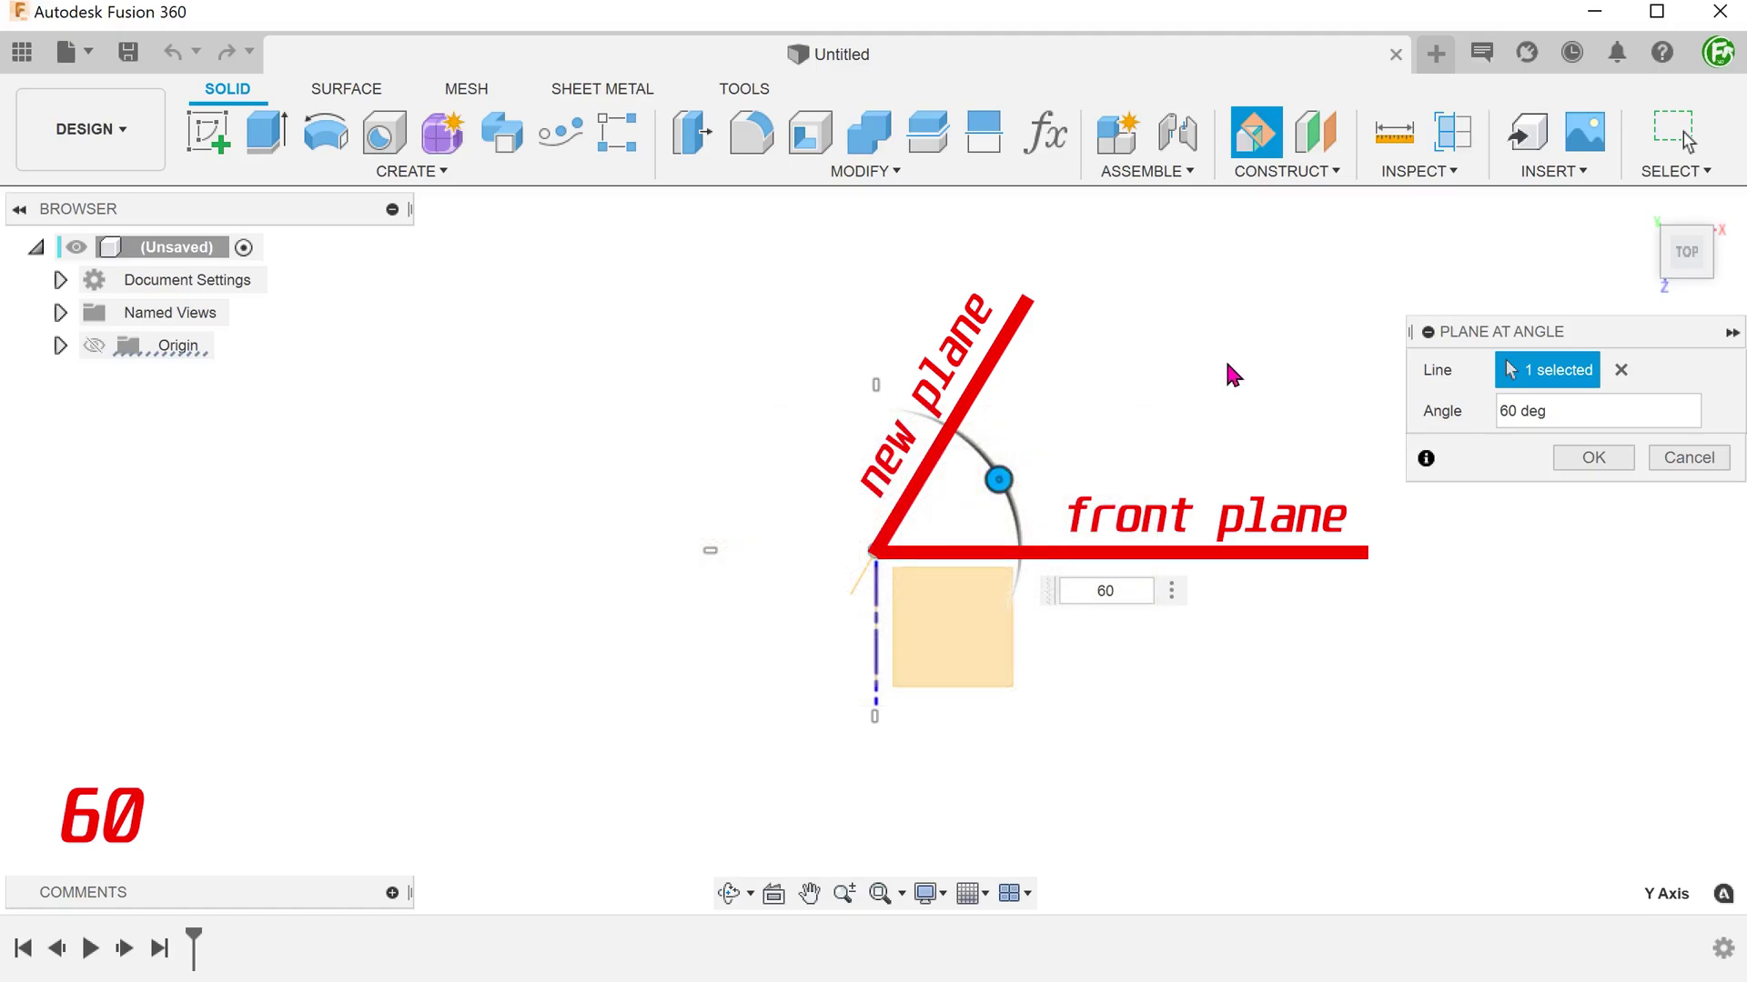
left_click(1570, 461)
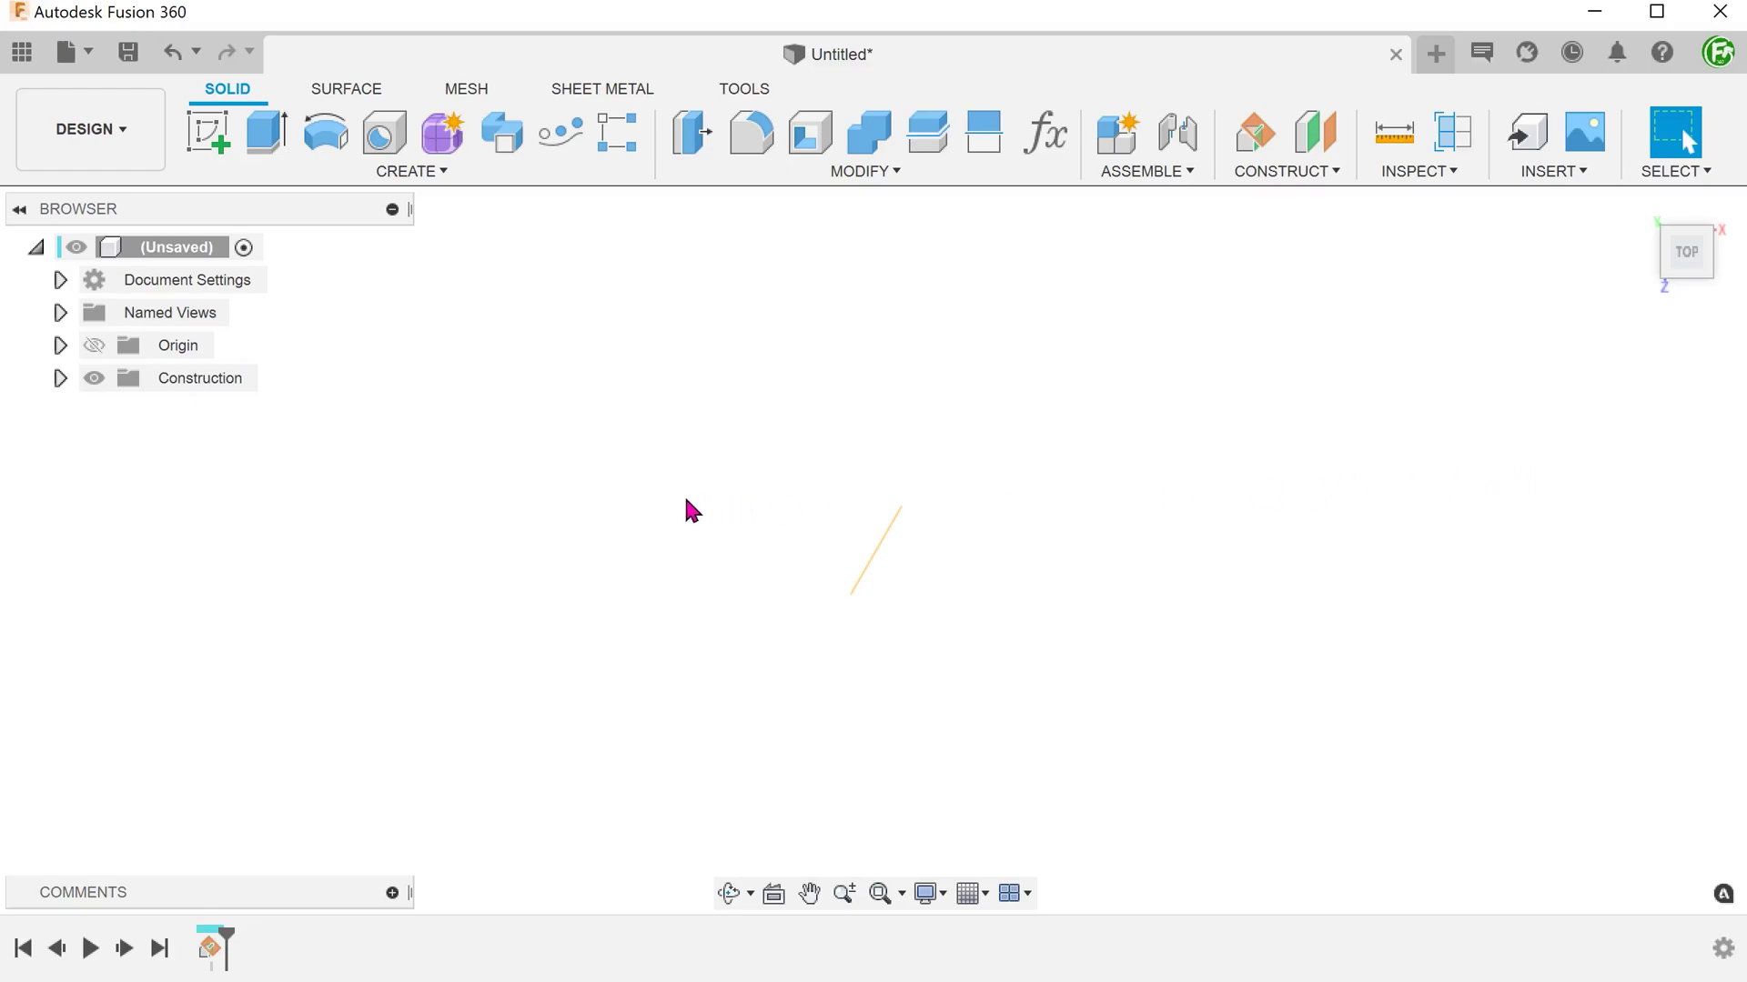
Step: Start a sketch on the angled plane with the origin planes and axes visible
key("F6")
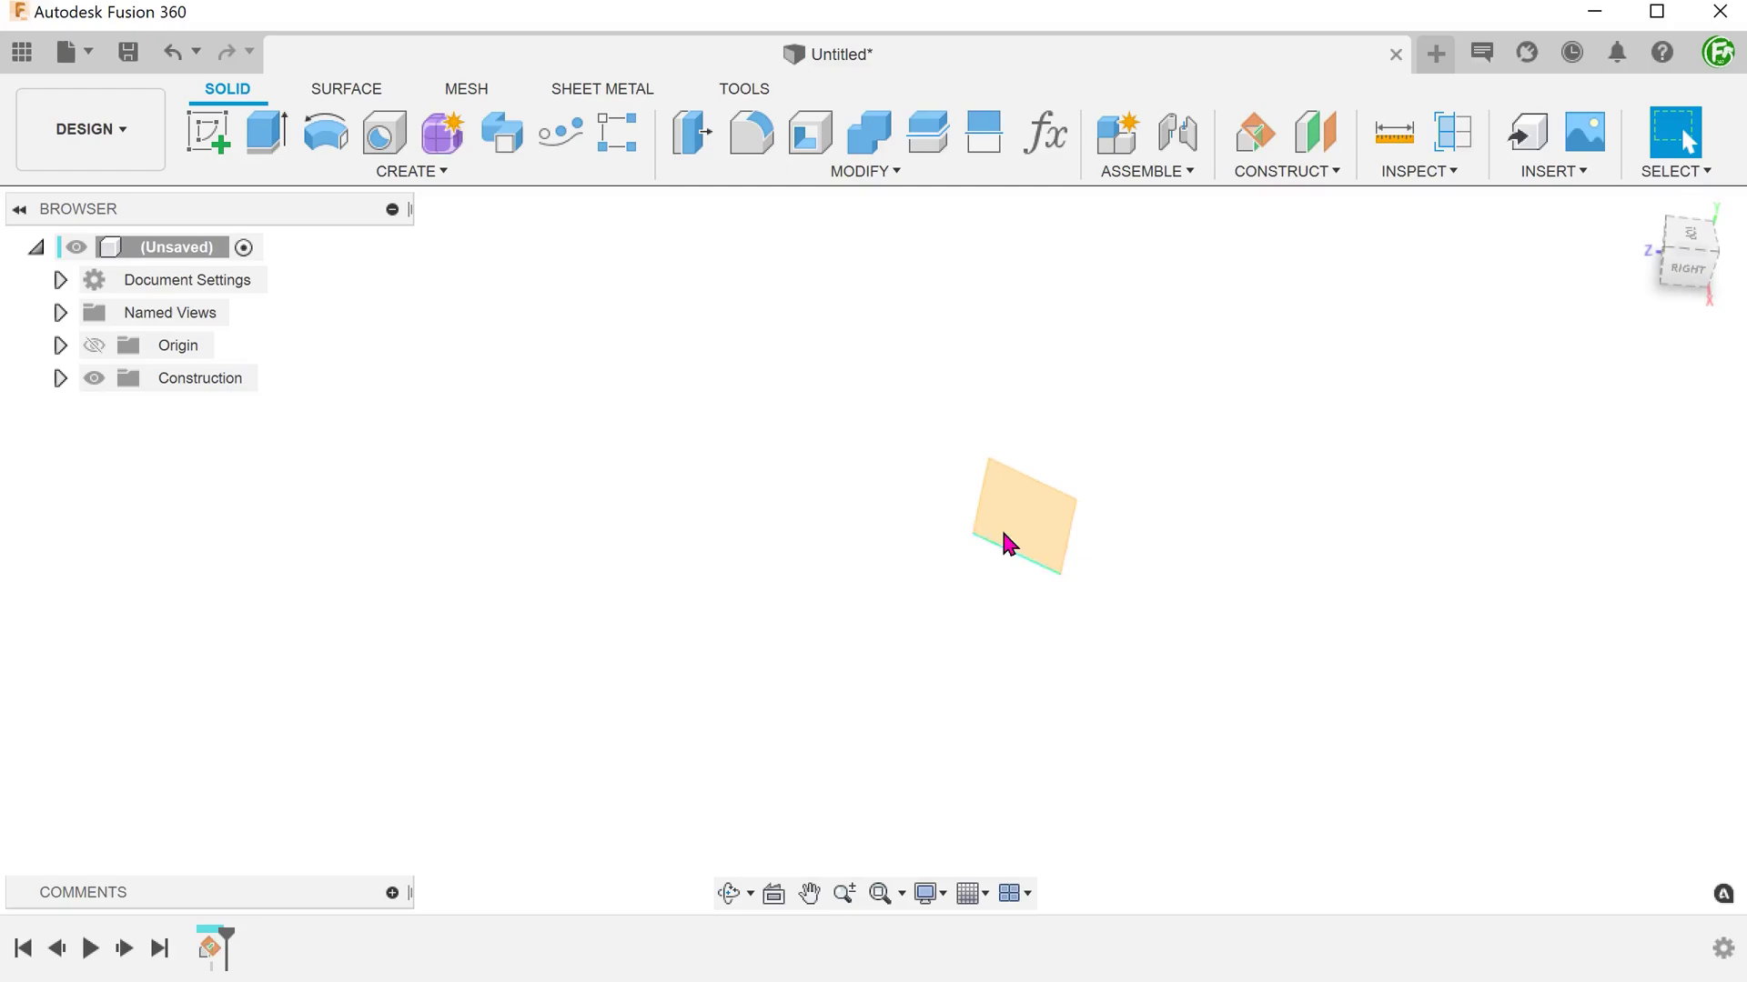
right_click(1008, 540)
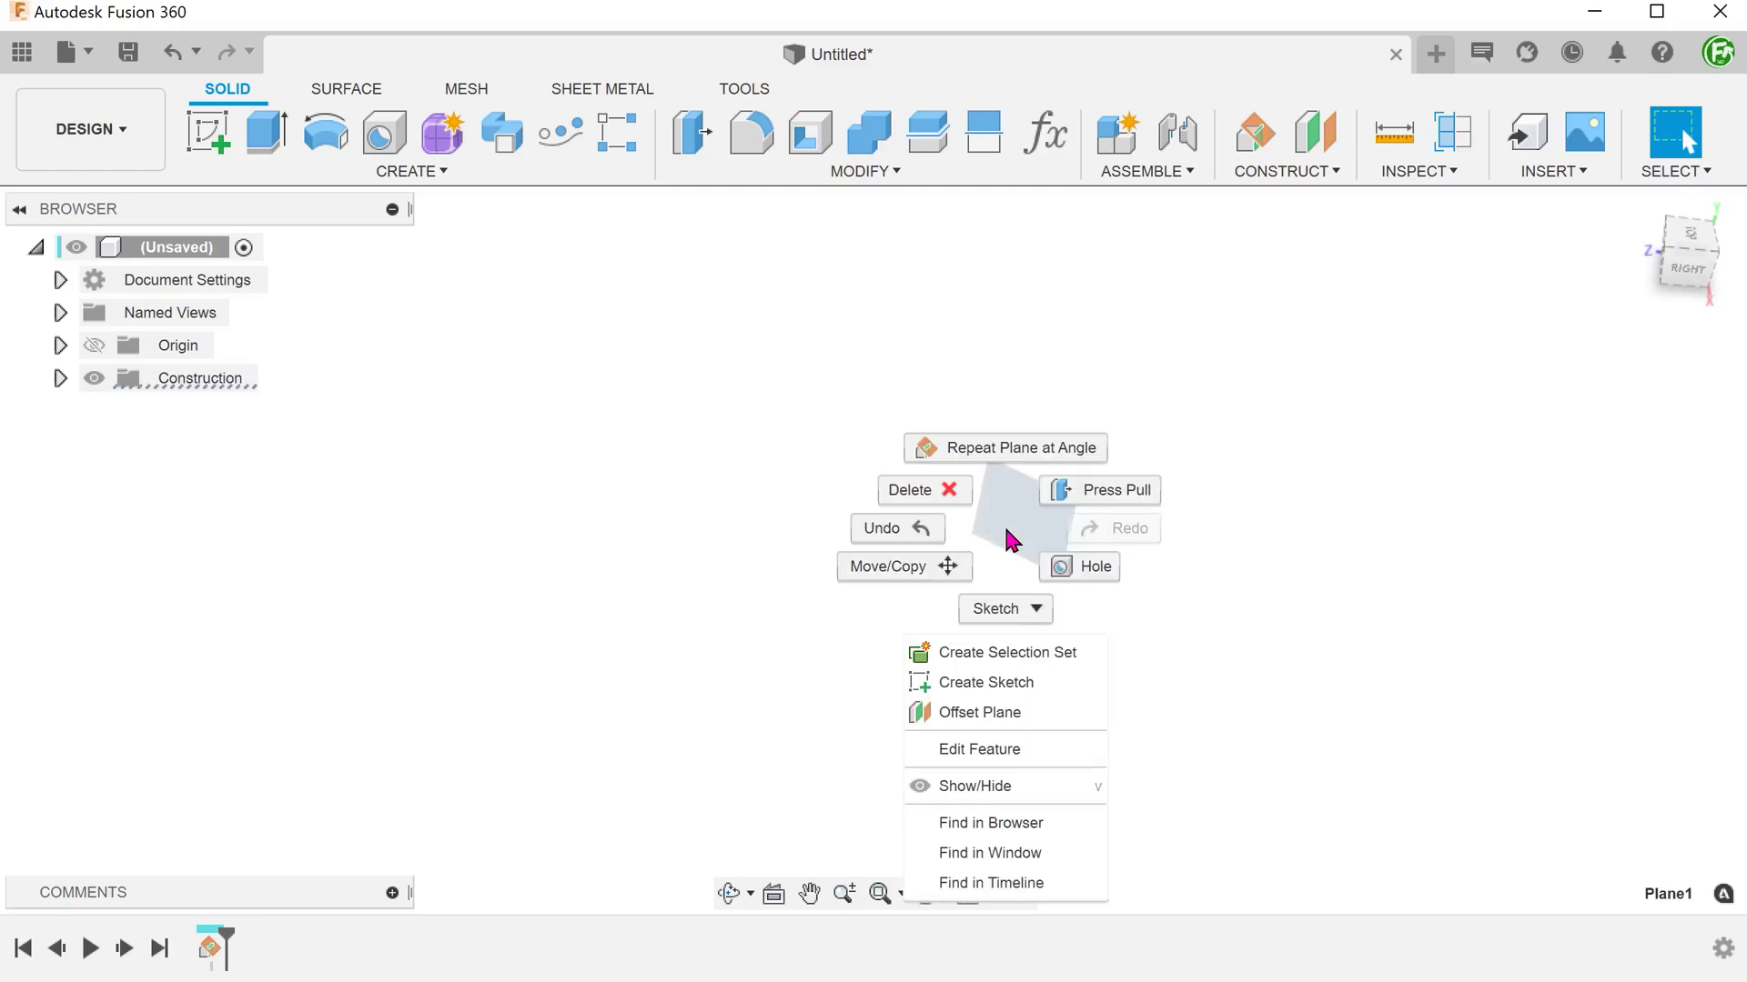
left_click(1037, 692)
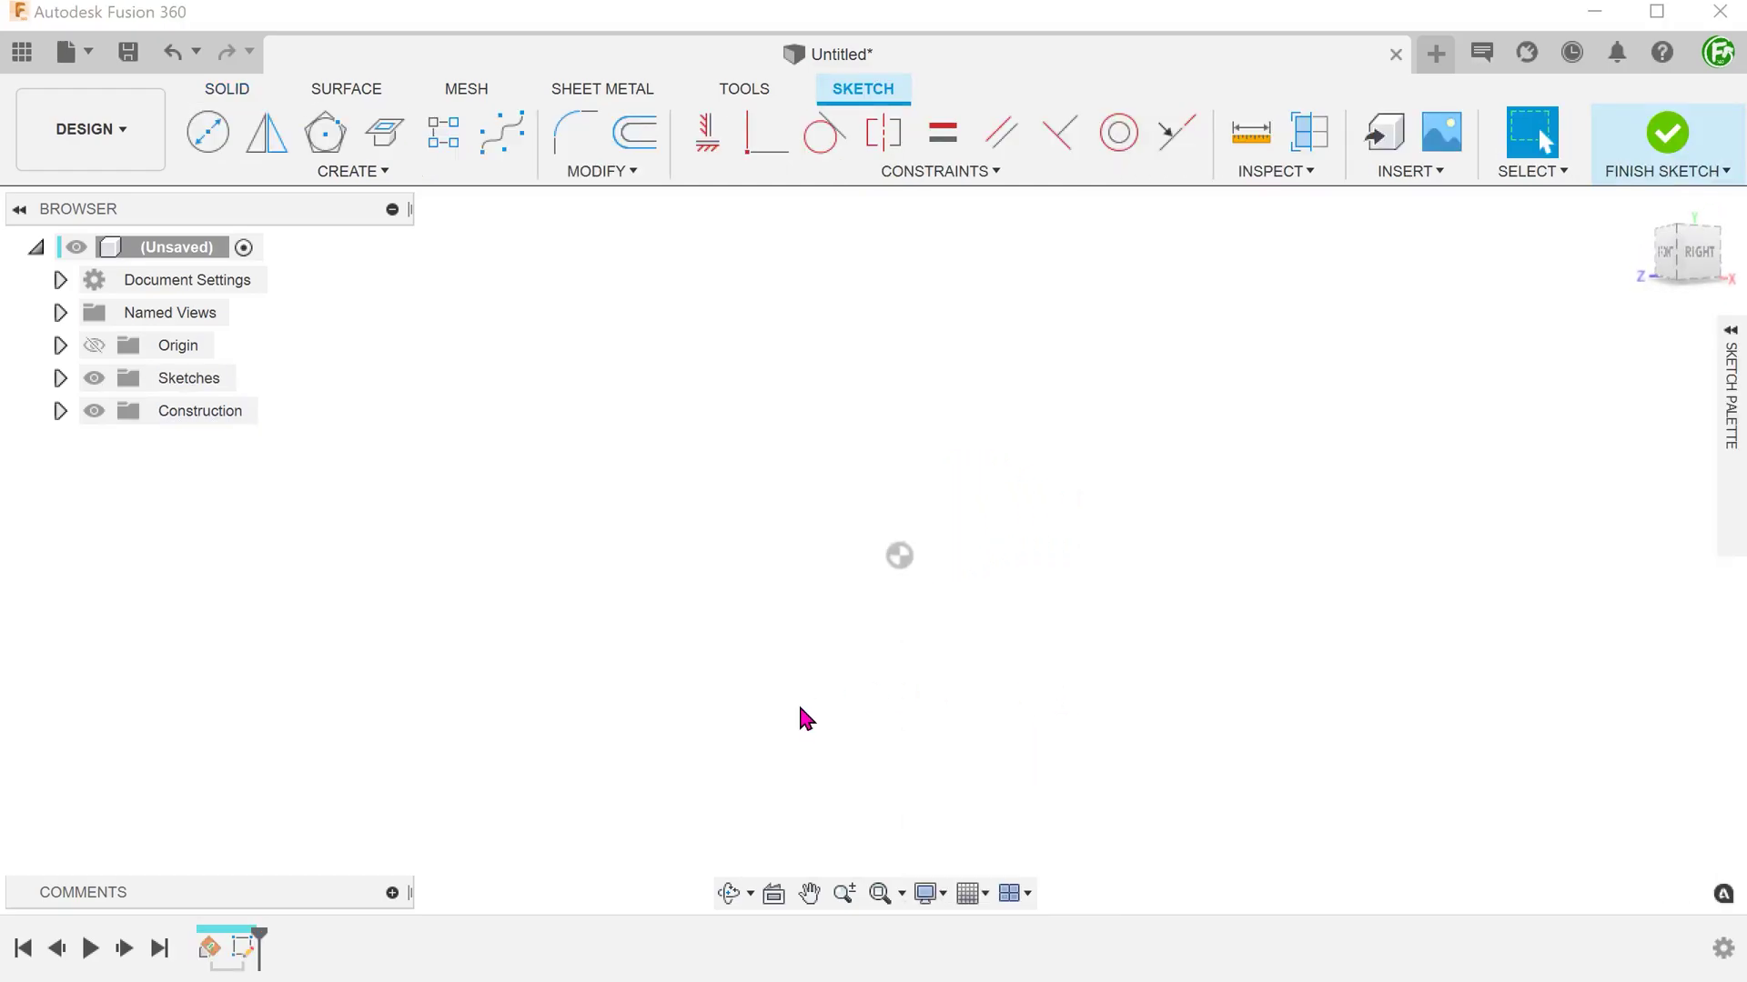
left_click(93, 345)
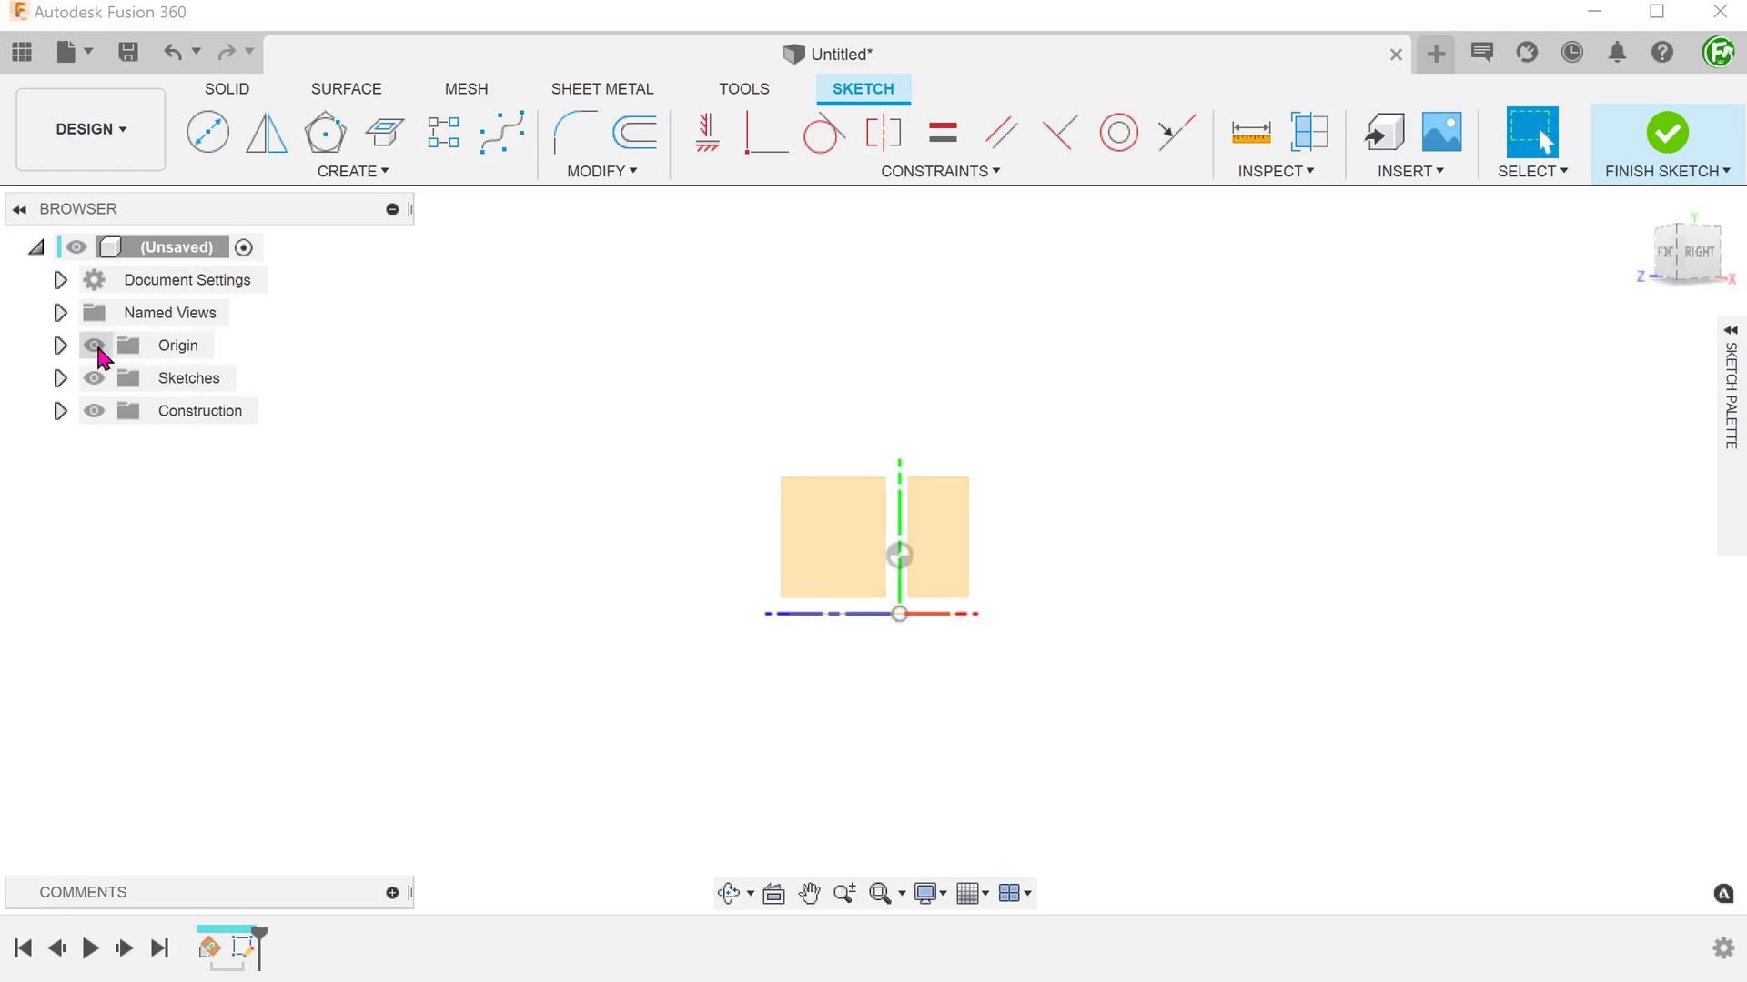
Step: Draw a 250 × 10 mm center rectangle, placing its width dimension below it
left_click(379, 173)
mouse_move(405, 232)
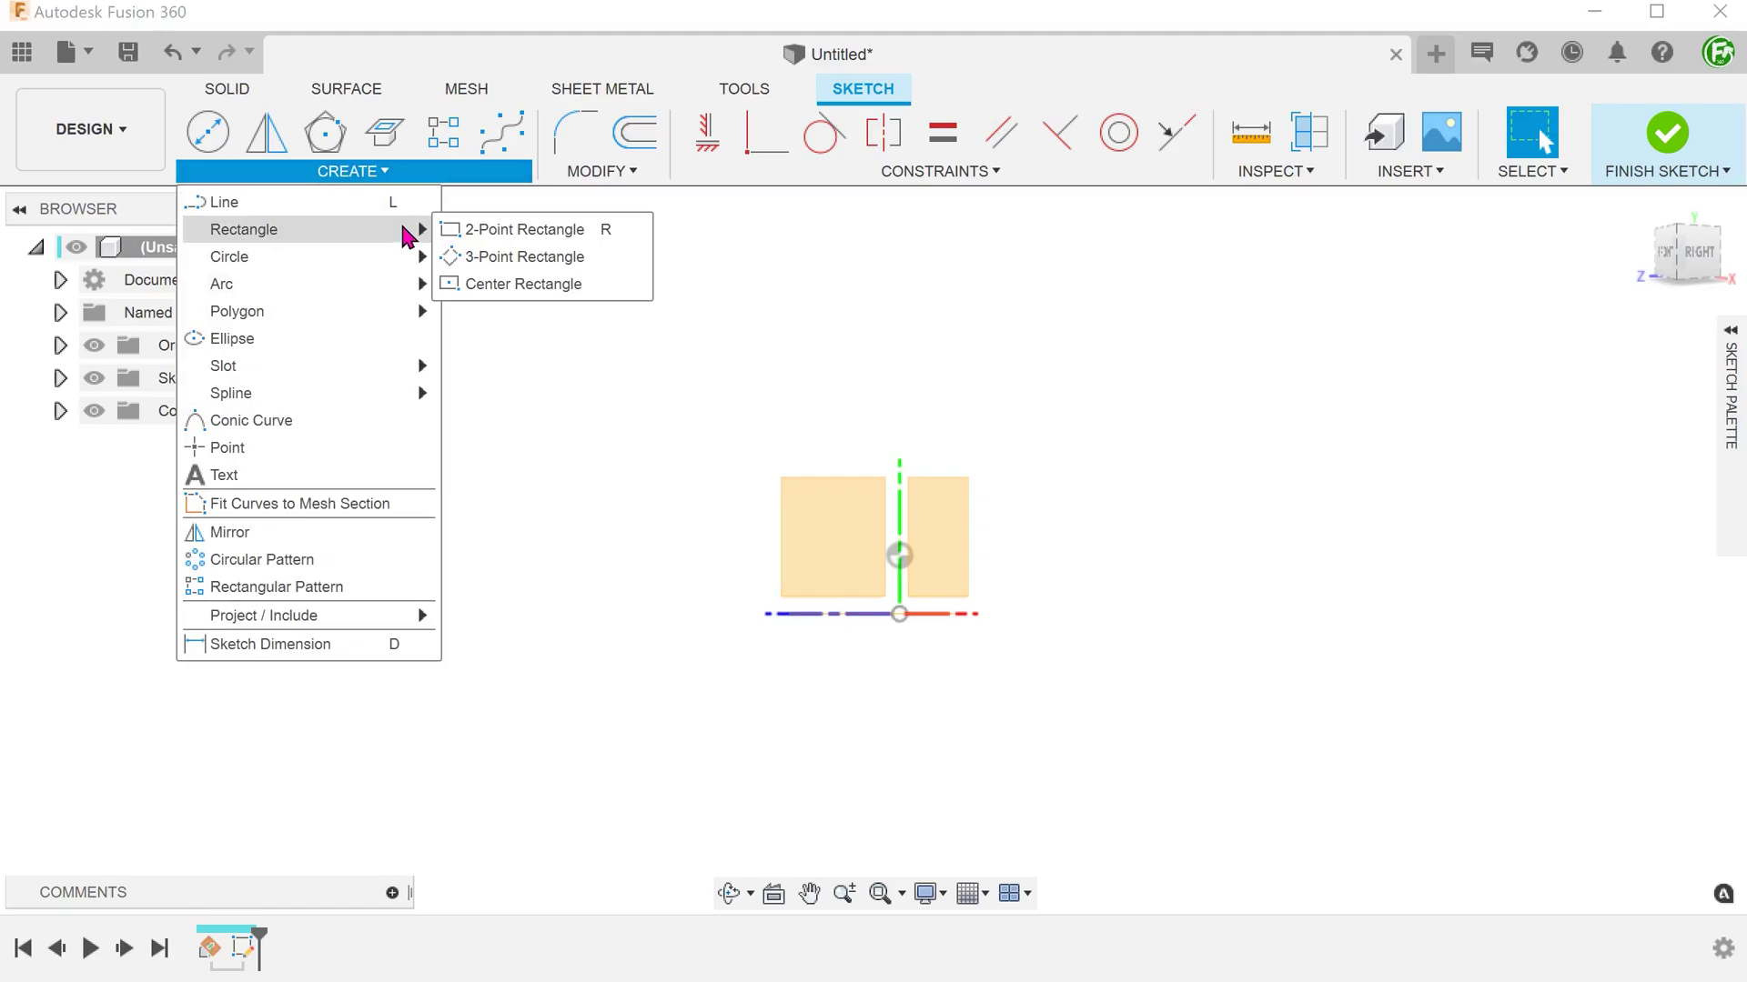
left_click(596, 288)
left_click(890, 735)
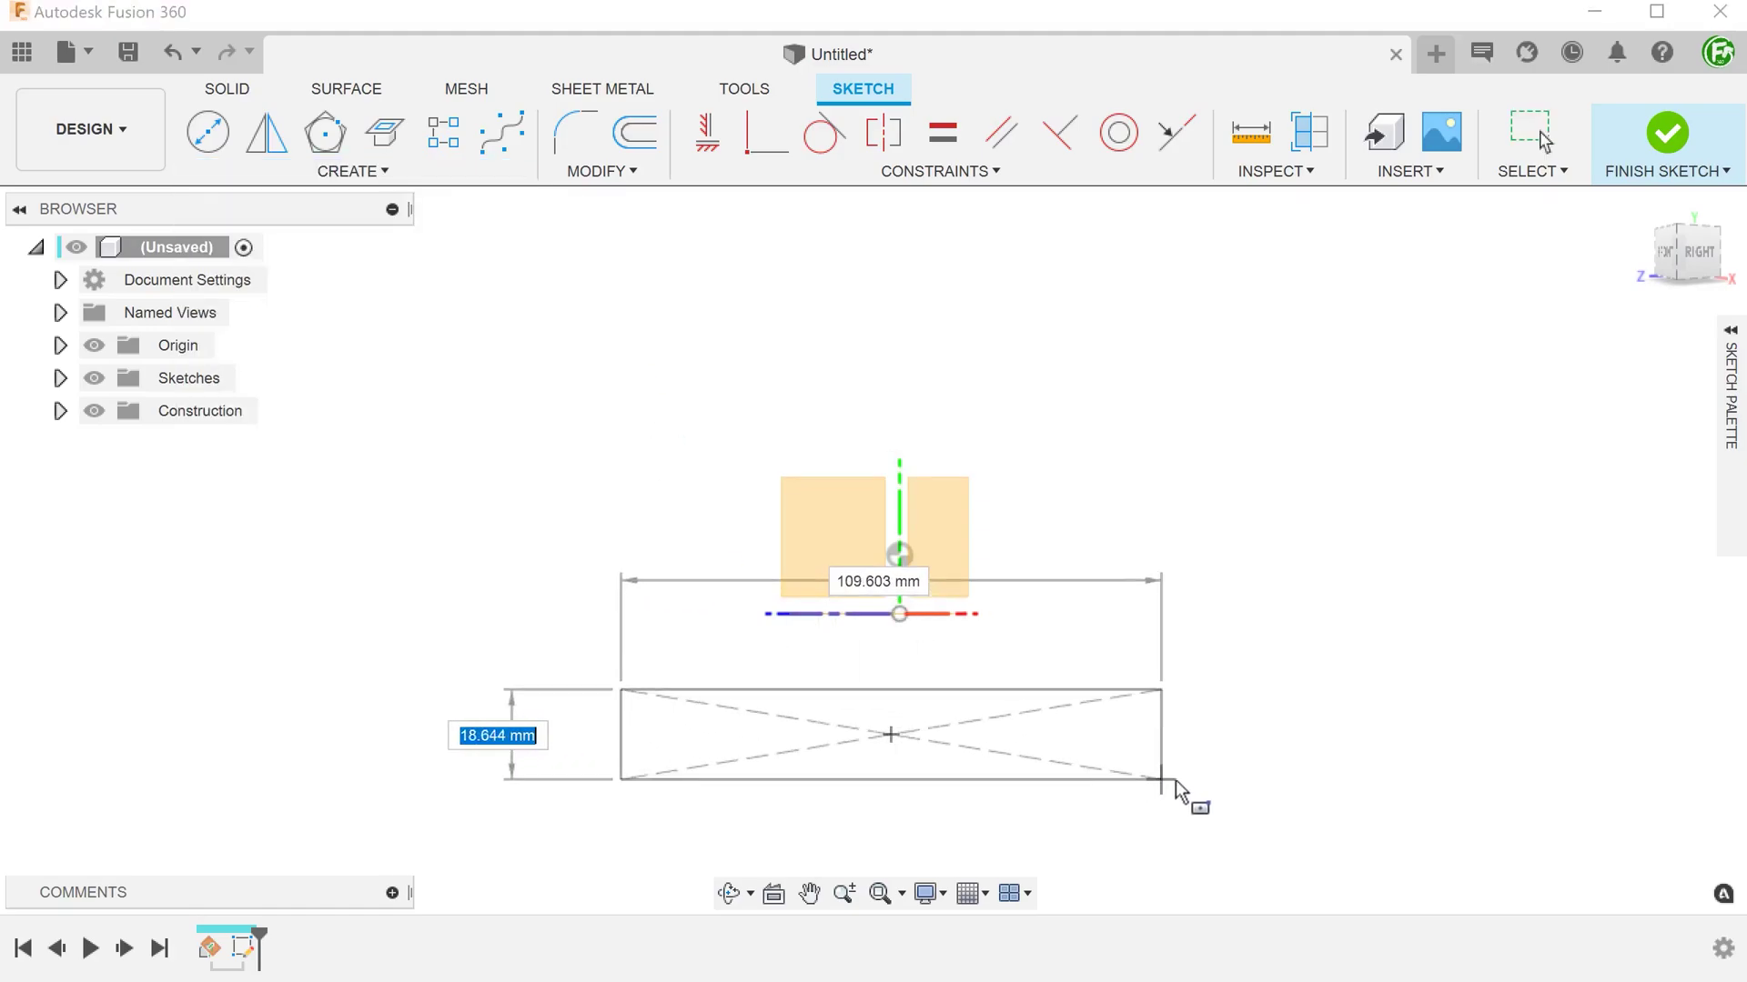
type("10")
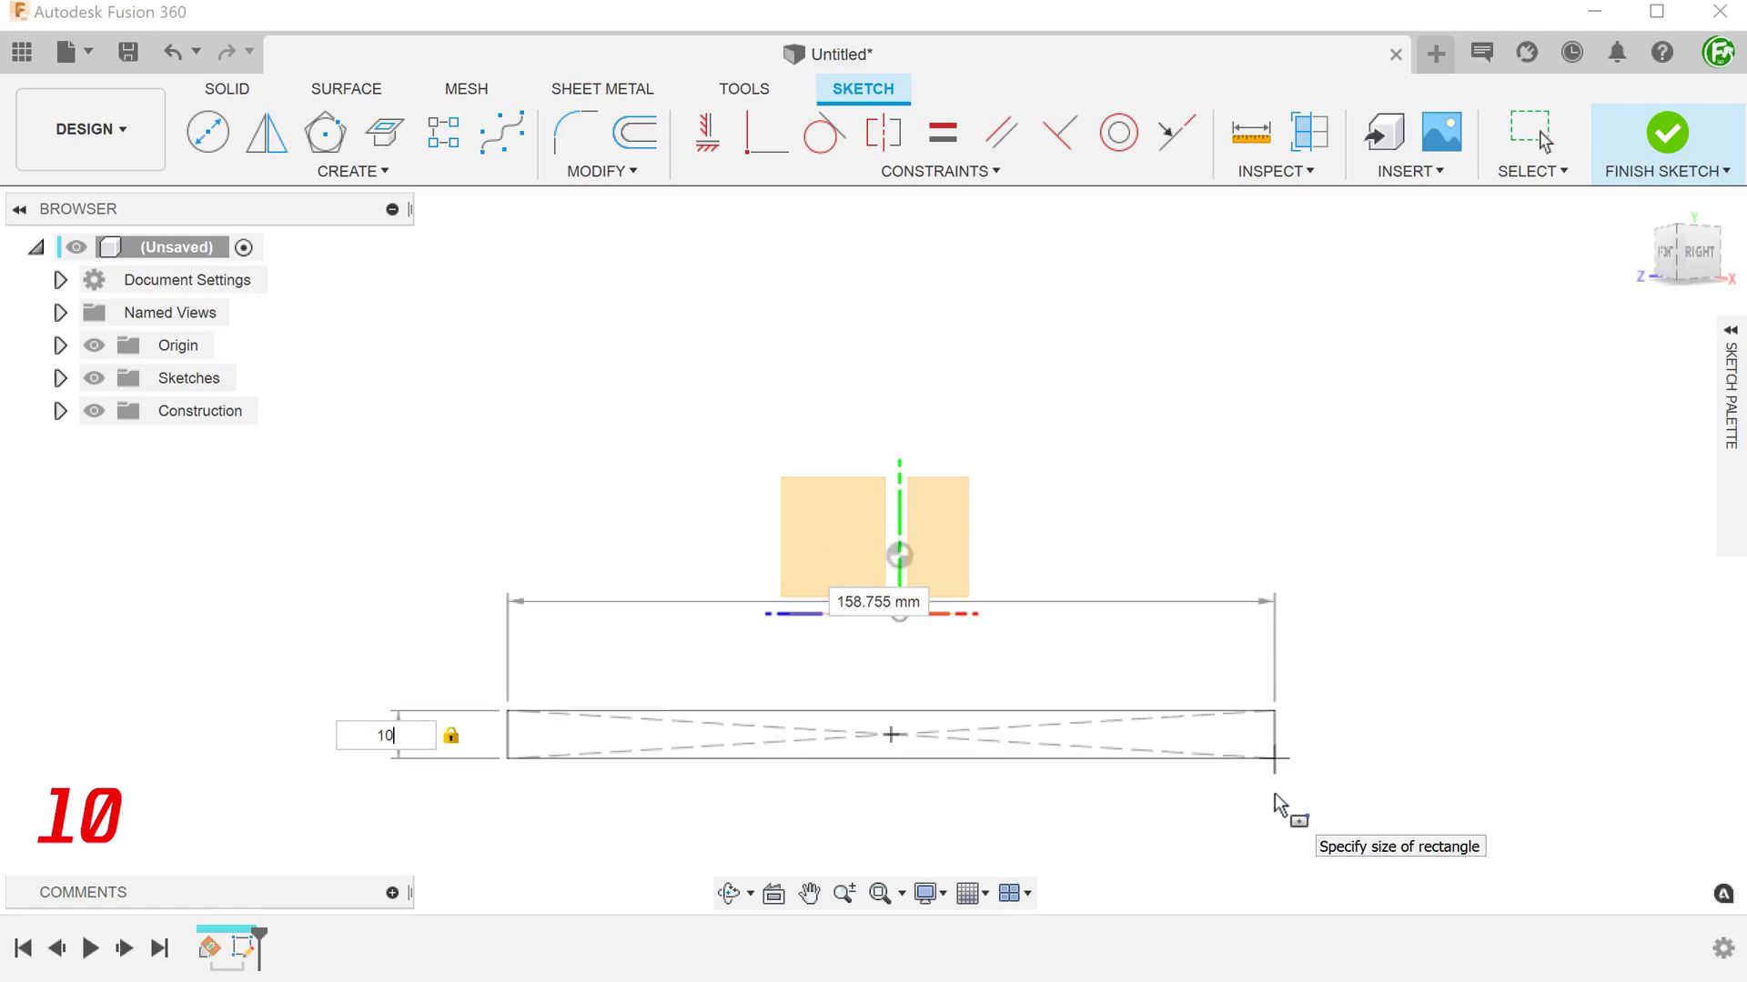
key("Tab")
type("250")
key("Tab")
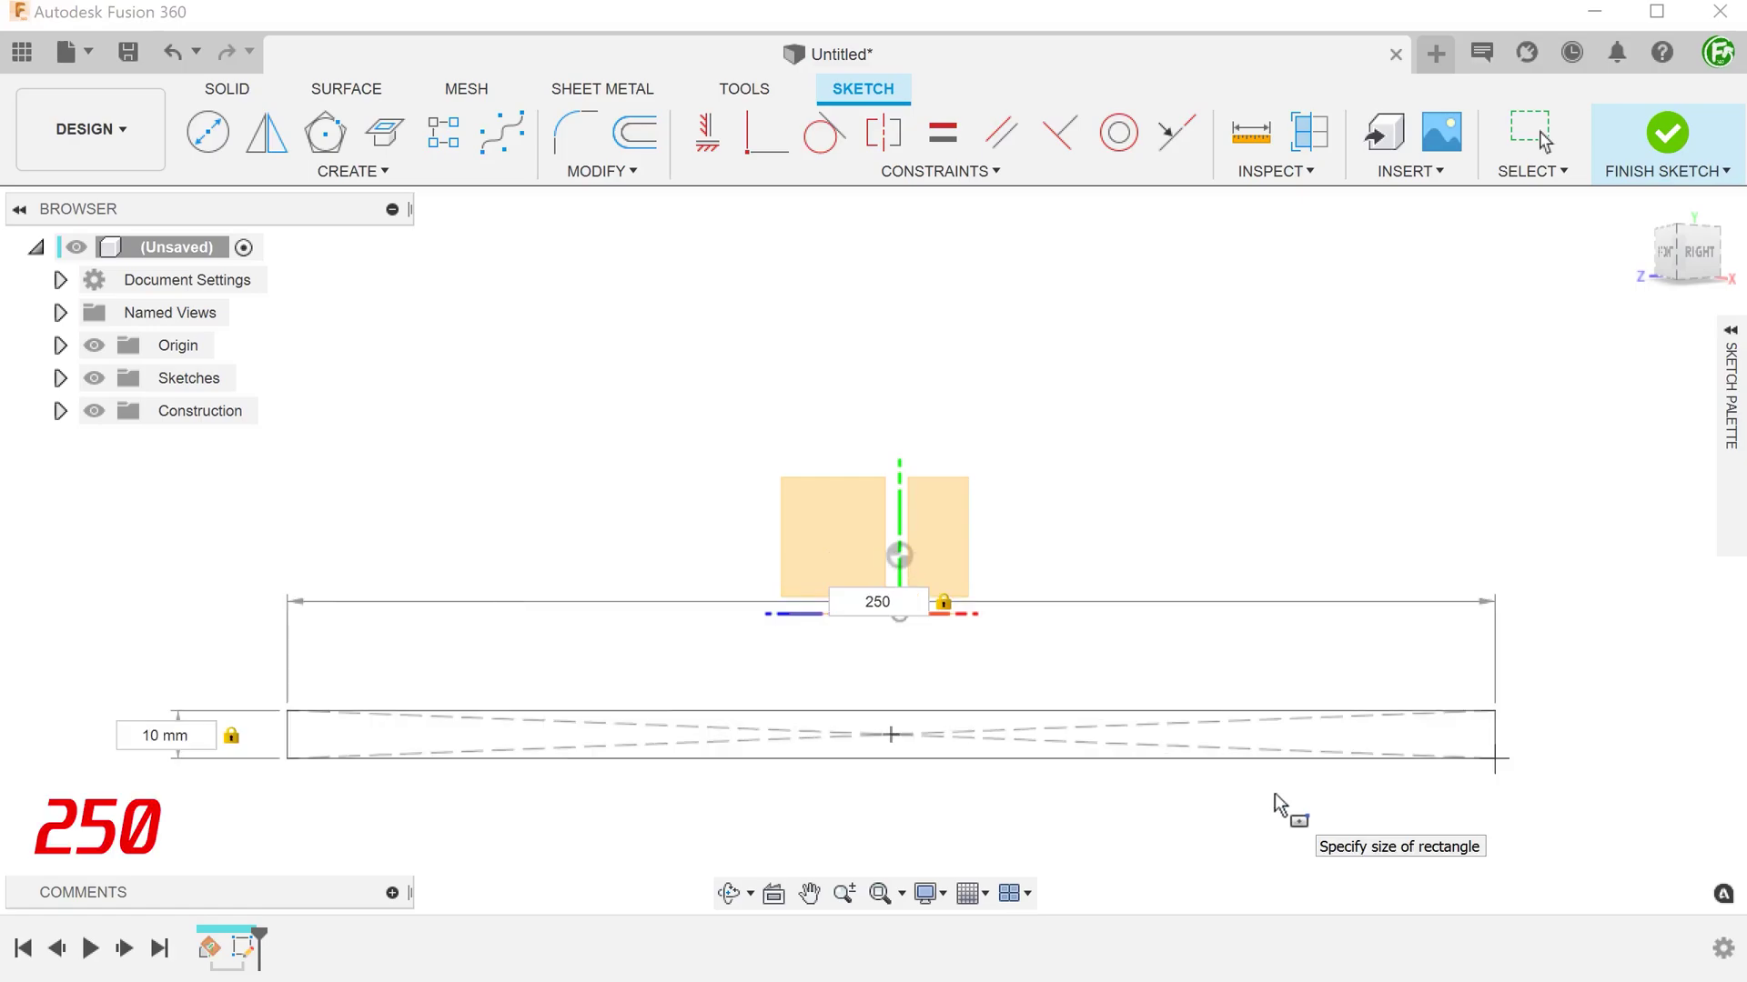
left_click(1275, 793)
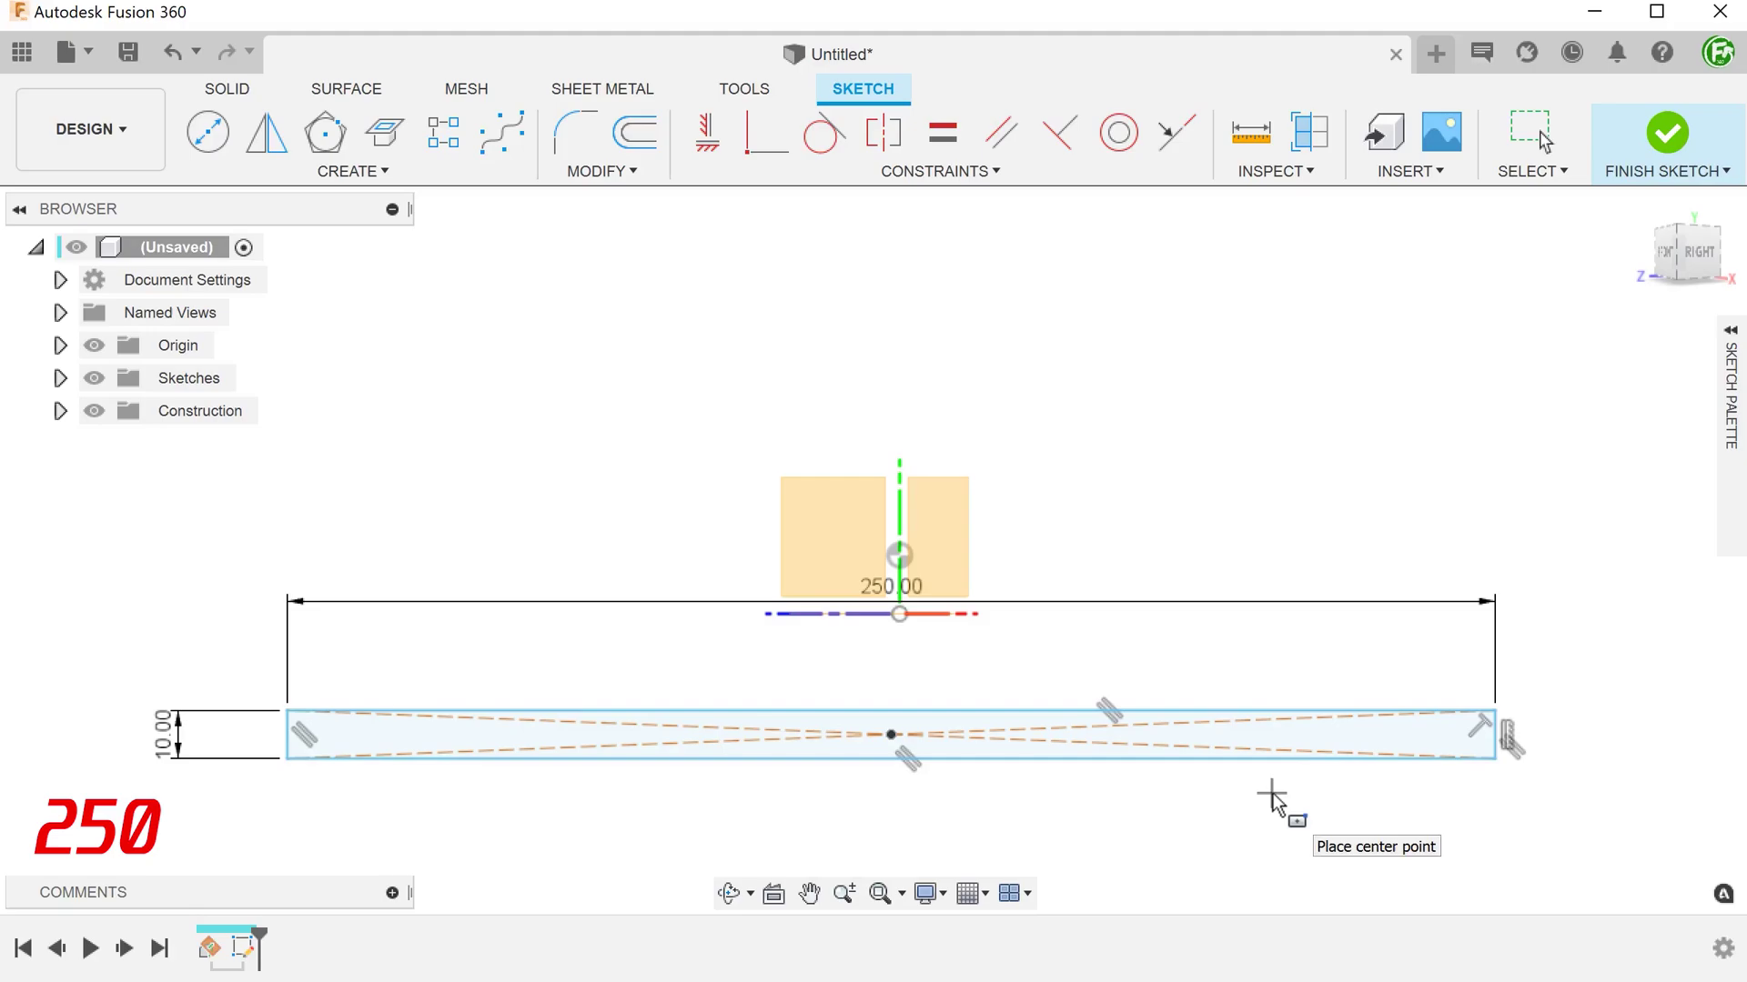
left_click_drag(888, 596, 898, 824)
key("Escape")
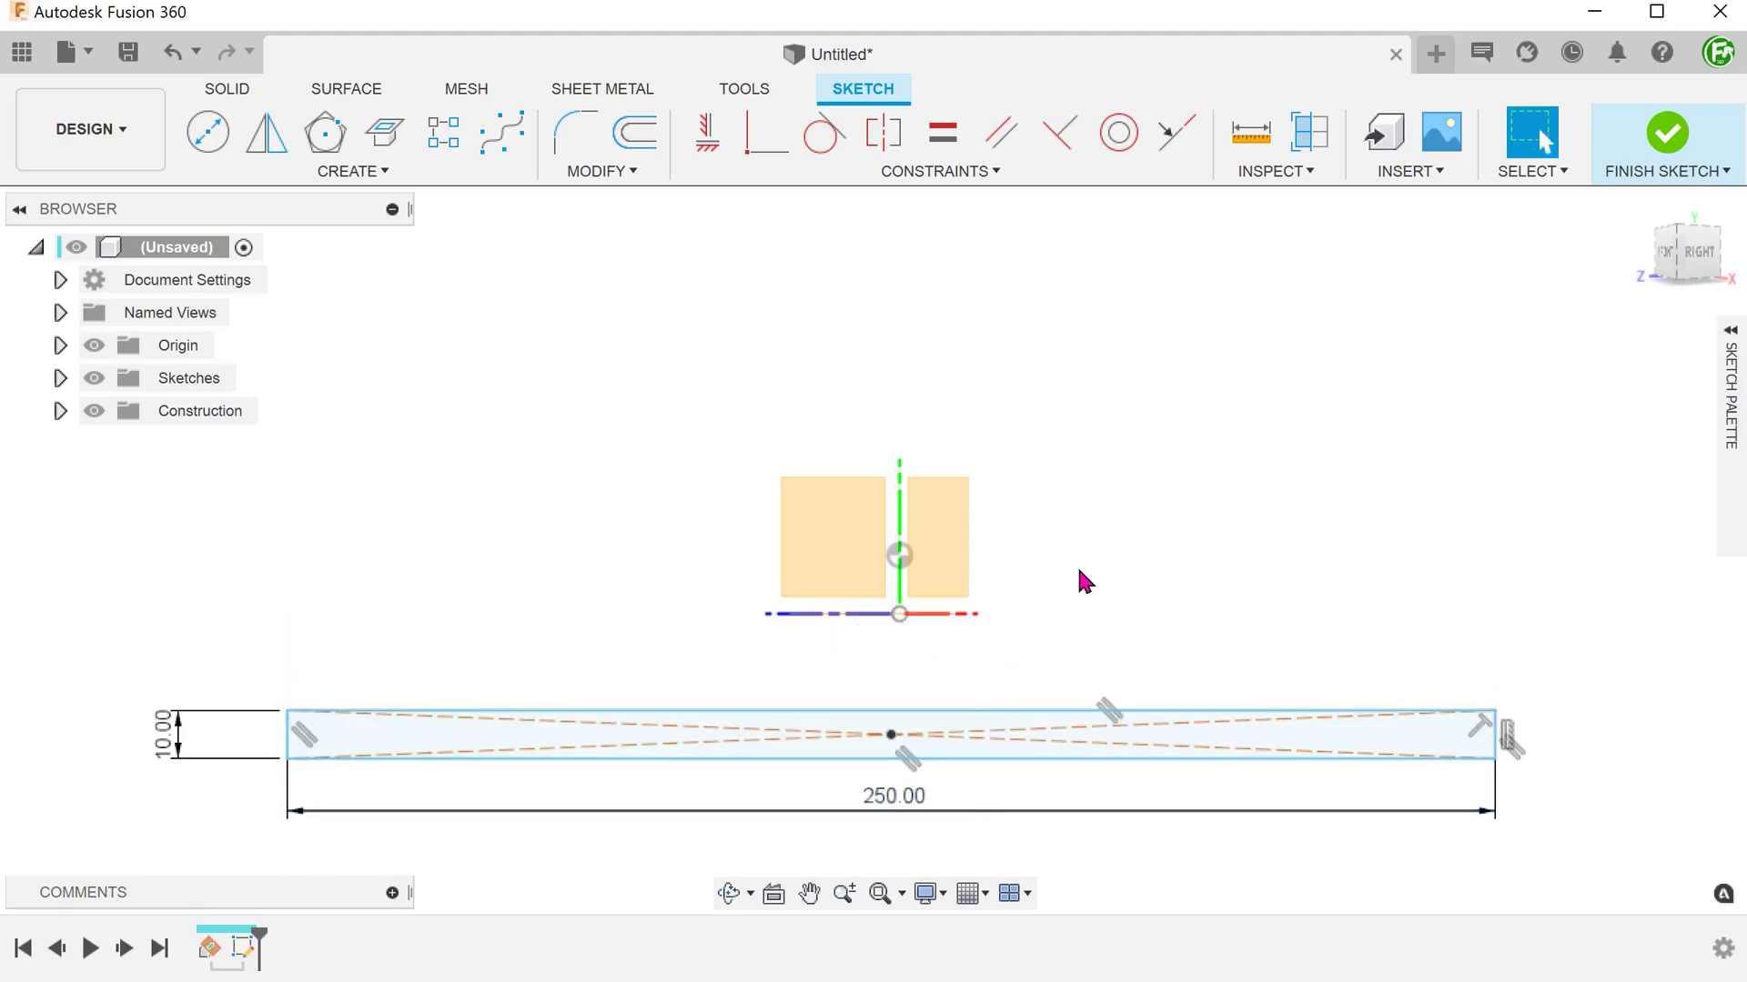
Step: Constrain the top edge's midpoint to the sketch origin, then hide the origin geometry
left_click(938, 173)
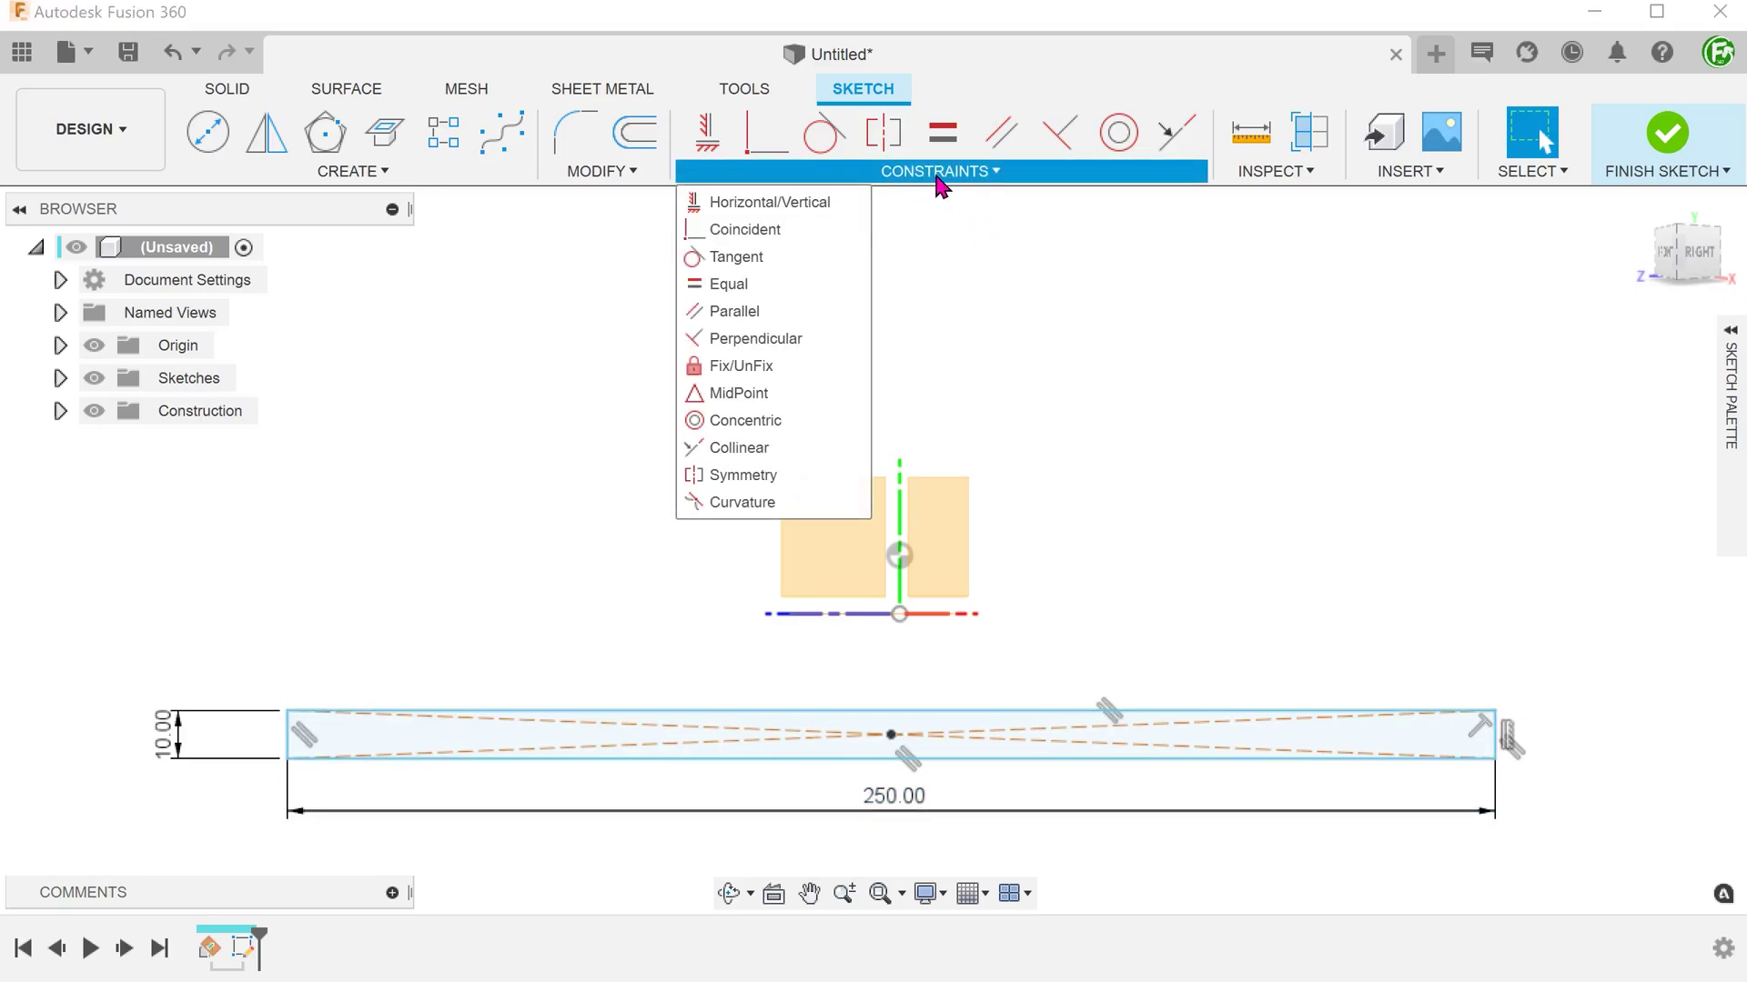
left_click(812, 397)
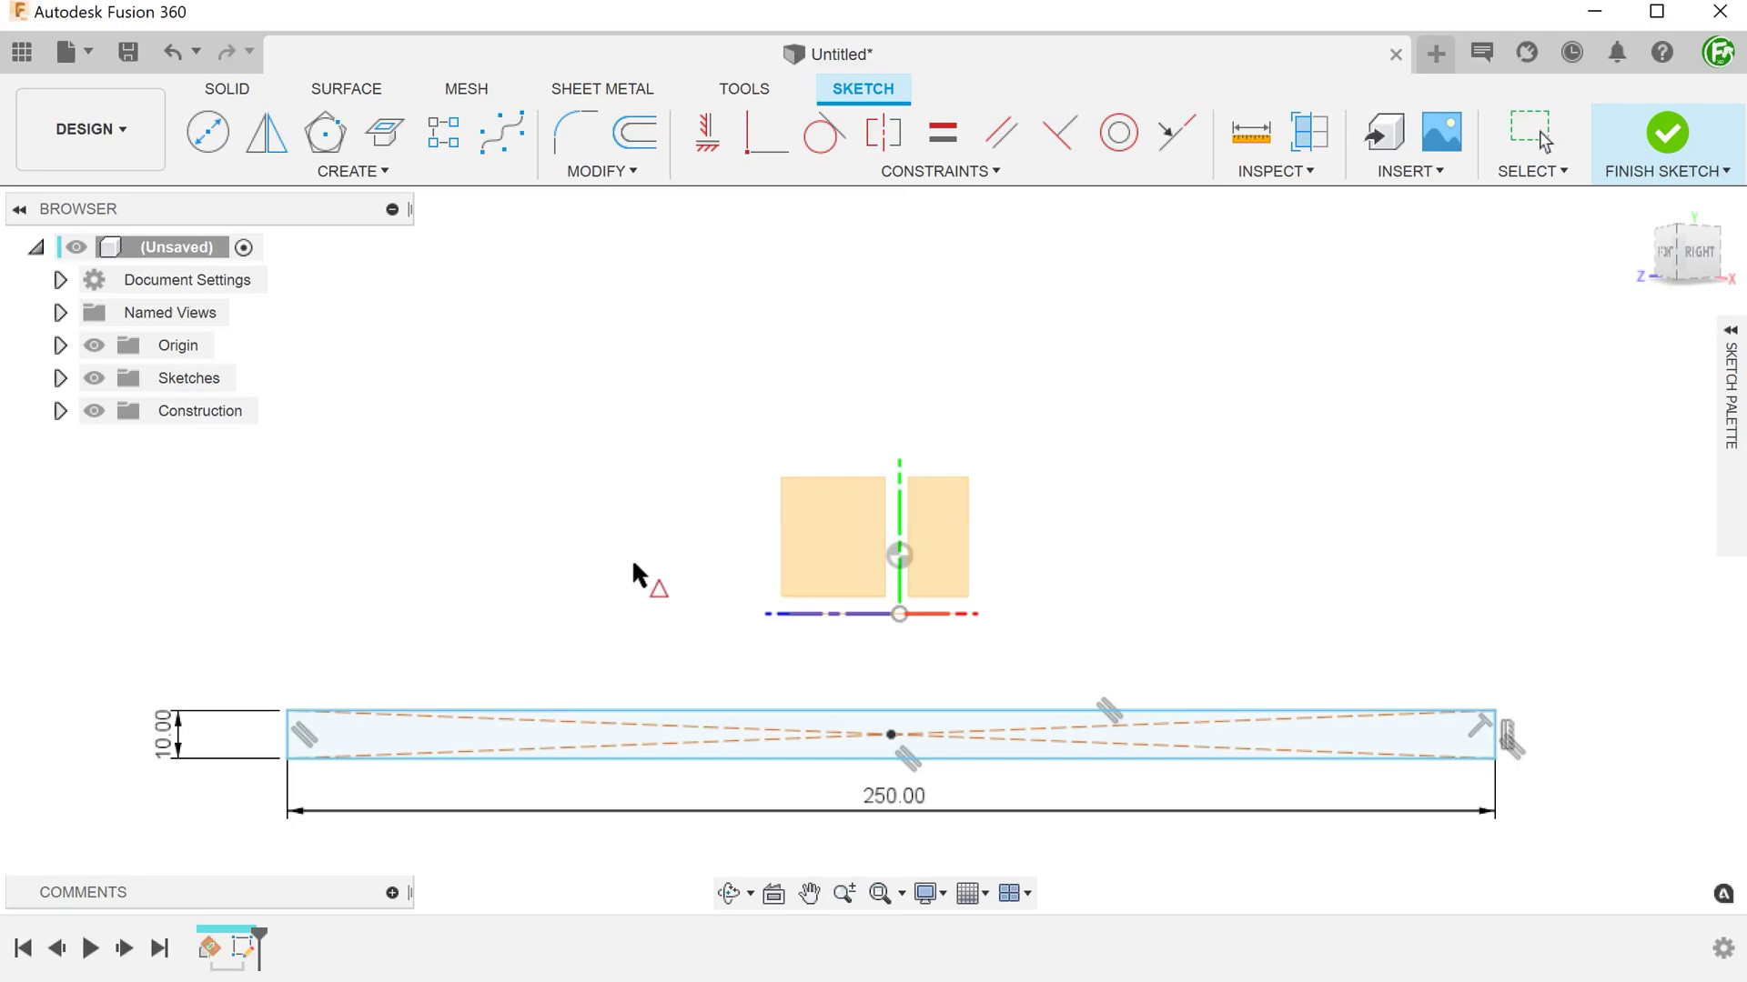
left_click(808, 709)
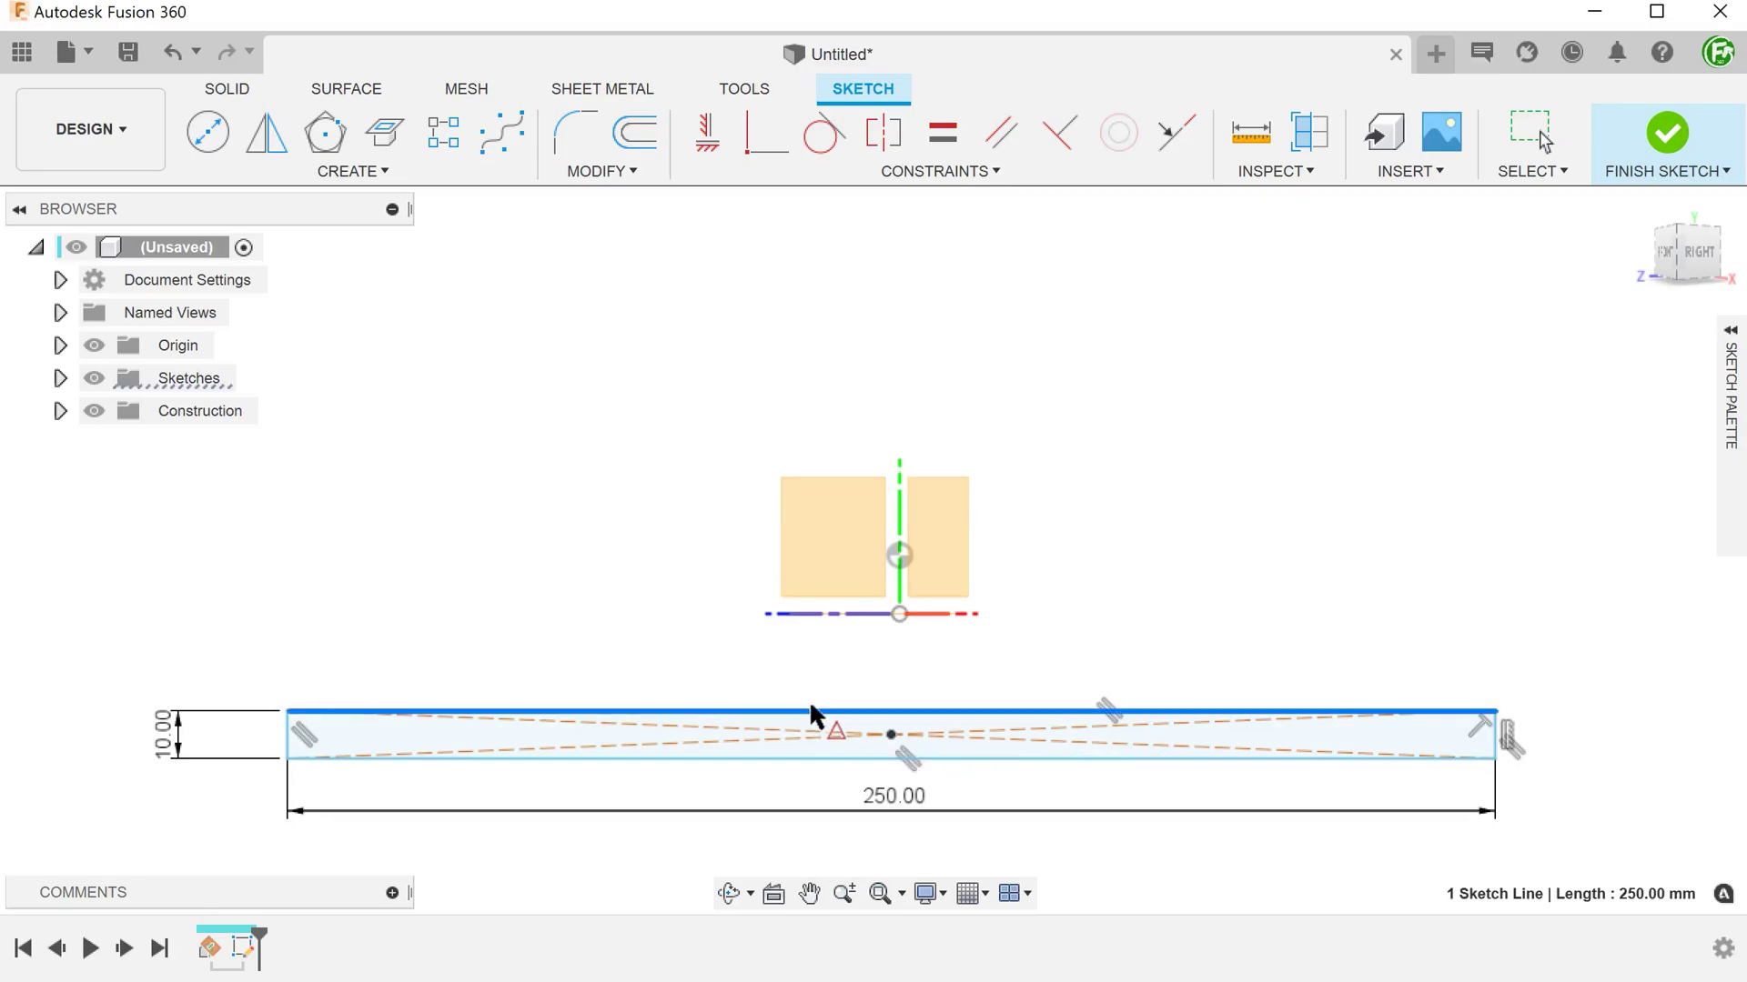
left_click(897, 614)
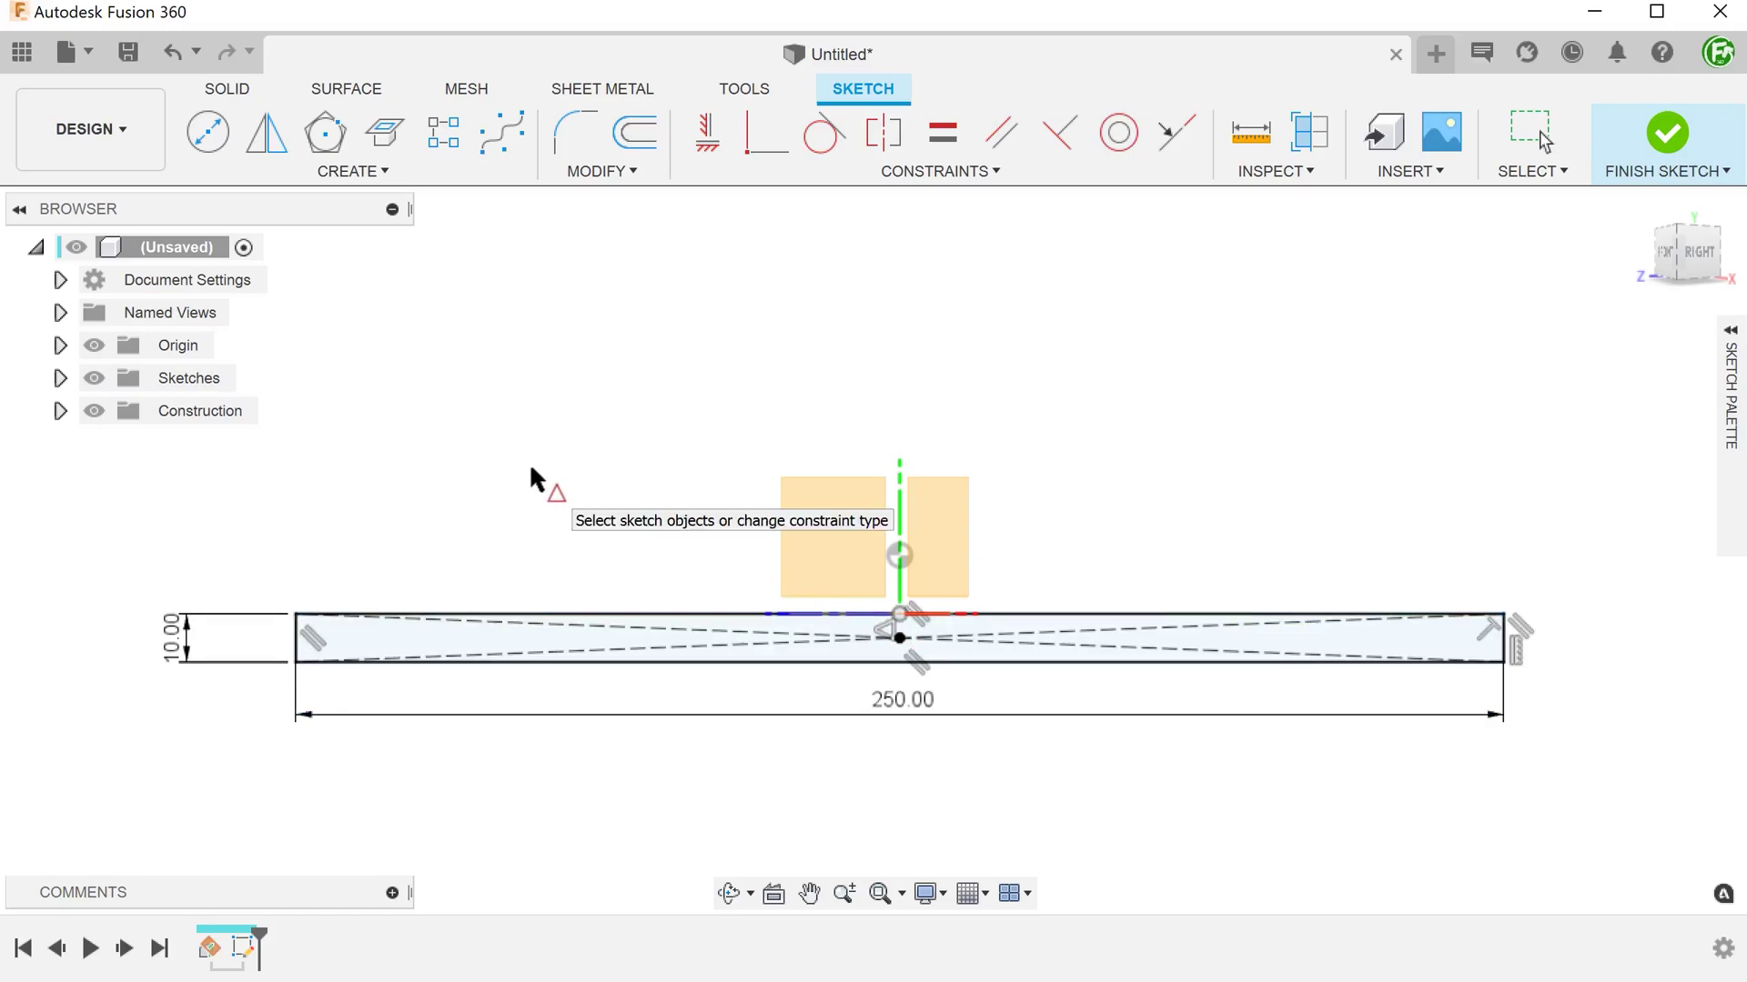
key("Escape")
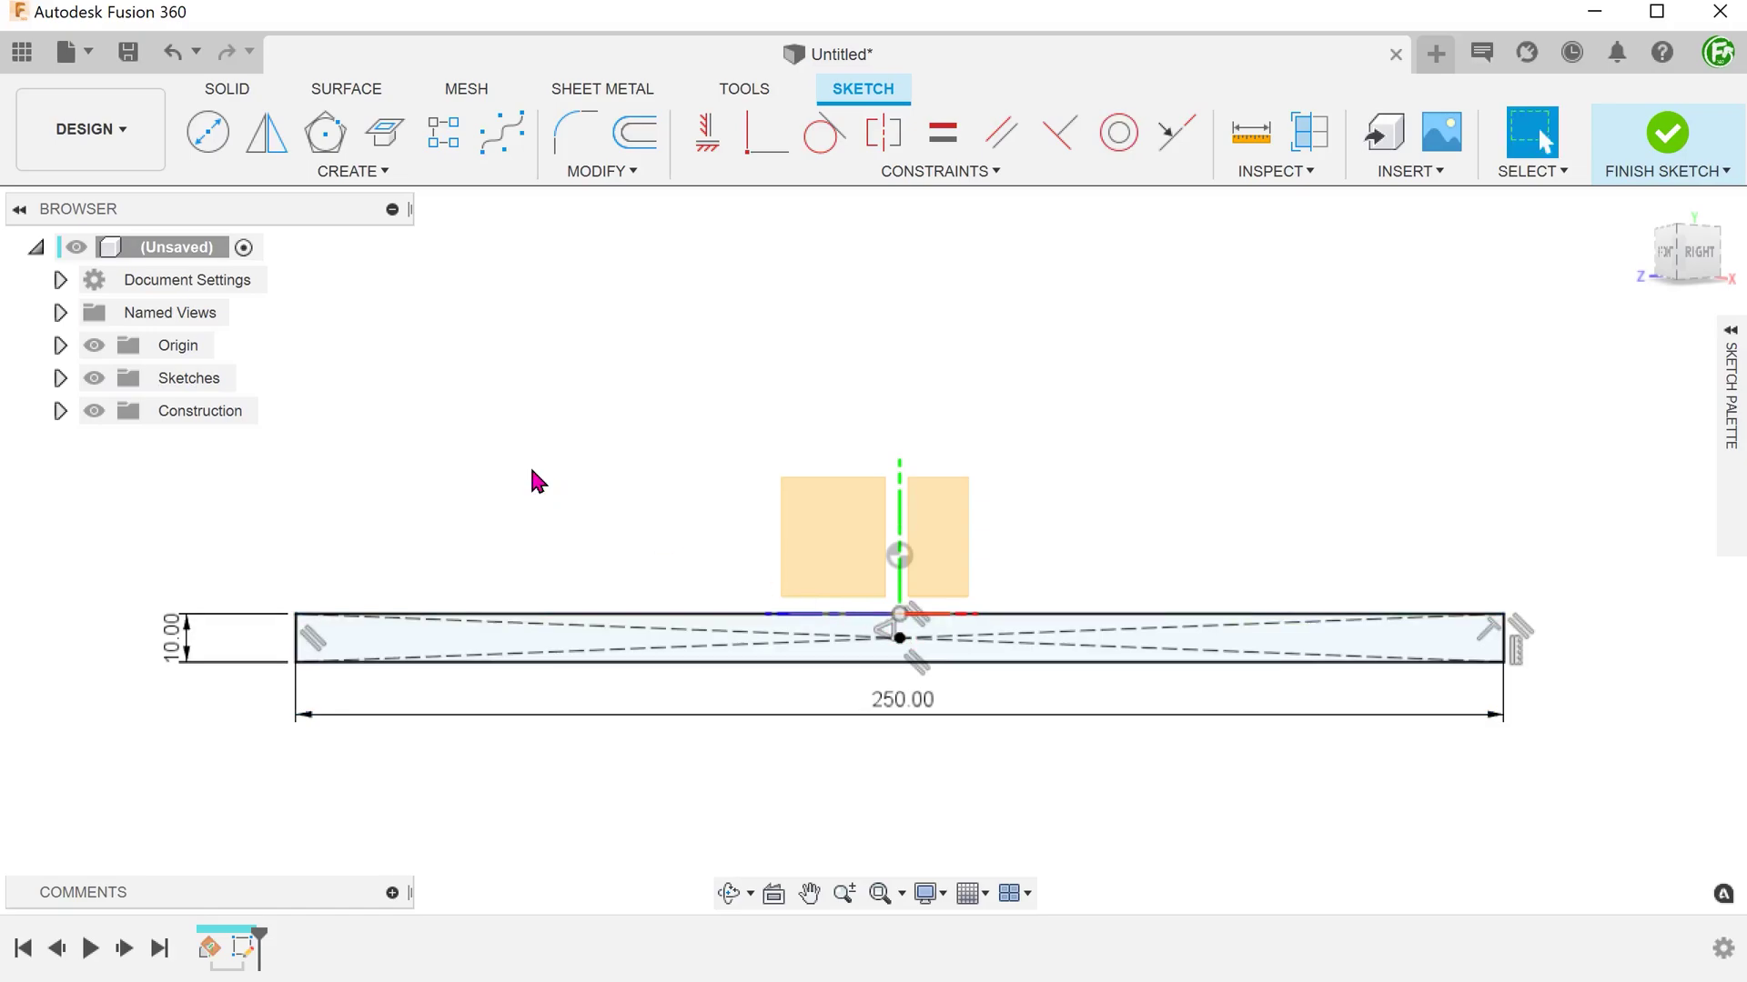
left_click(94, 345)
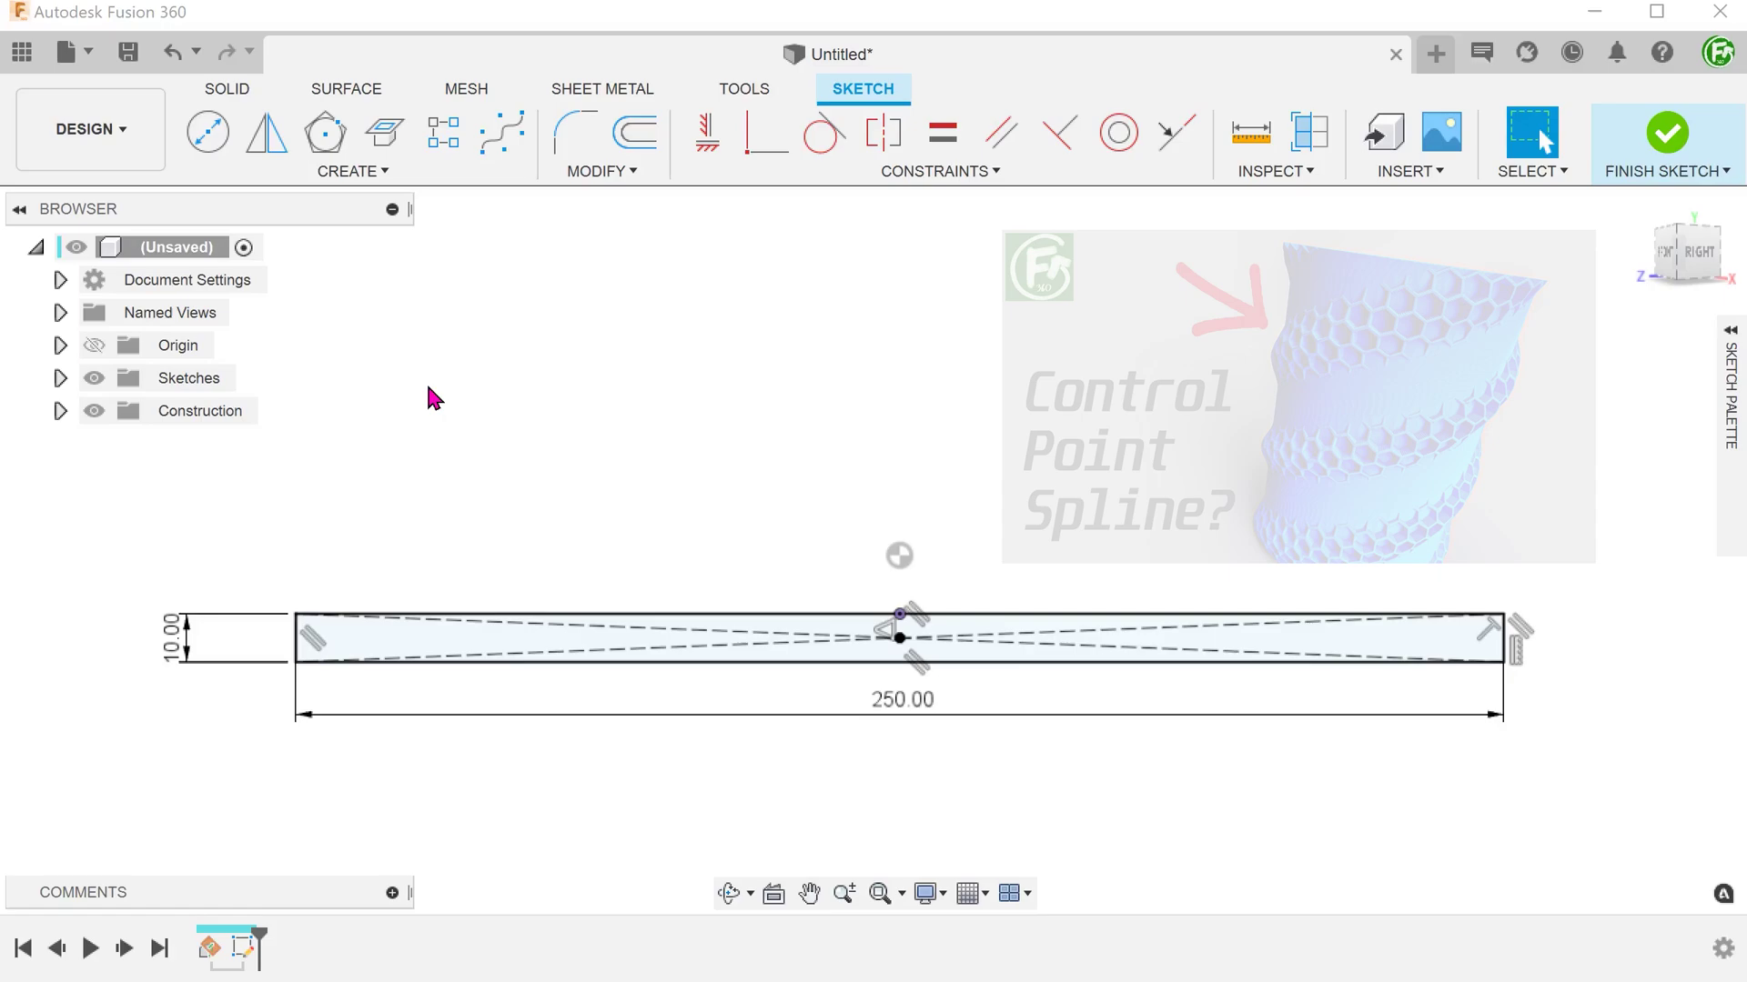
Step: In the 'spline' named view, draw a 10 mm vertical line up from the top-edge midpoint
left_click(60, 312)
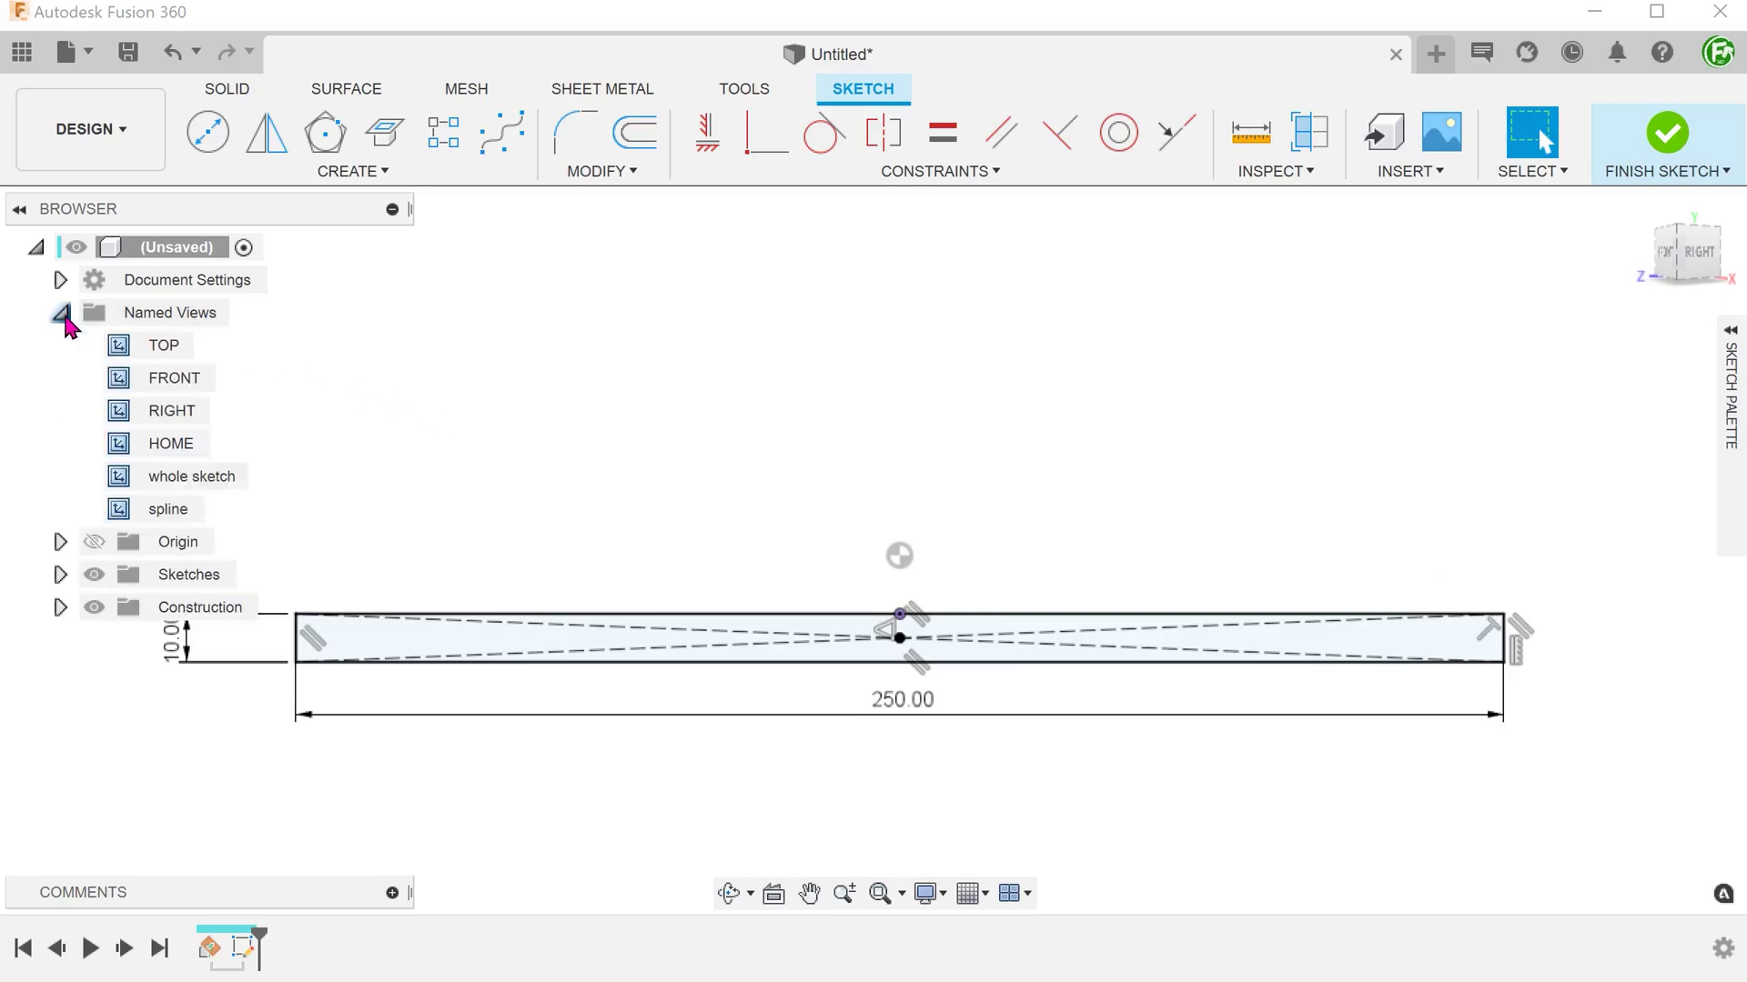
double_click(182, 511)
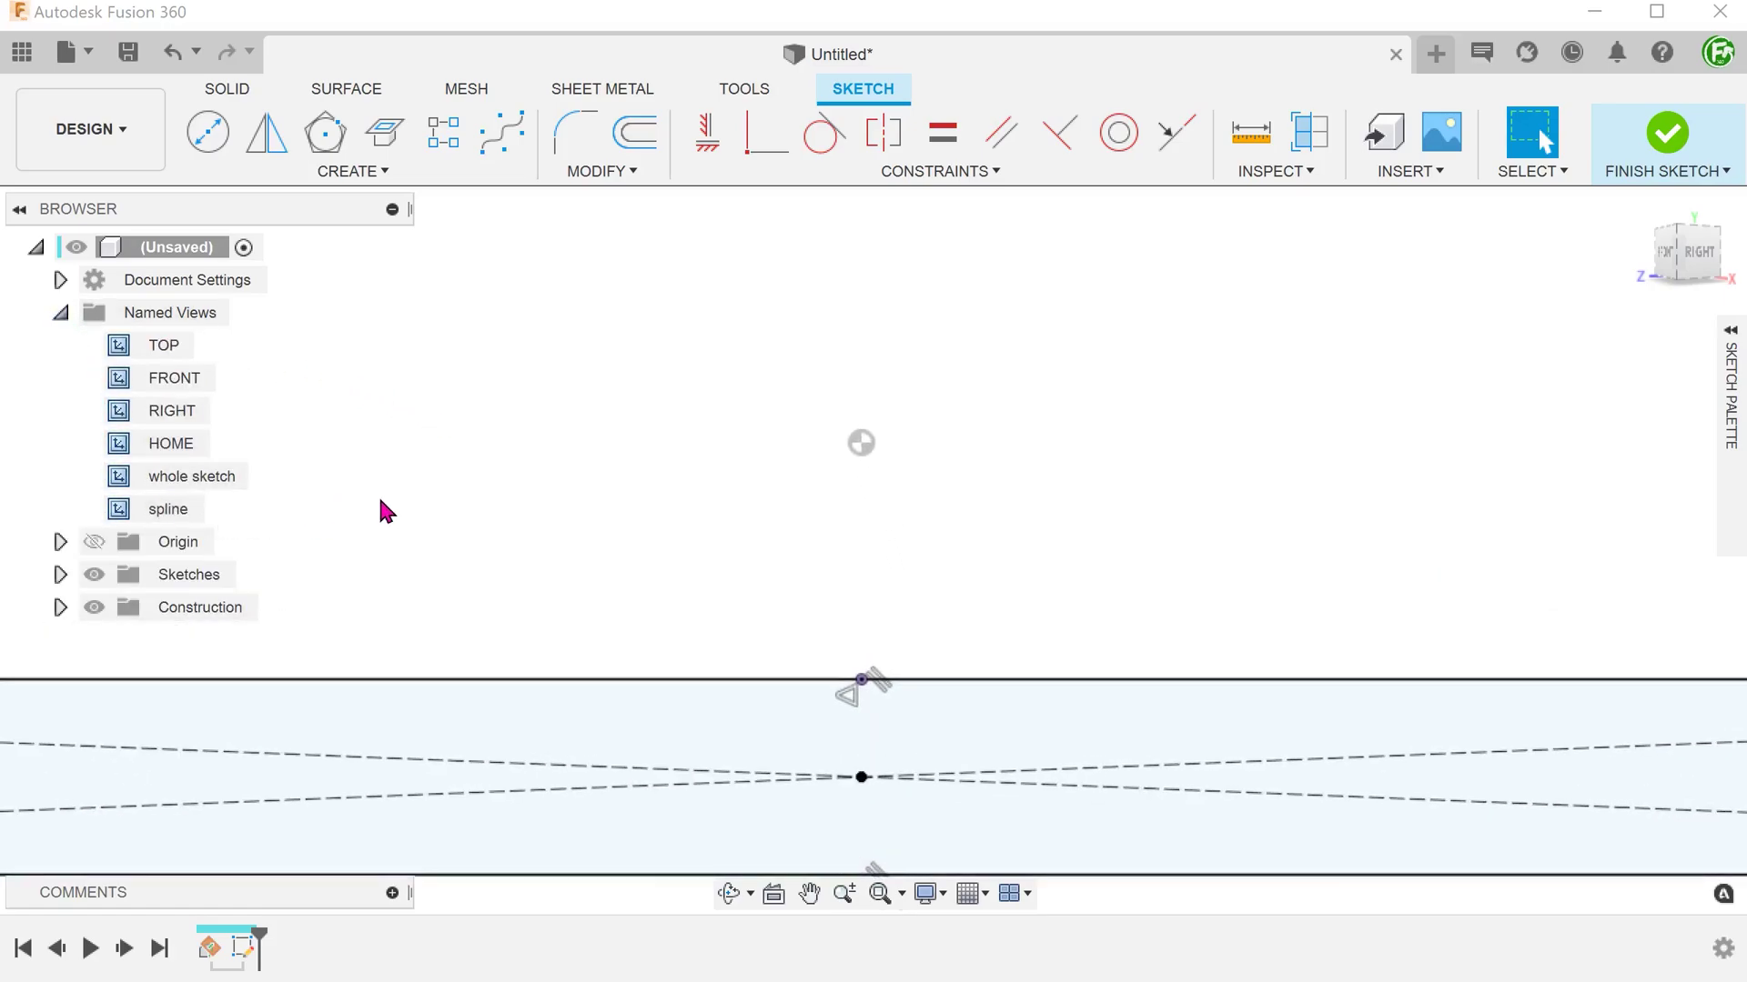
key("Return")
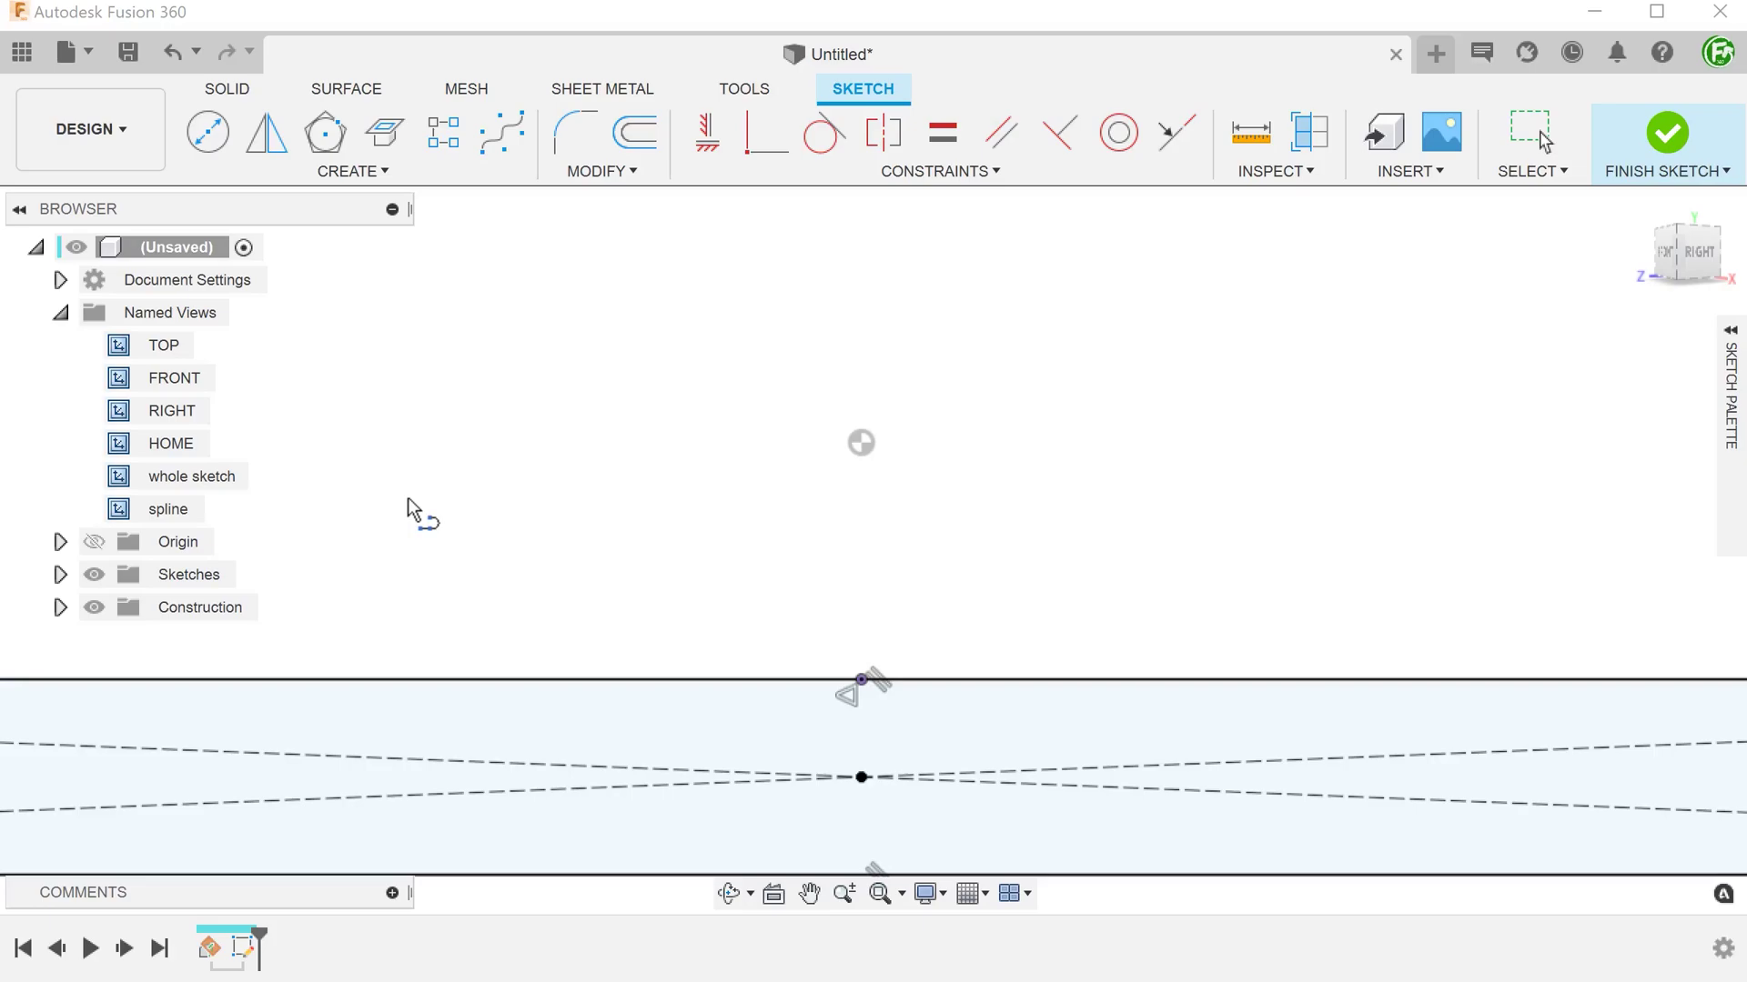
left_click(862, 680)
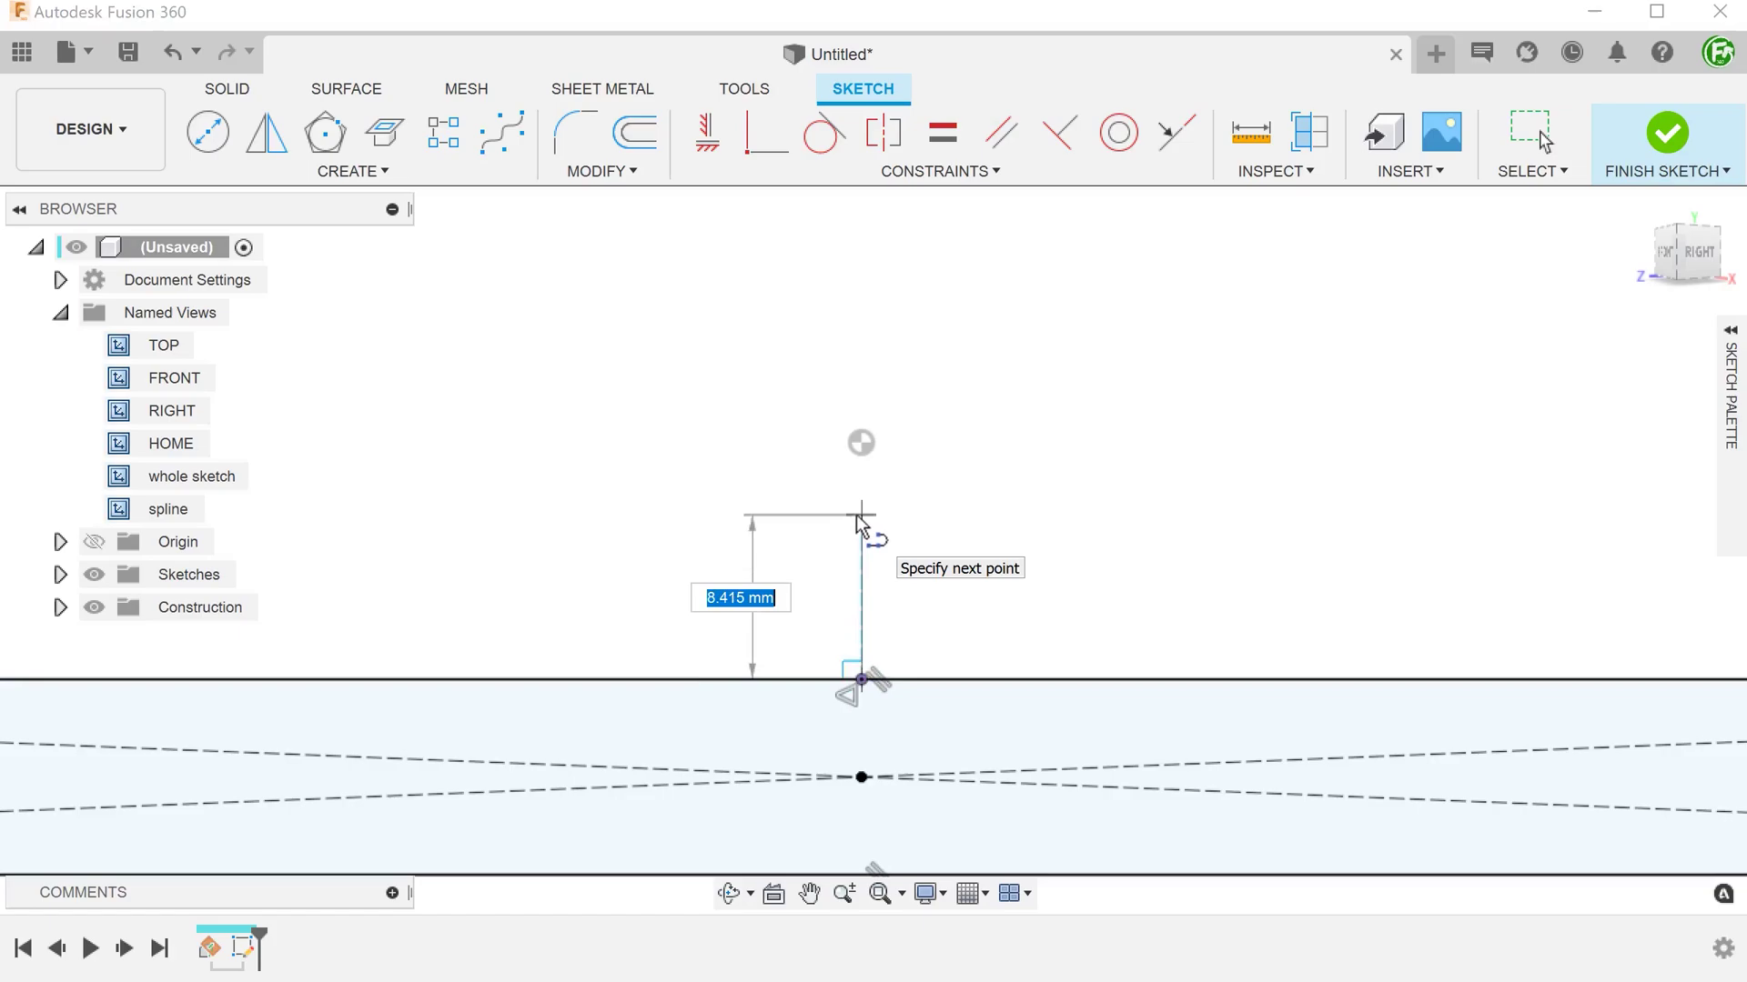
type("10")
key("Tab")
key("Return")
key("Escape")
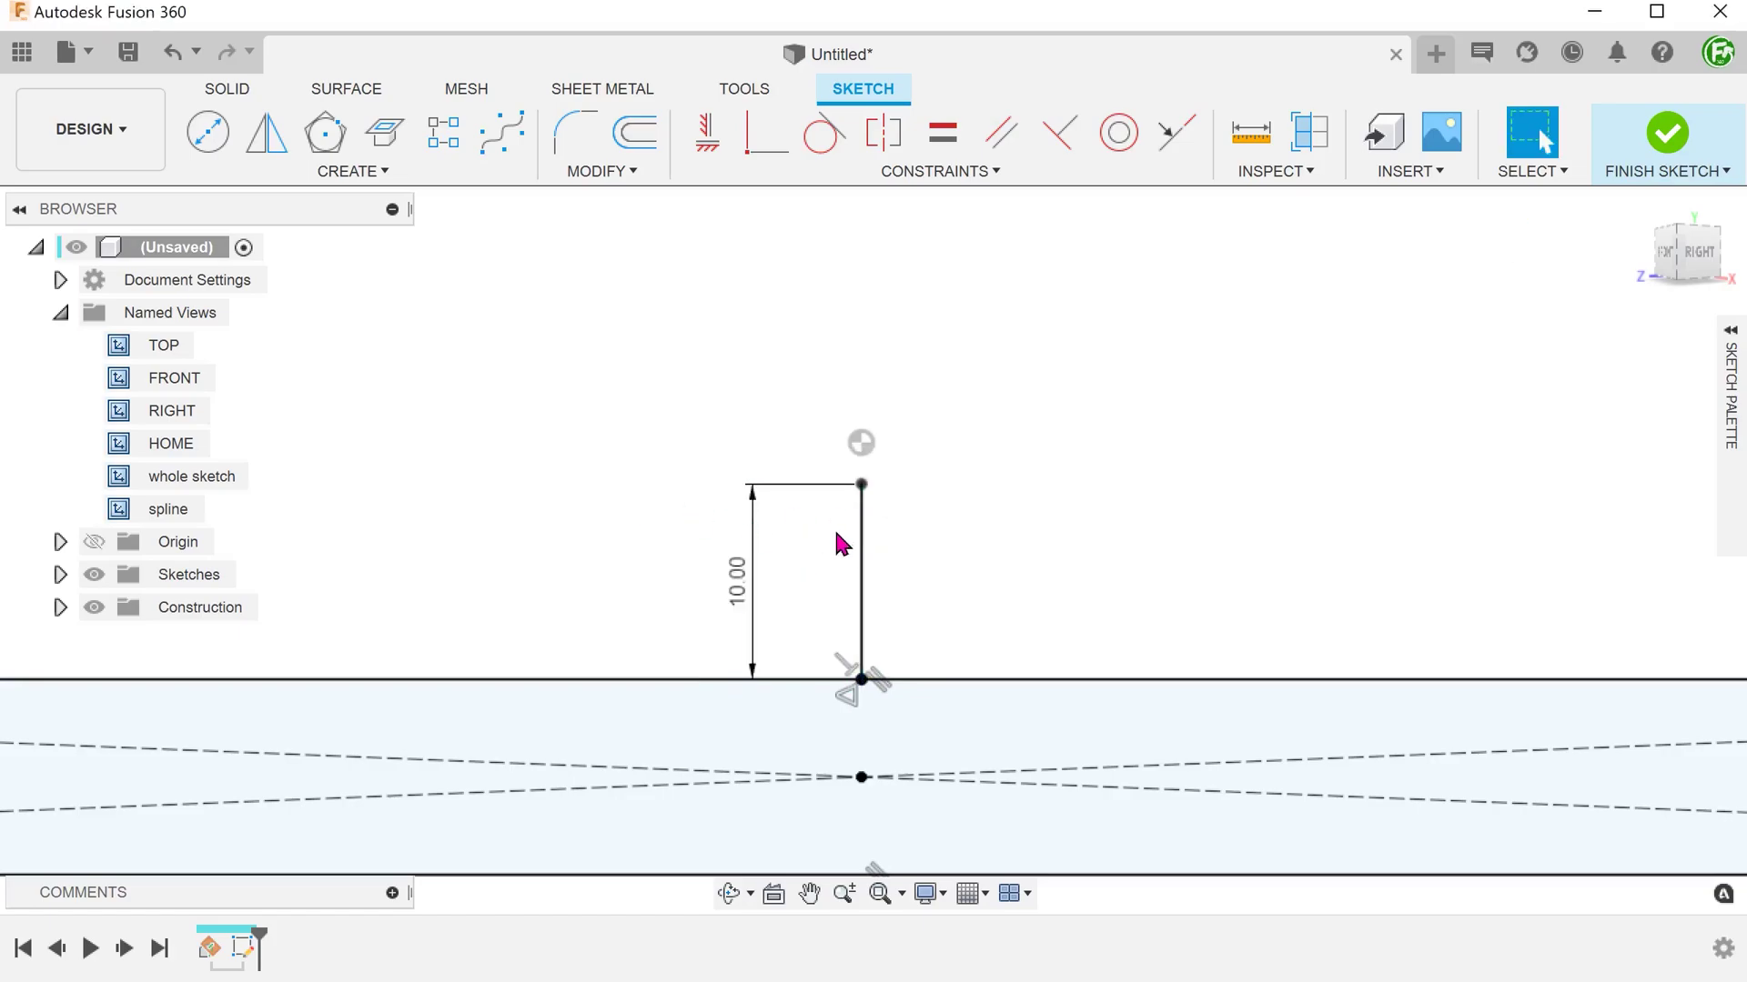
right_click(866, 547)
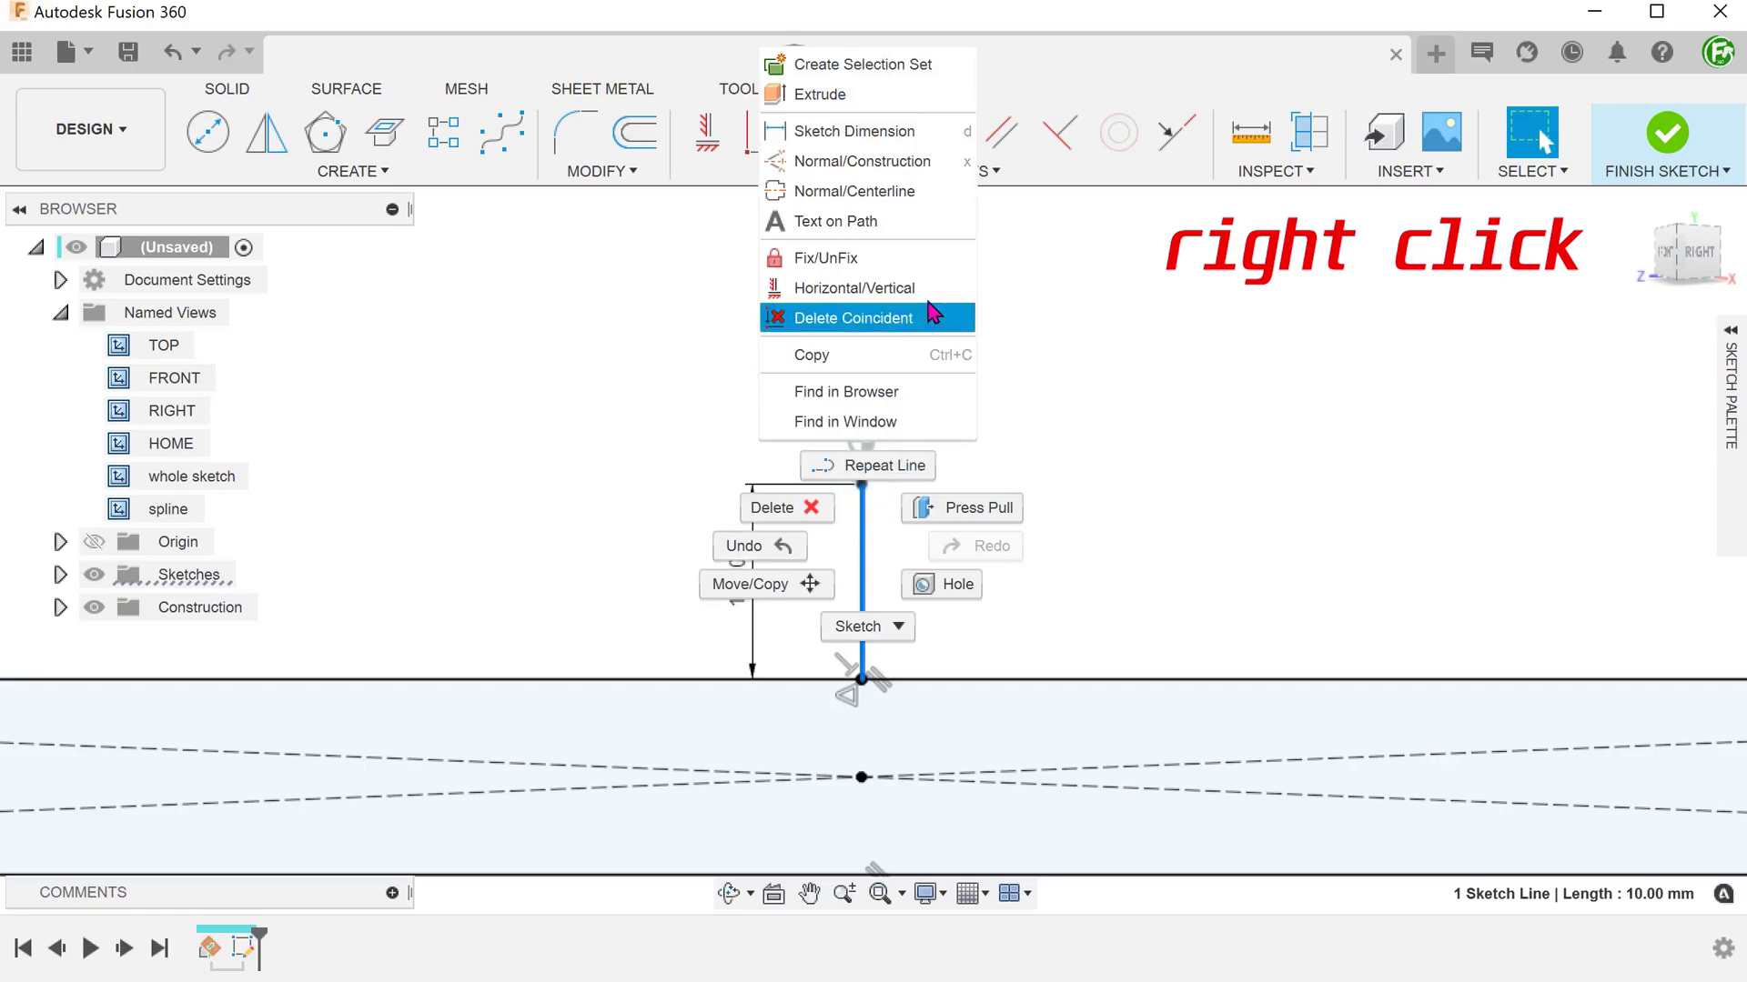
Step: Make the 10 mm line a centreline and draw a five-point control-point spline arching over it
left_click(956, 193)
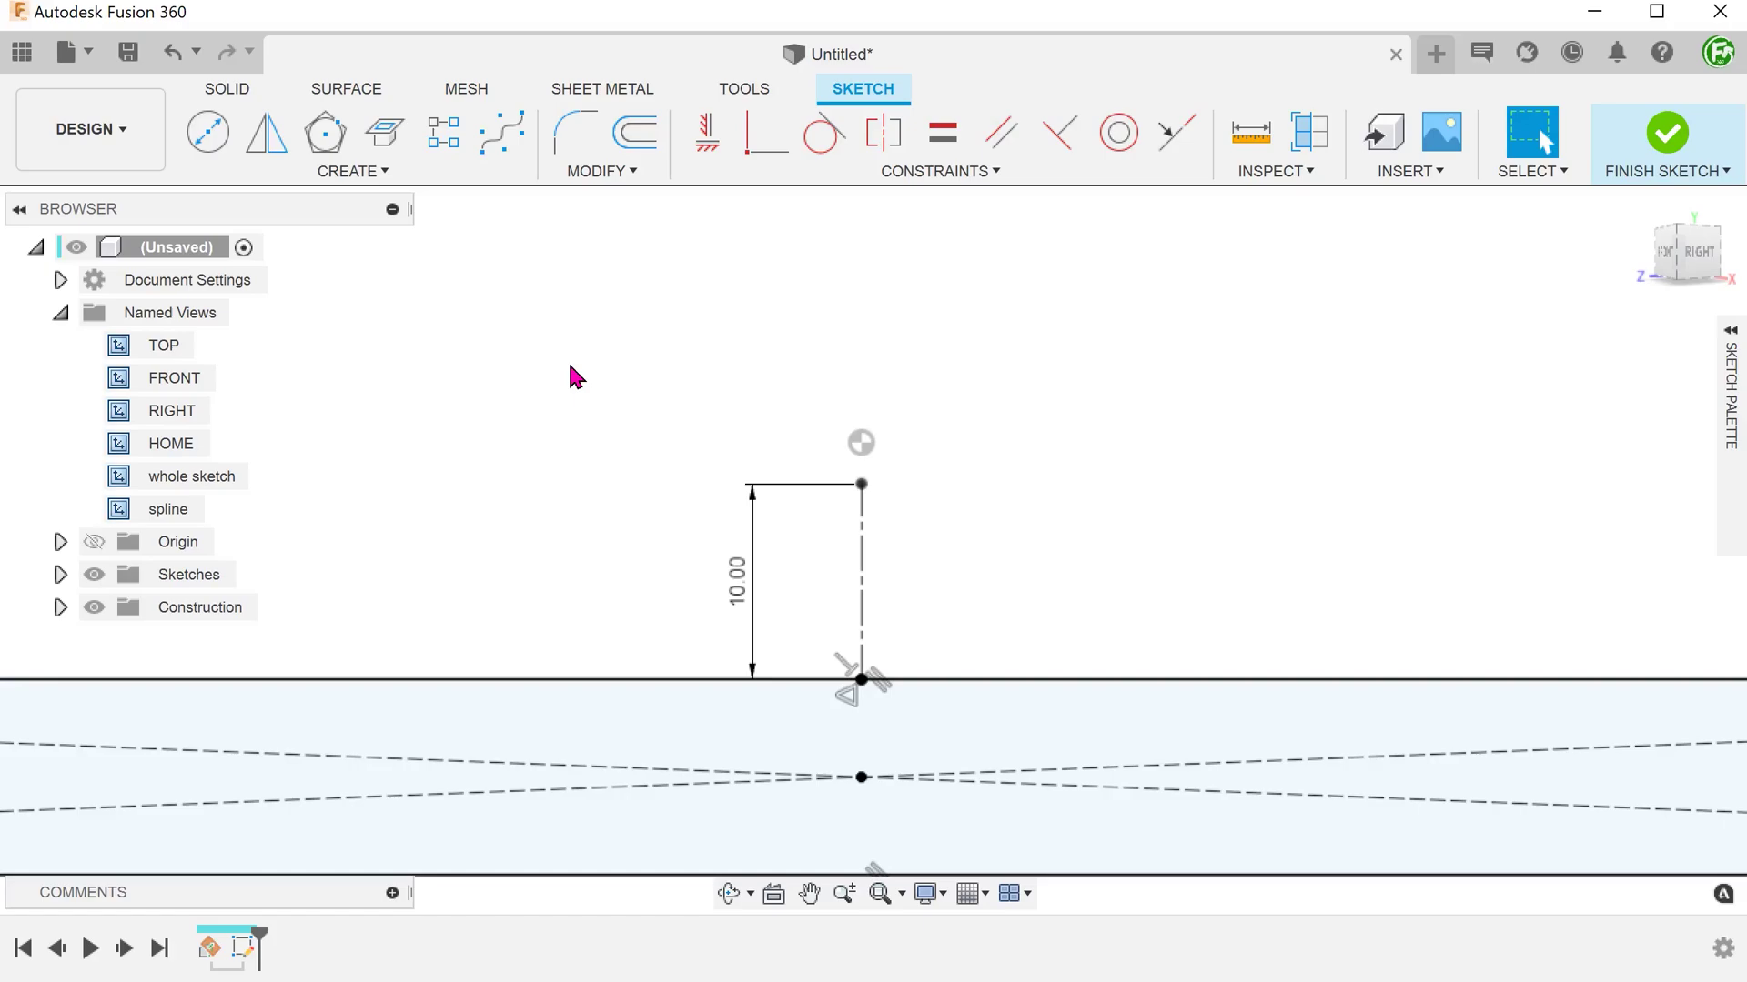
left_click(503, 149)
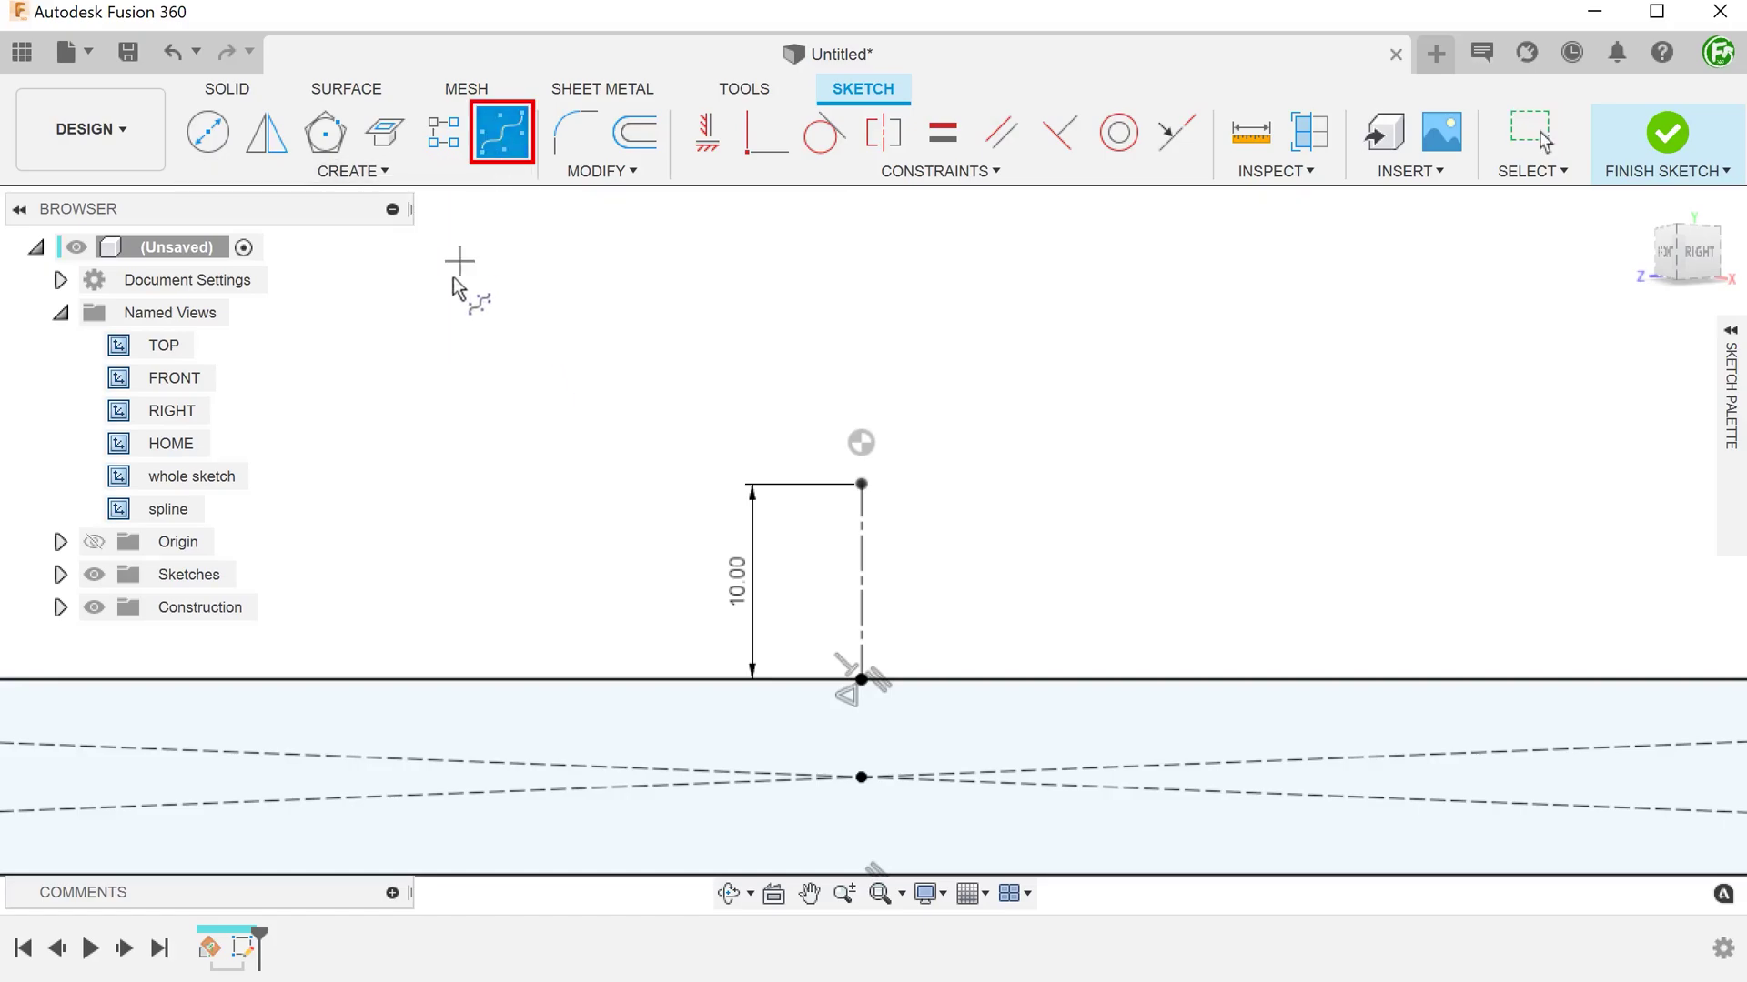
left_click(296, 679)
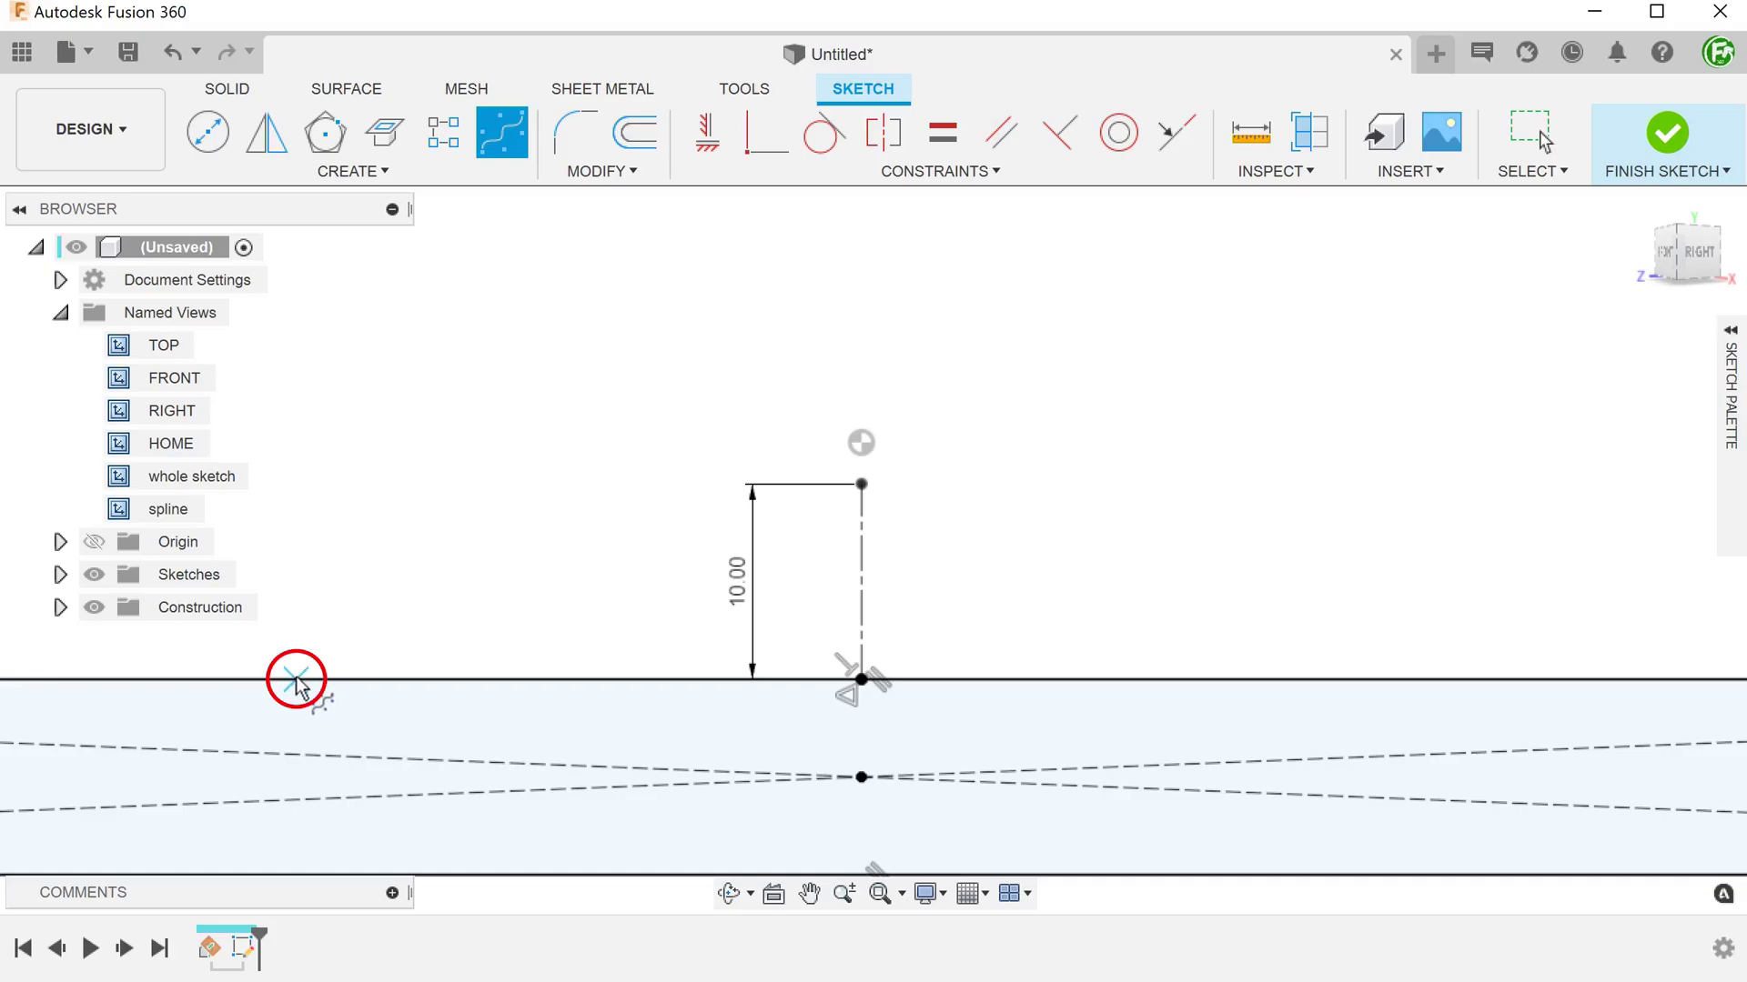
left_click(541, 533)
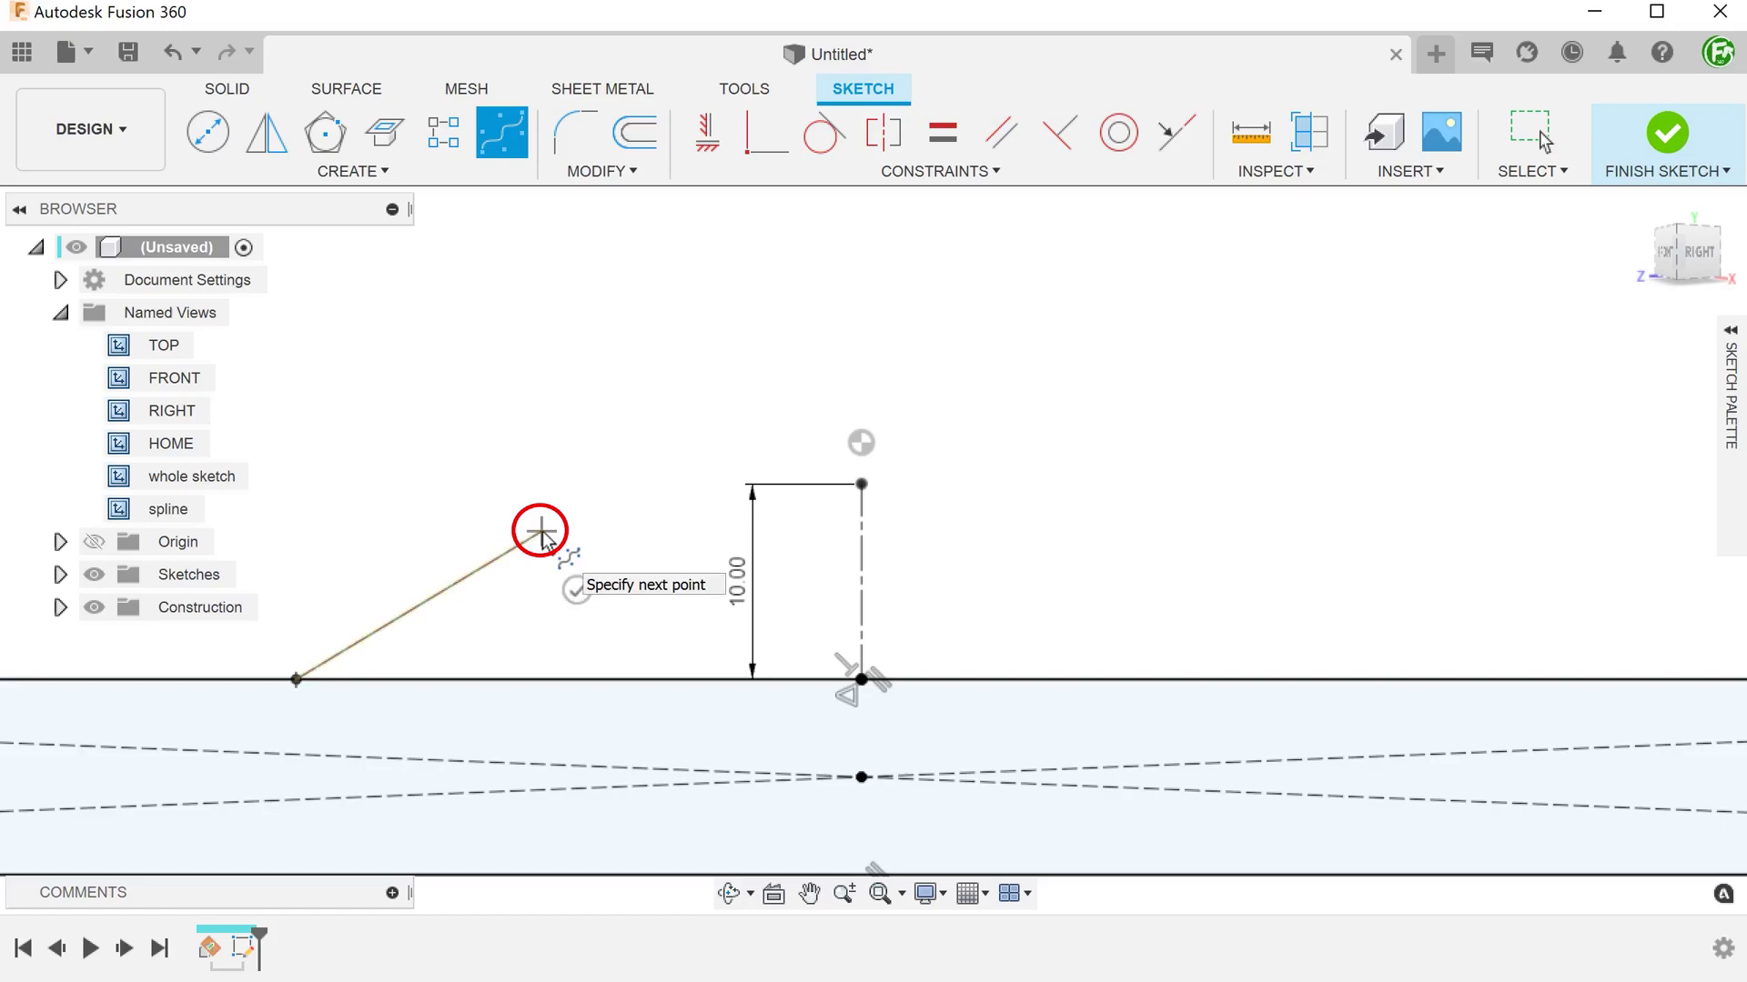
left_click(861, 484)
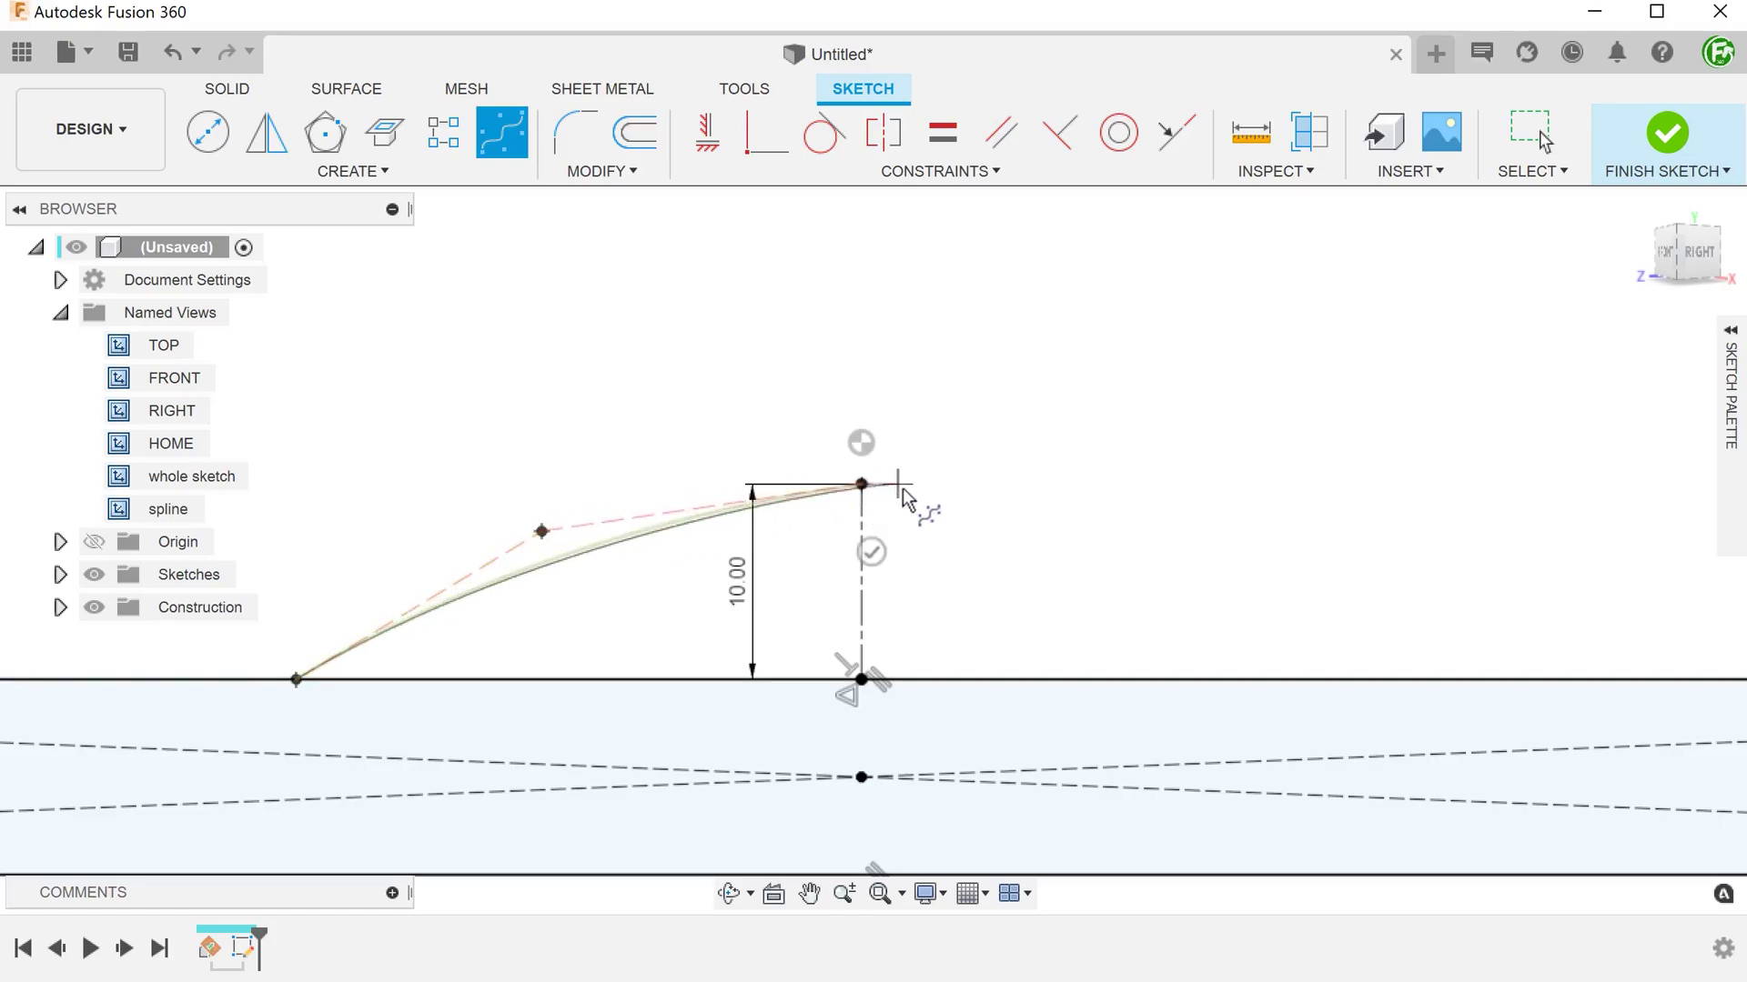
left_click(1133, 526)
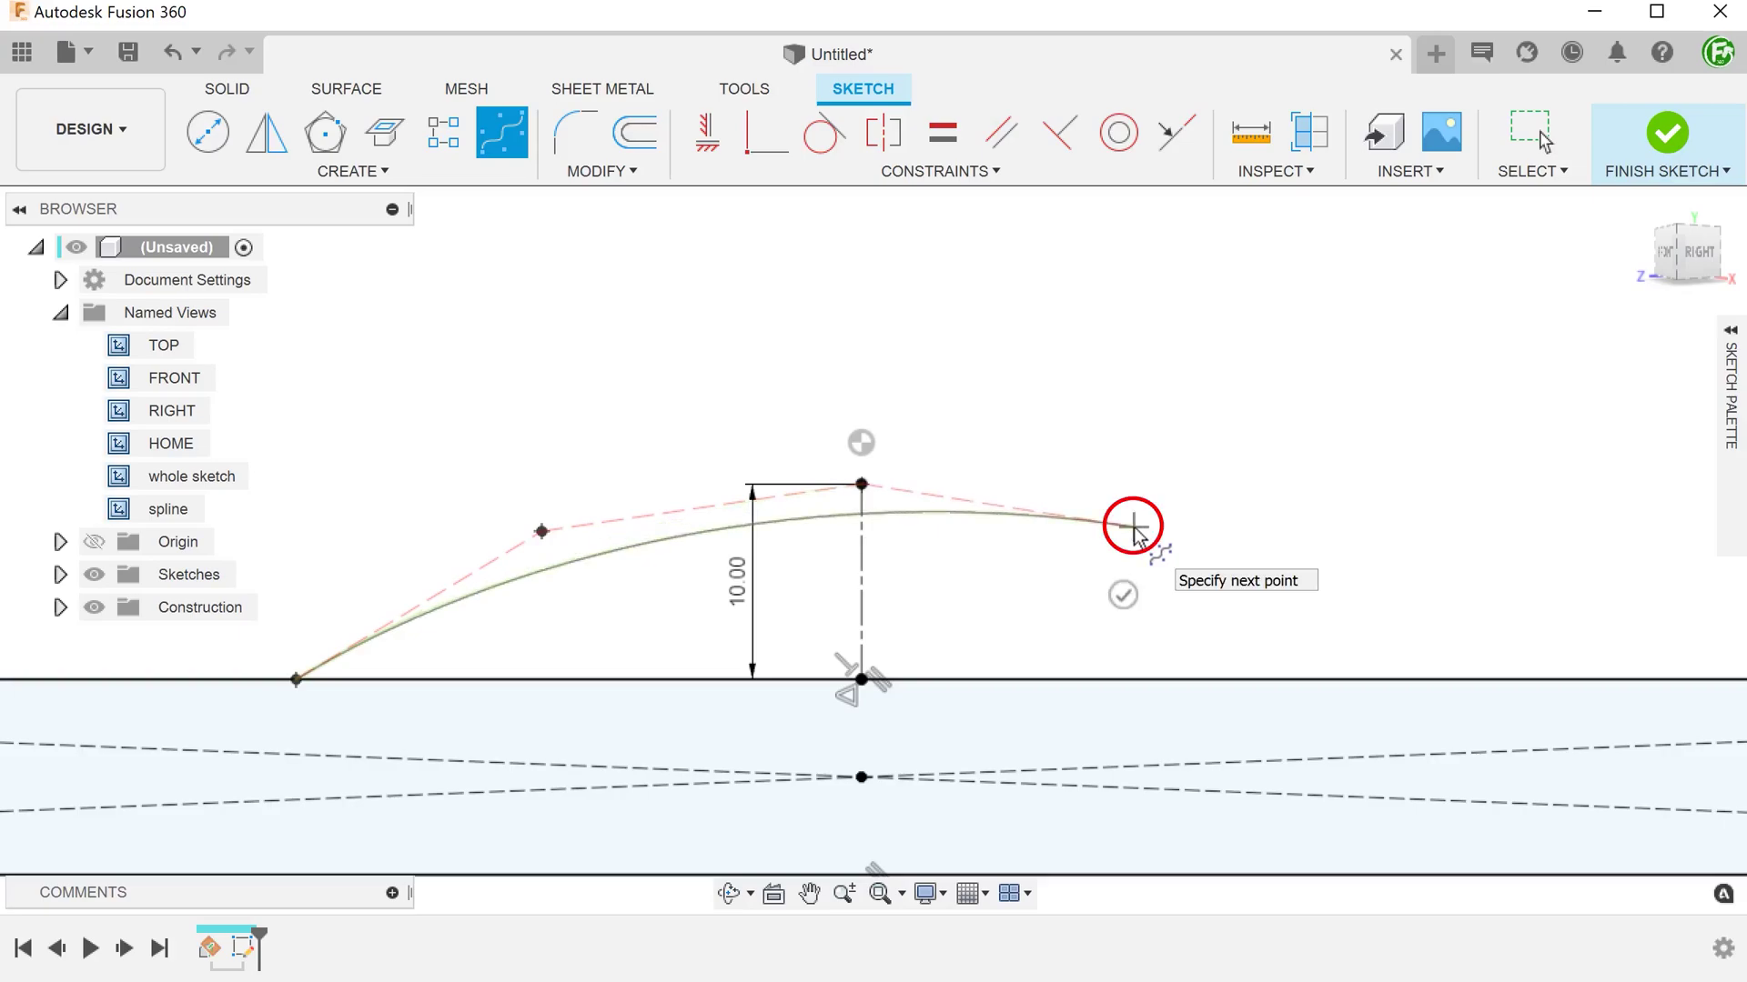
left_click(1421, 679)
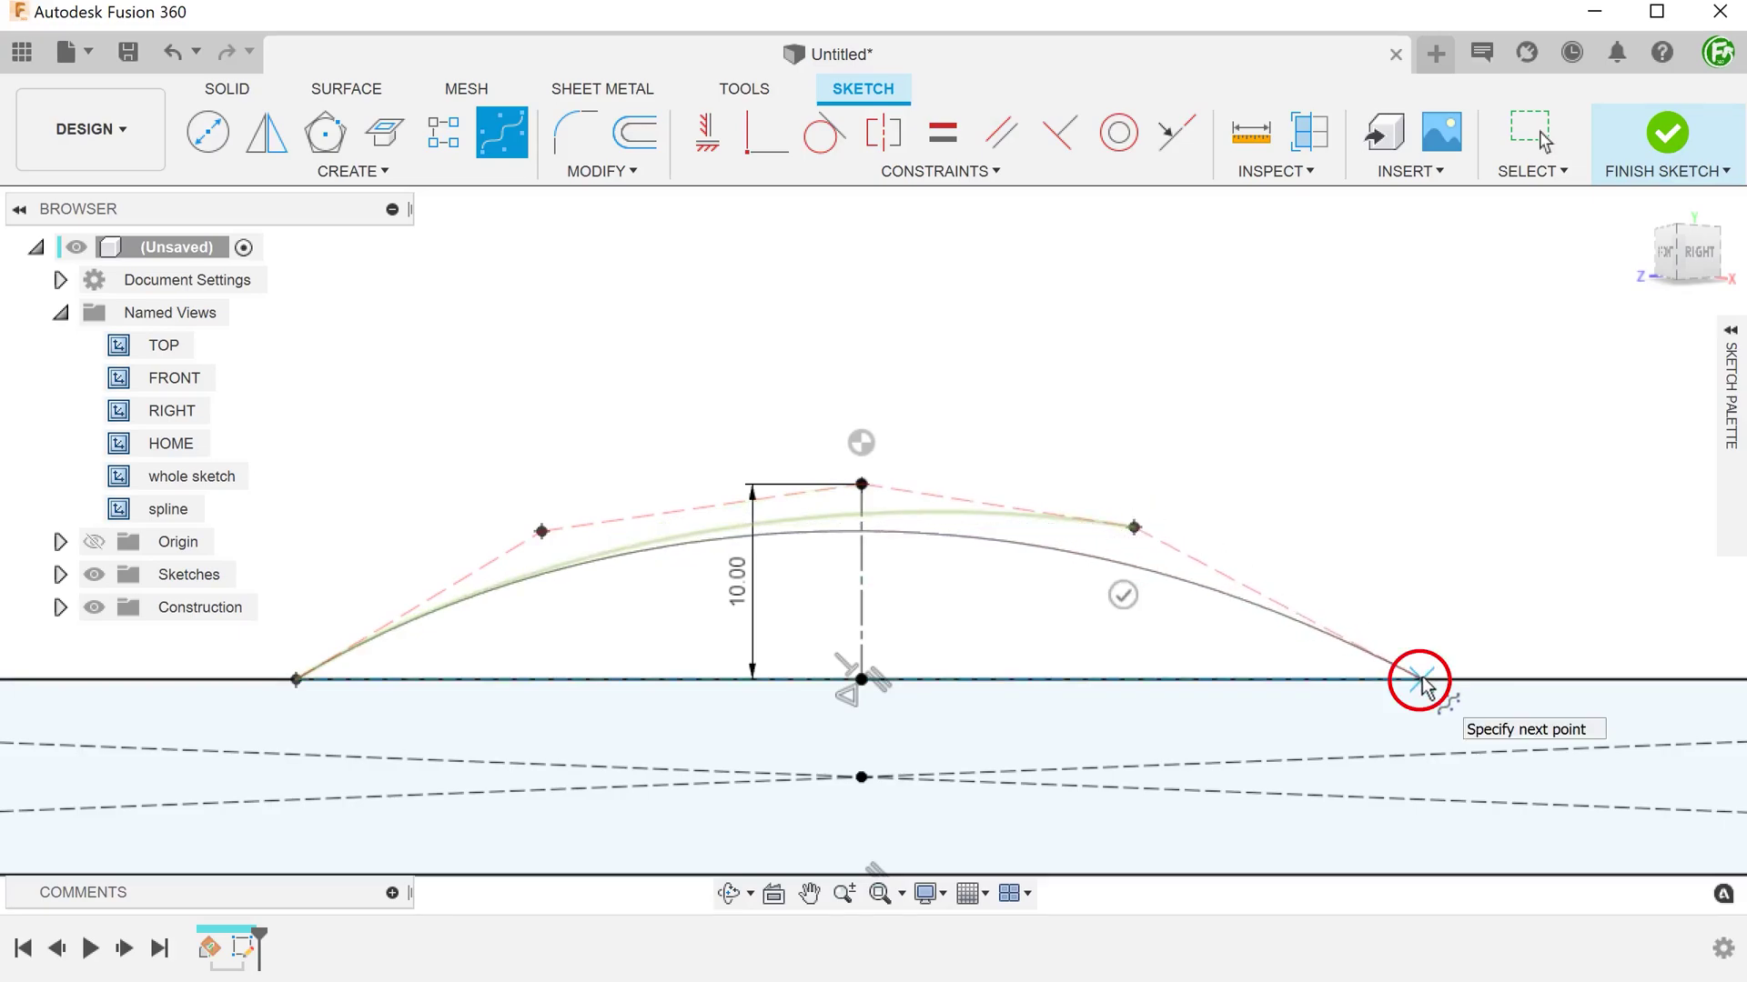
left_click(1422, 680)
key("Escape")
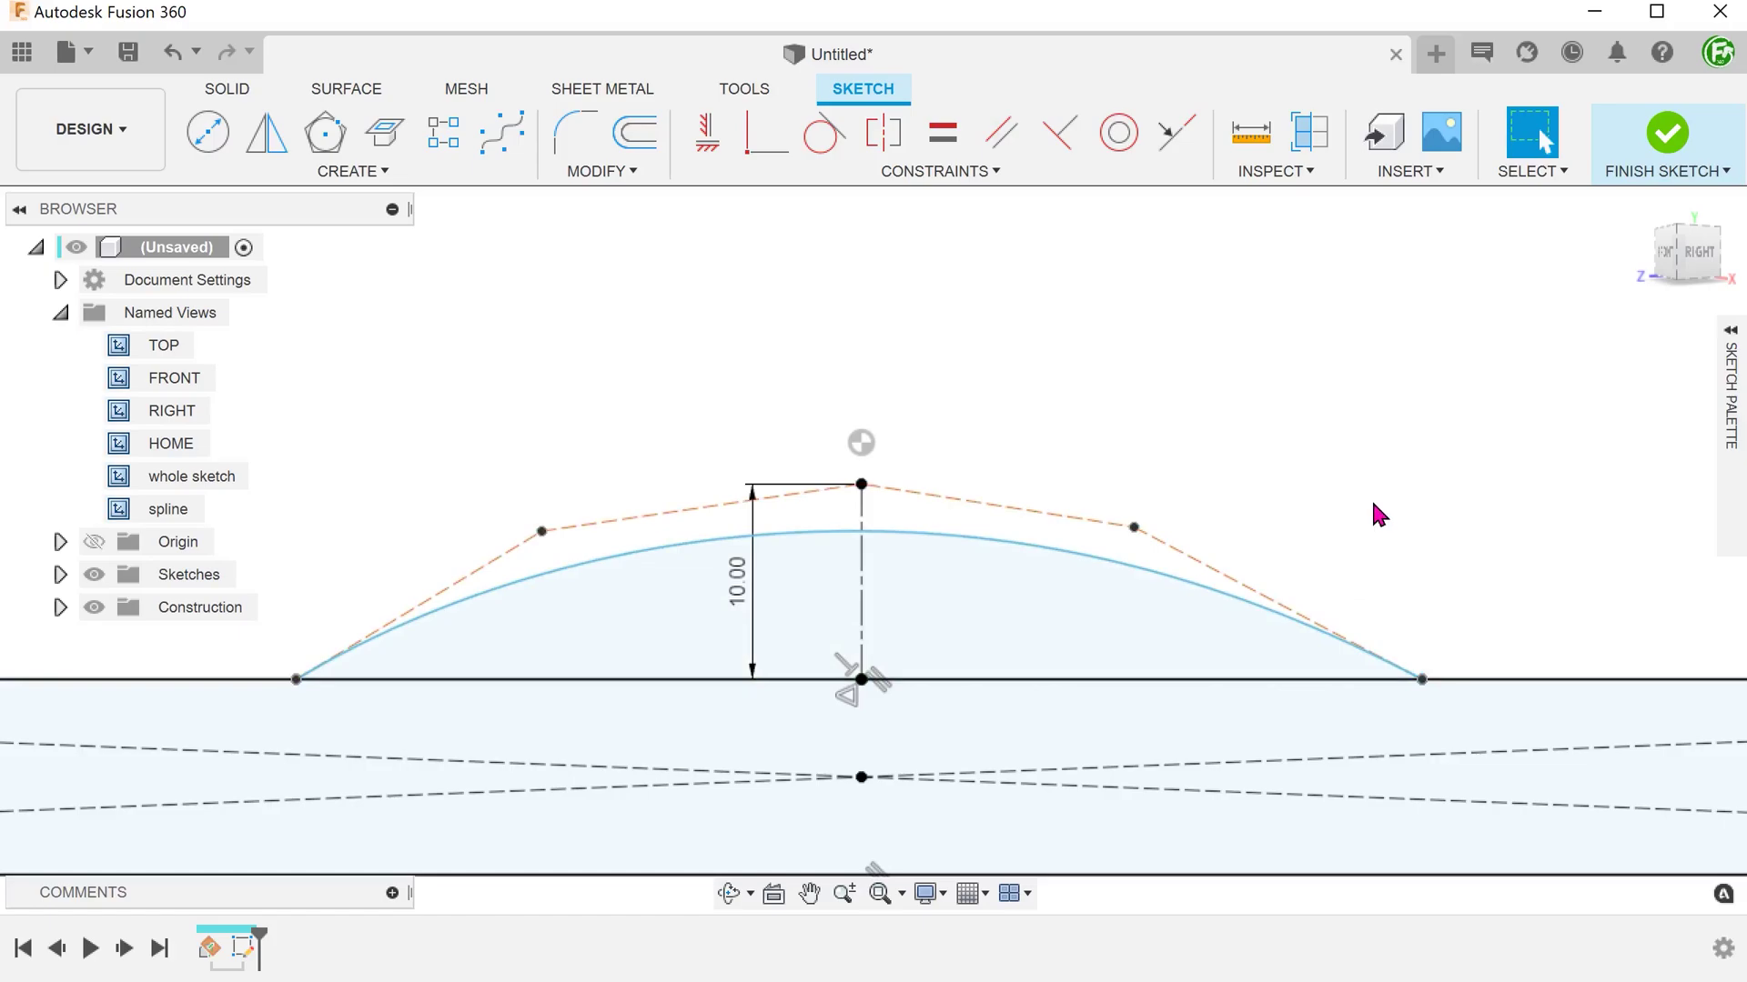
Step: Make the spline's endpoints and its inner control points symmetric about the centreline
left_click(959, 175)
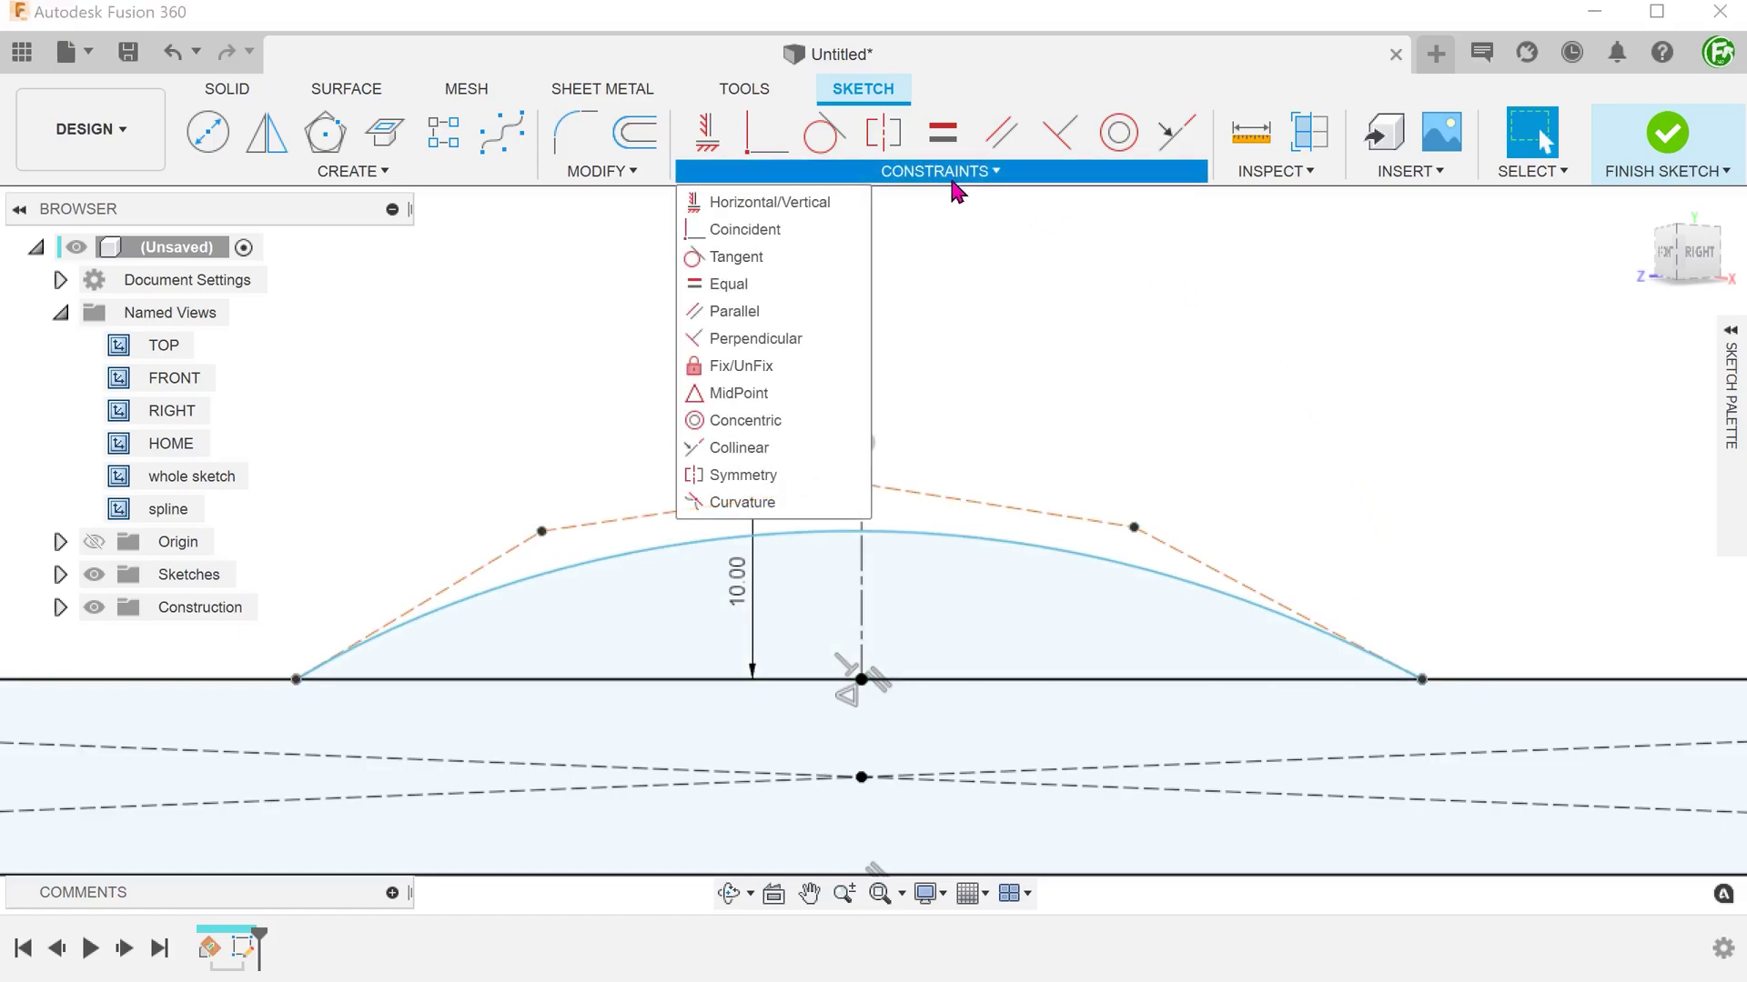
left_click(818, 479)
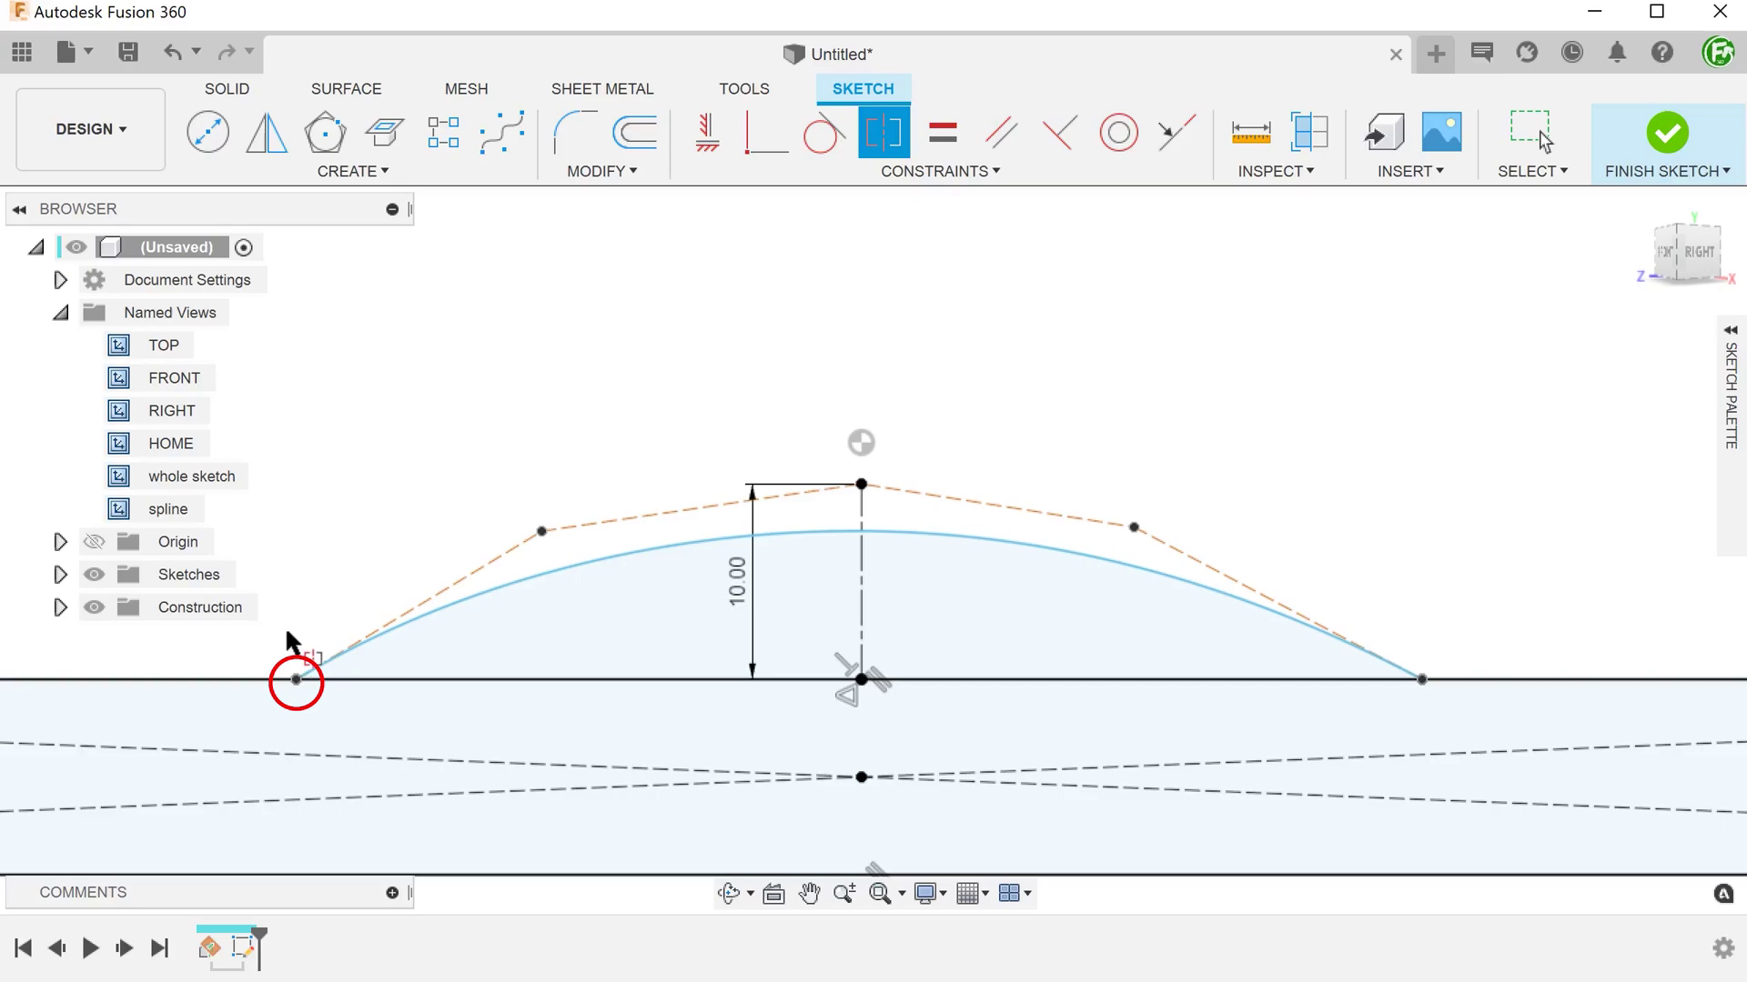
left_click(296, 680)
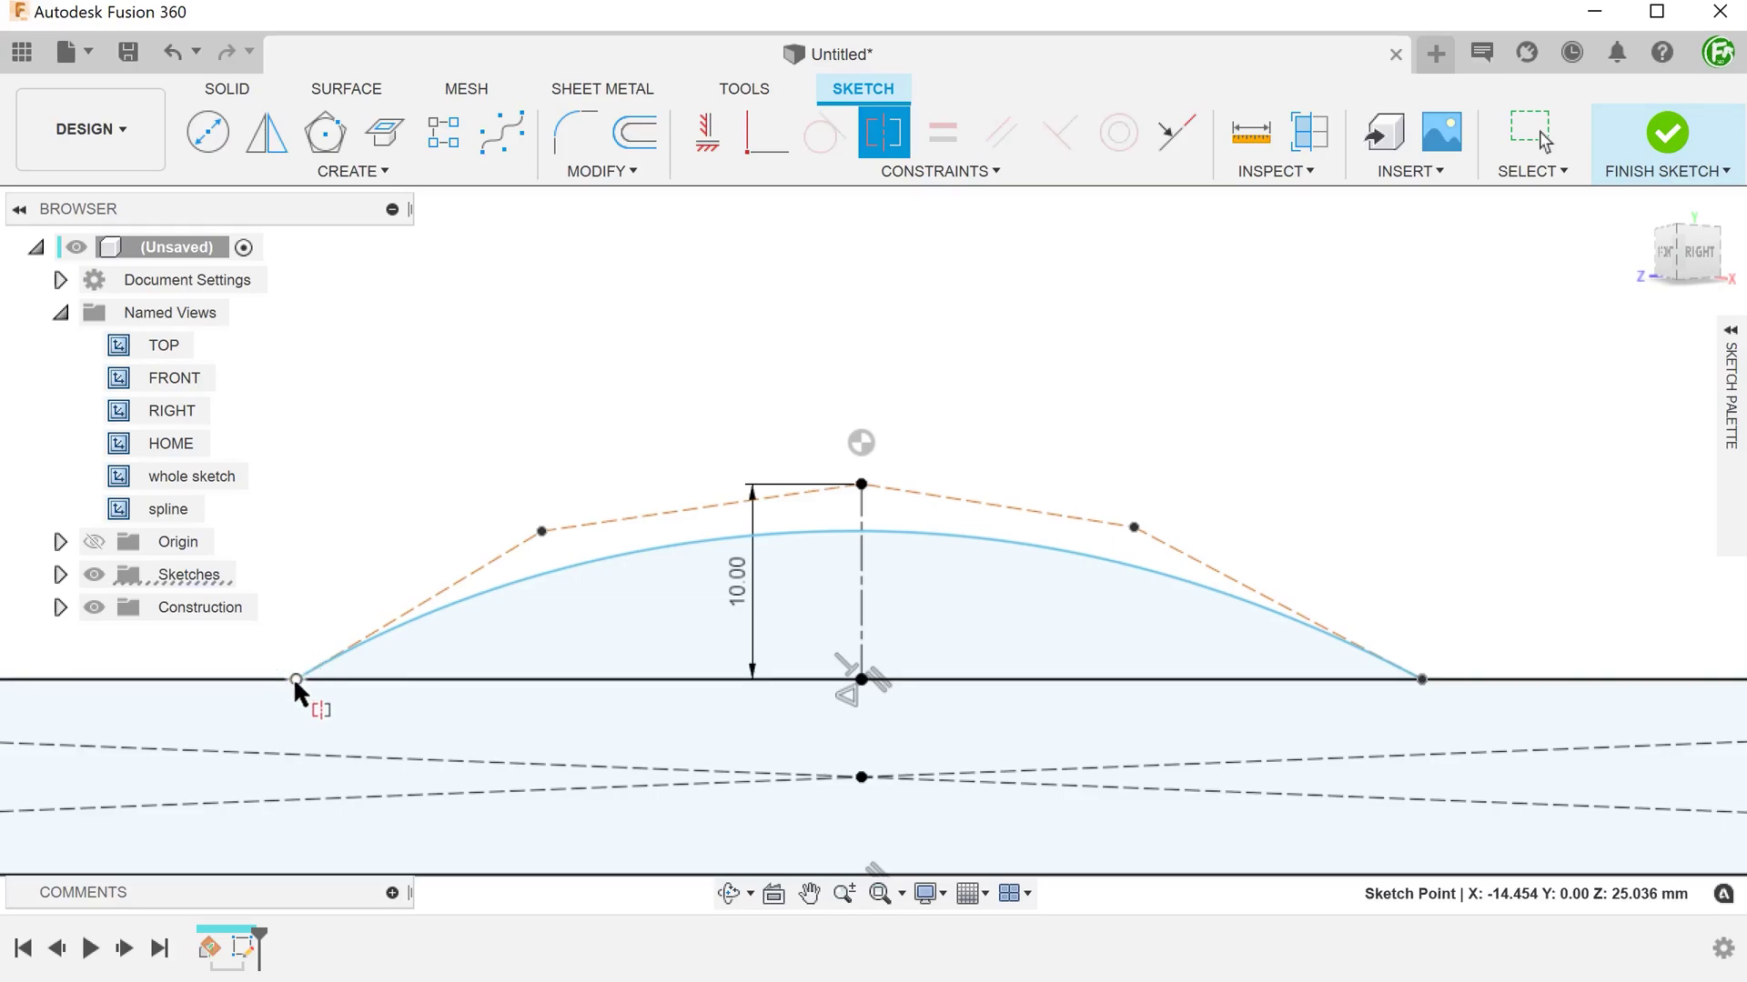
left_click(1422, 680)
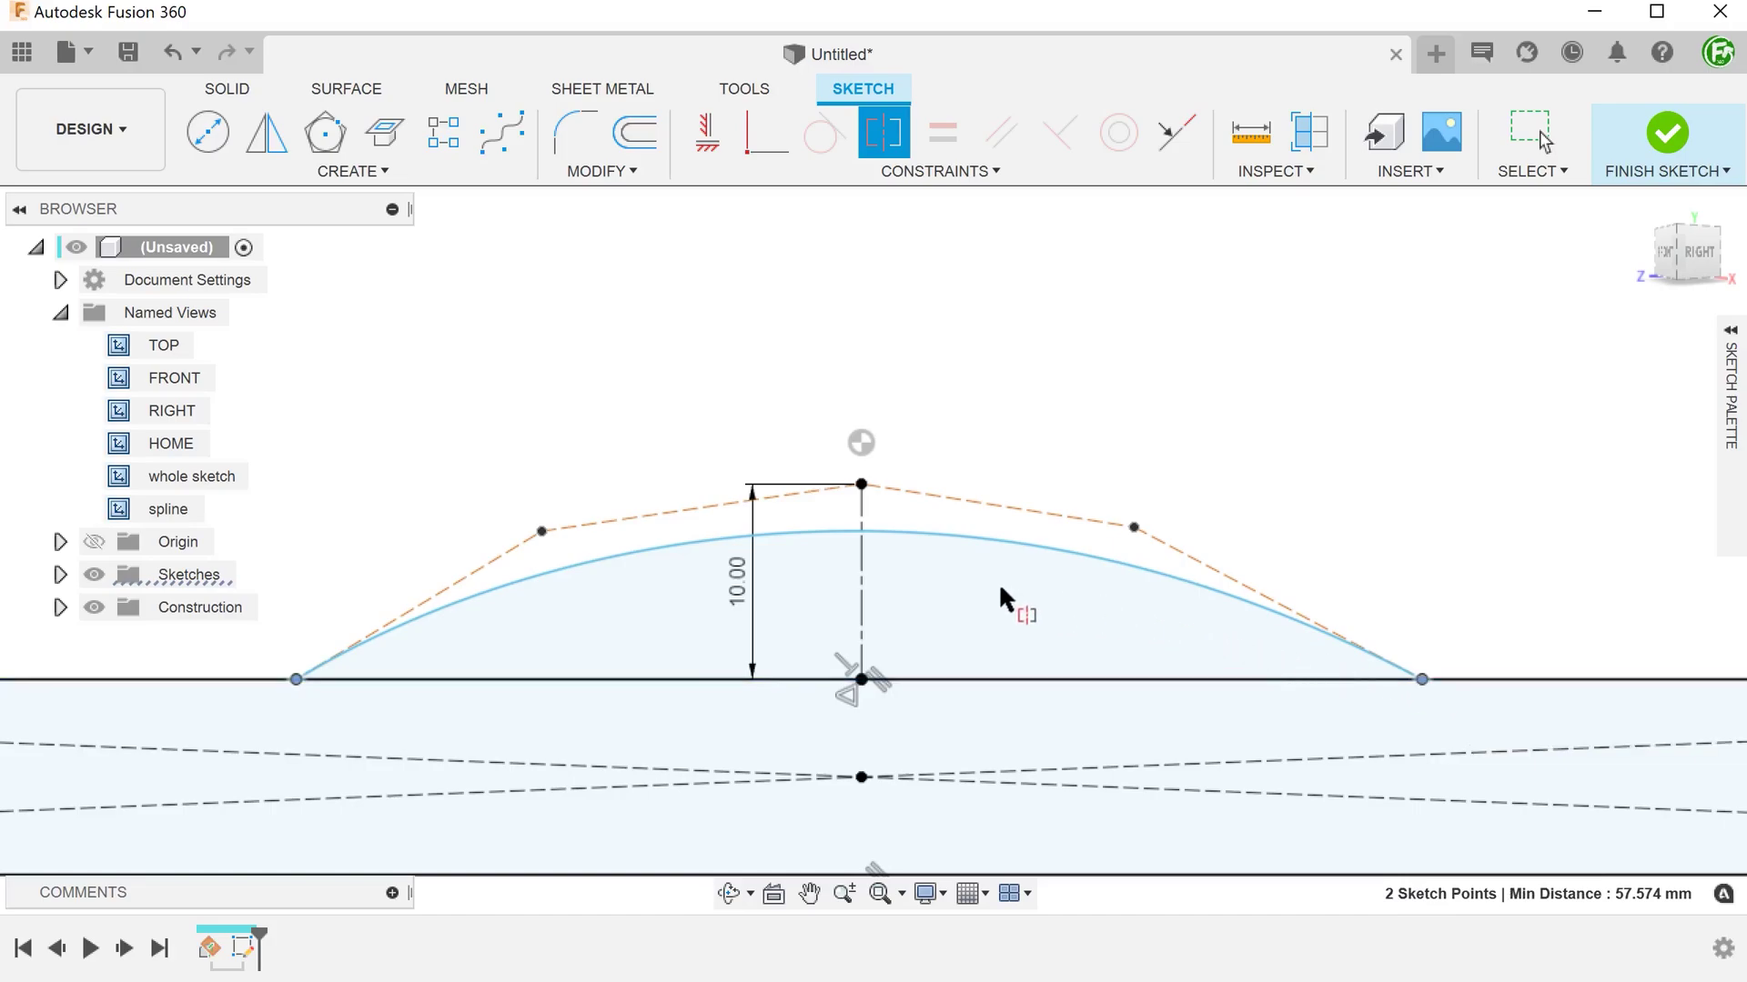
left_click(860, 597)
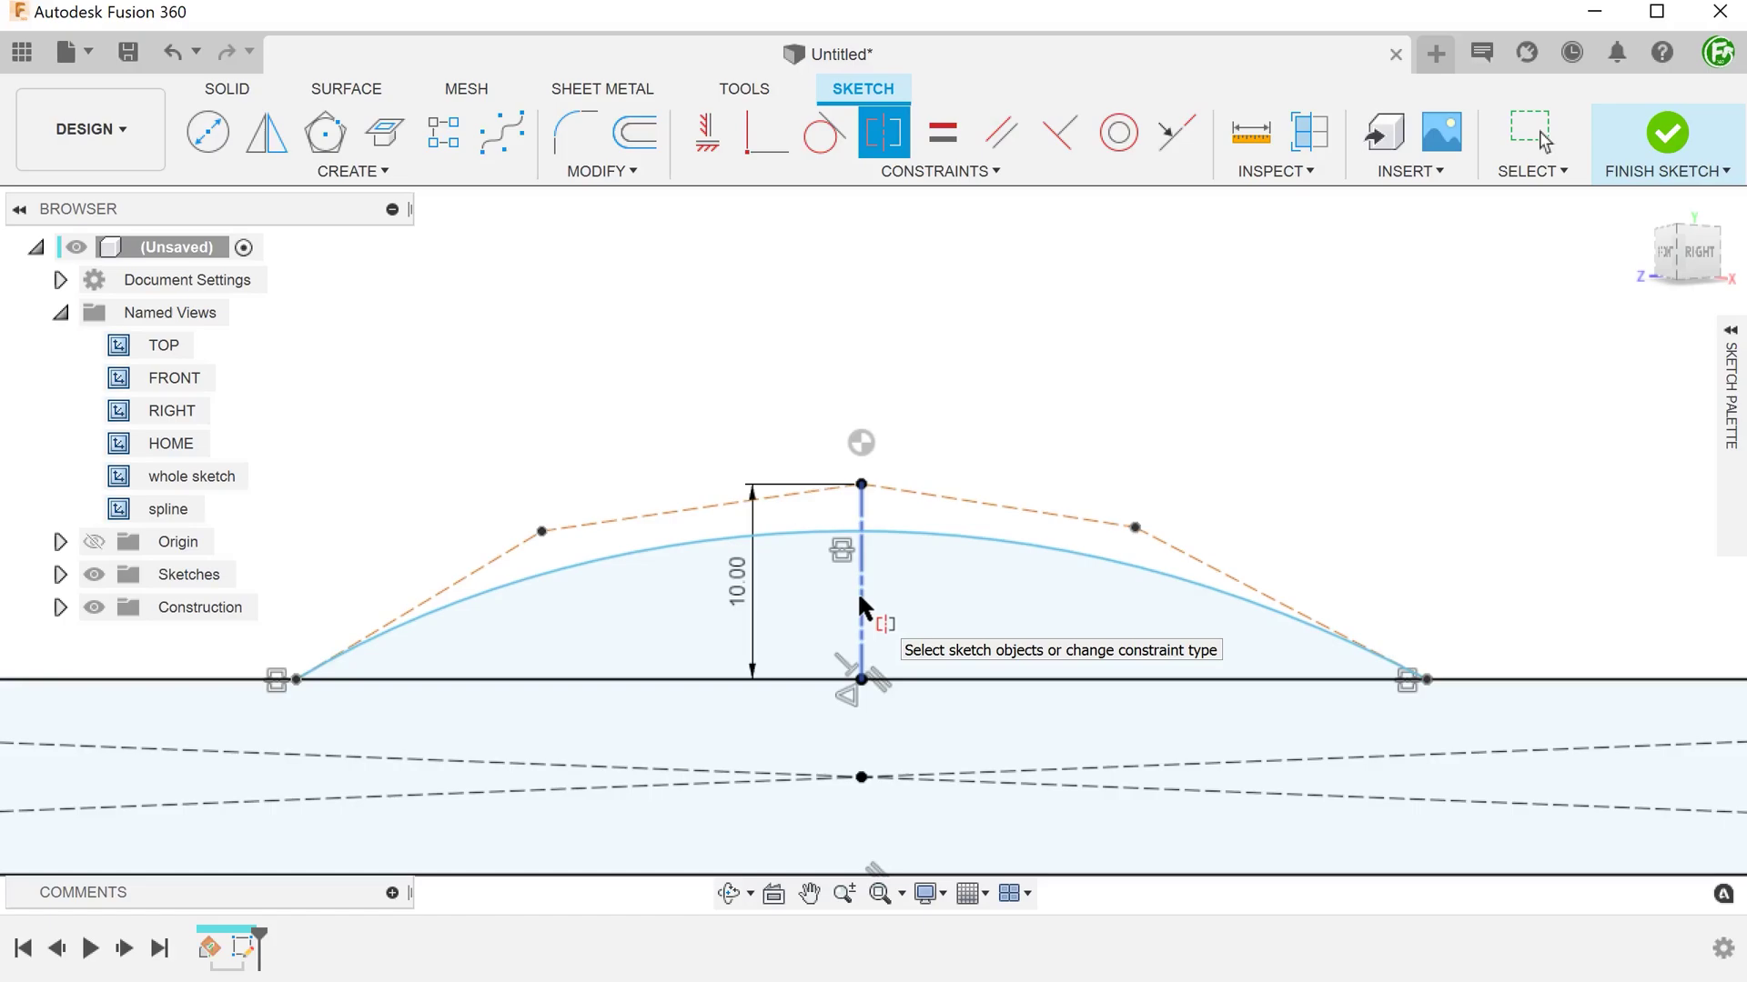
left_click(544, 531)
left_click(1134, 528)
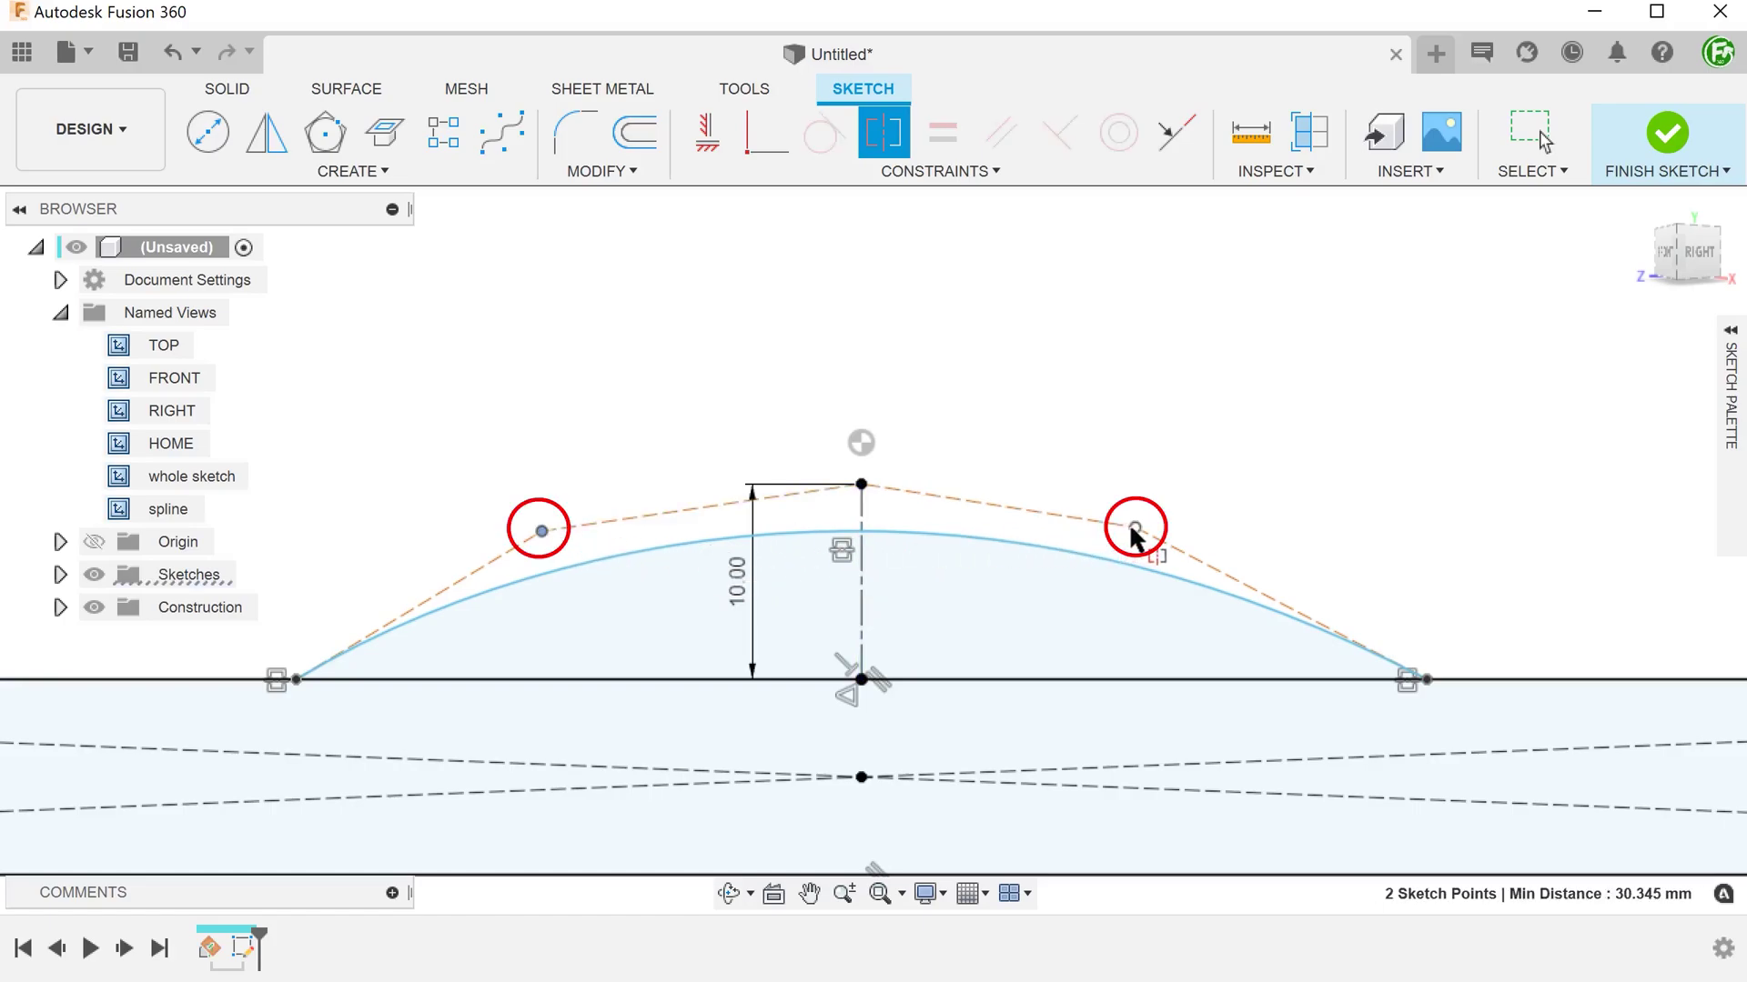
left_click(862, 590)
Step: Constrain the spline's left control-polygon line horizontal, flattening it onto the baseline
key("Escape")
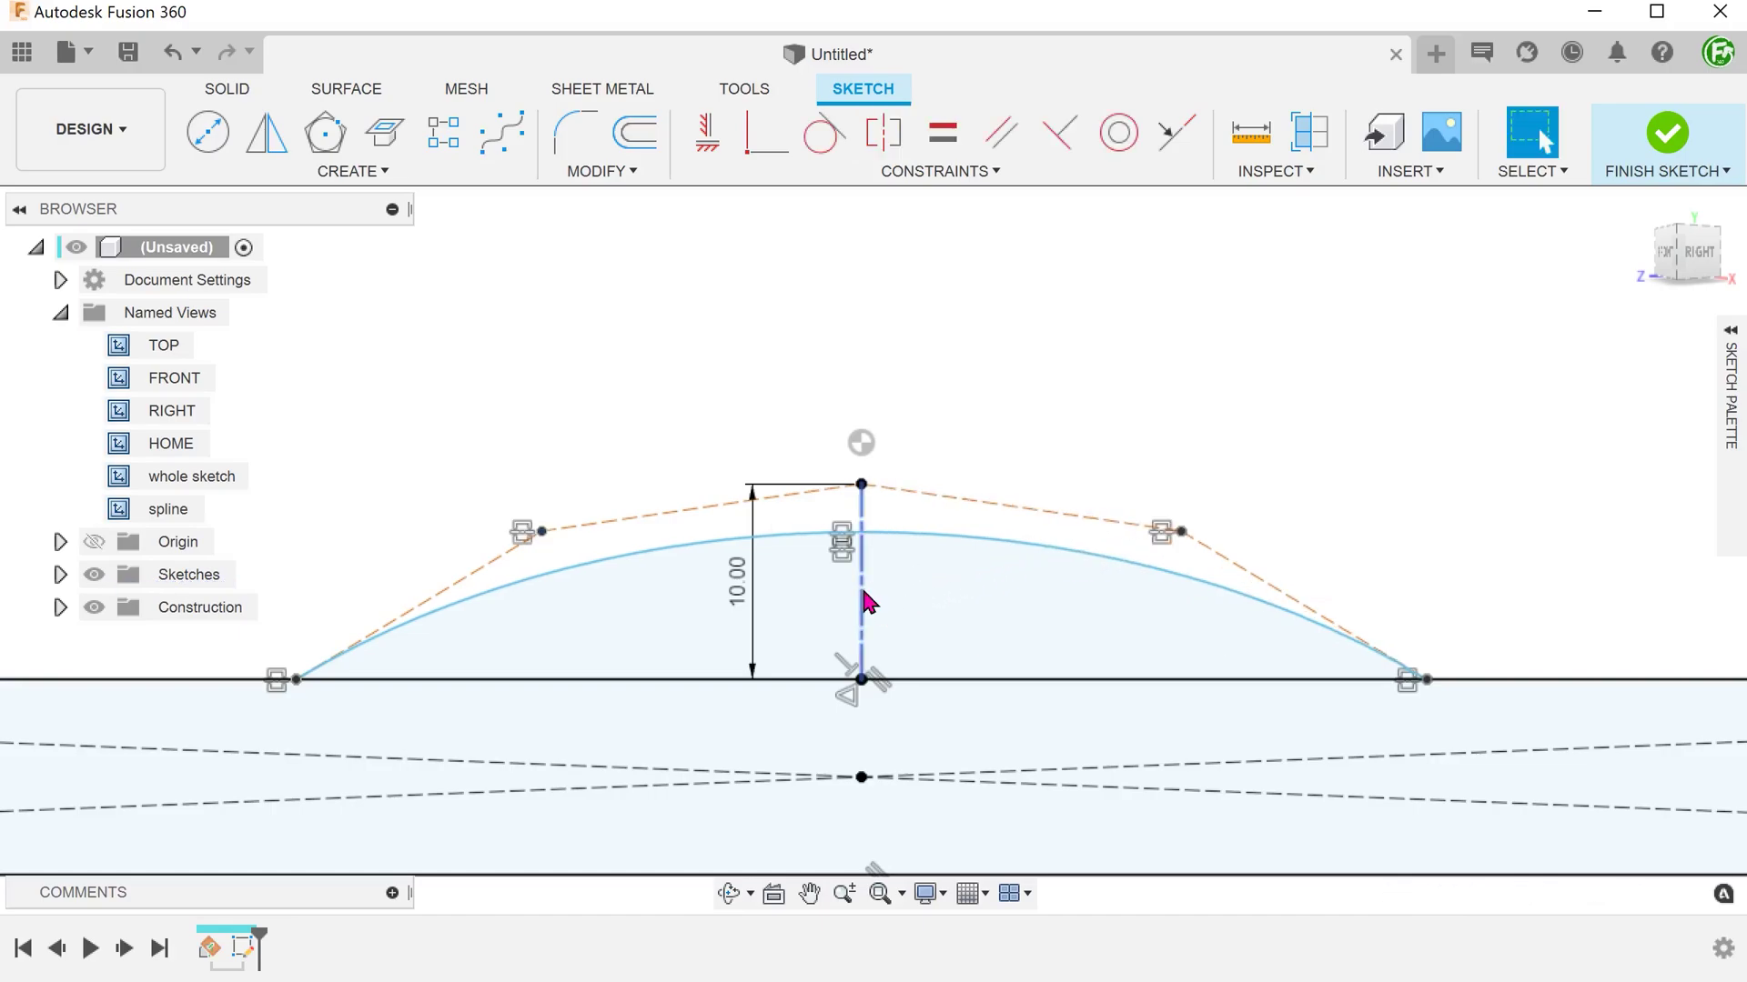
left_click_drag(298, 681, 295, 692)
left_click_drag(541, 531, 534, 538)
key("ctrl+z")
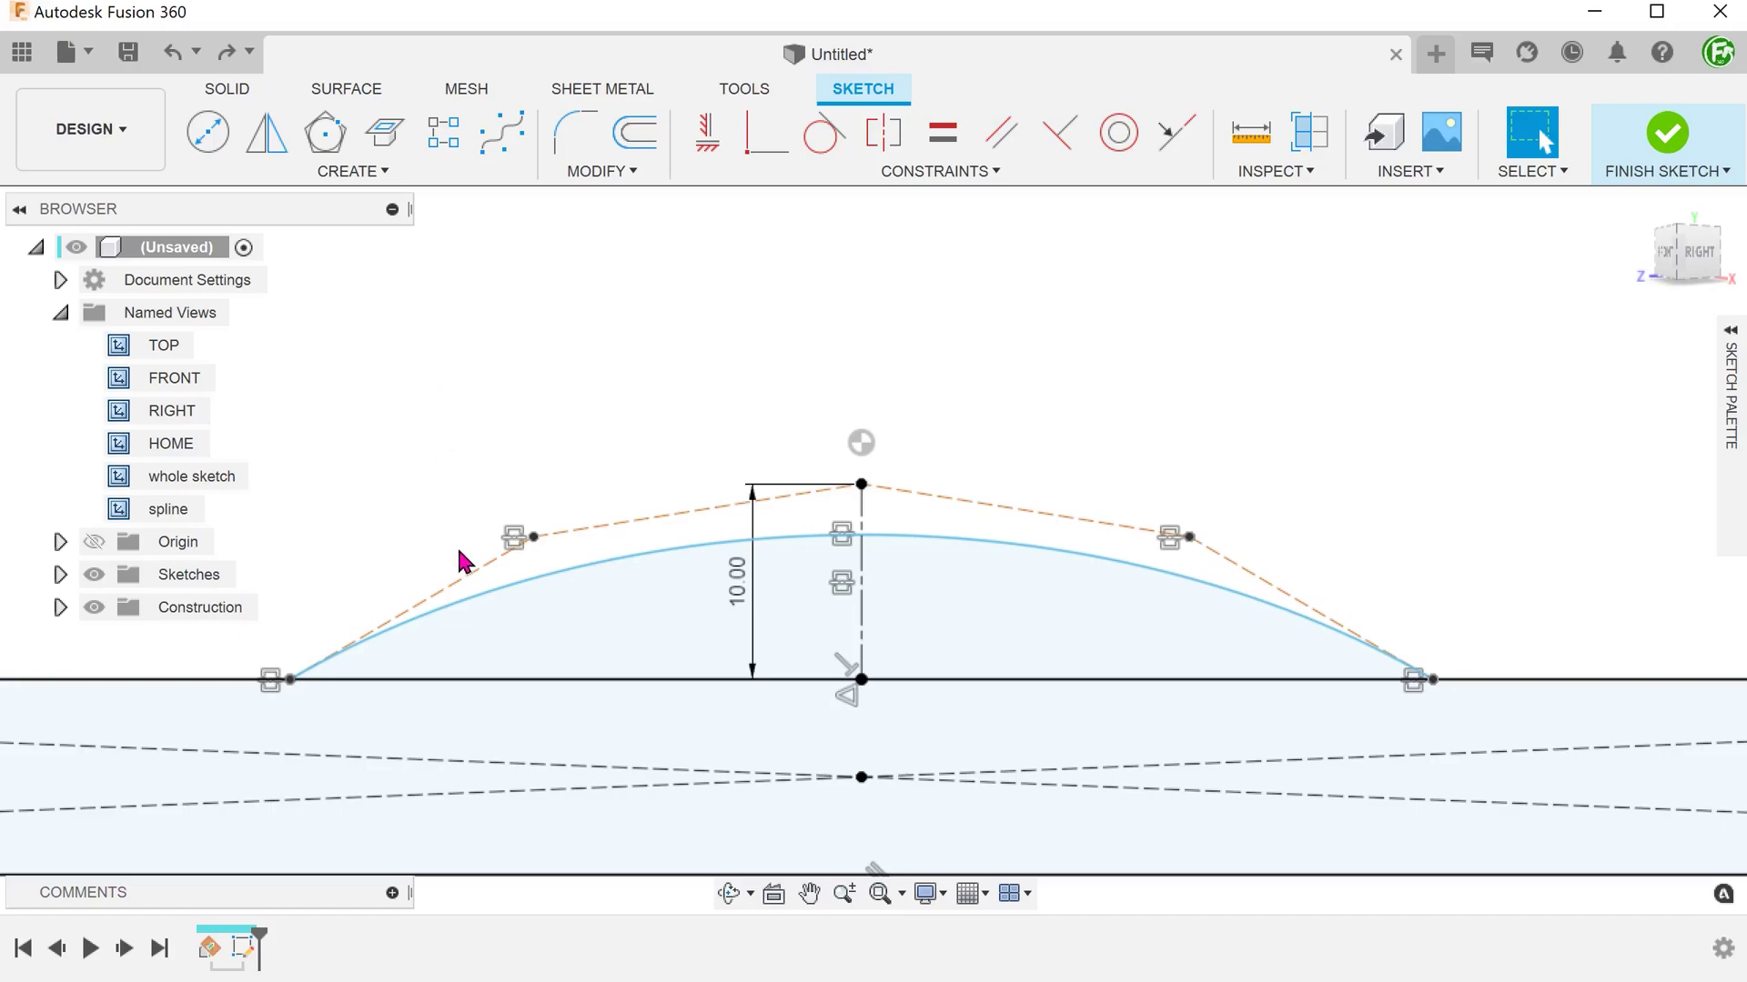
left_click(472, 574)
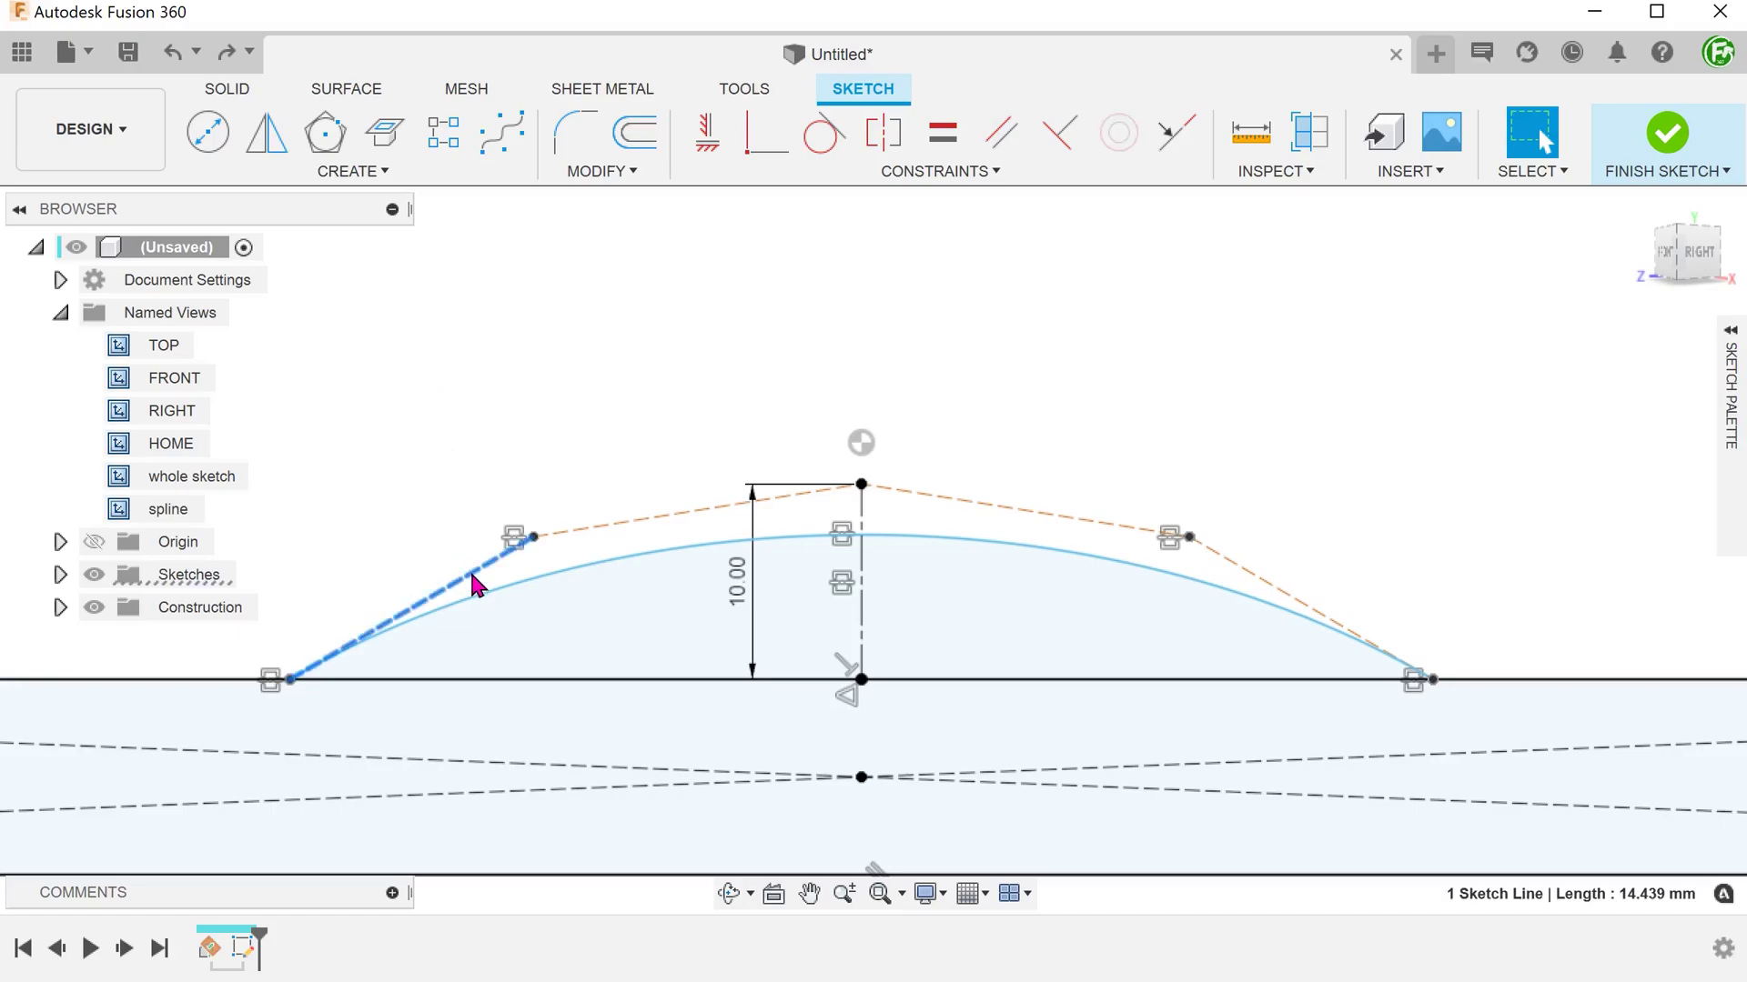
right_click(472, 575)
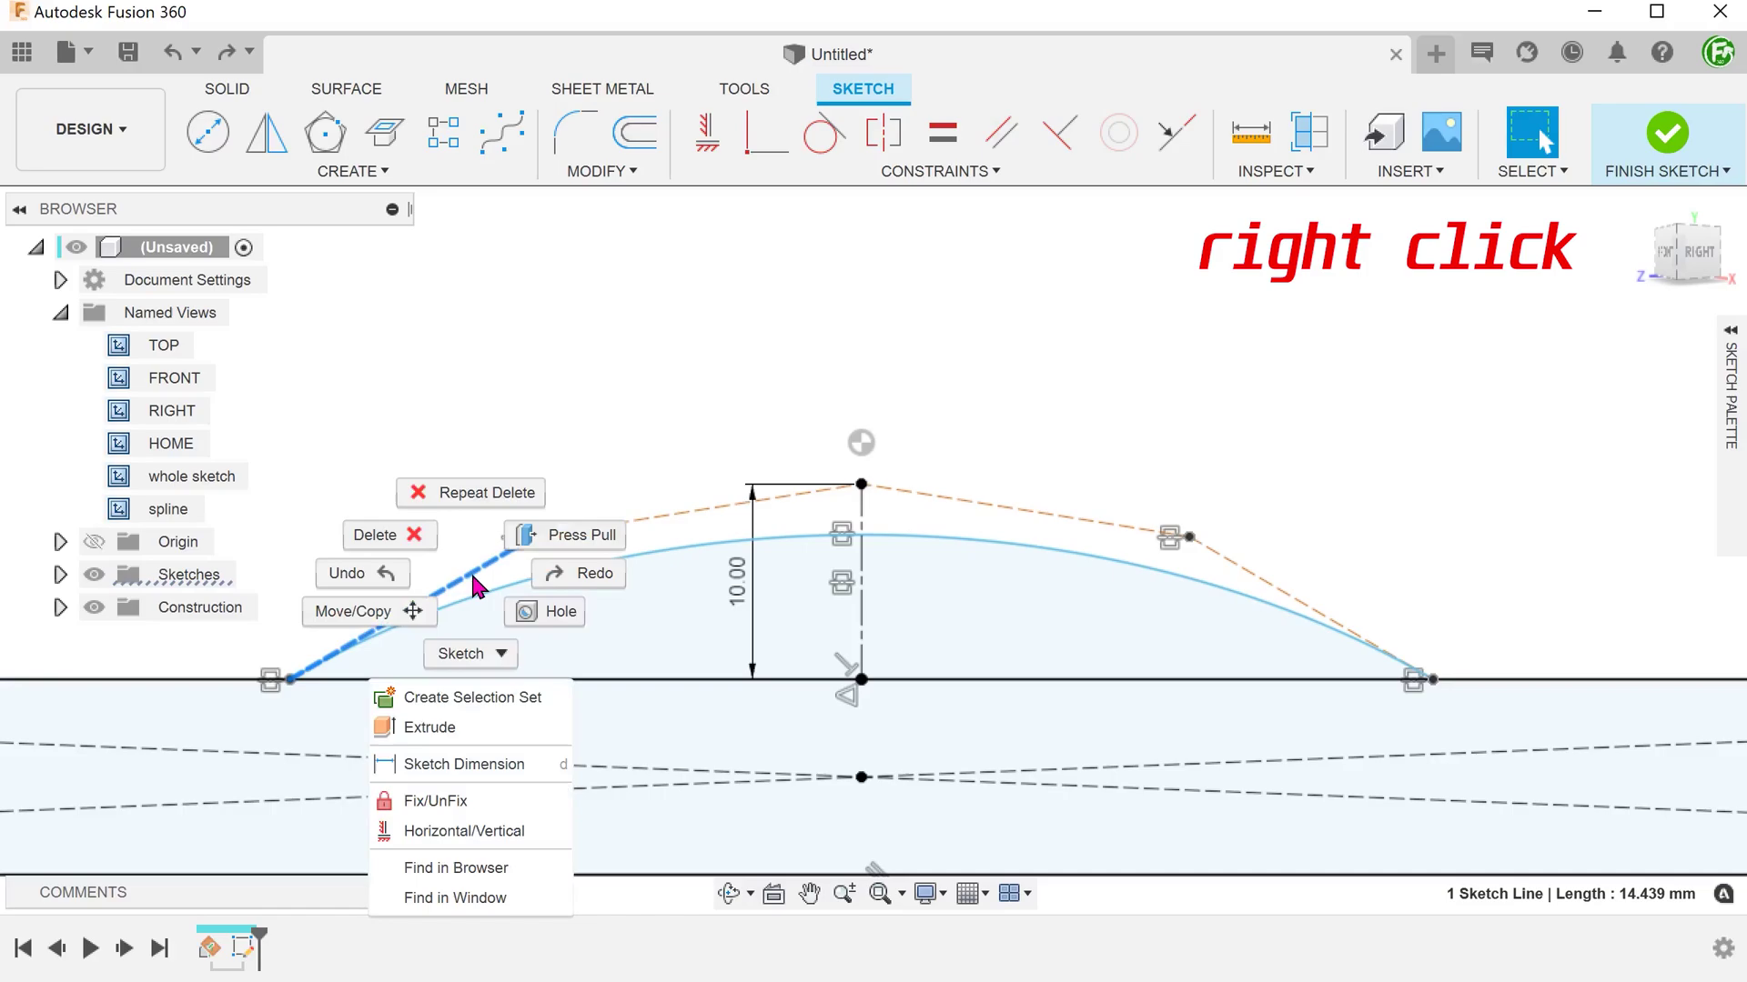
left_click(543, 835)
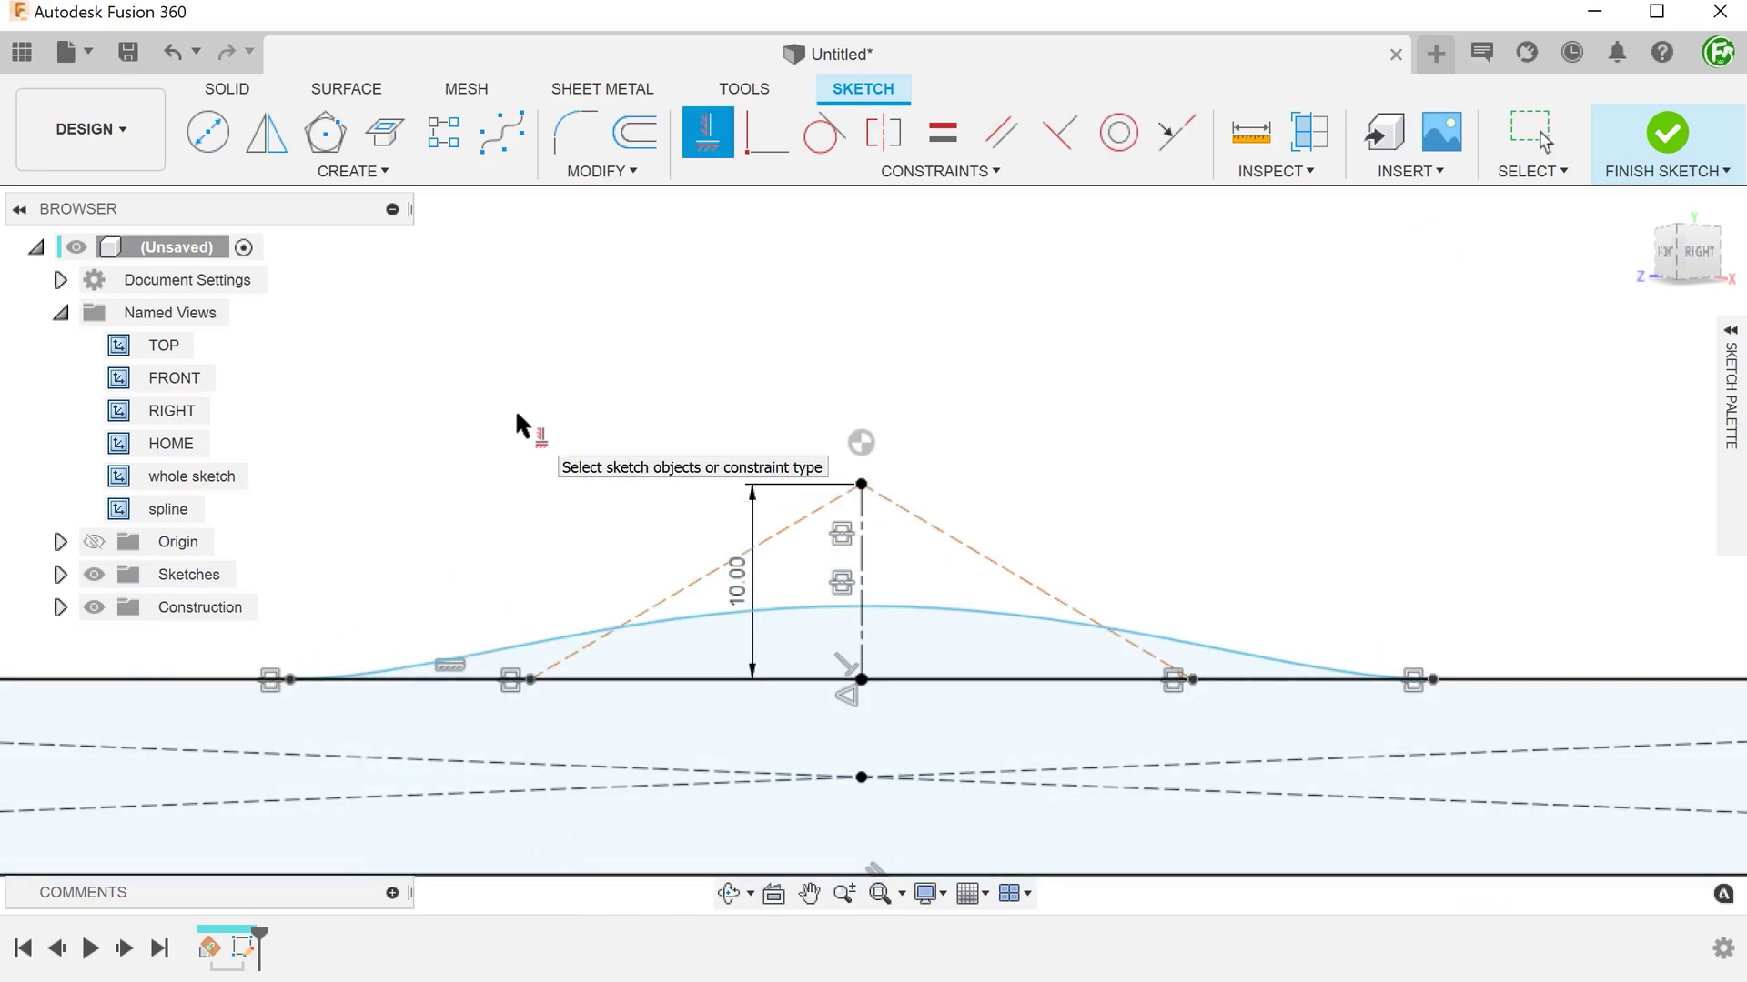
Step: Dimension the spline endpoint to the centreline as 45 and the inner control point as 3
key("d")
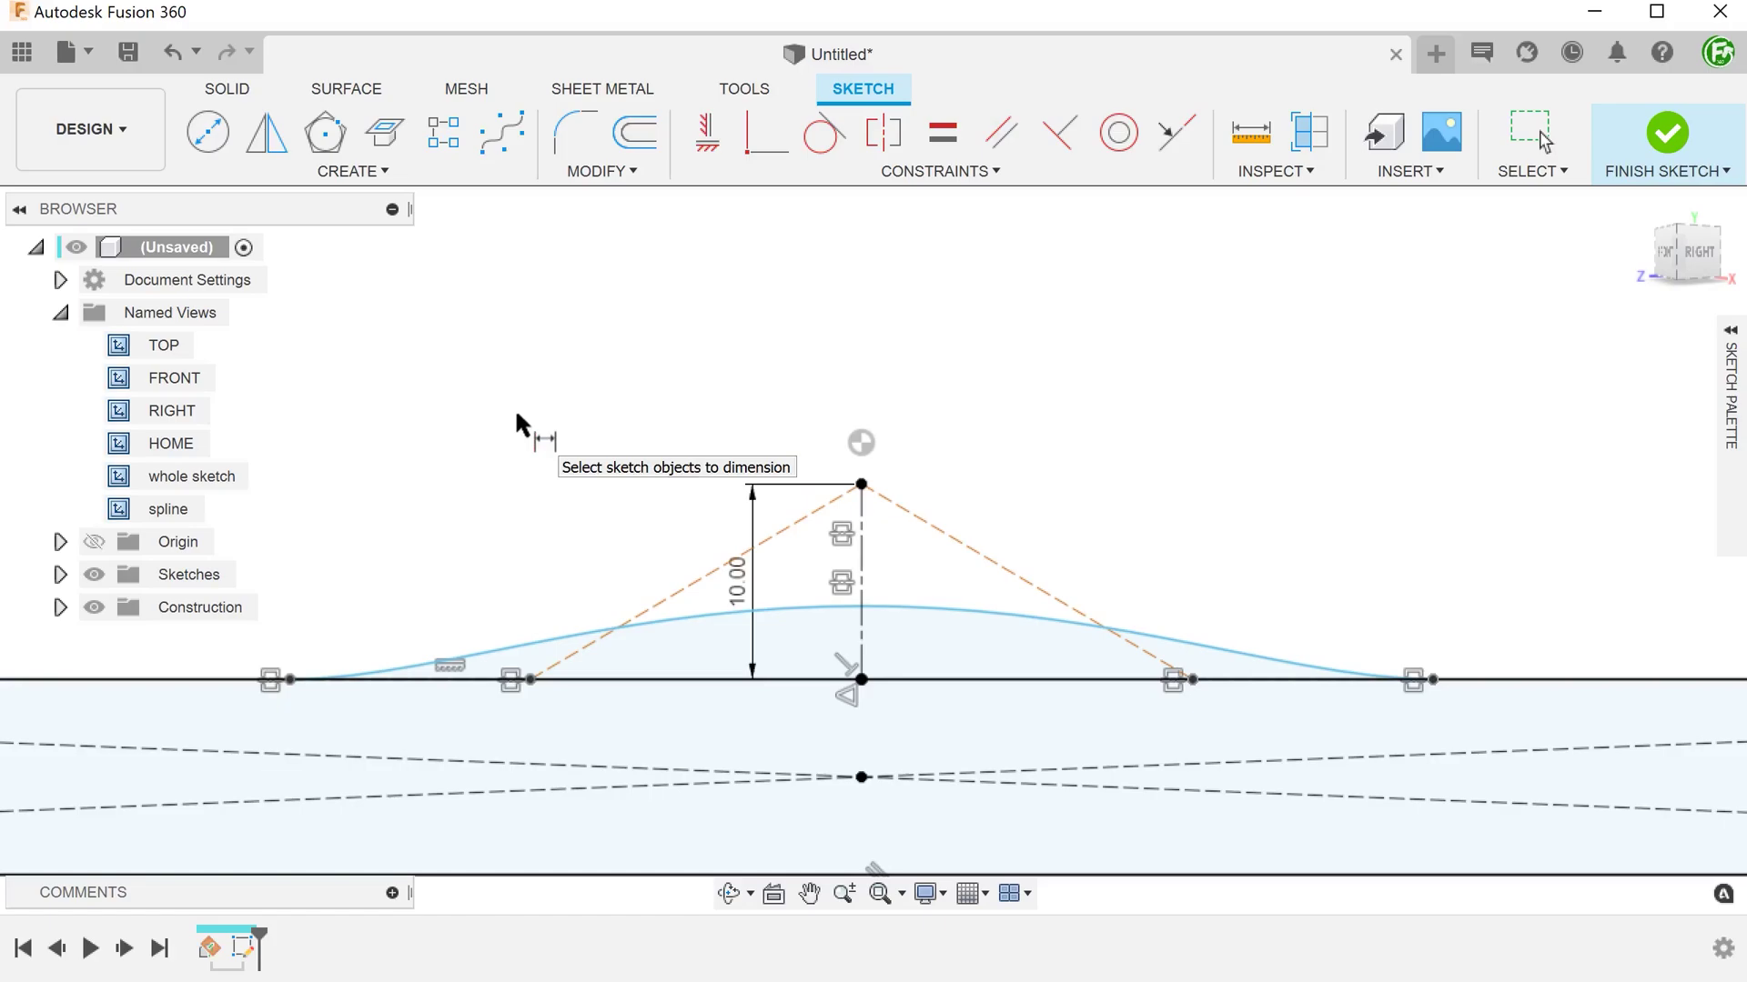
left_click(291, 680)
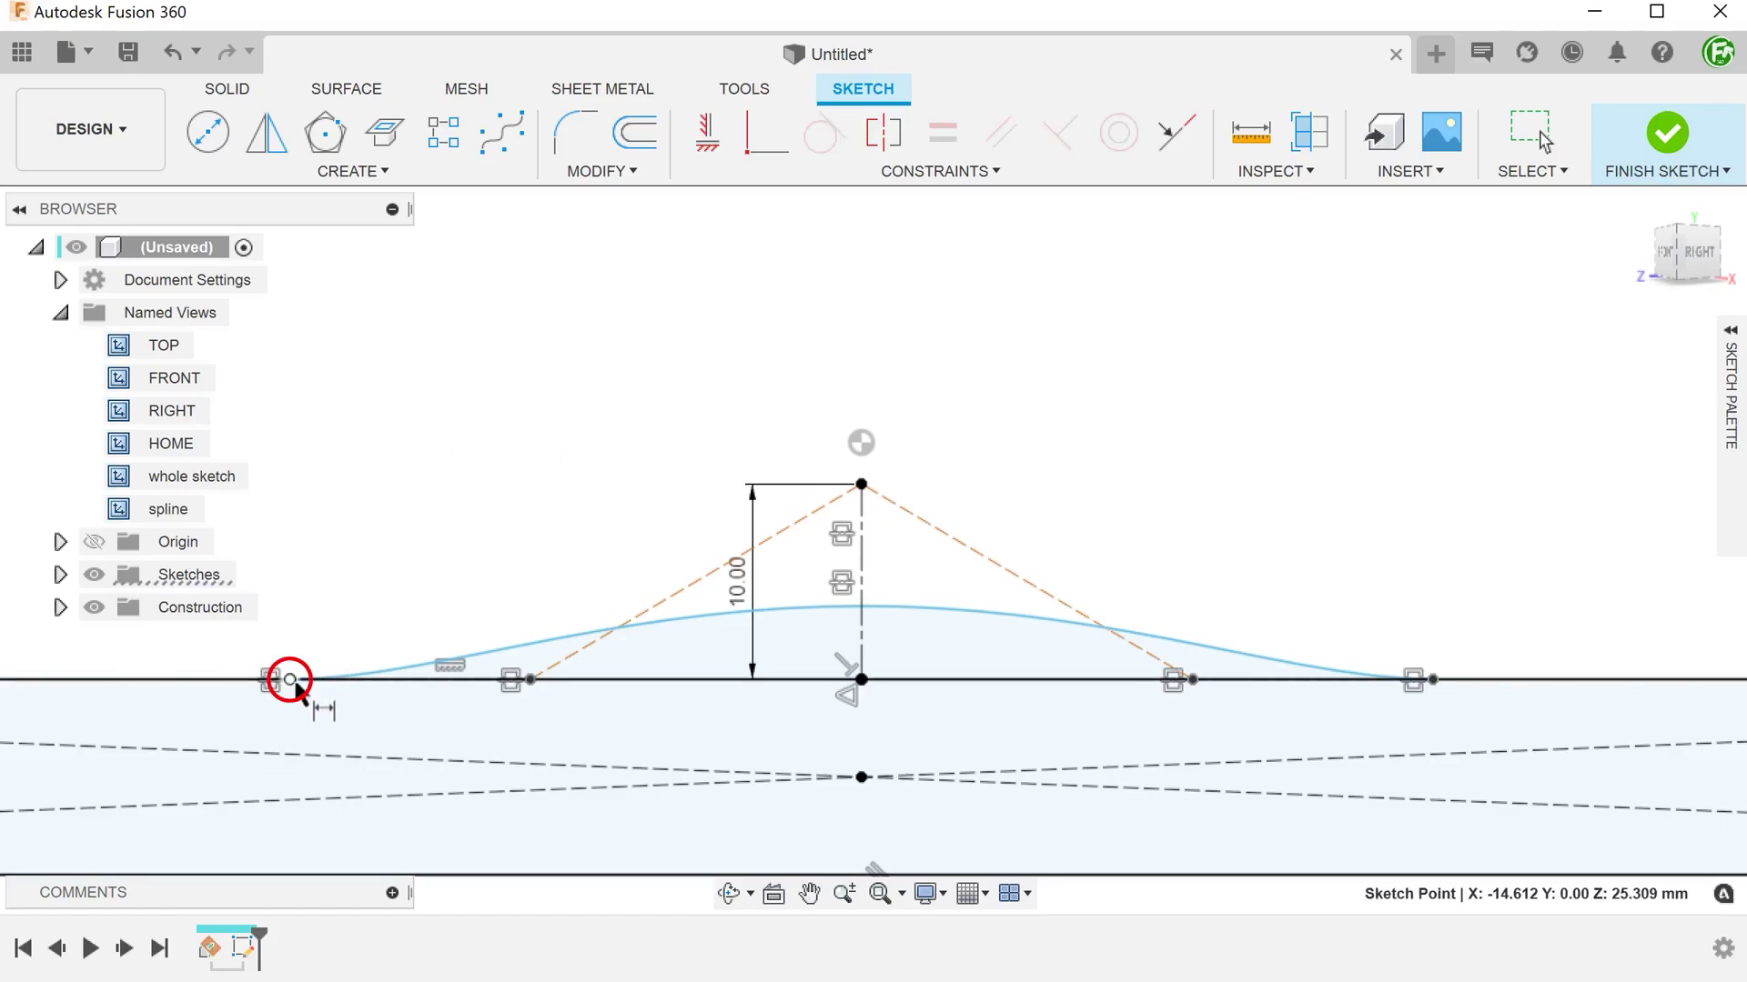
left_click(854, 621)
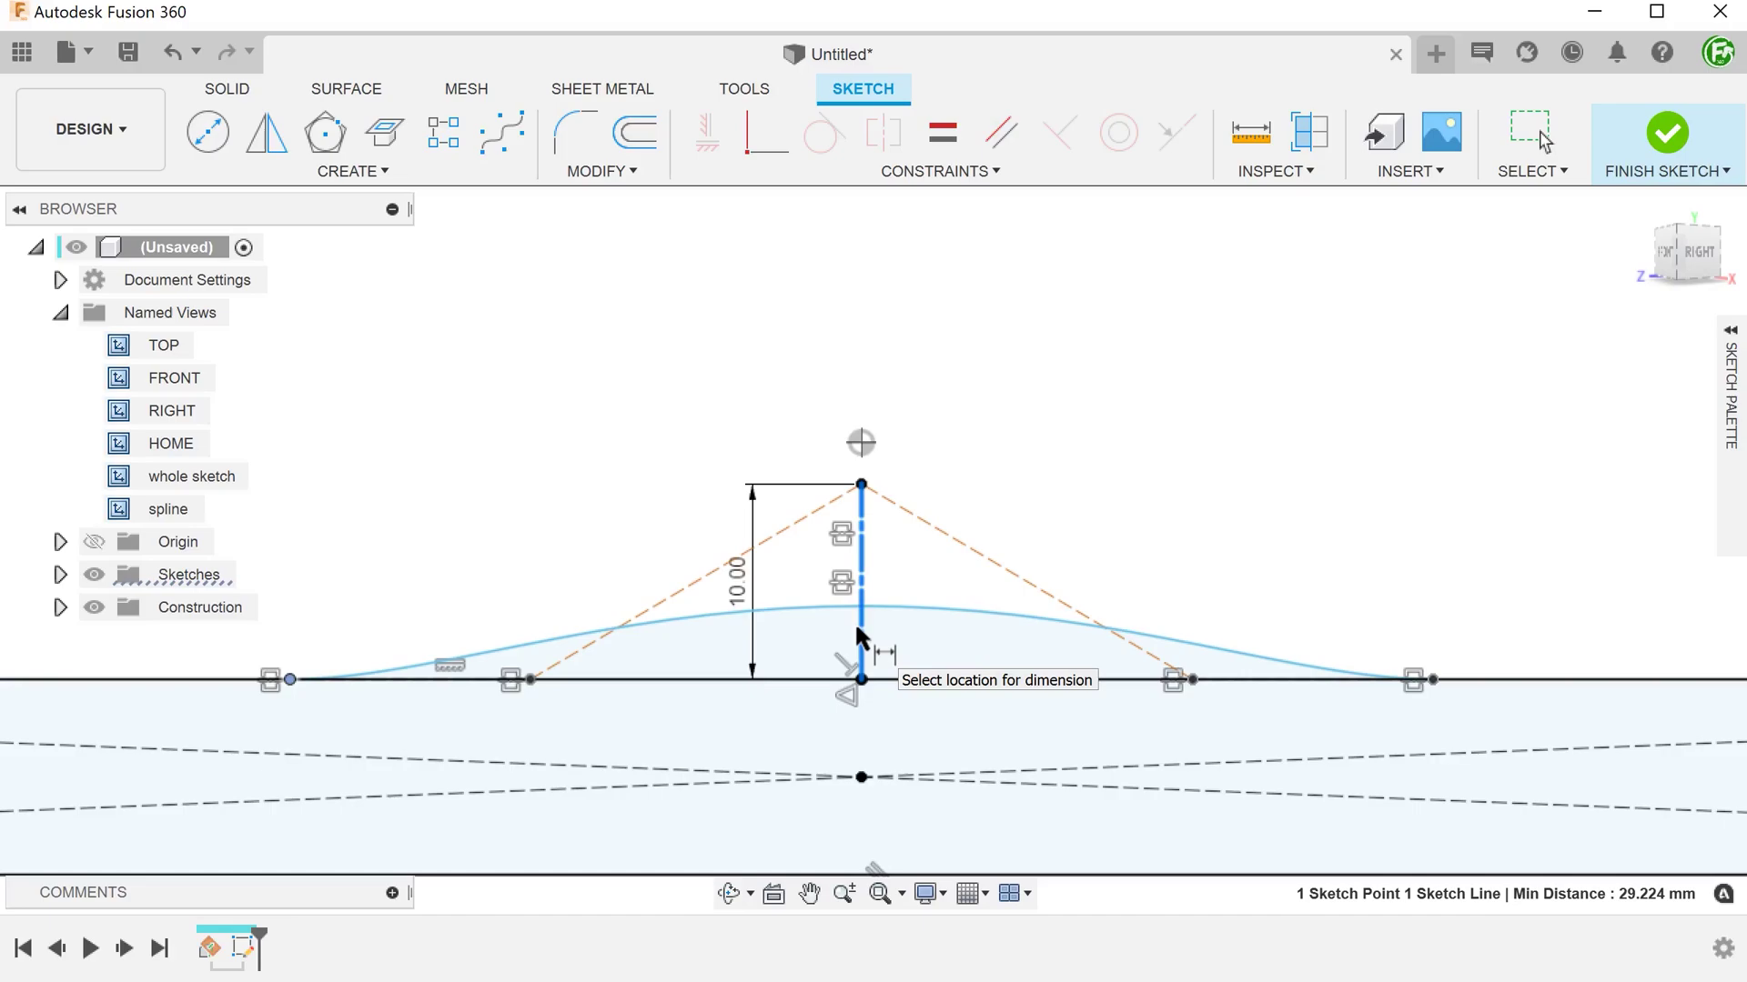
left_click(848, 306)
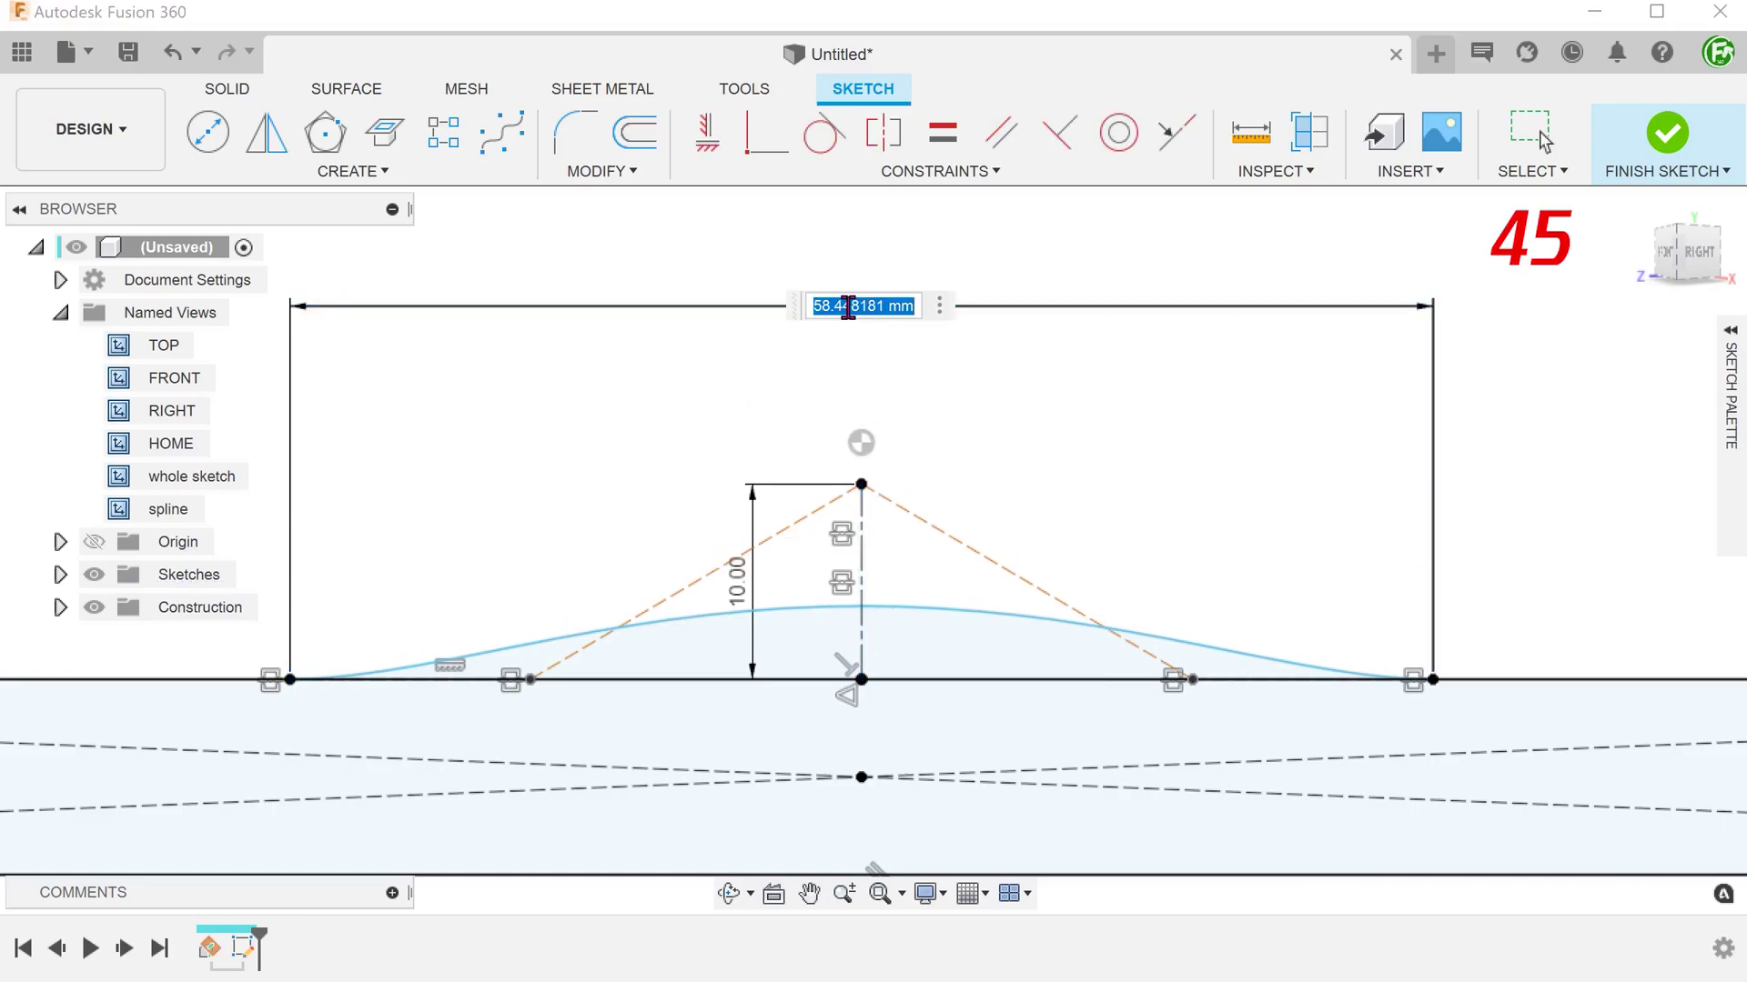
type("45")
key("Return")
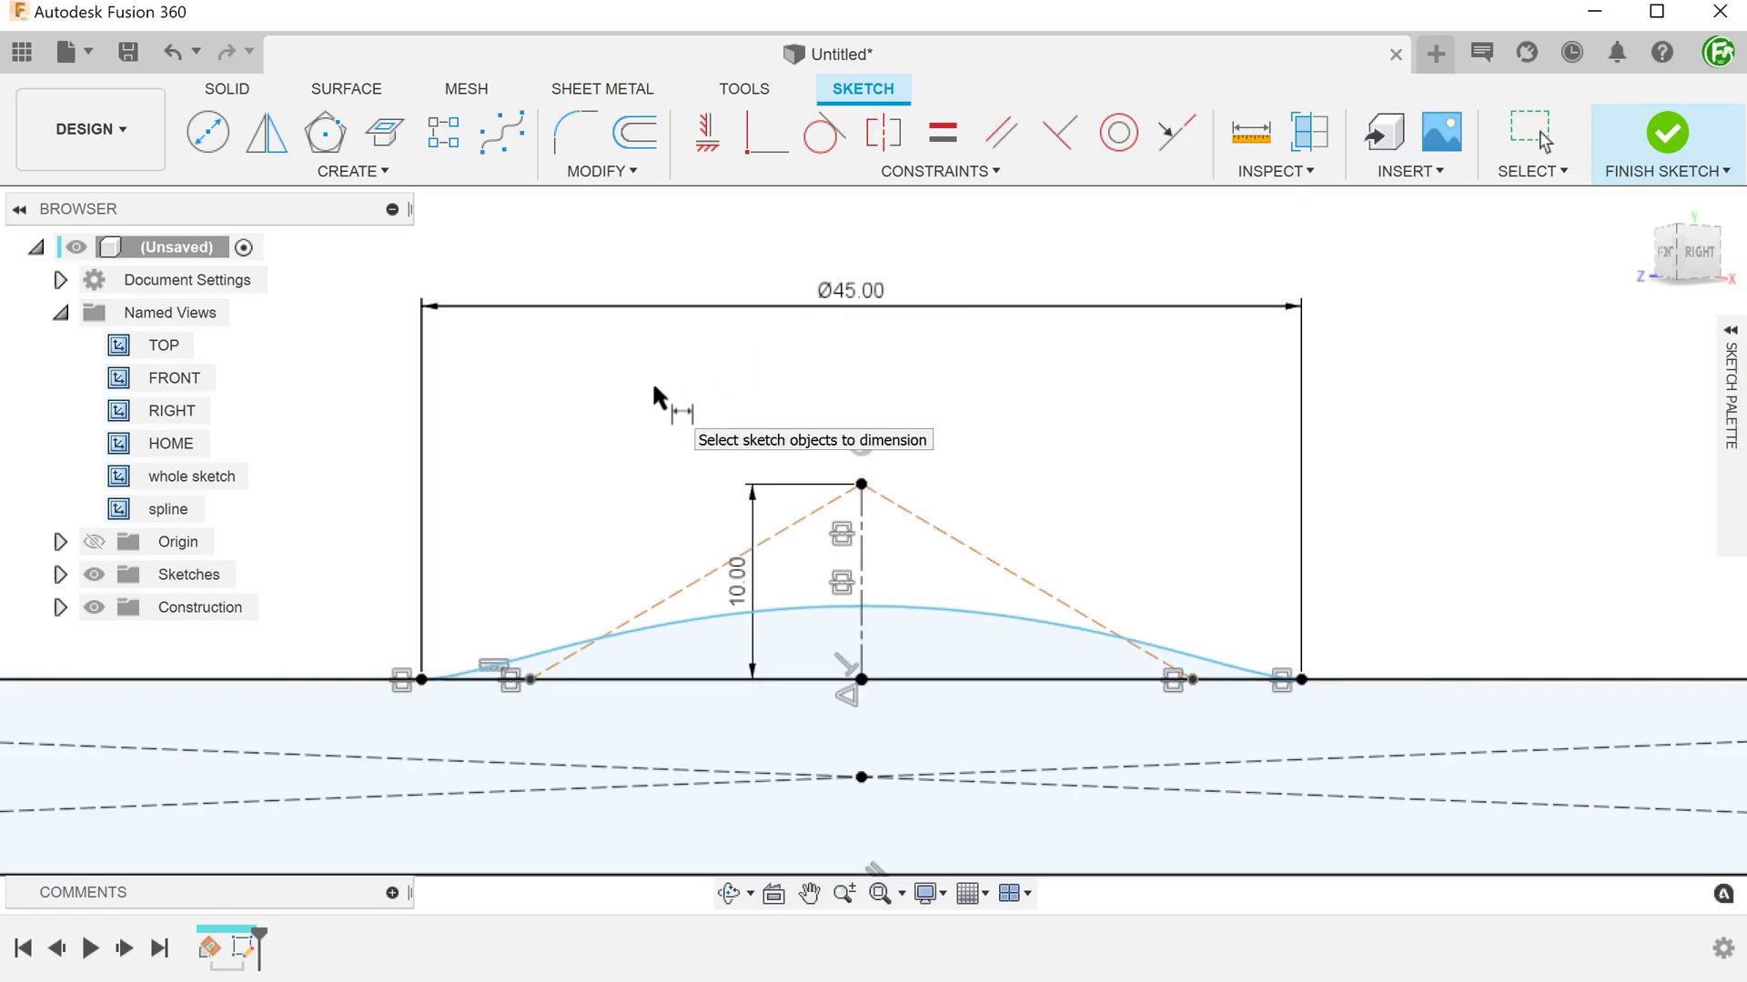
left_click(528, 679)
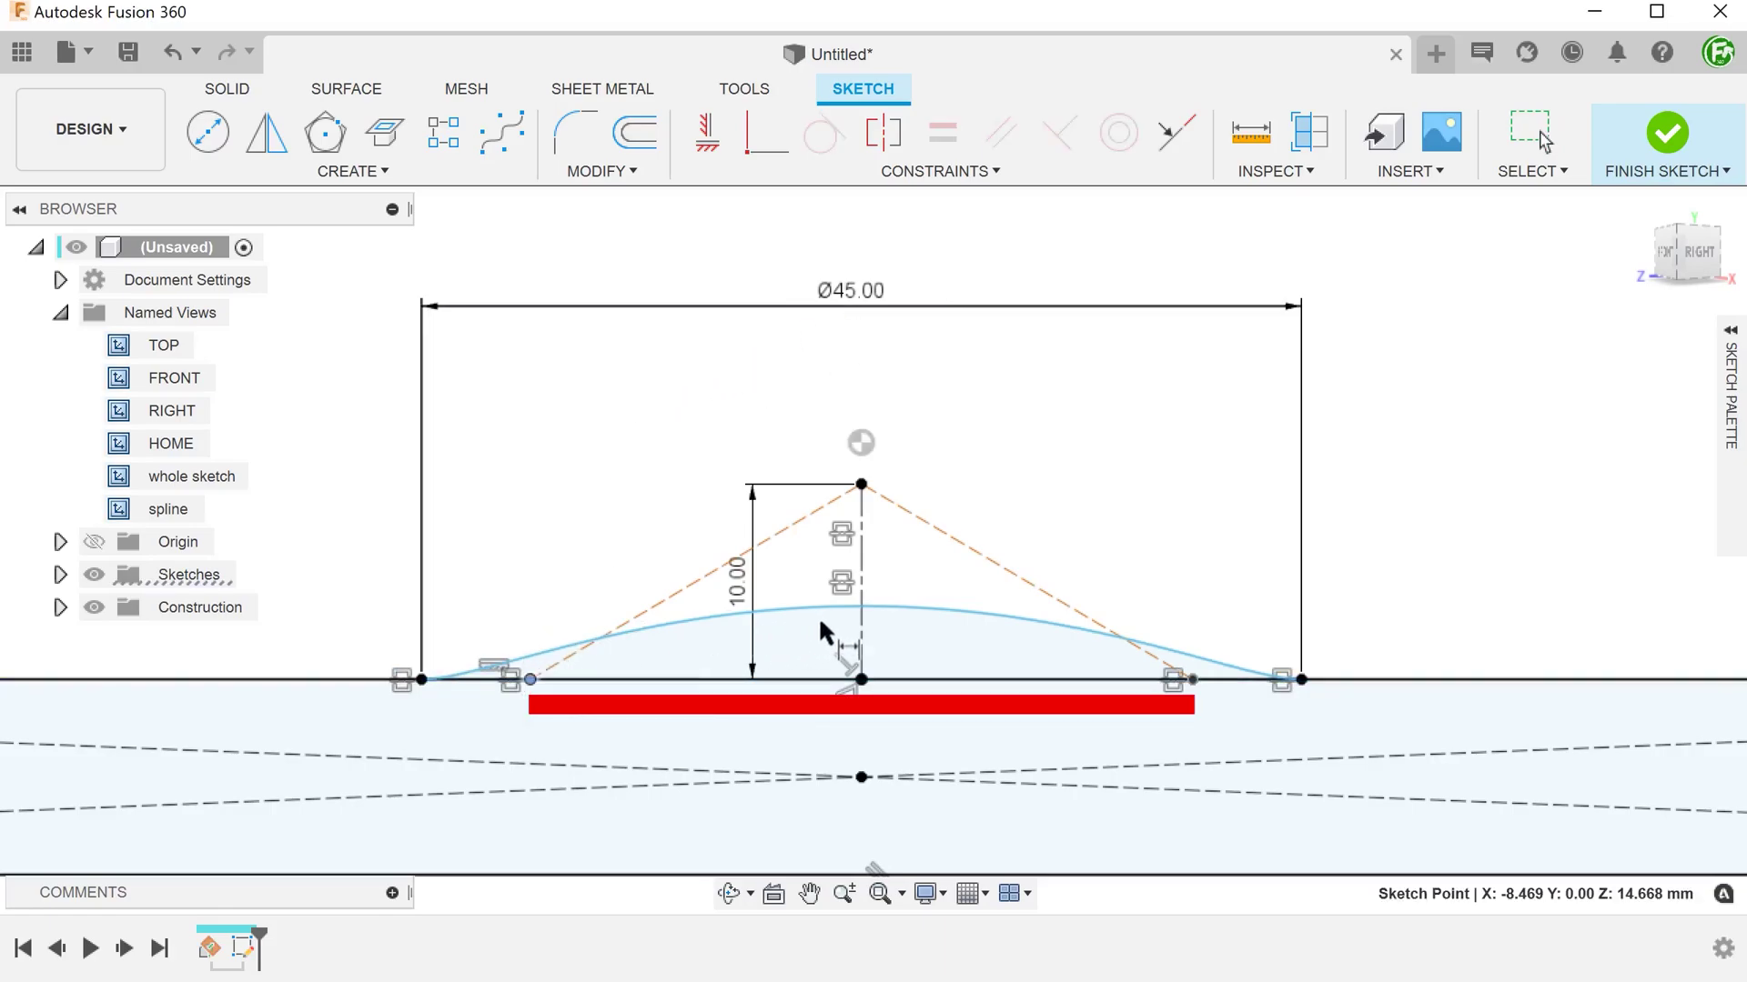
left_click(854, 626)
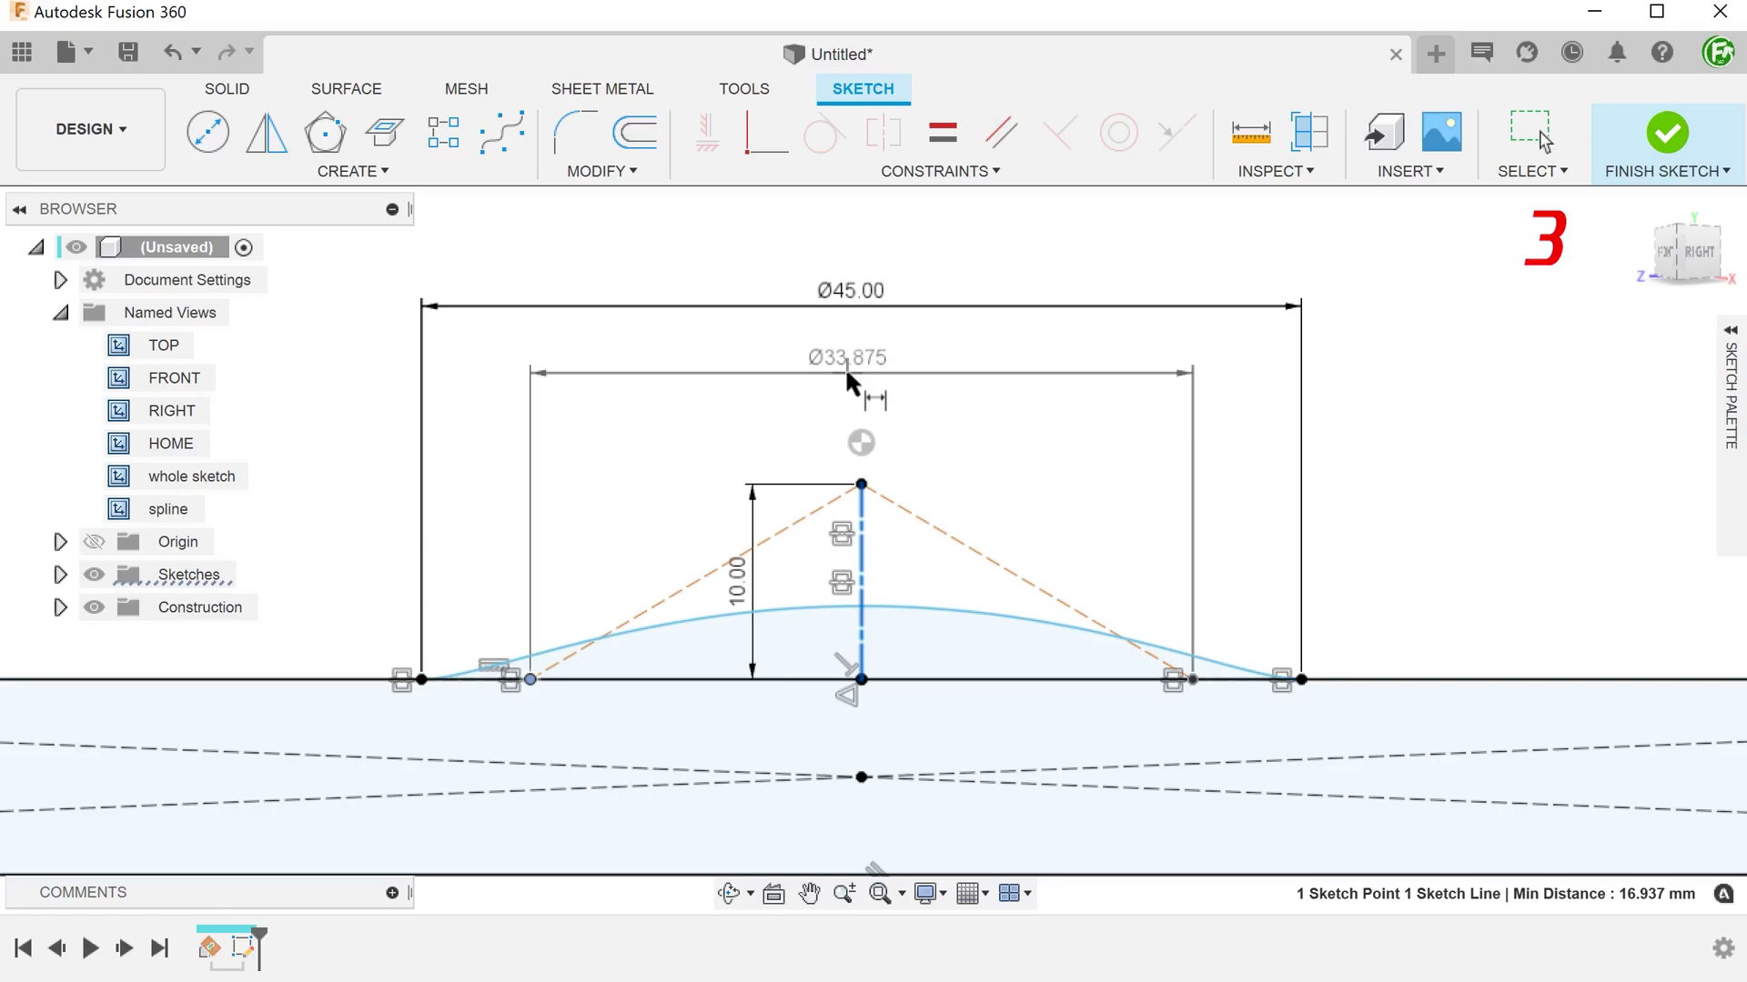
left_click(845, 369)
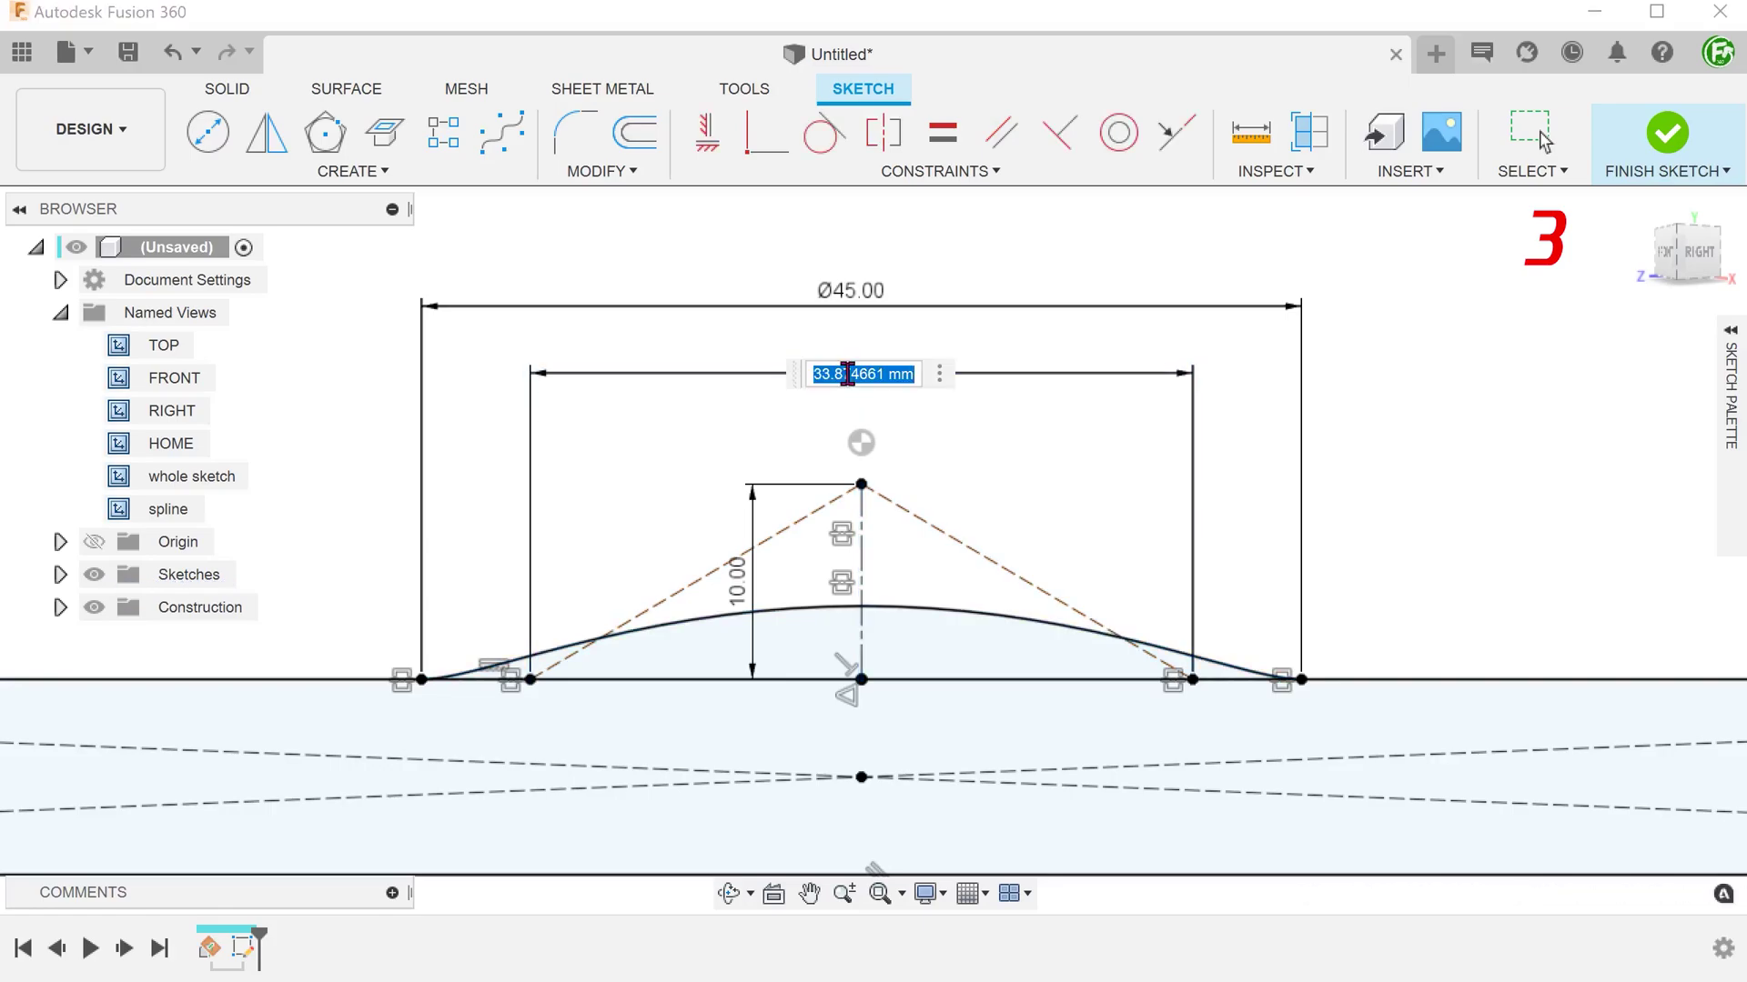
type("3")
key("Return")
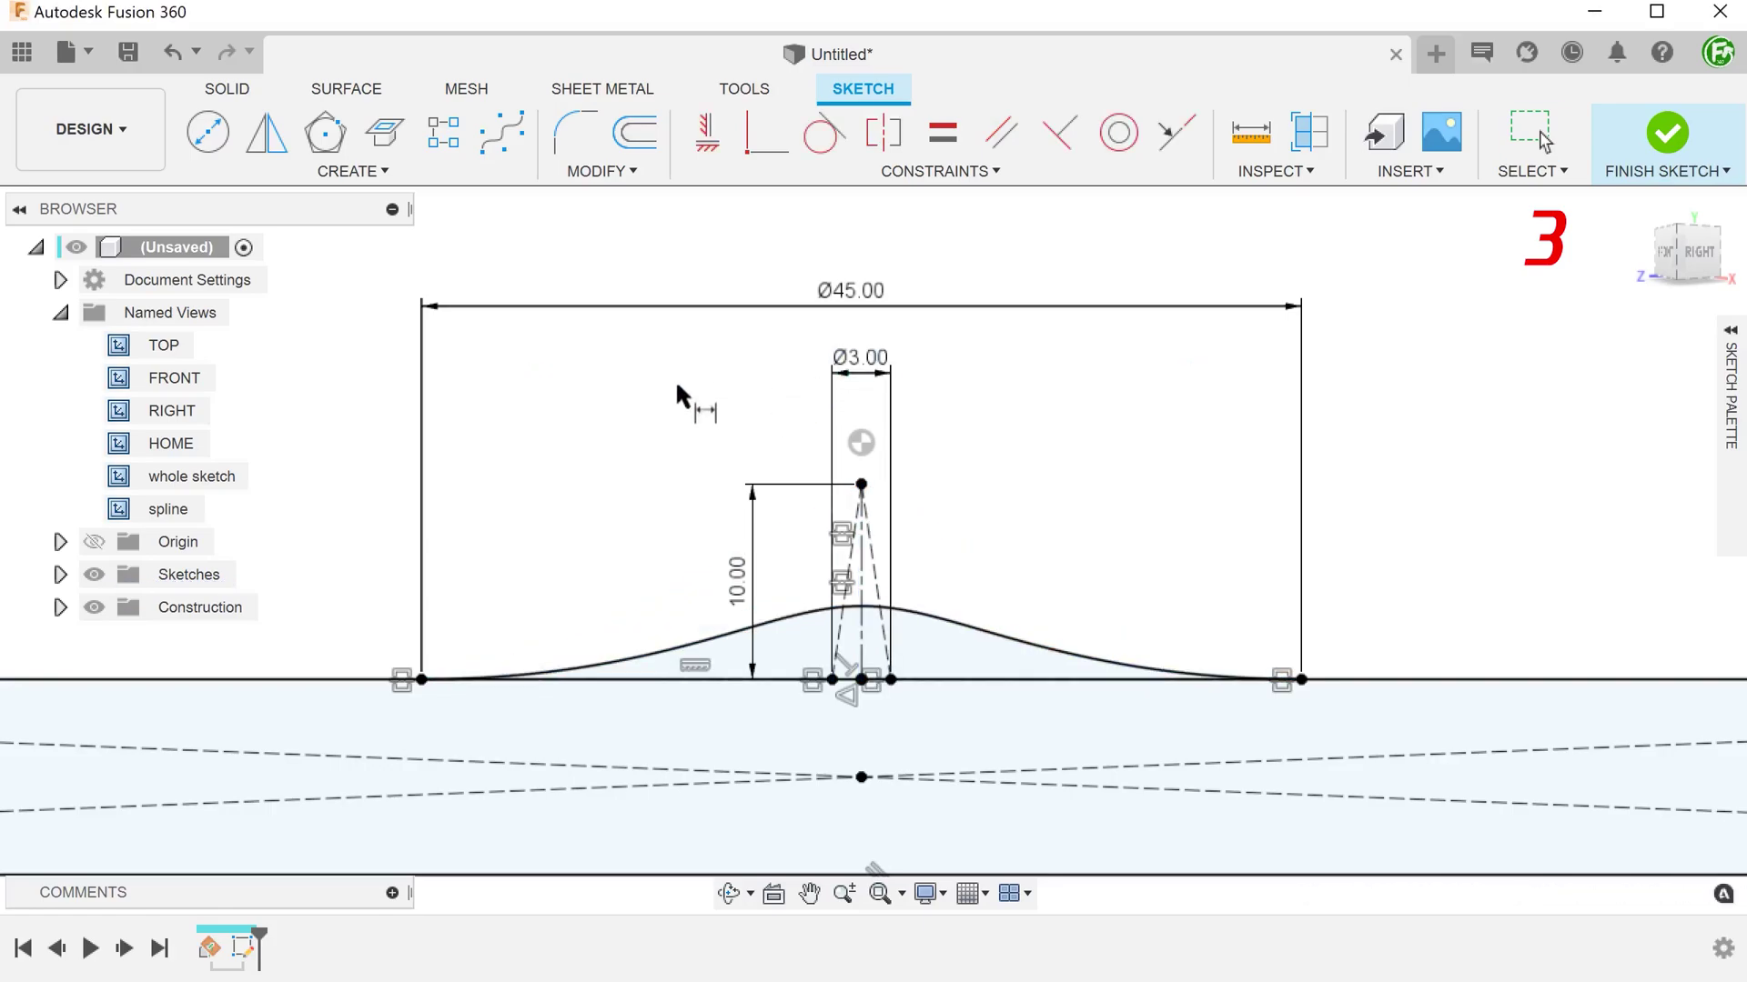
Step: From the saved pattern view, pattern the bell spline: Spacing, quantity 3, 58 mm, symmetric
key("Escape")
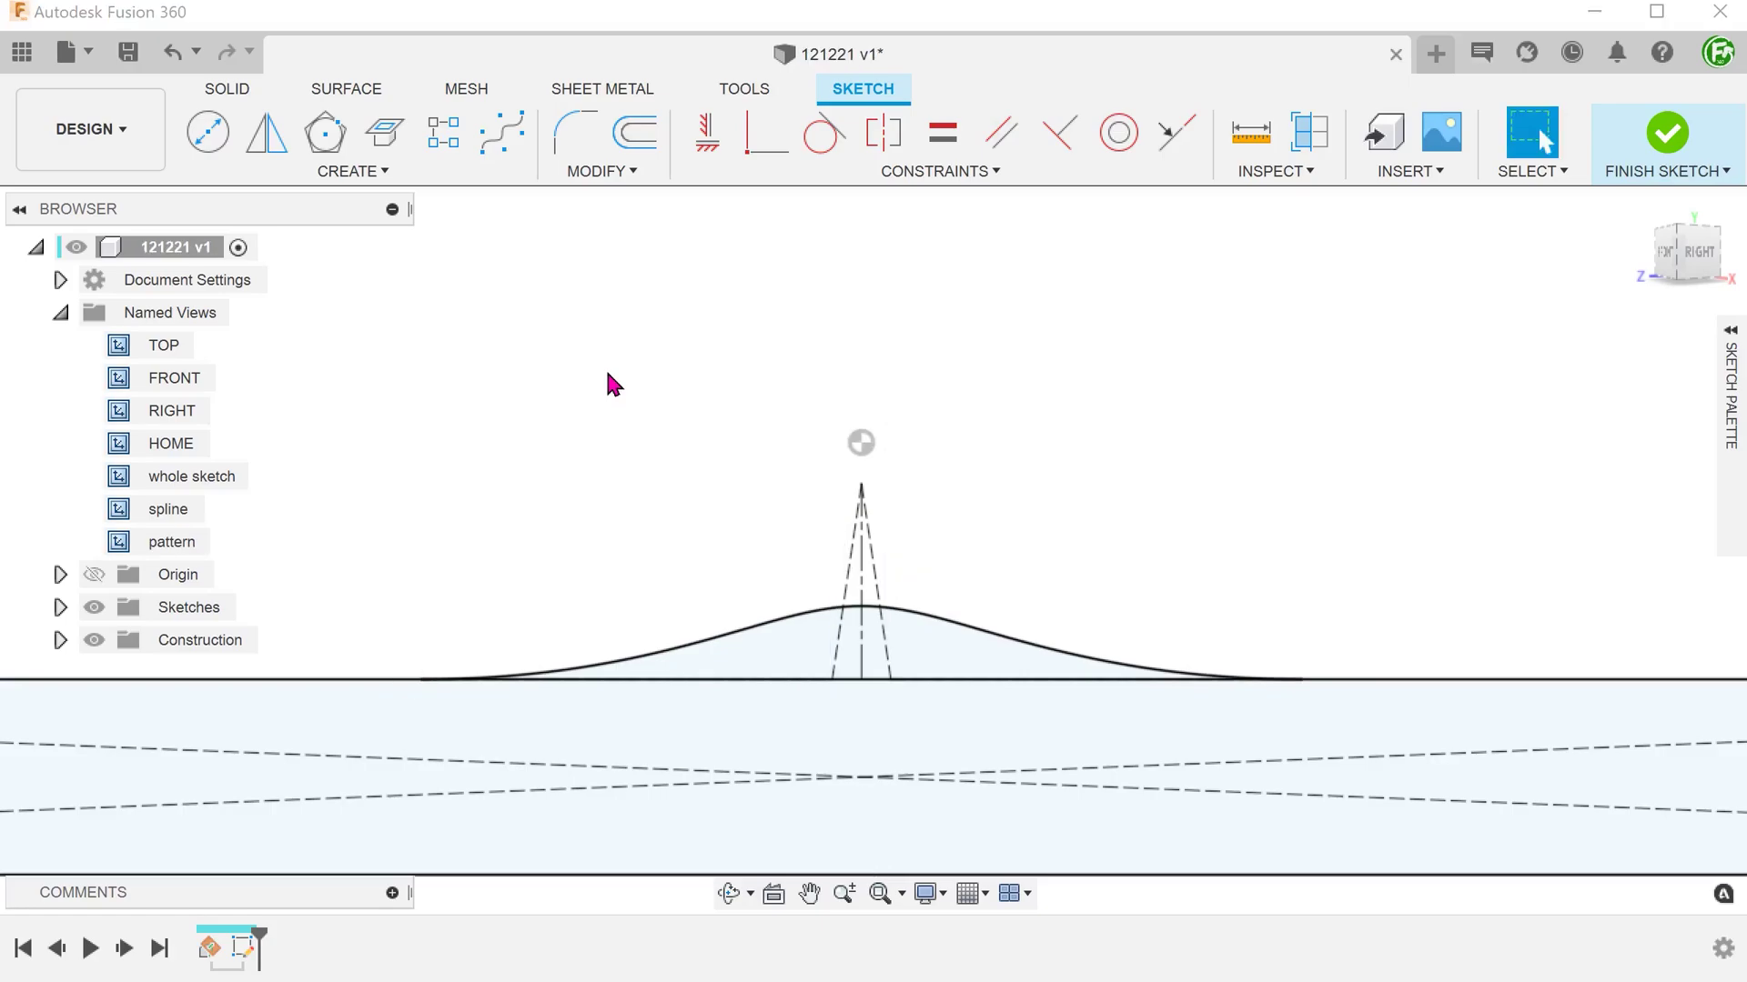
double_click(214, 537)
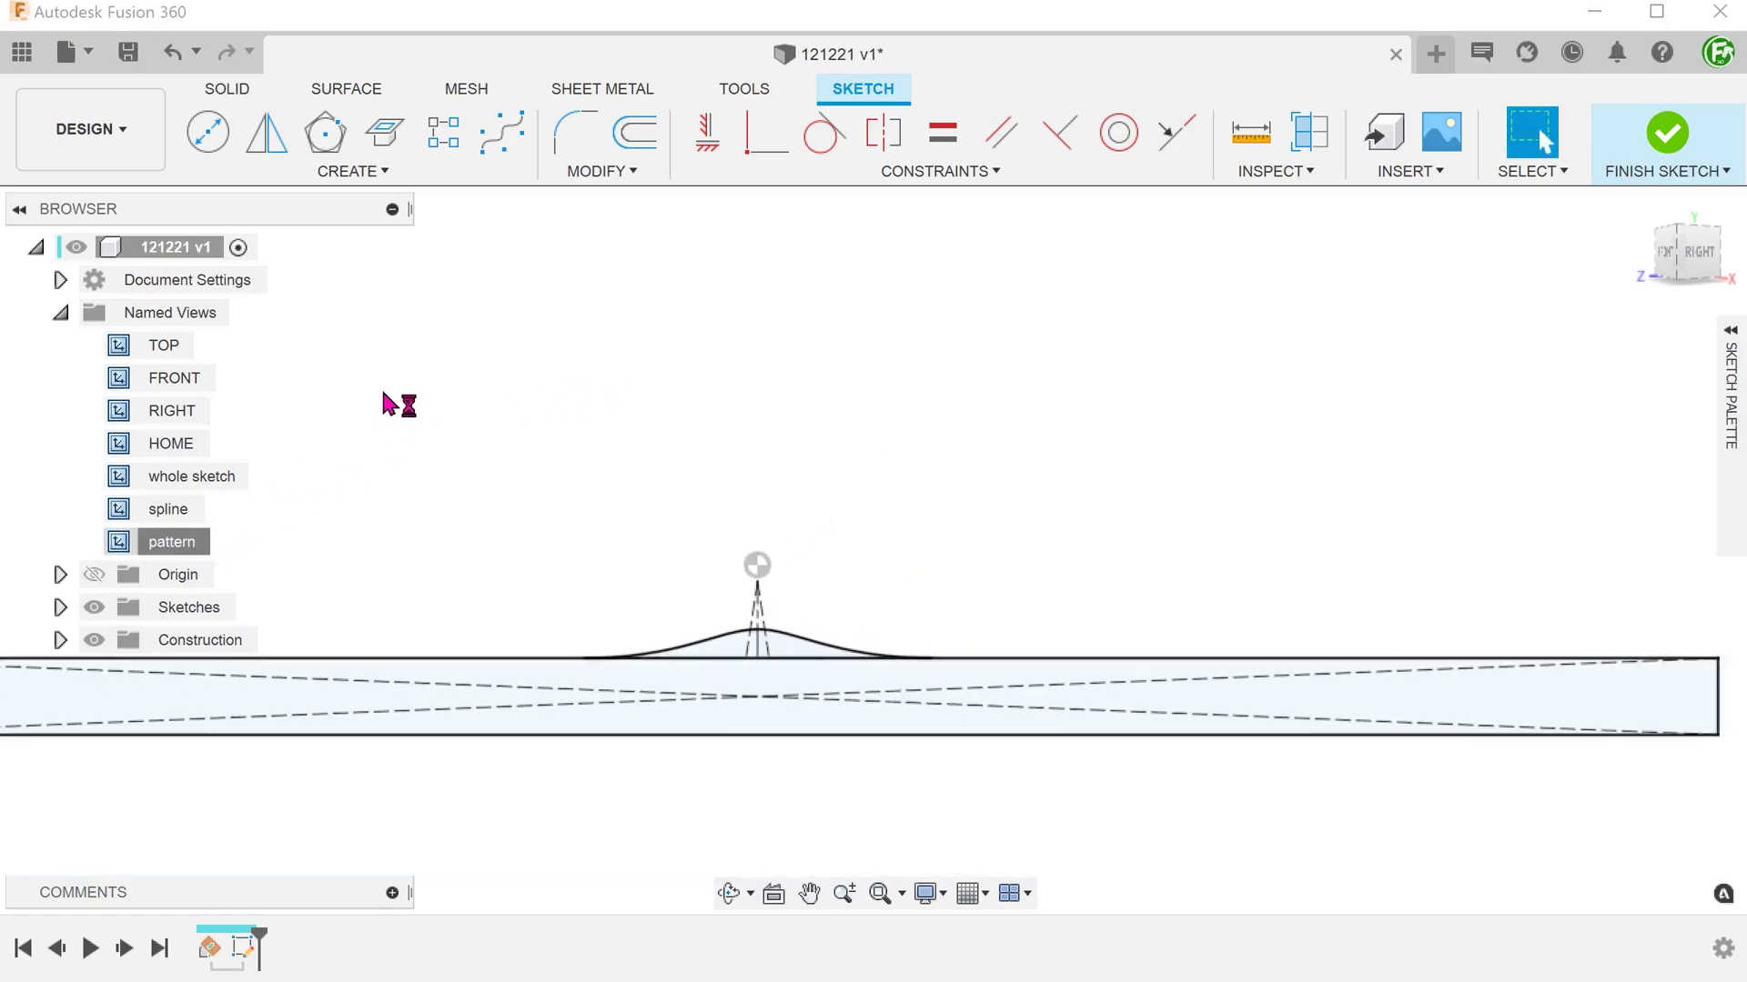
left_click(444, 143)
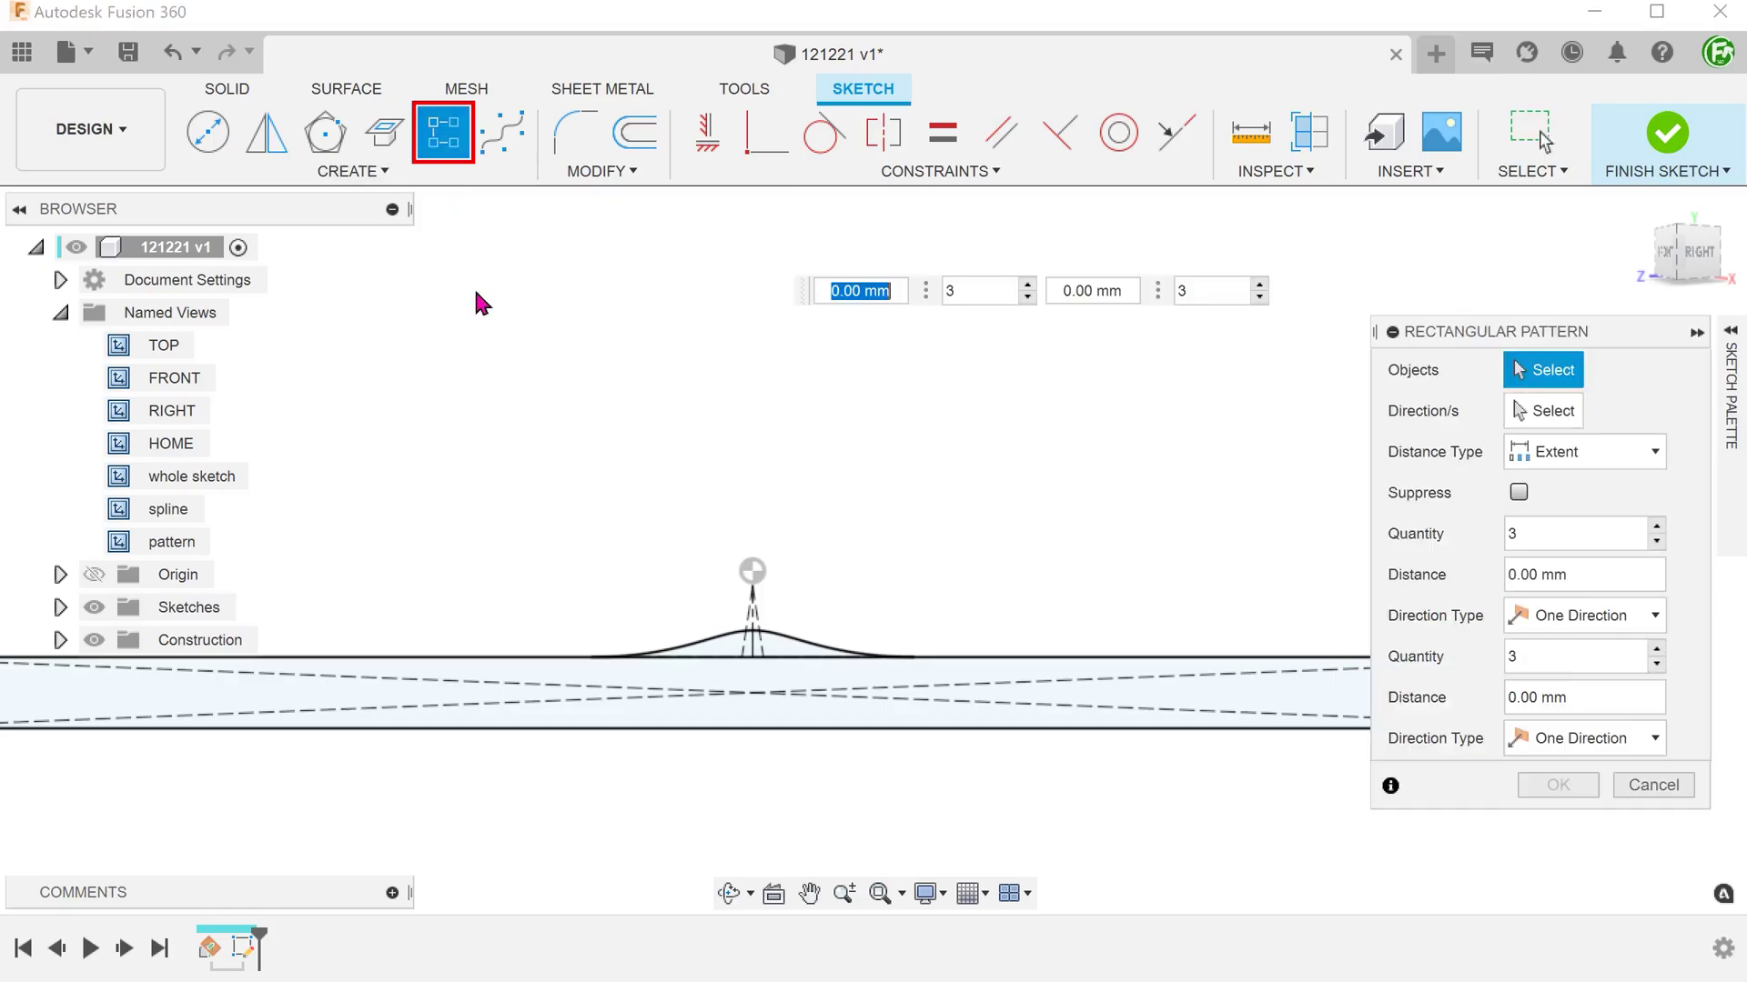
left_click(715, 640)
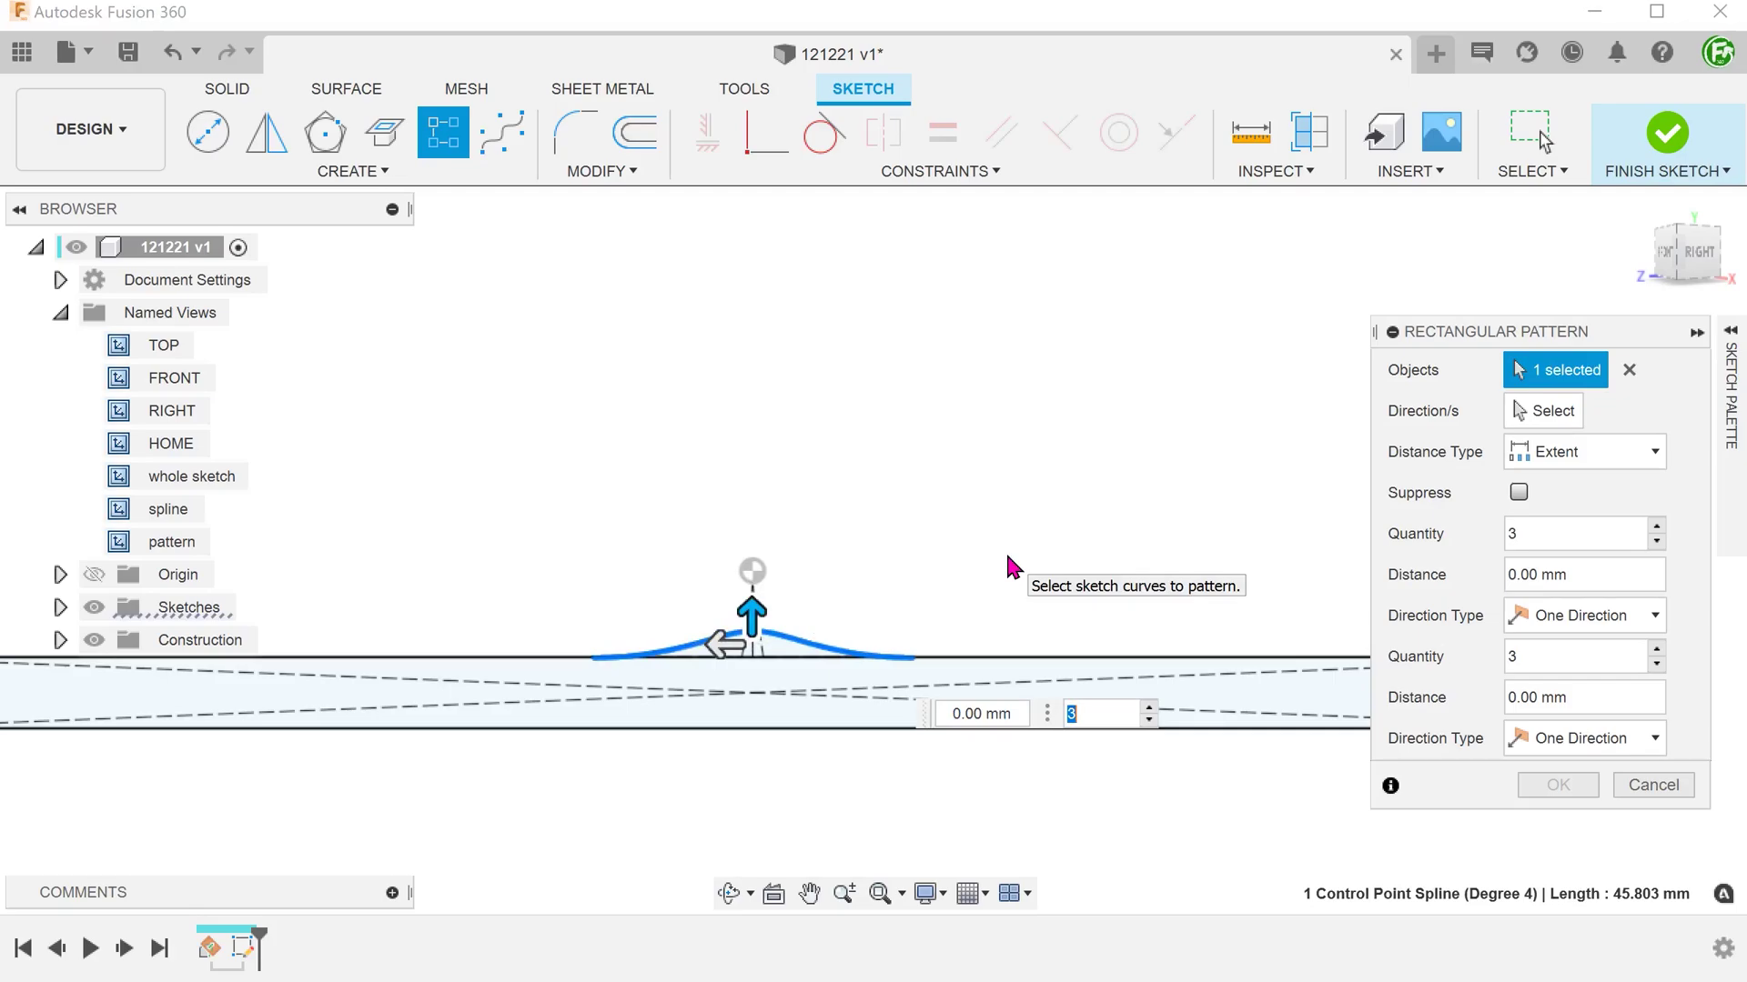
left_click(1561, 464)
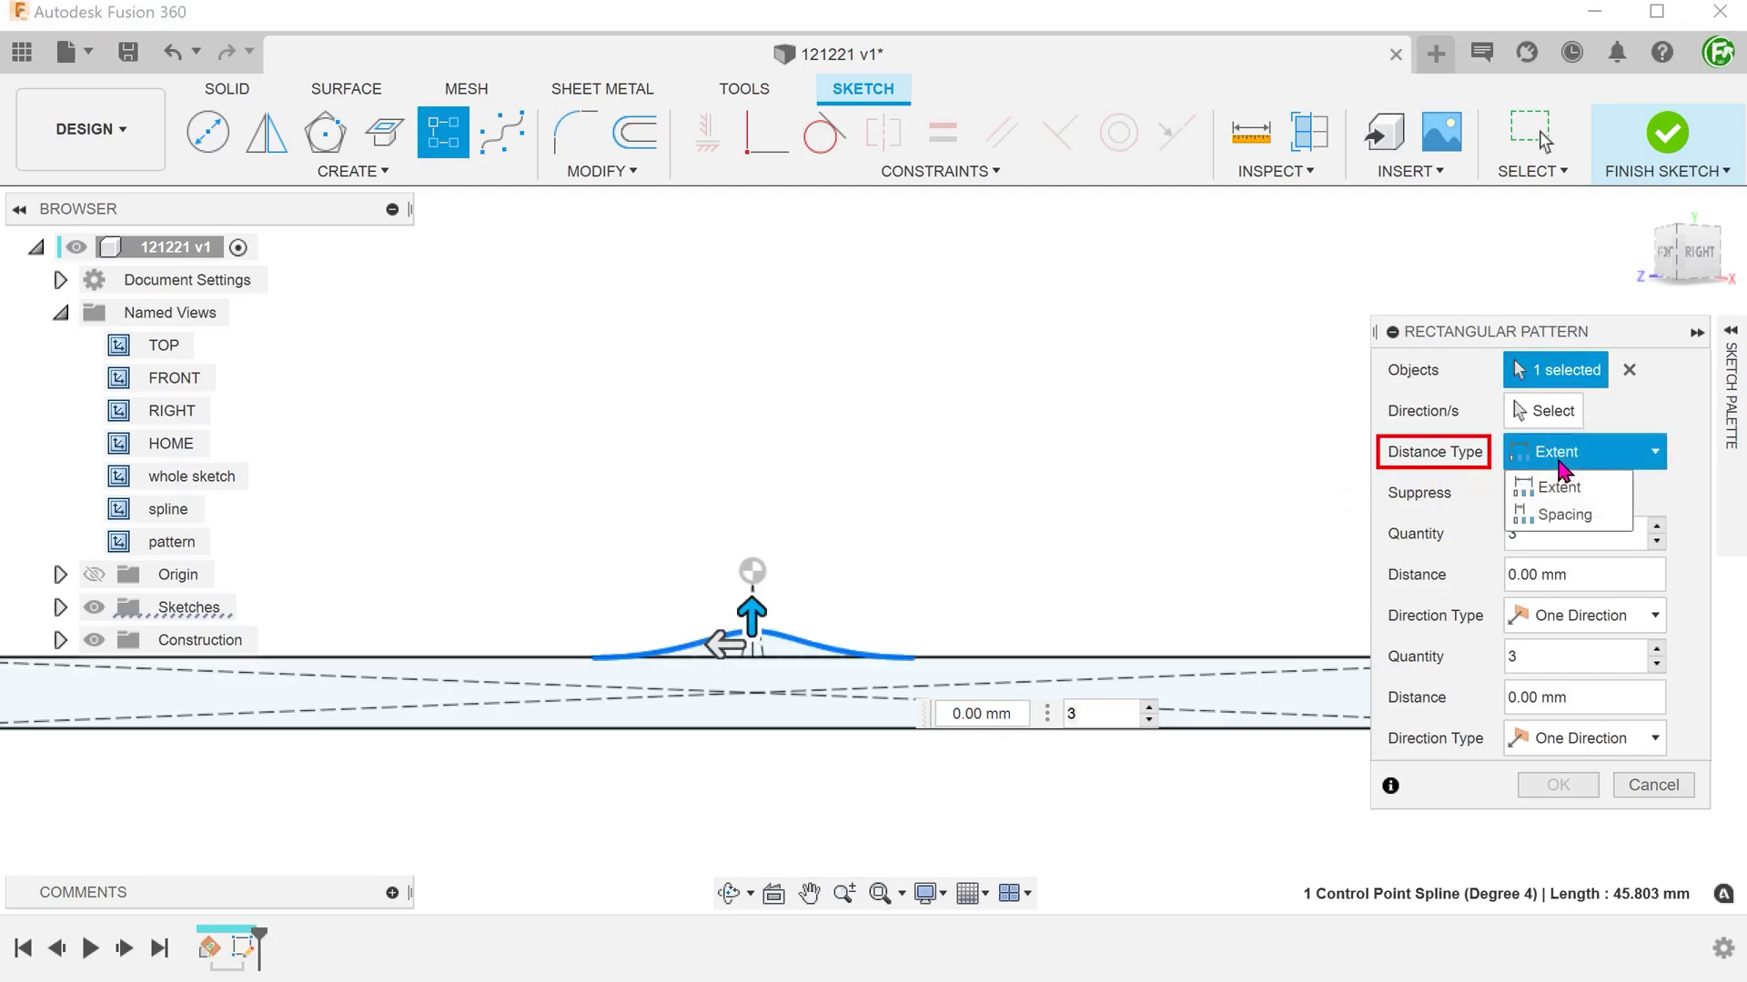
left_click(1598, 517)
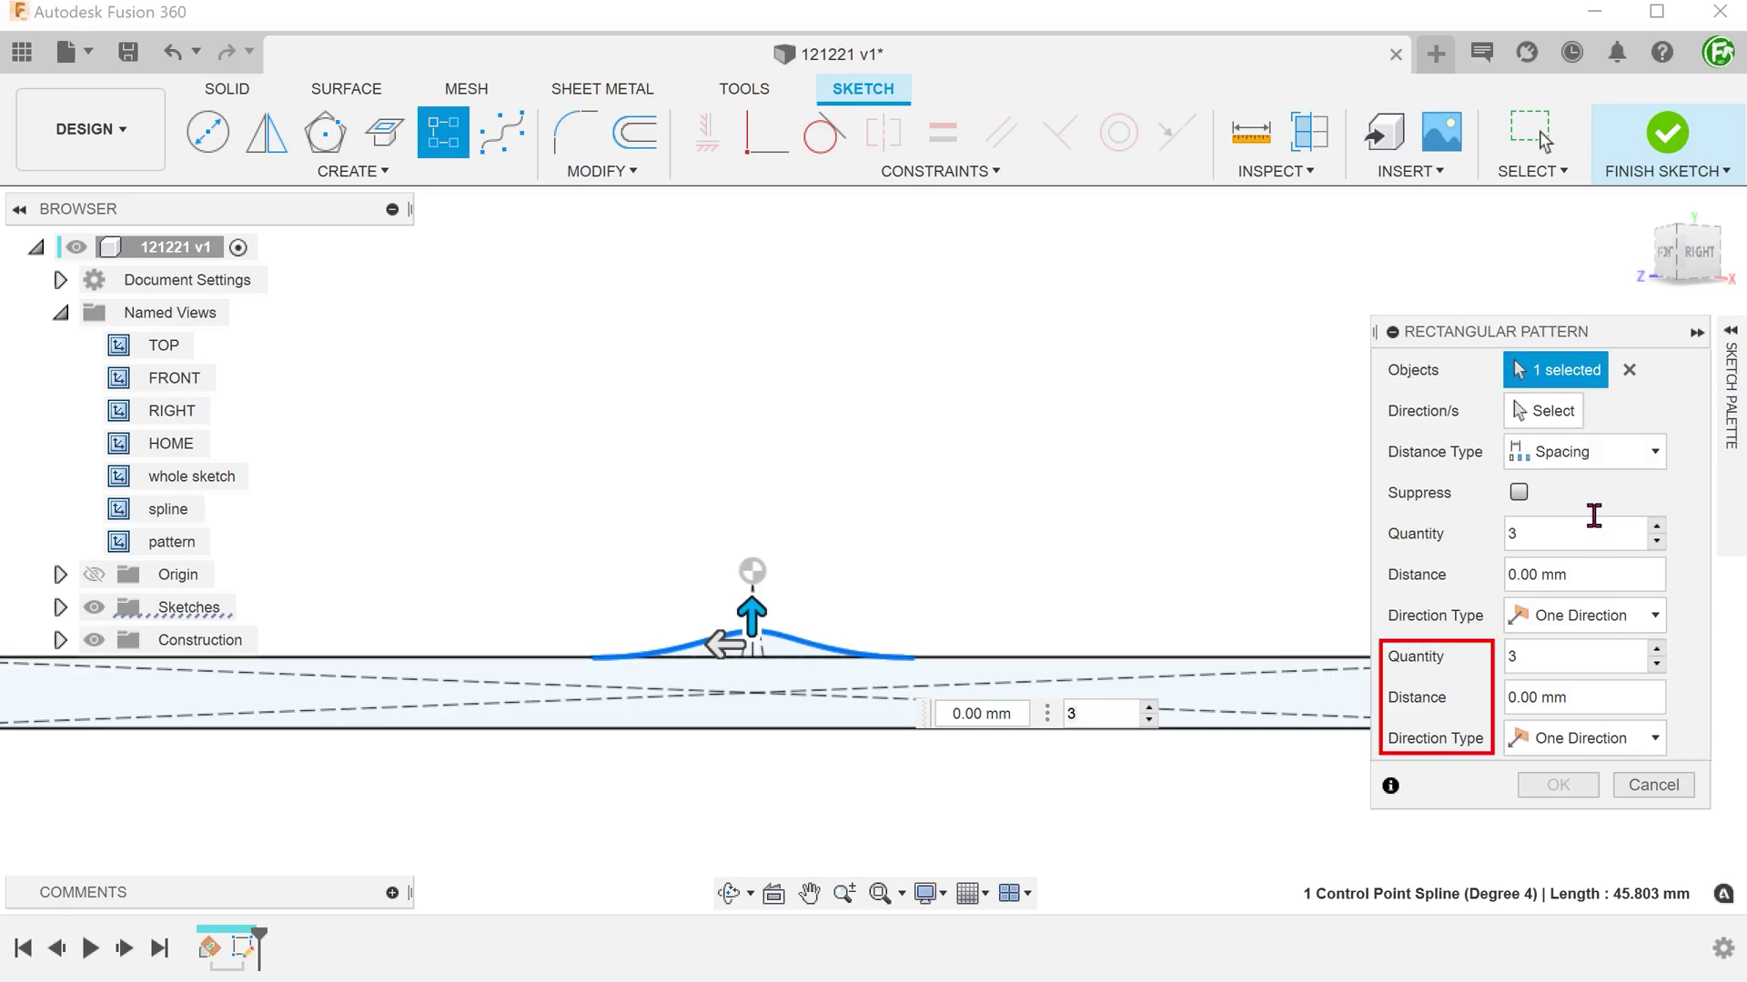
left_click(1562, 663)
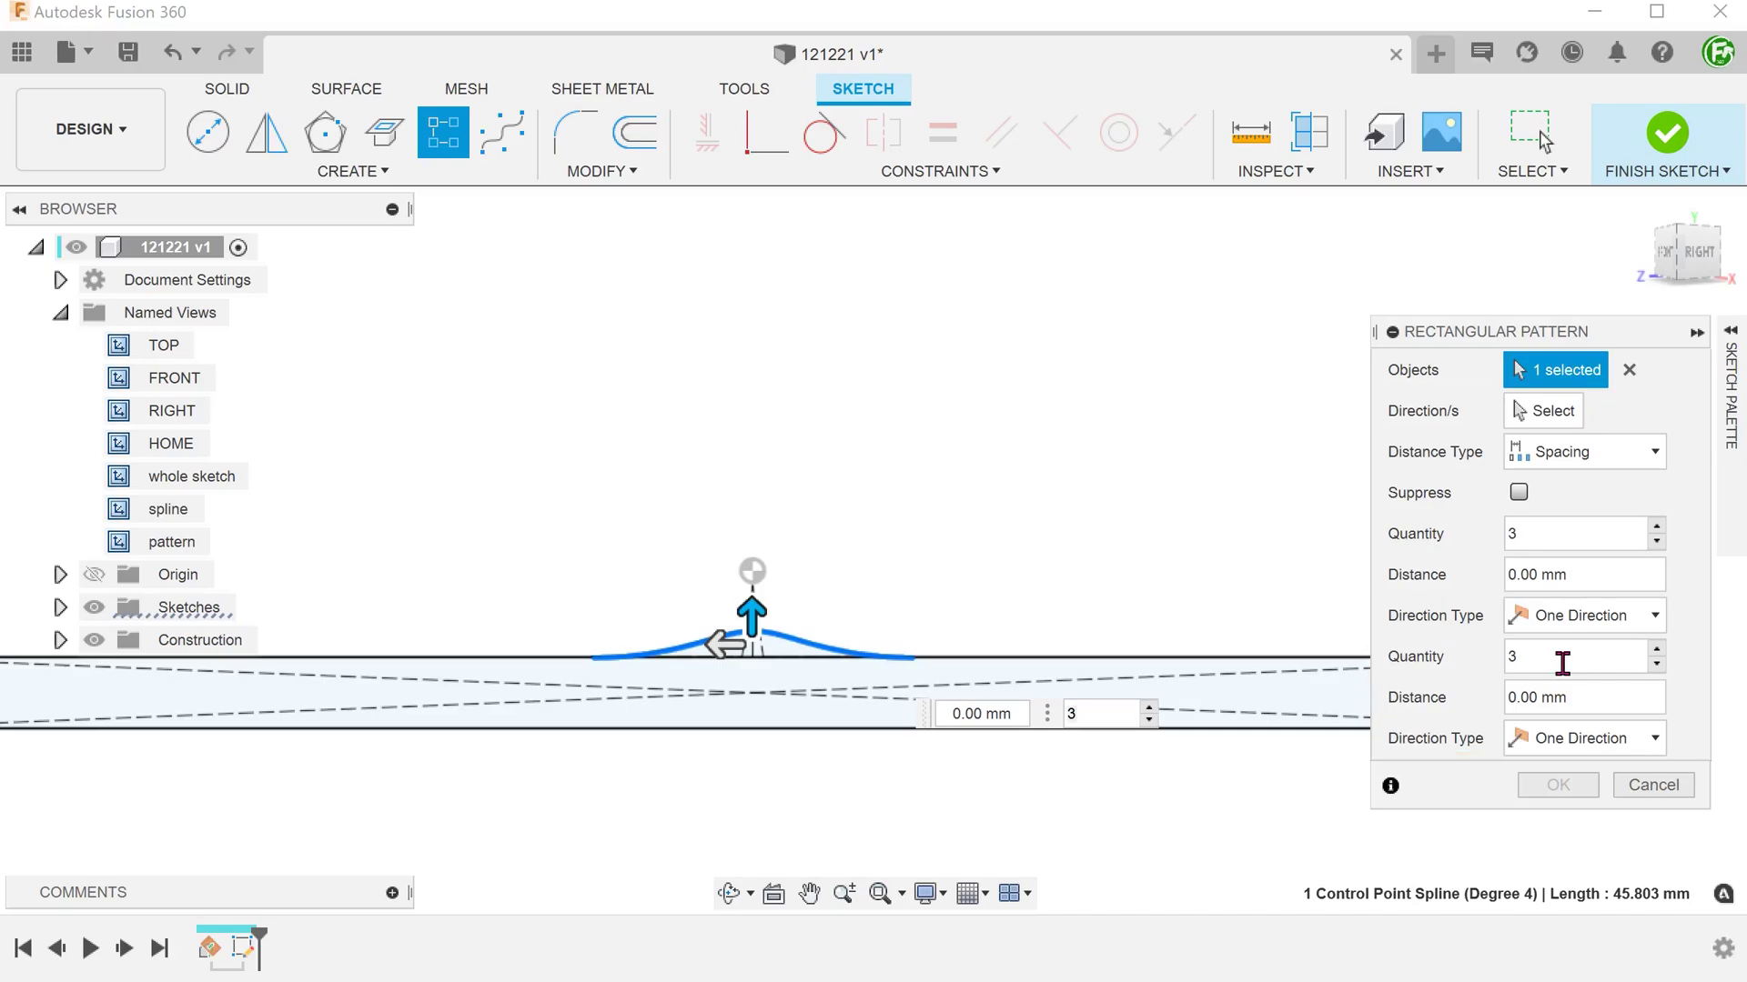
left_click_drag(1579, 695, 1464, 708)
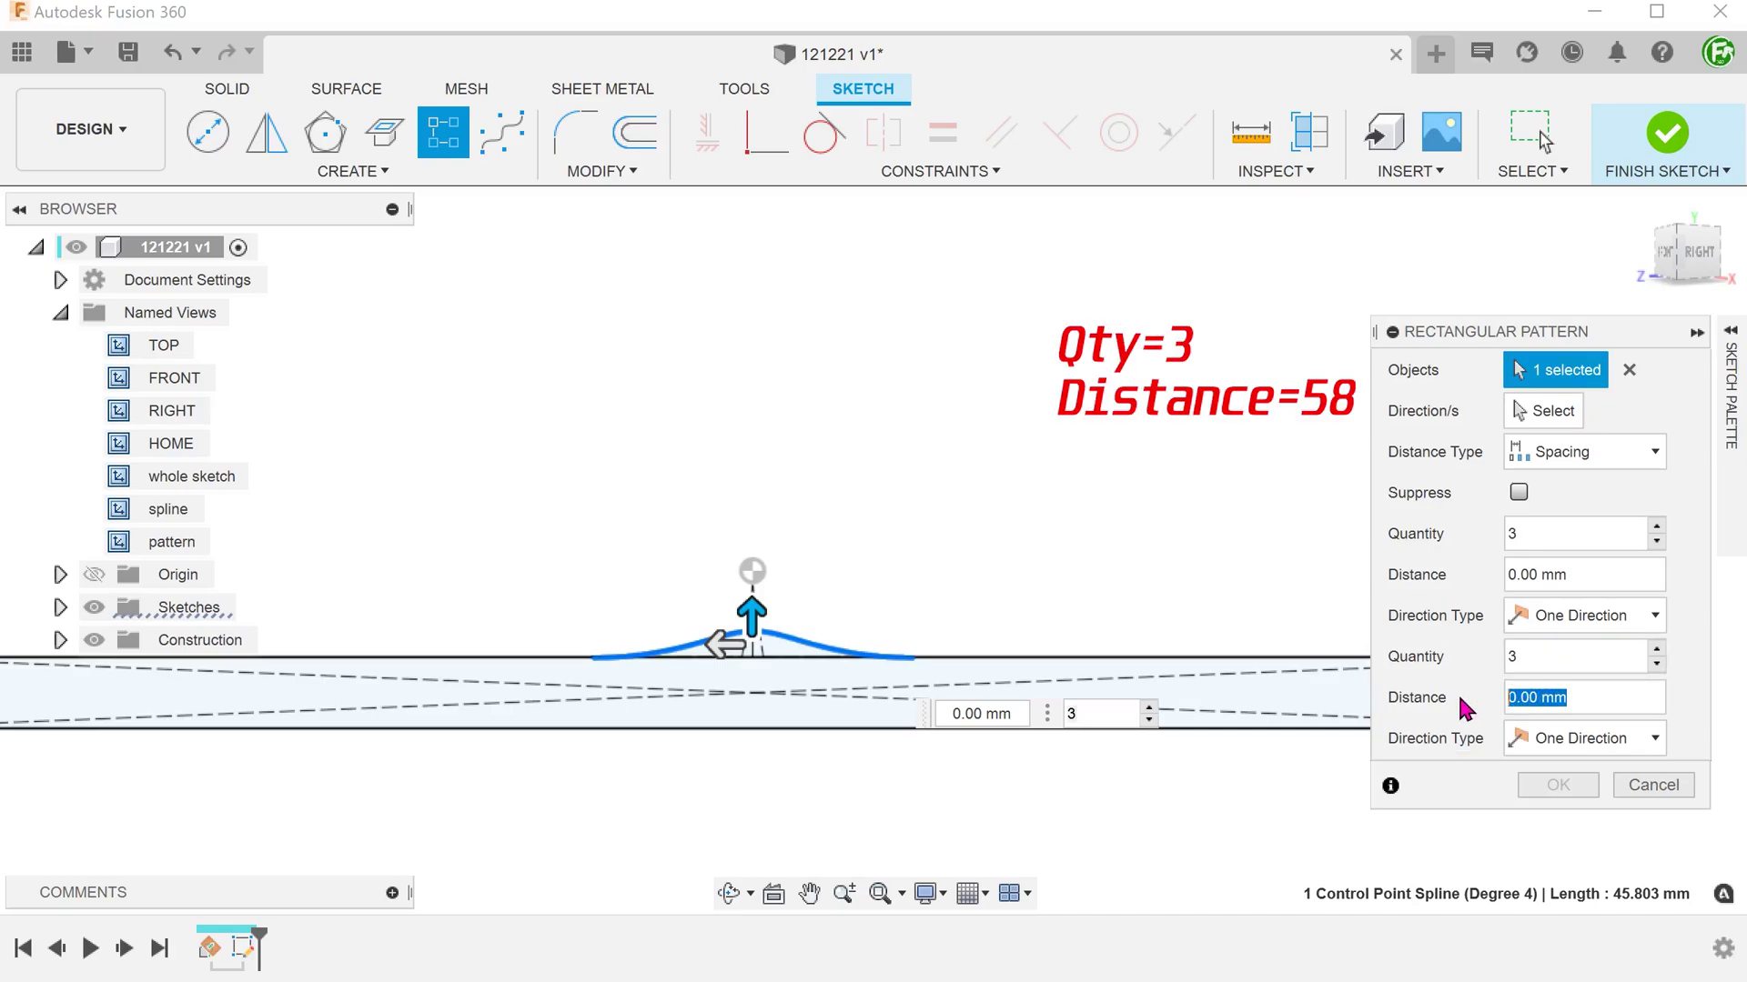
type("58")
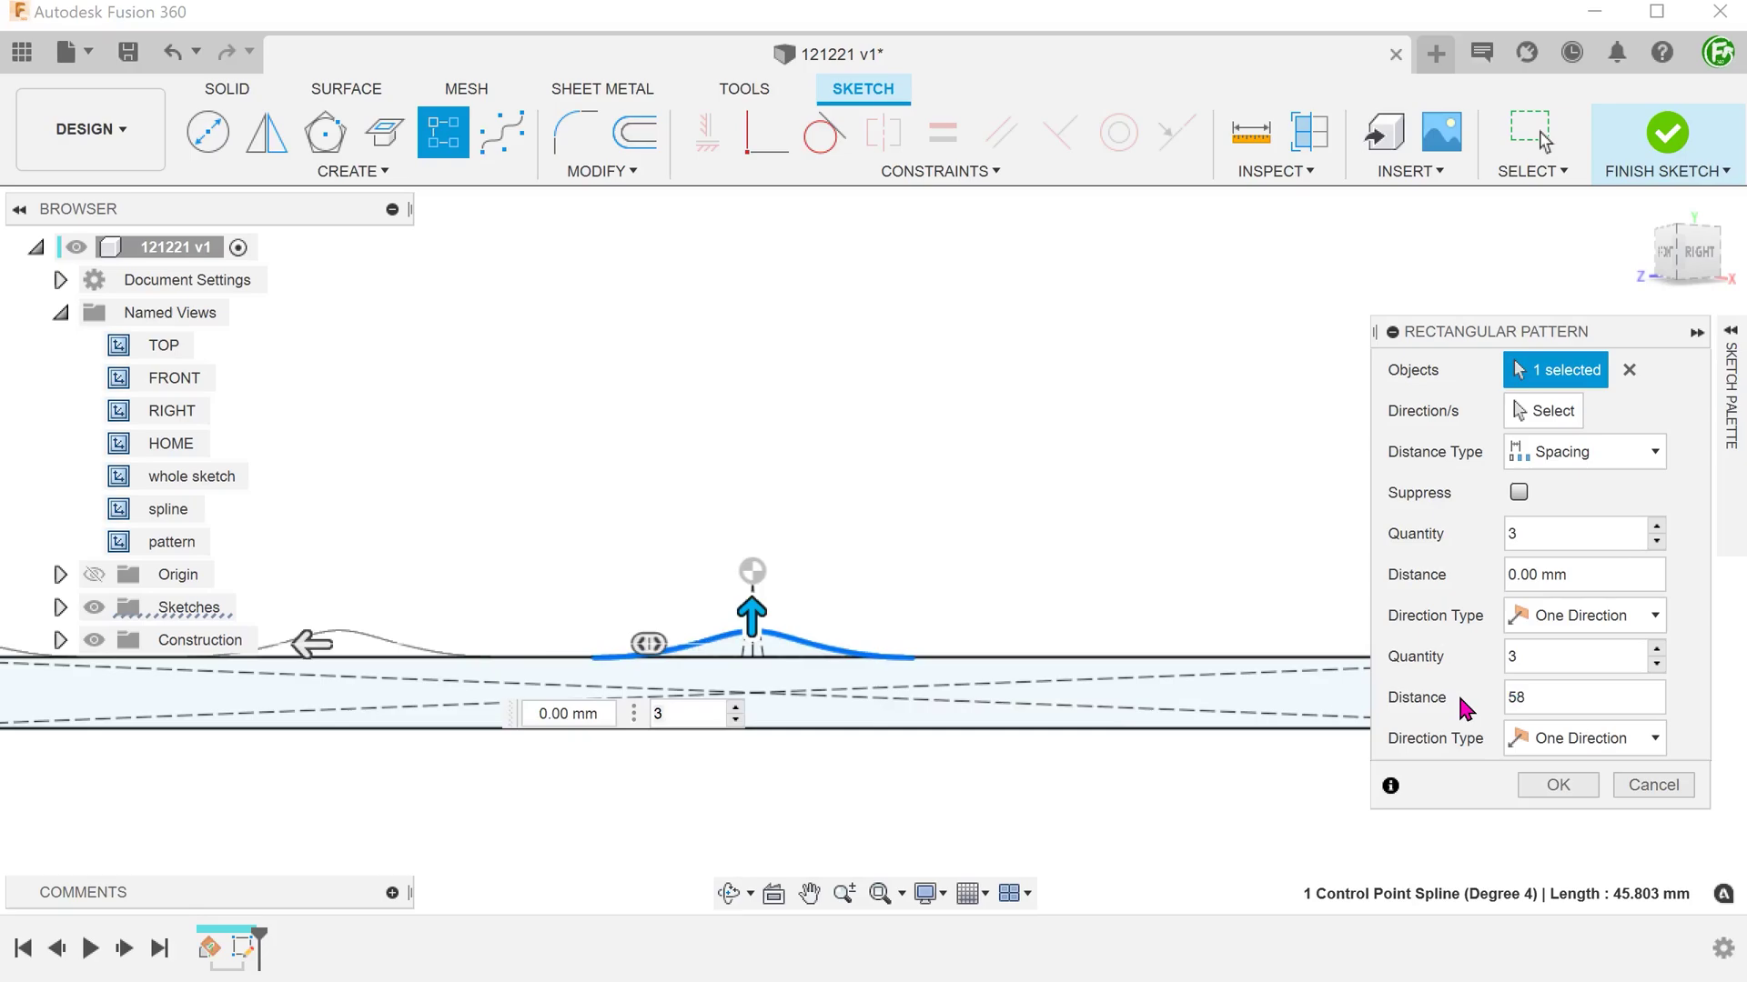
left_click(1555, 739)
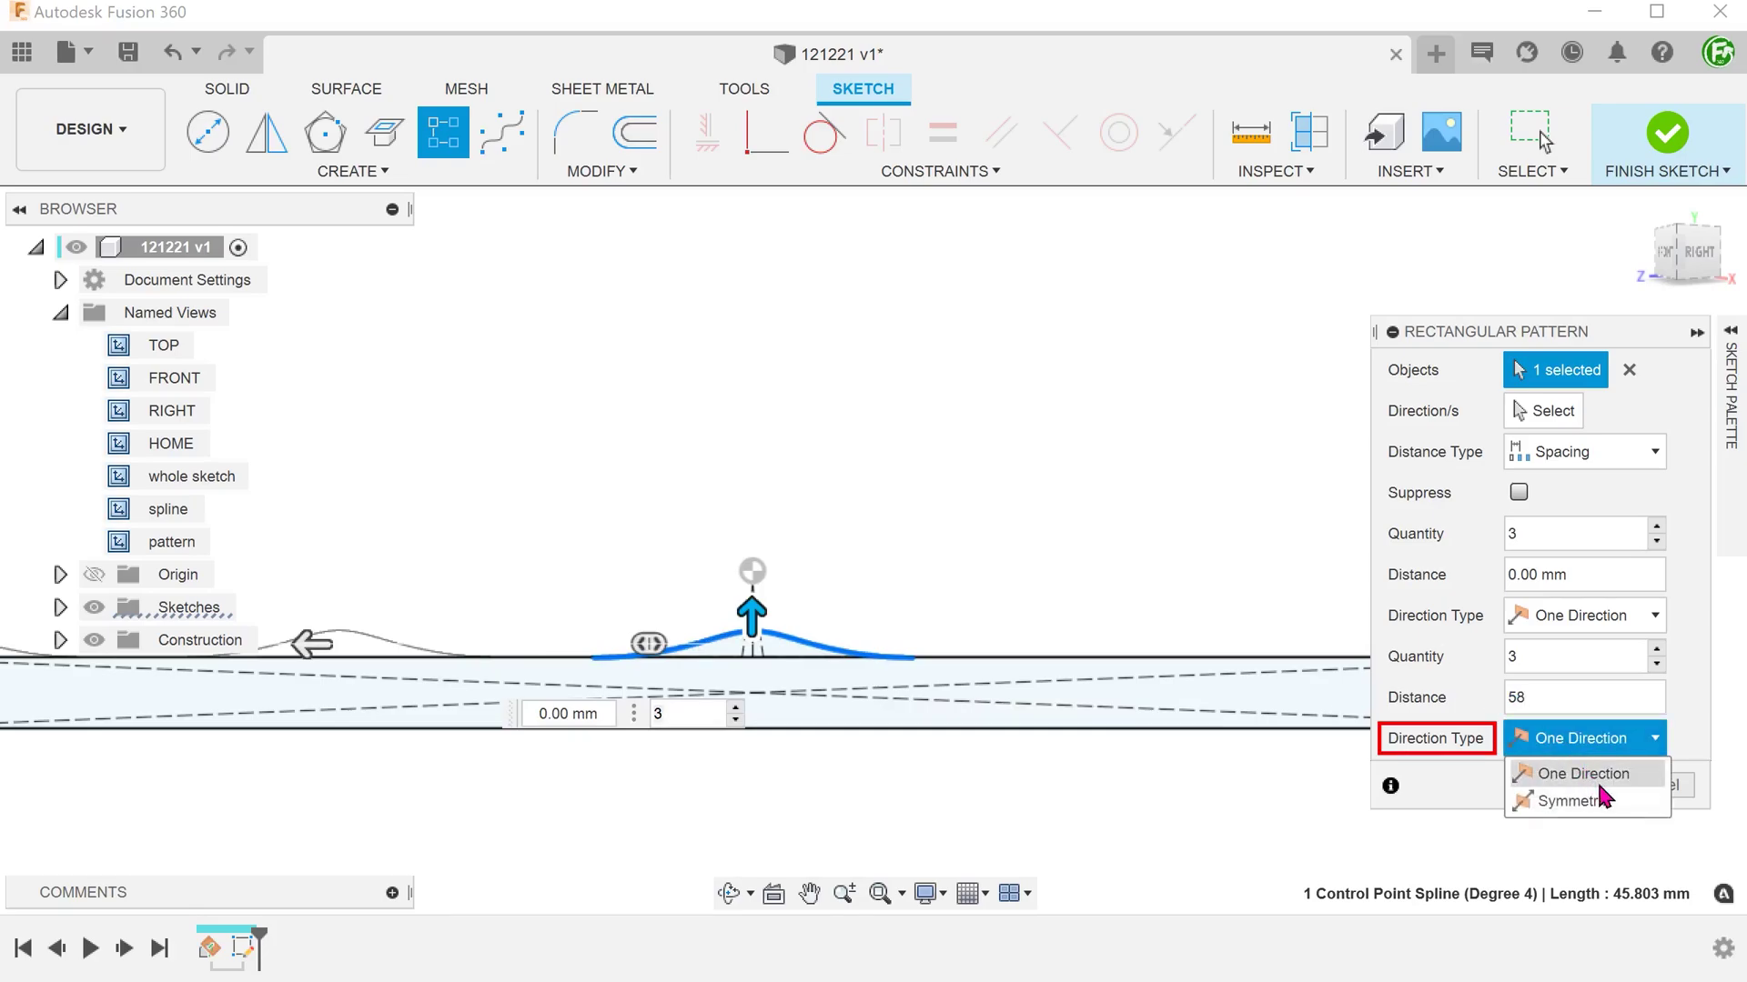
left_click(1622, 810)
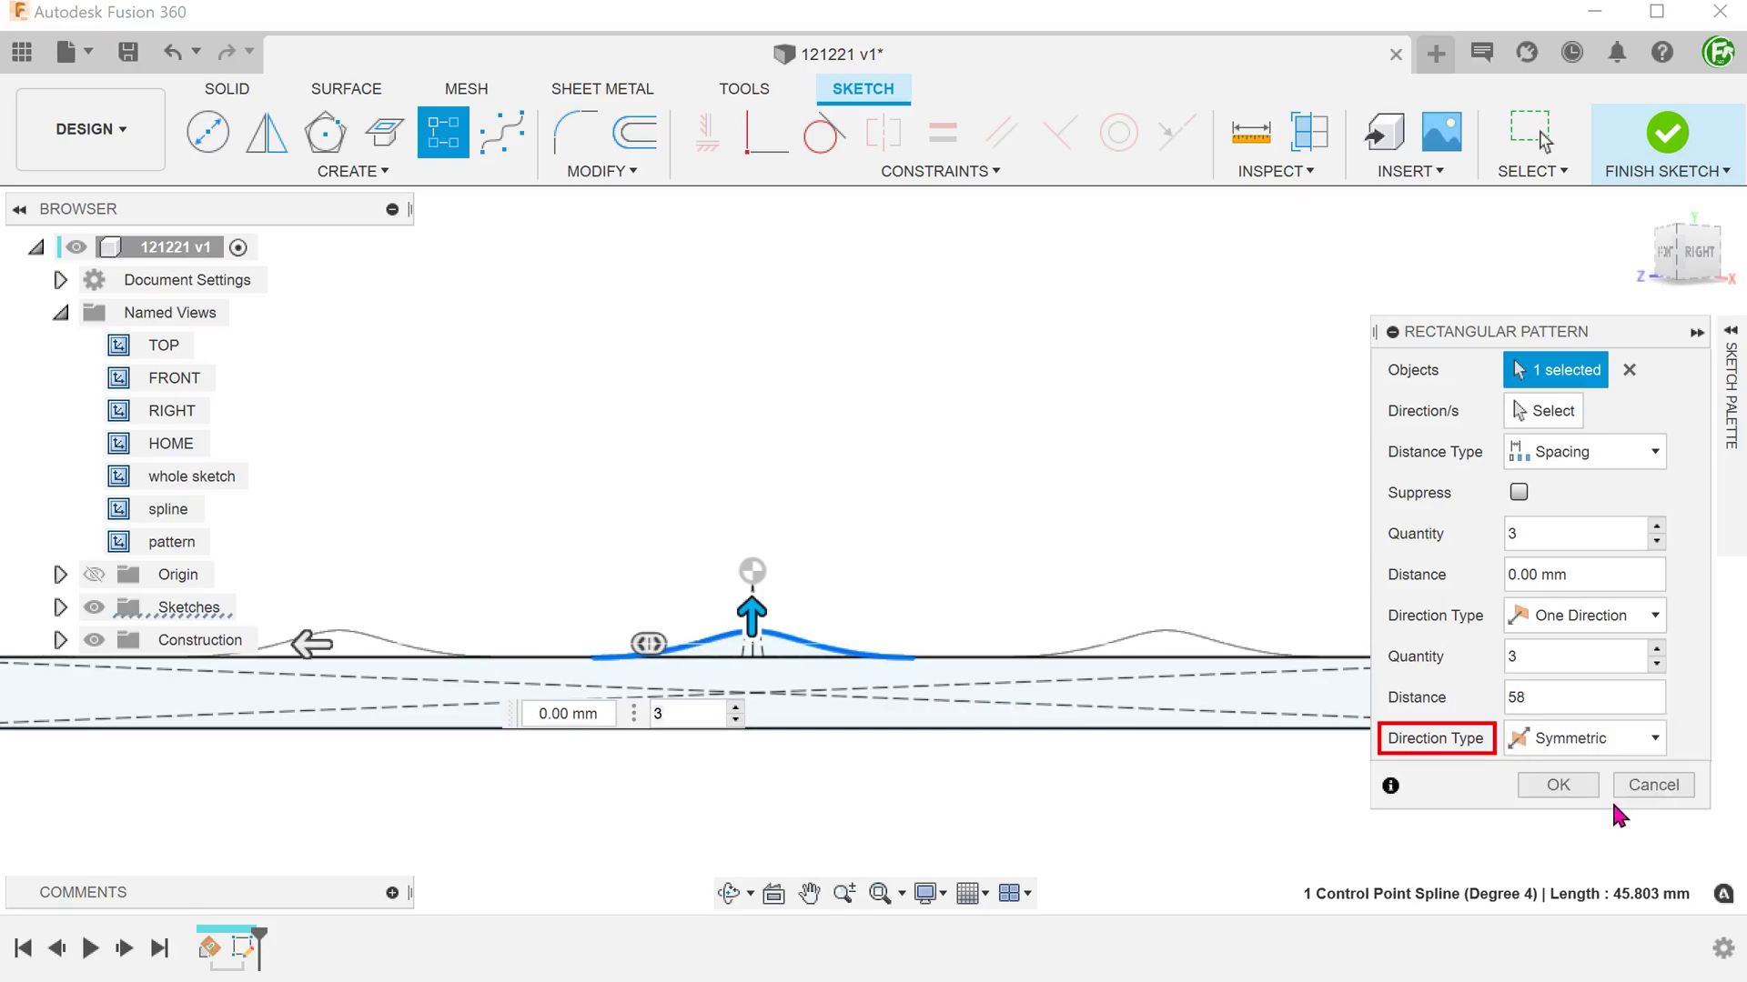
Step: Confirm the three-spline pattern, check each copy, finish the sketch and save as 121221 v2
left_click(1537, 788)
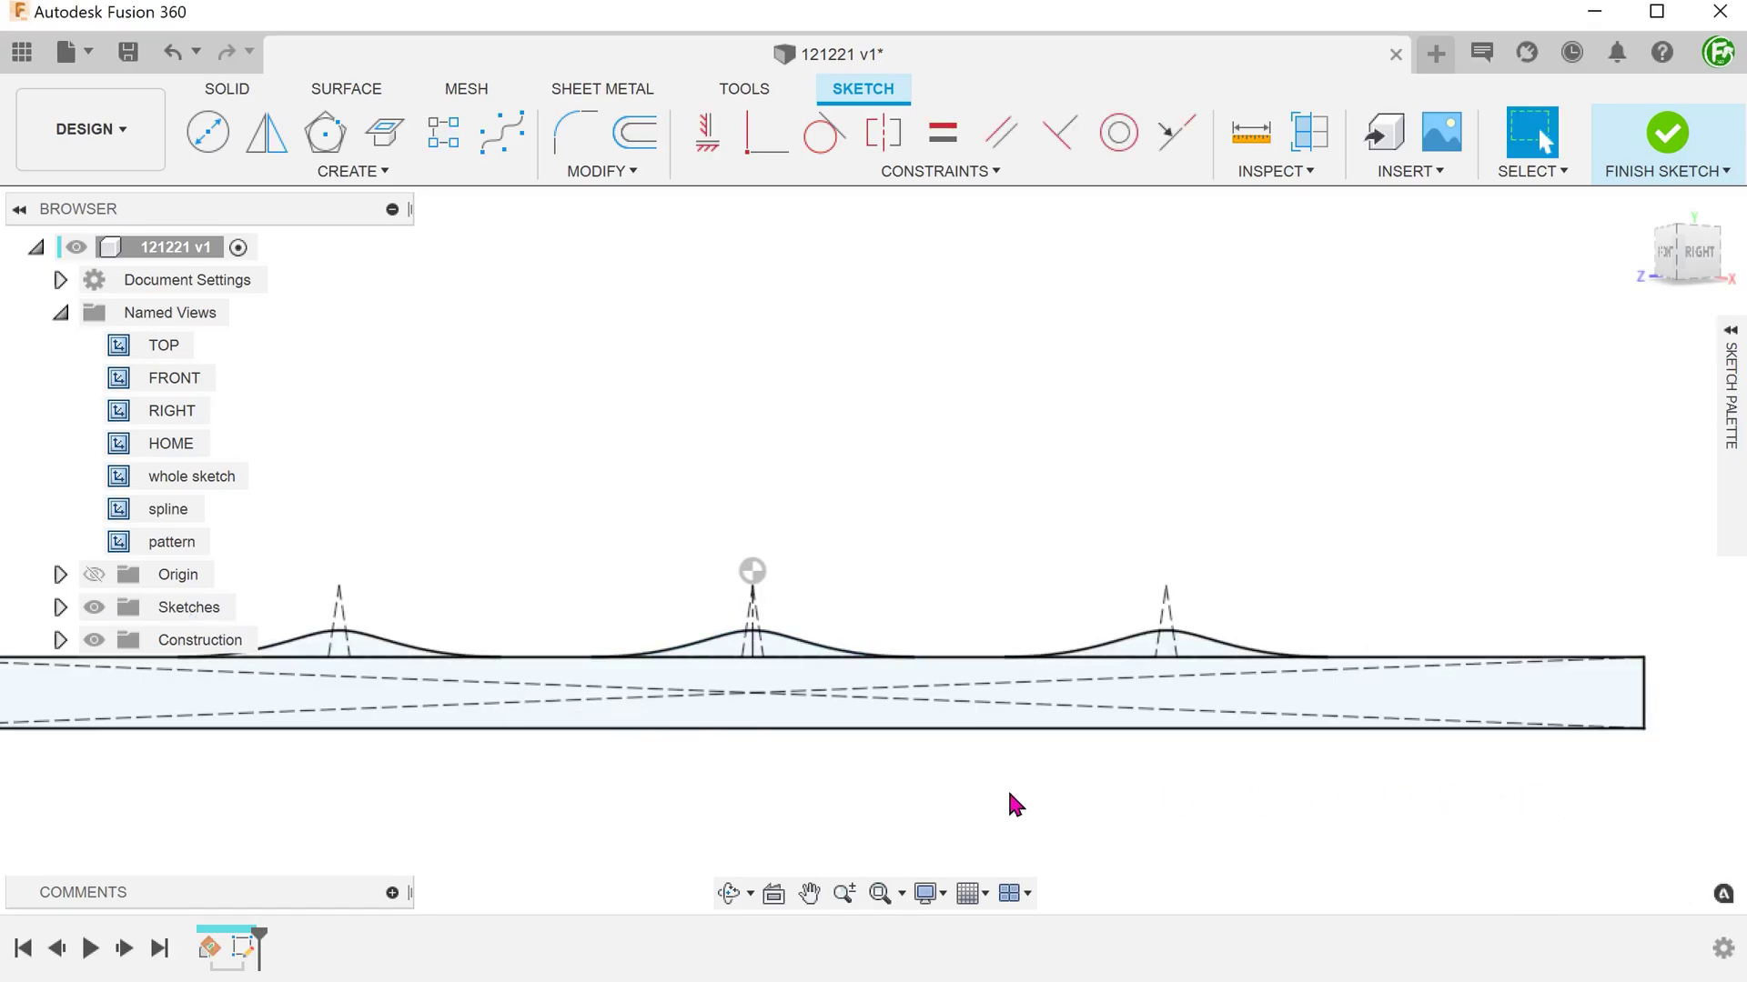
left_click(1117, 650)
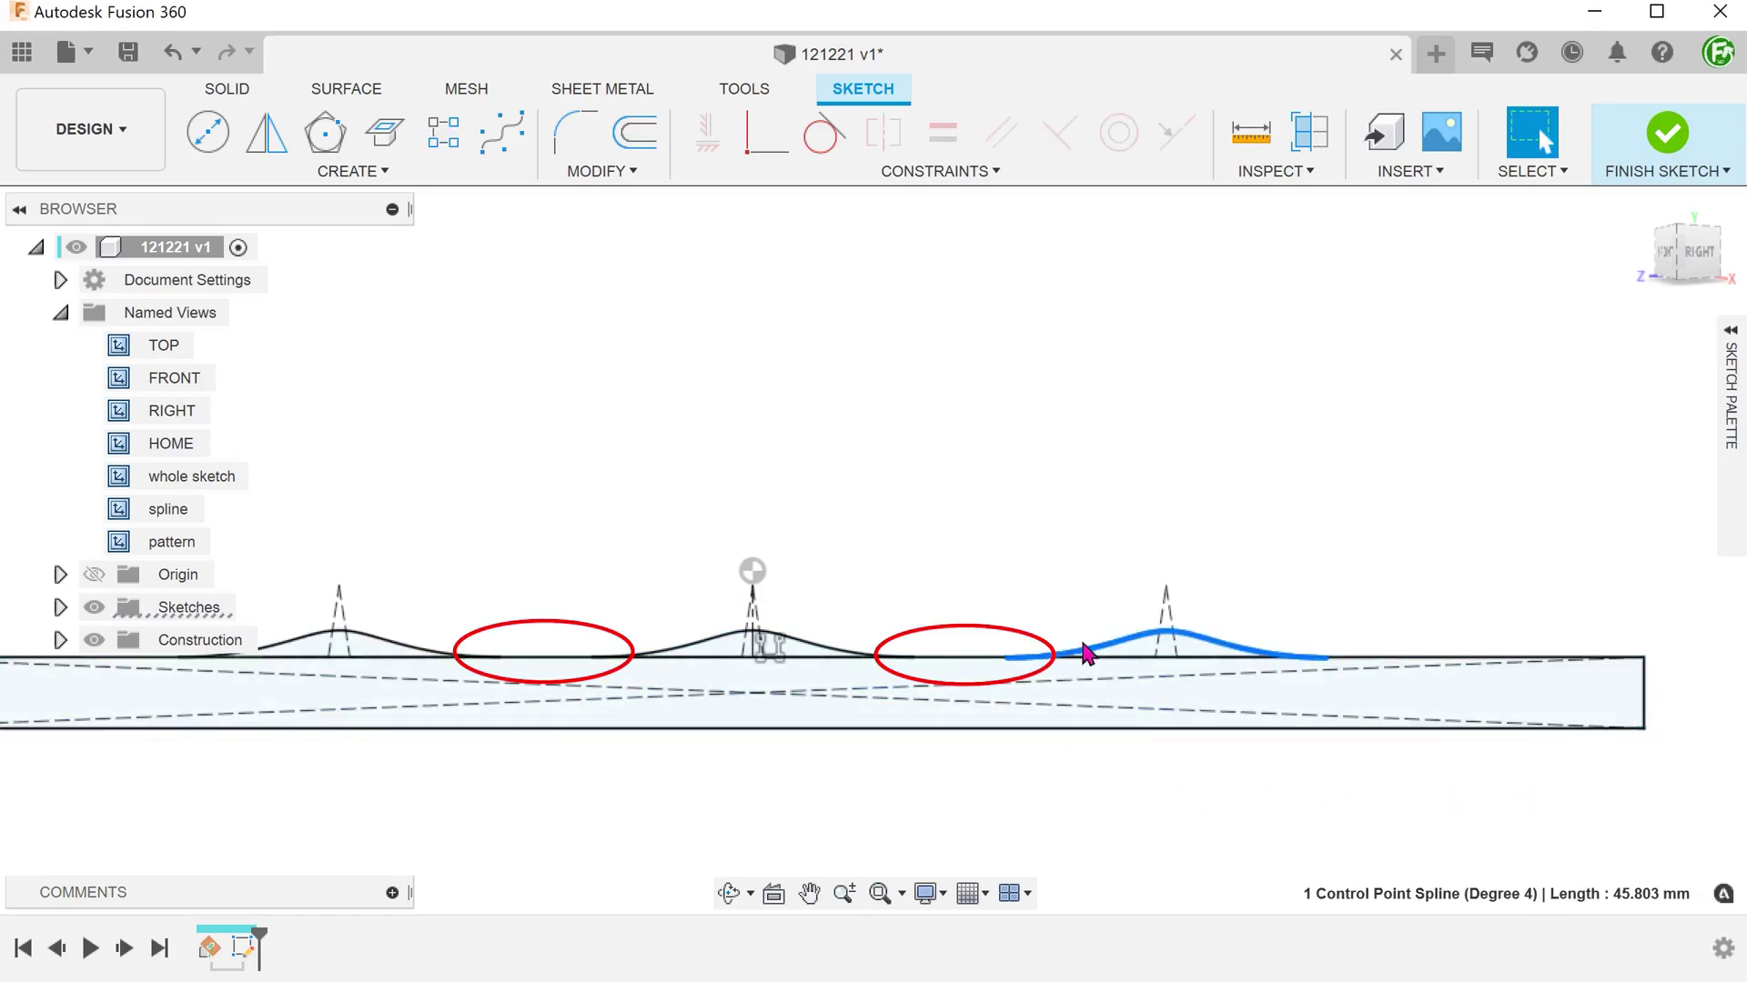
left_click(843, 657)
left_click(405, 645)
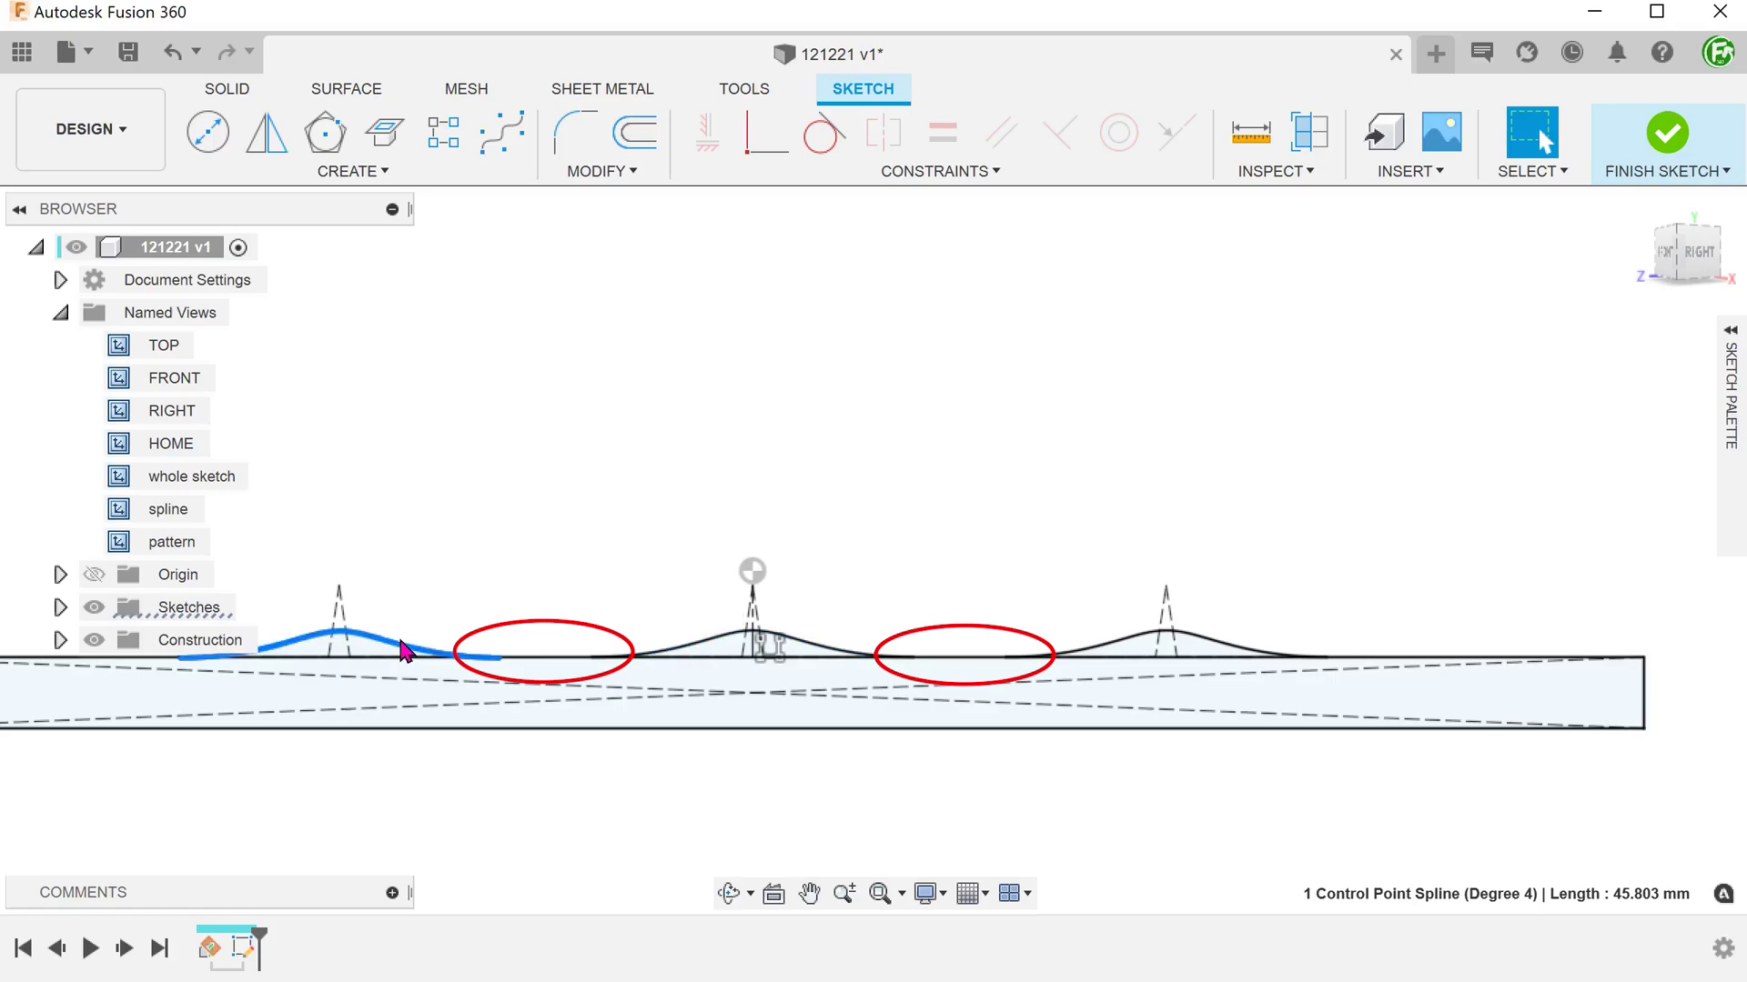
left_click(512, 405)
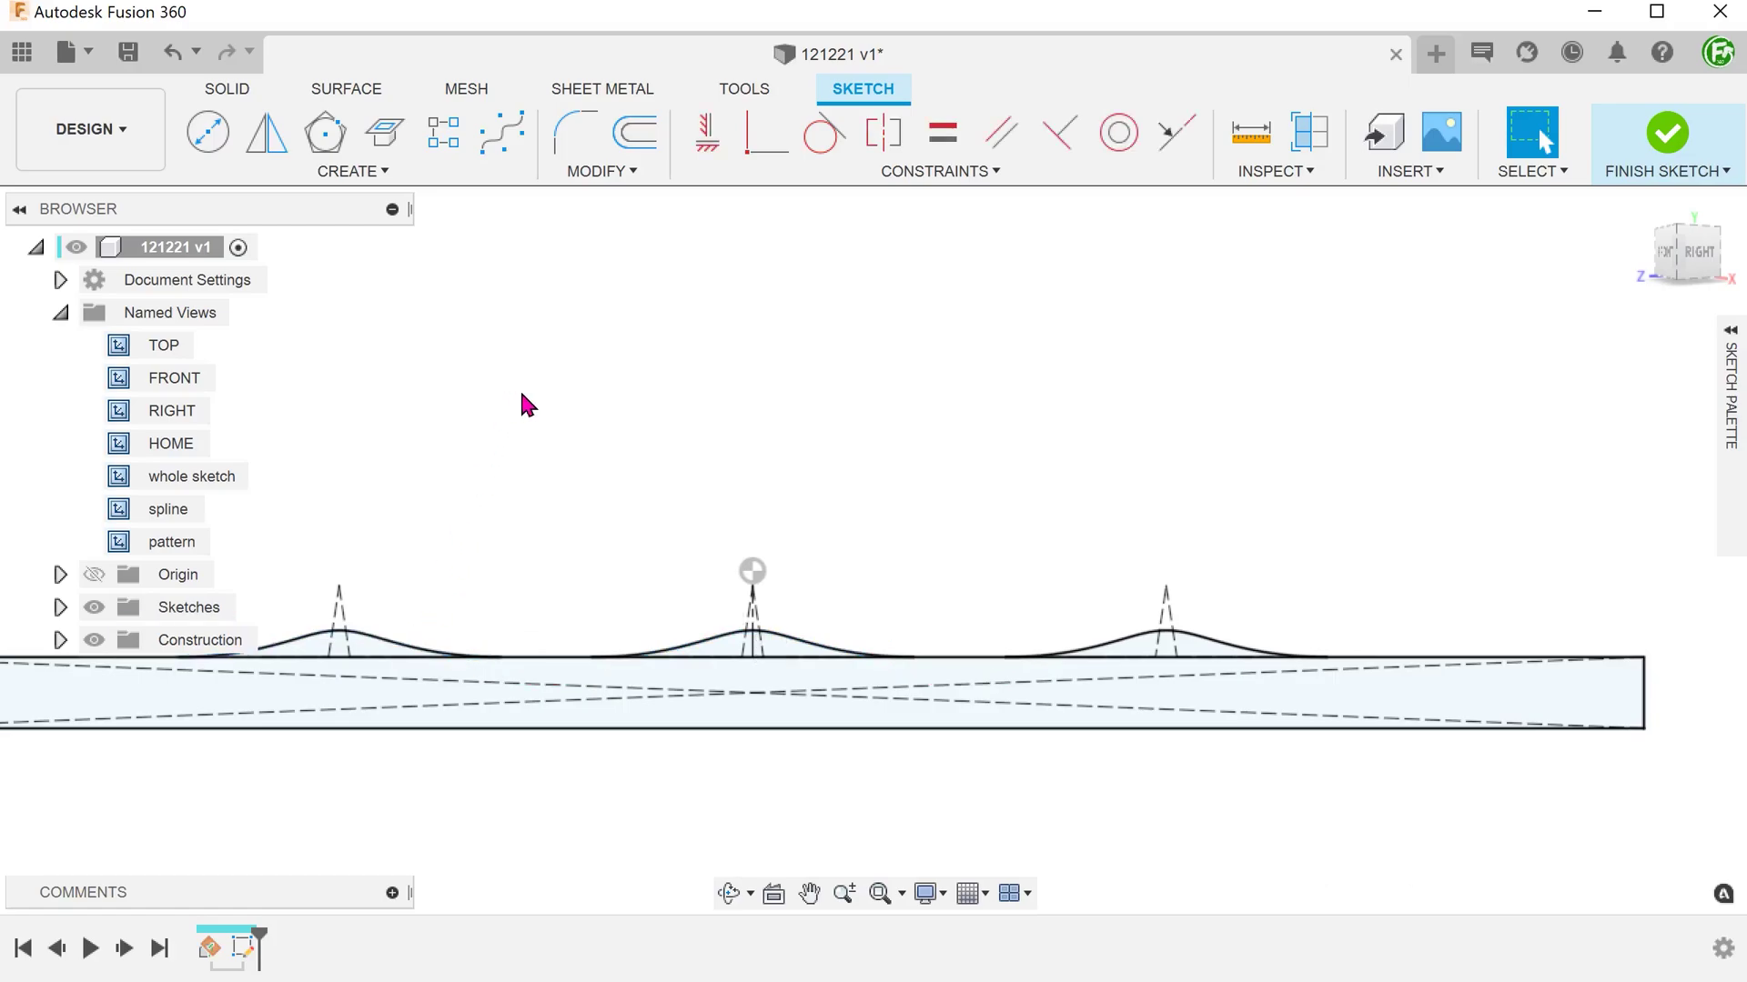
left_click(1666, 135)
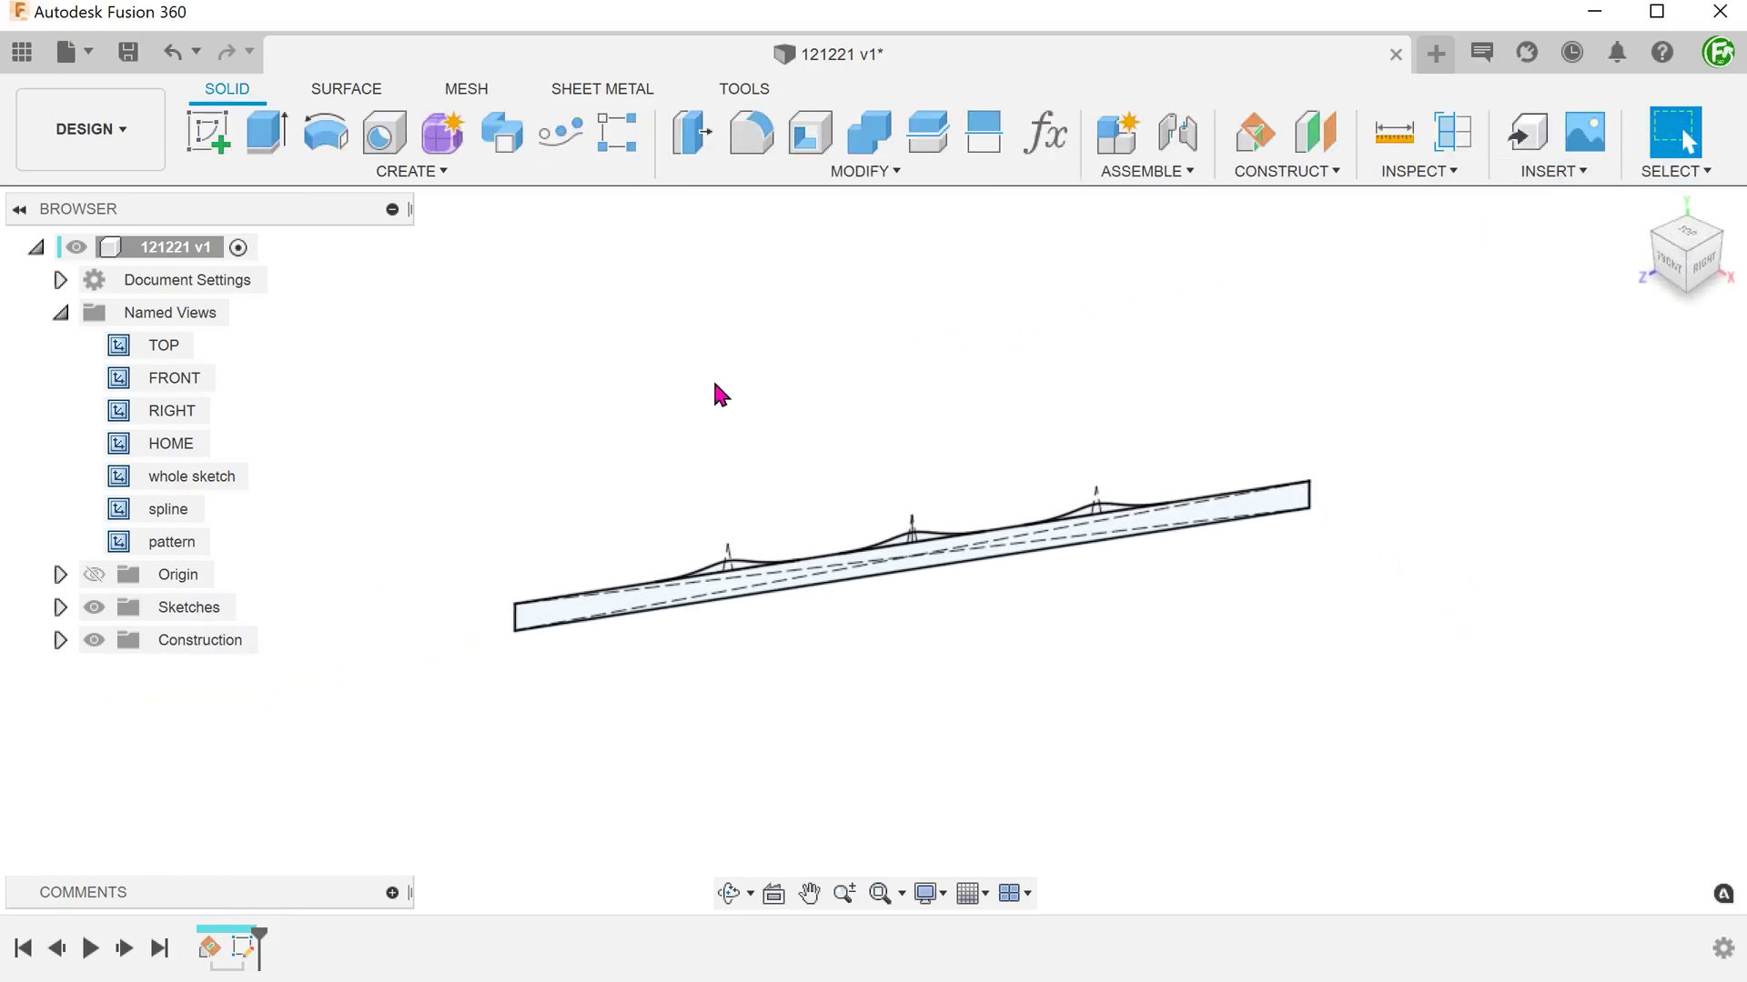
key("ctrl+s")
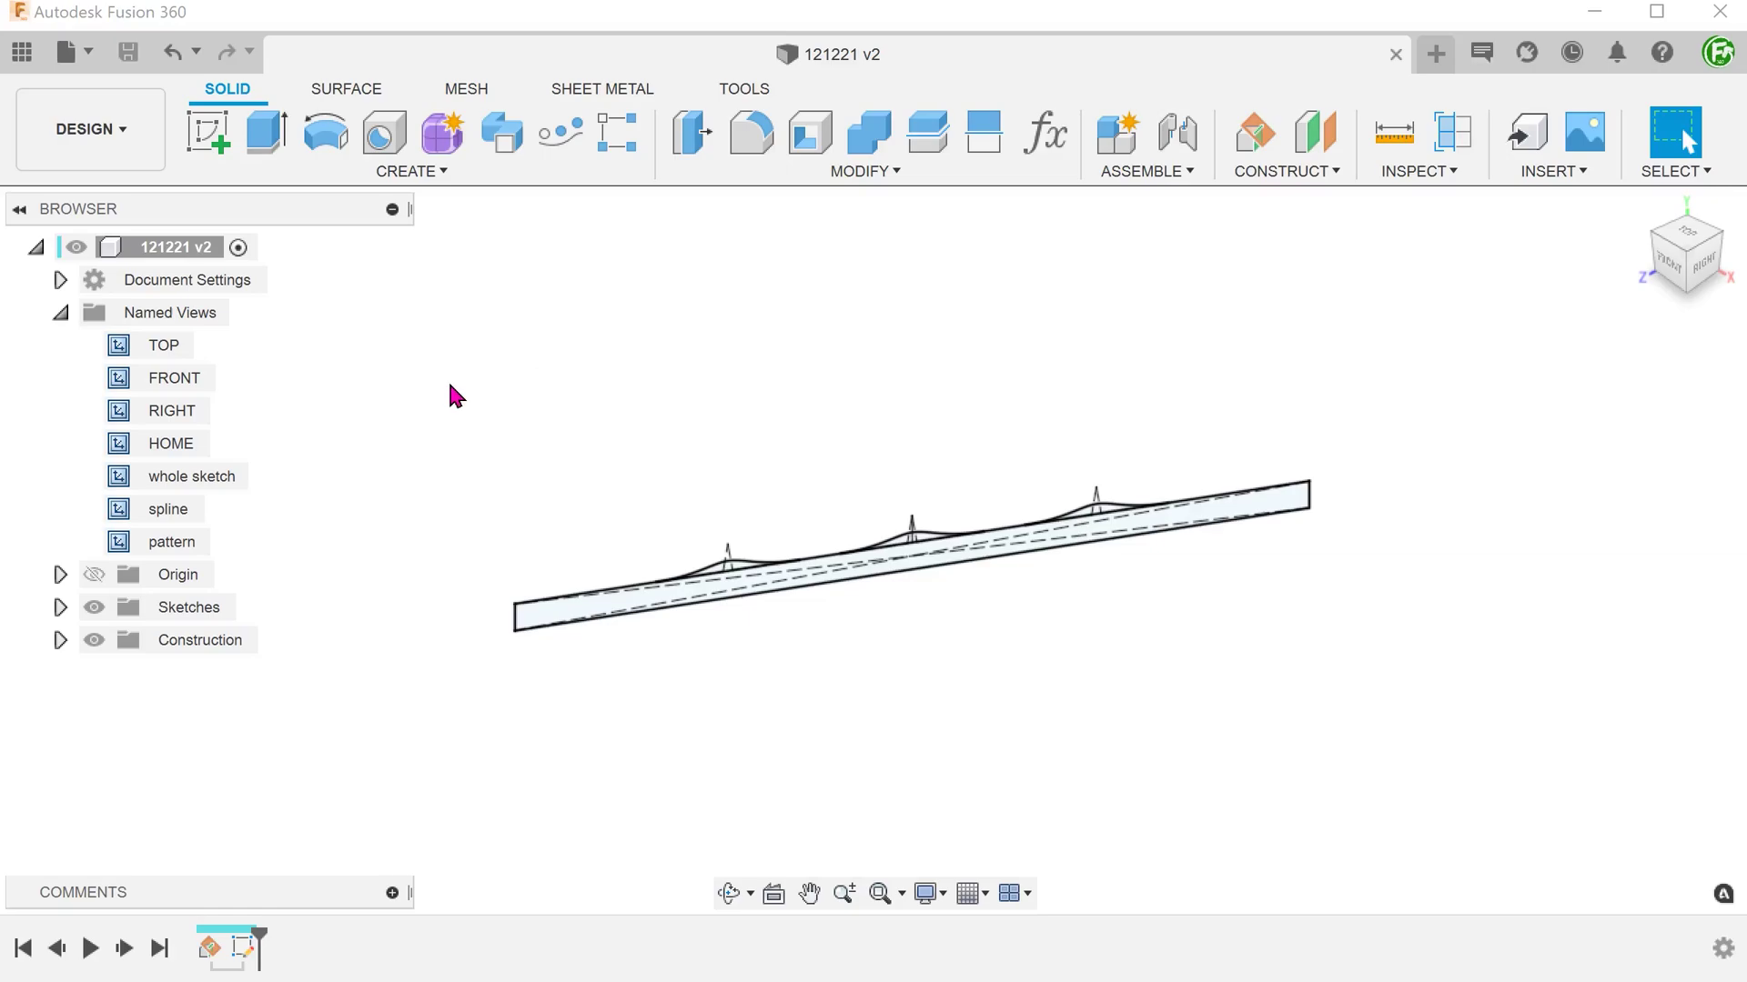
Step: Extrude all five sketch profiles symmetrically by 100 mm into a new solid body
mouse_move(423, 379)
left_mouse_down()
mouse_move(846, 487)
mouse_move(1342, 684)
left_mouse_up()
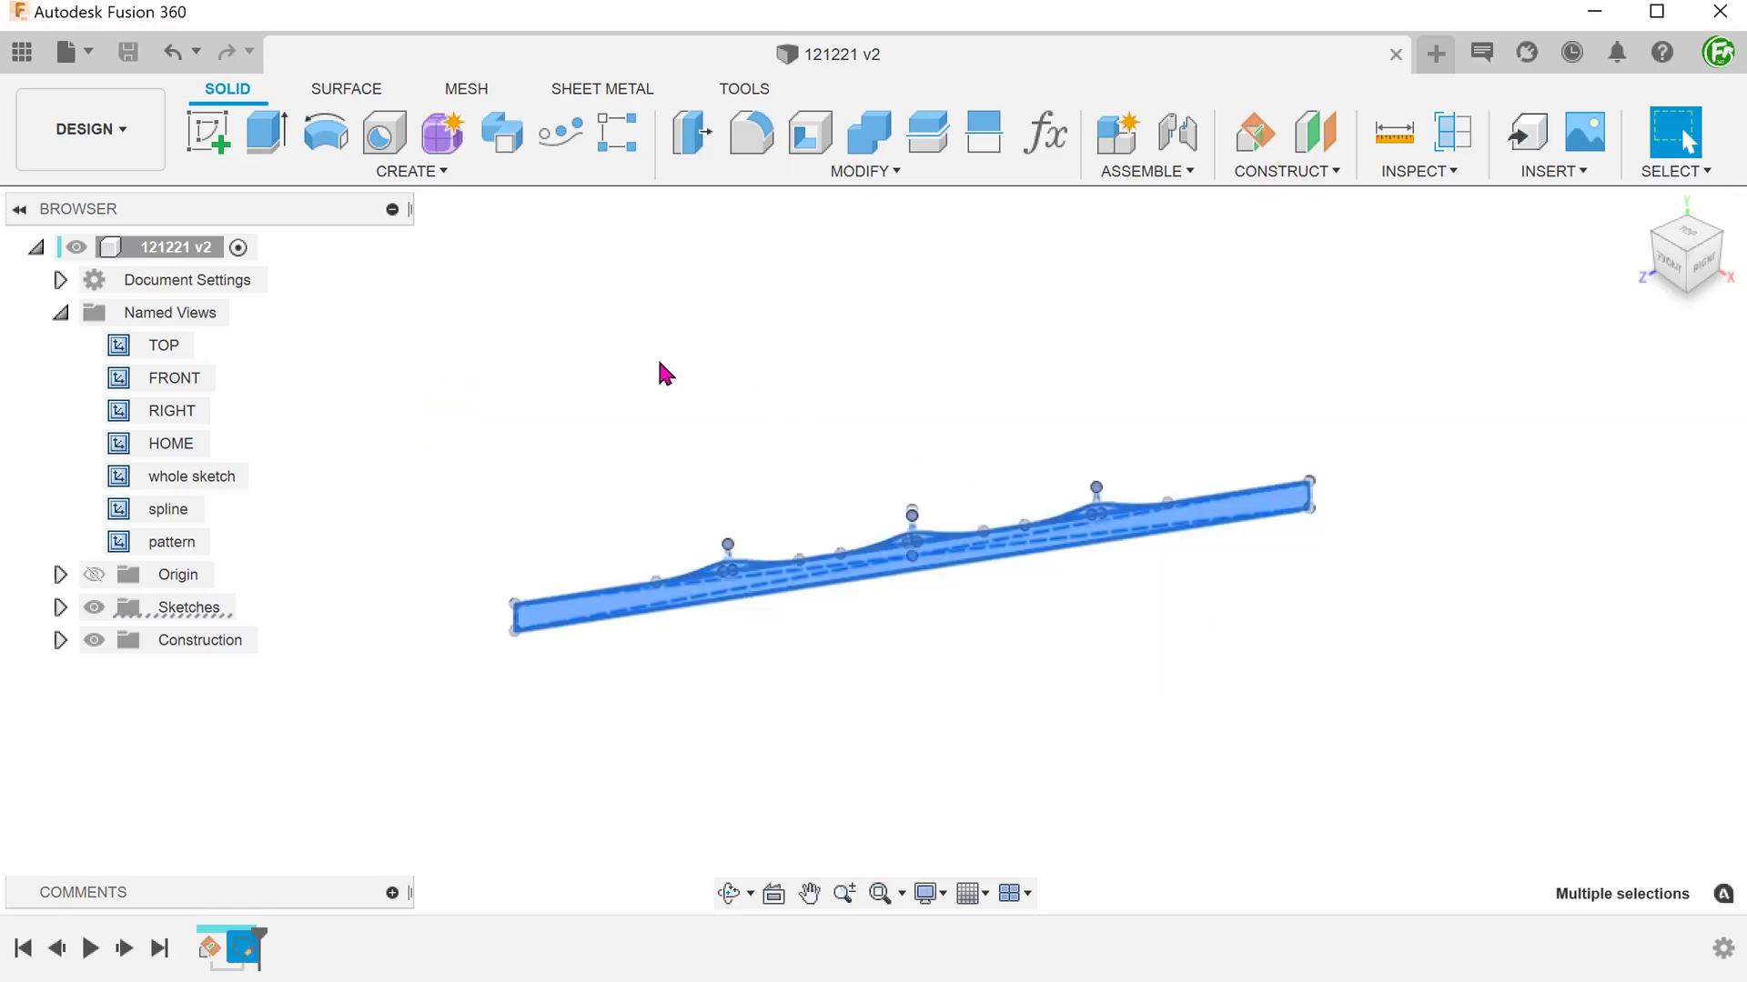
key("e")
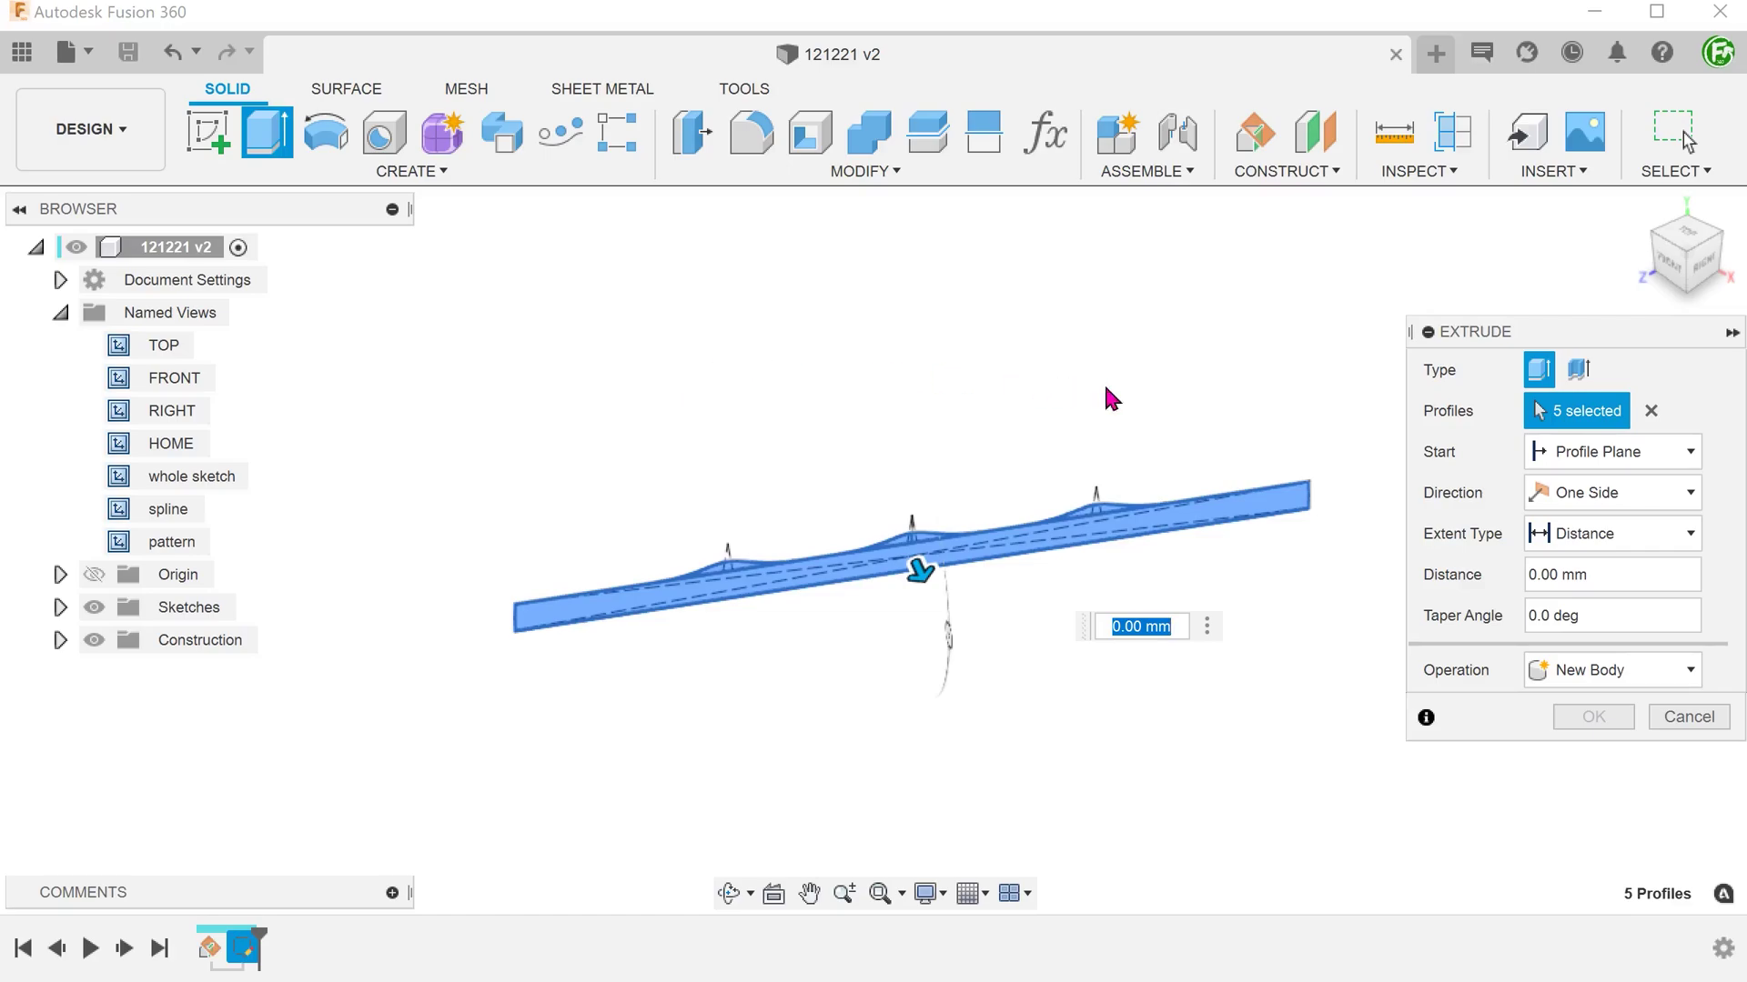
left_click(1615, 493)
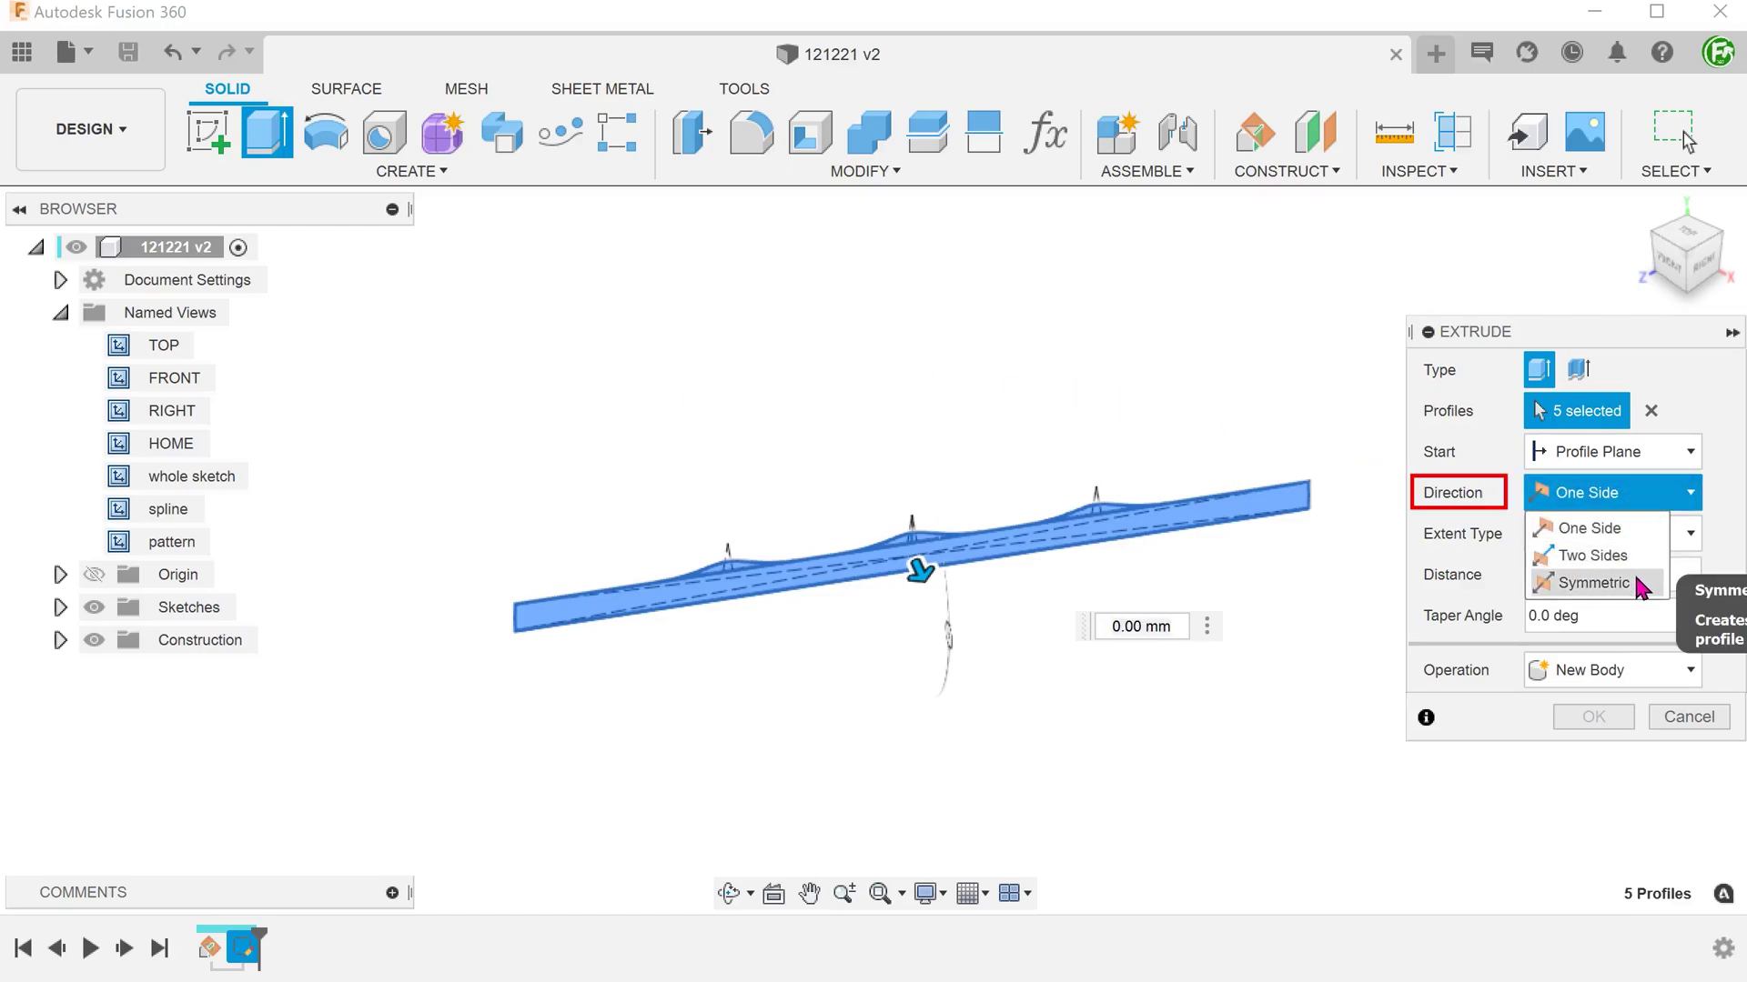
left_click(1594, 582)
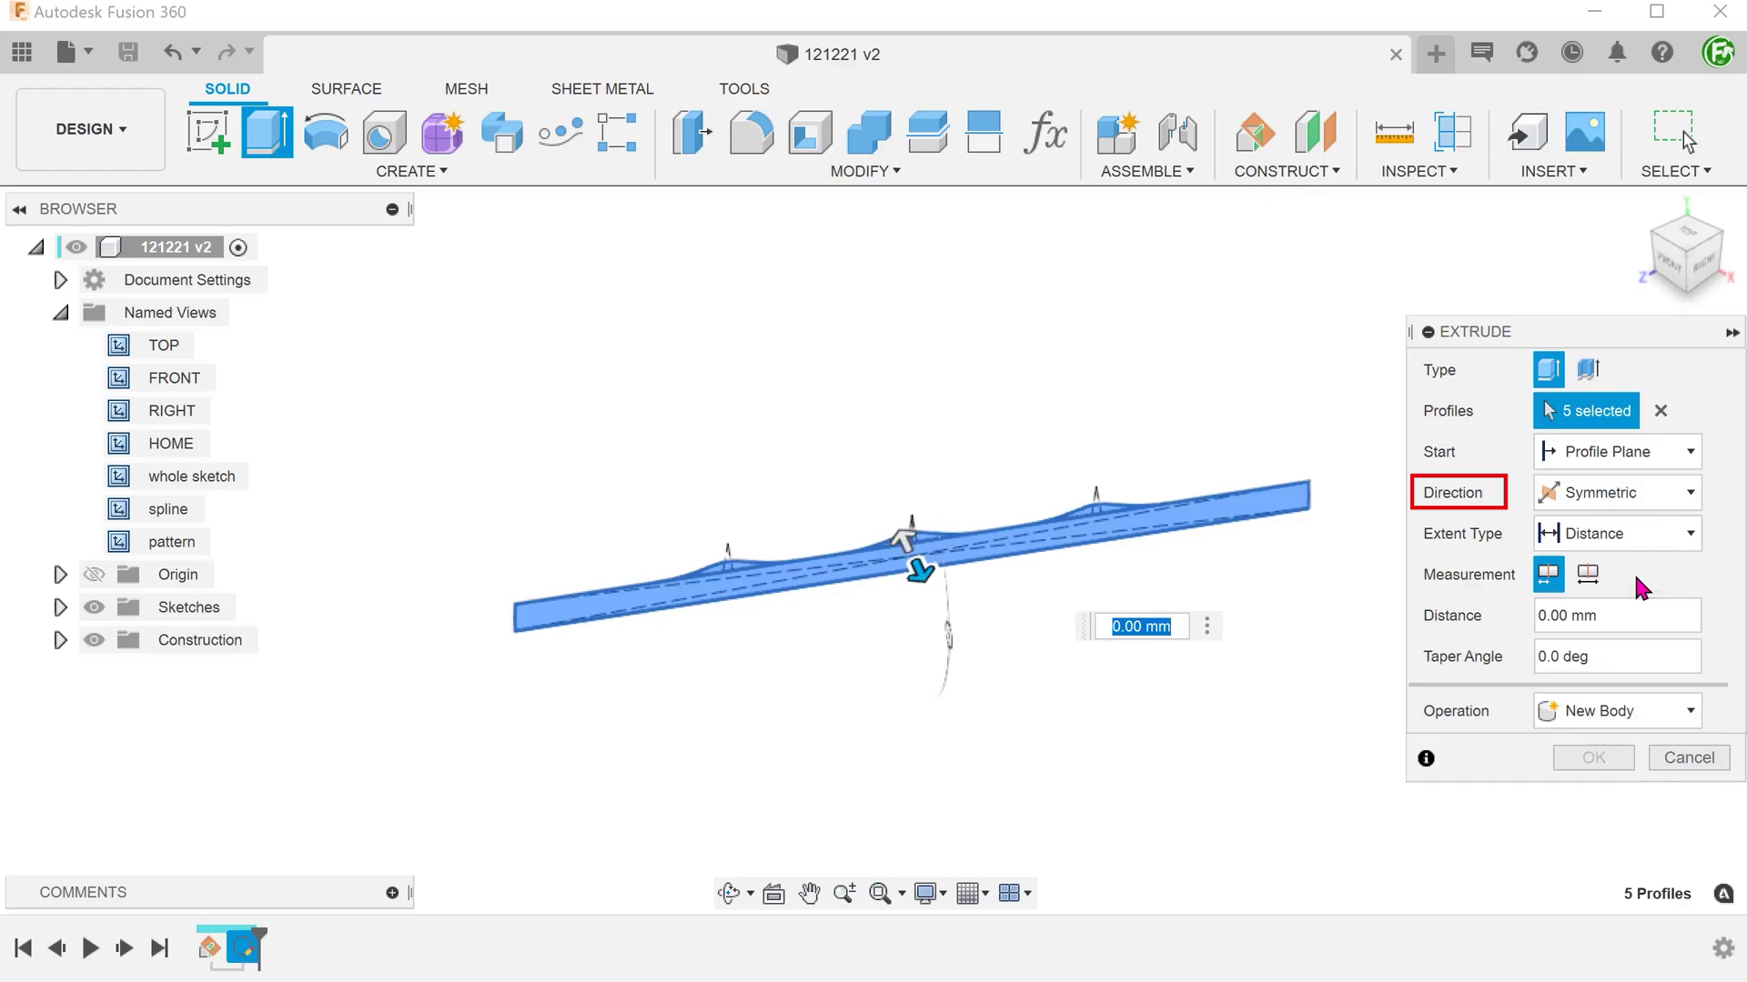
left_click(1637, 615)
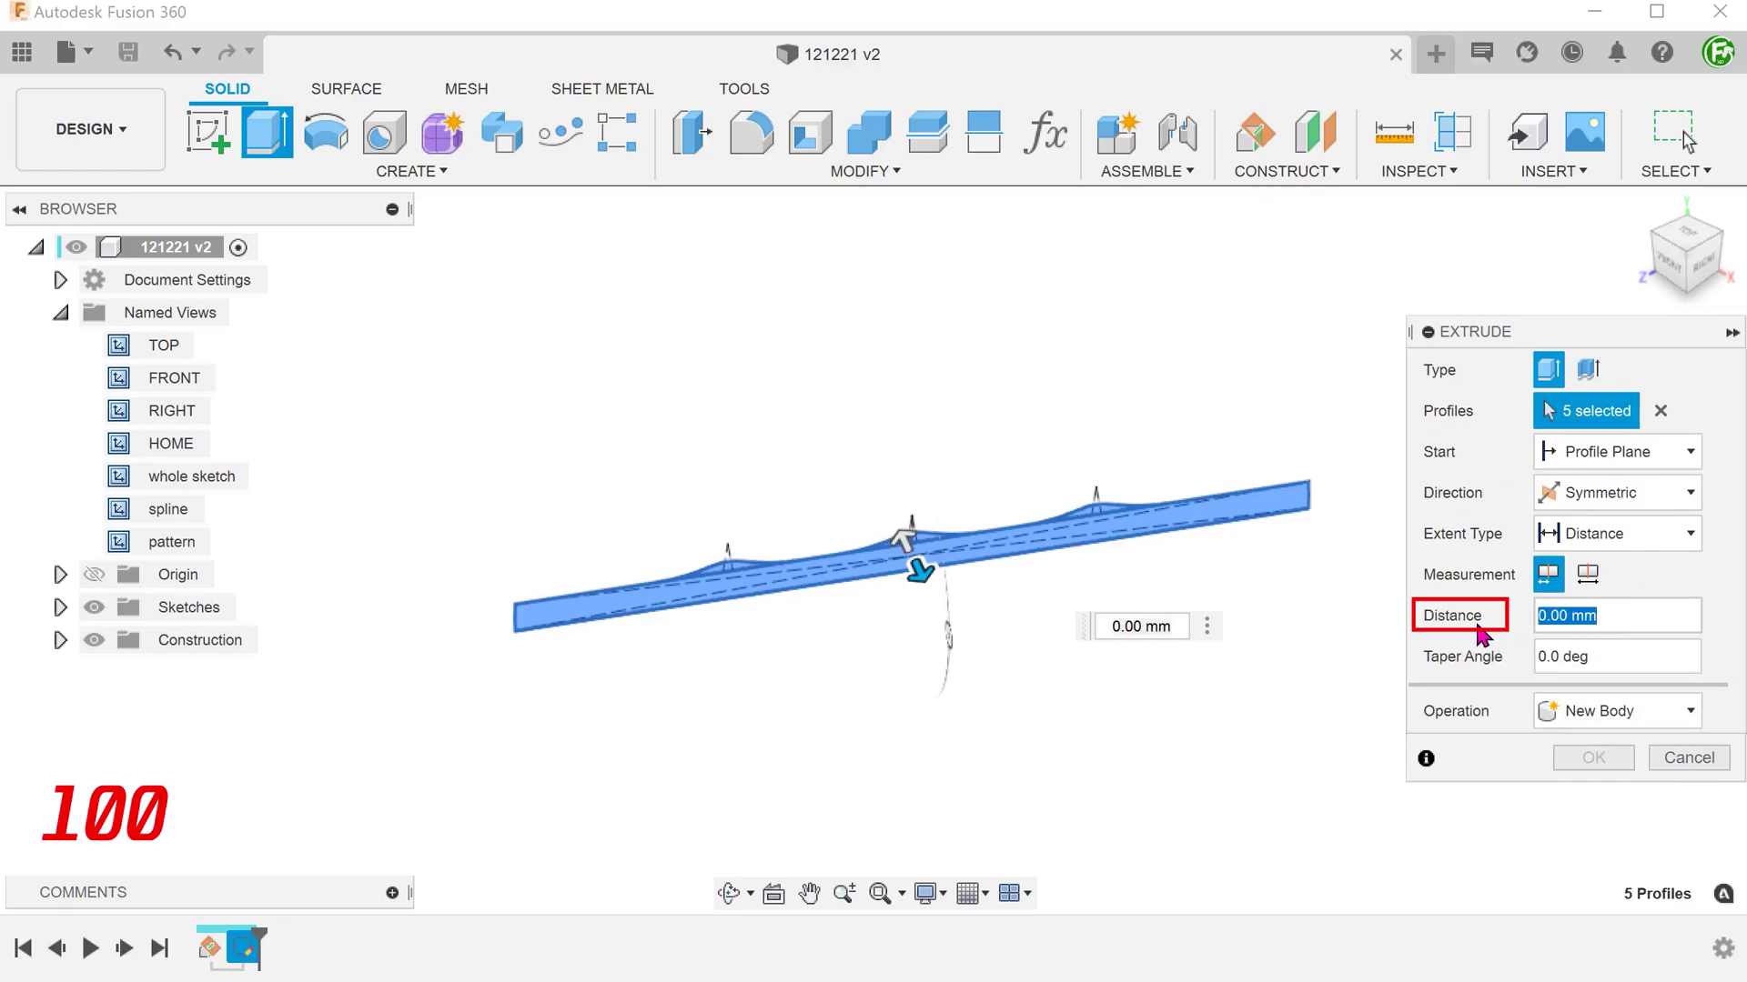
type("100")
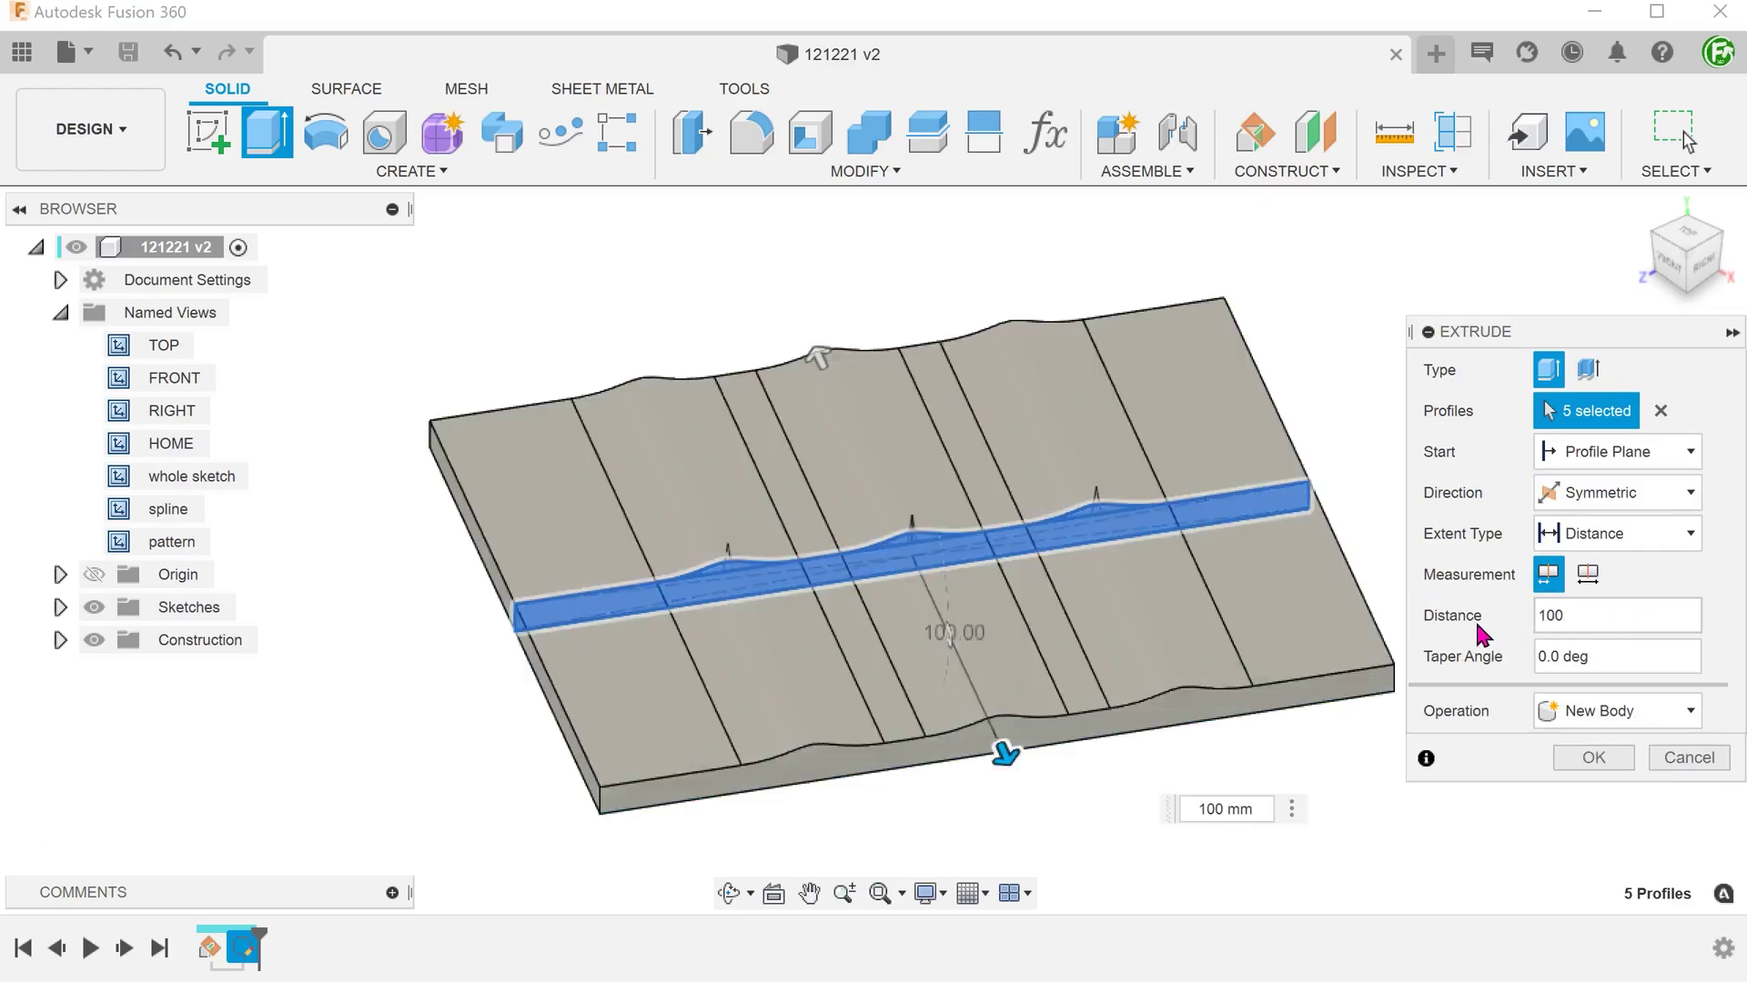
left_click(1574, 761)
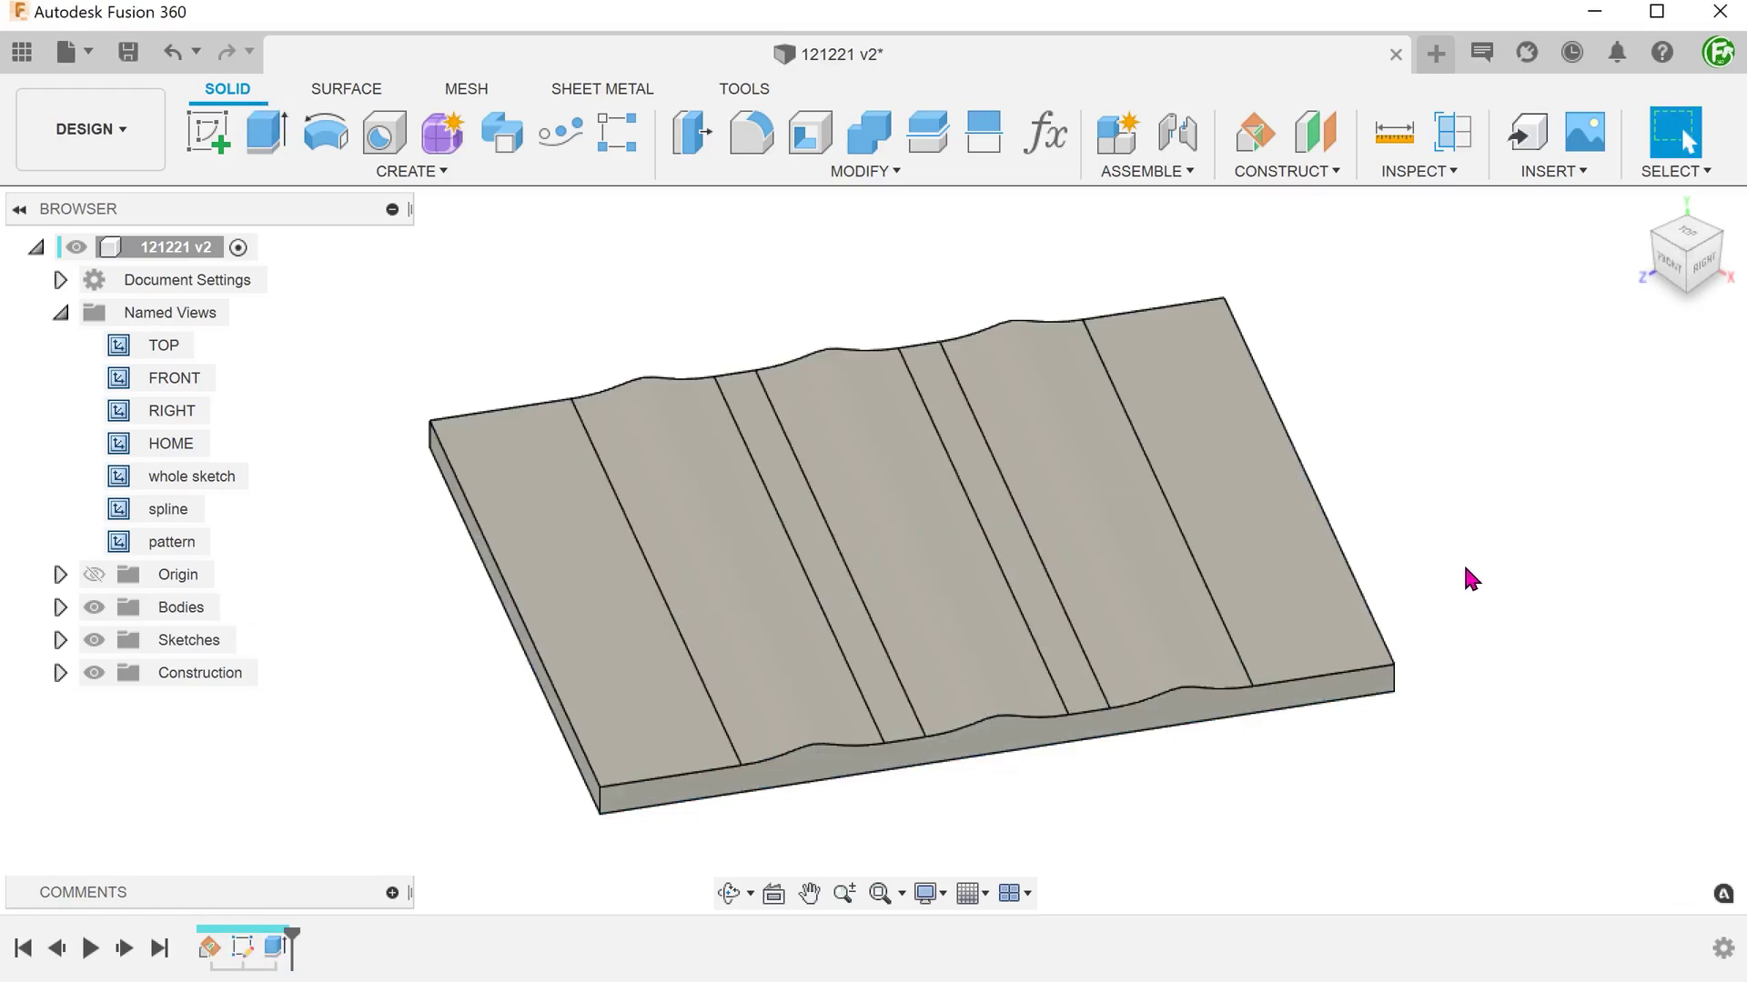
Step: Start a new sketch on the XY ground plane
right_click(1489, 584)
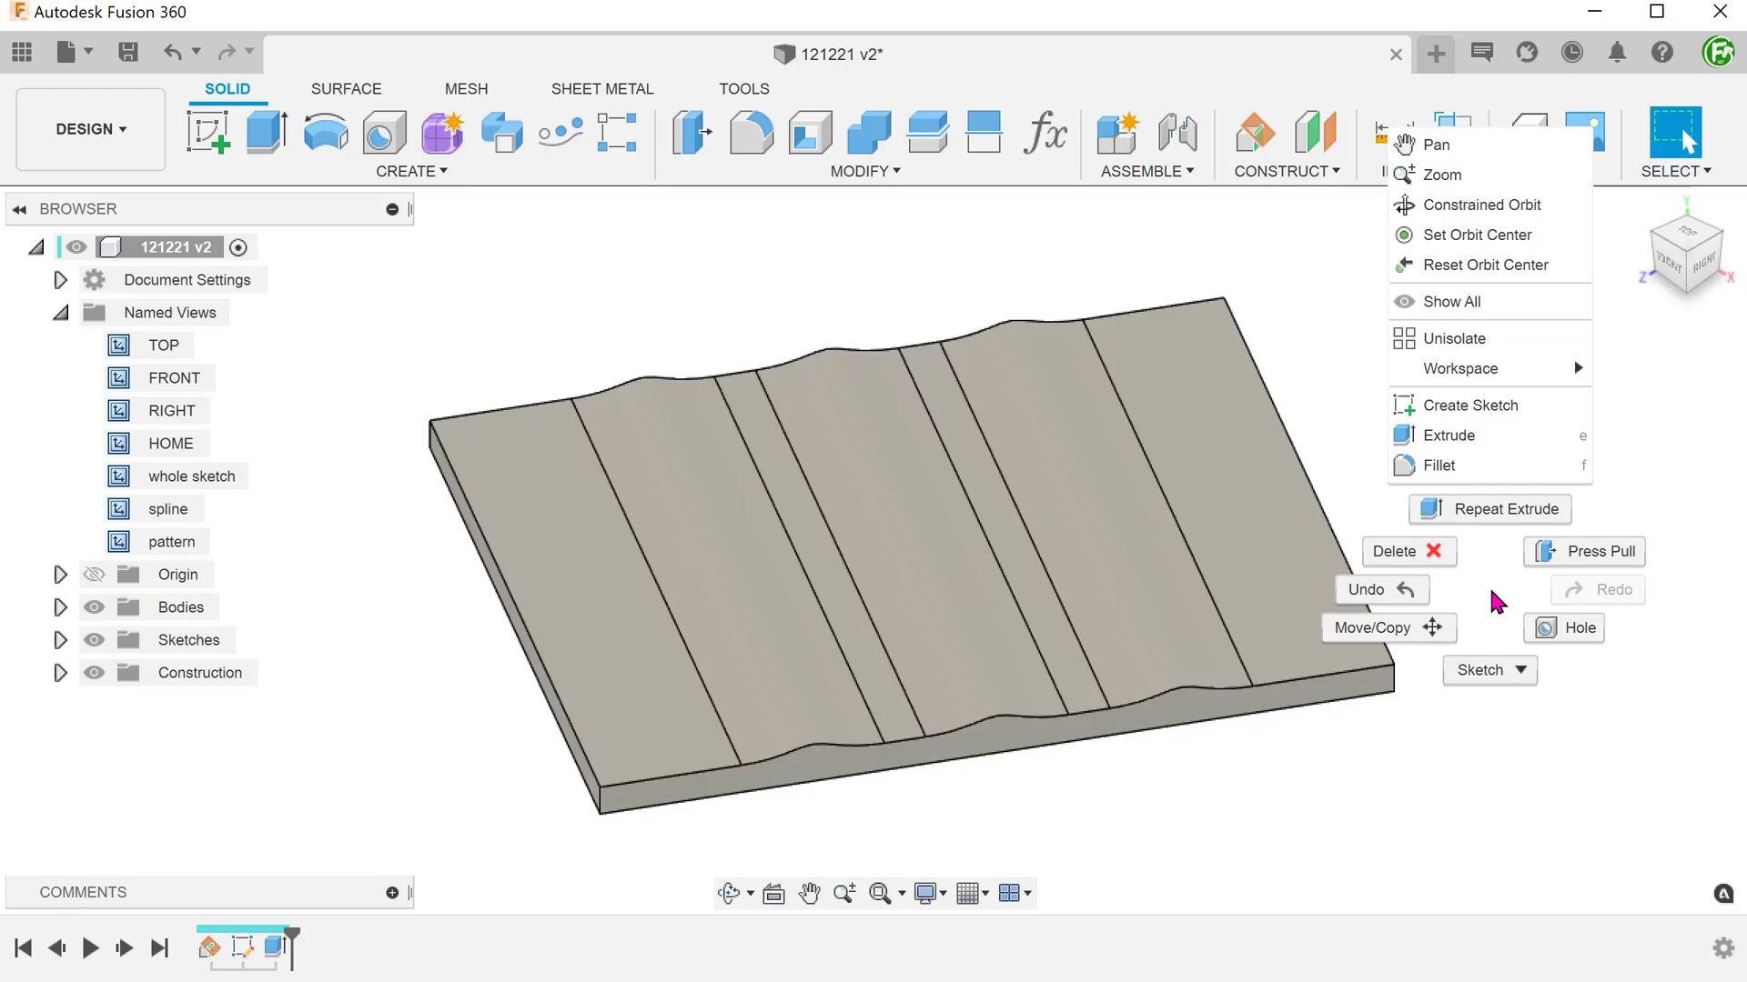
left_click(1492, 406)
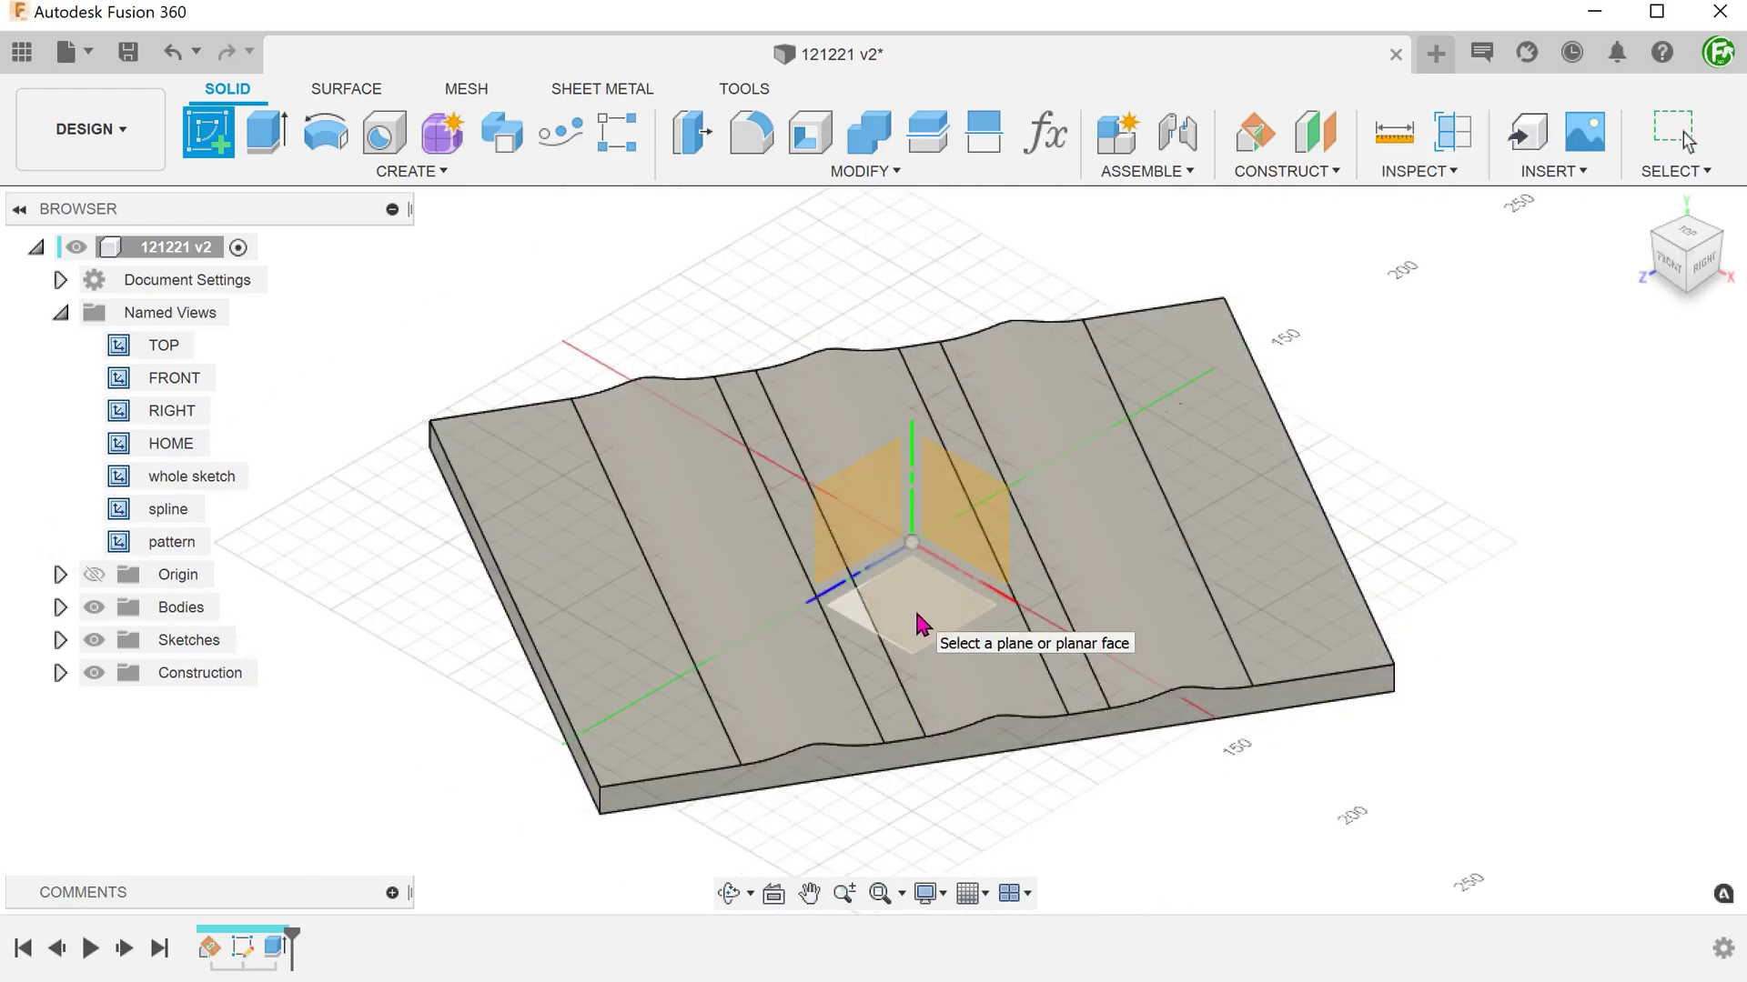
left_click(917, 616)
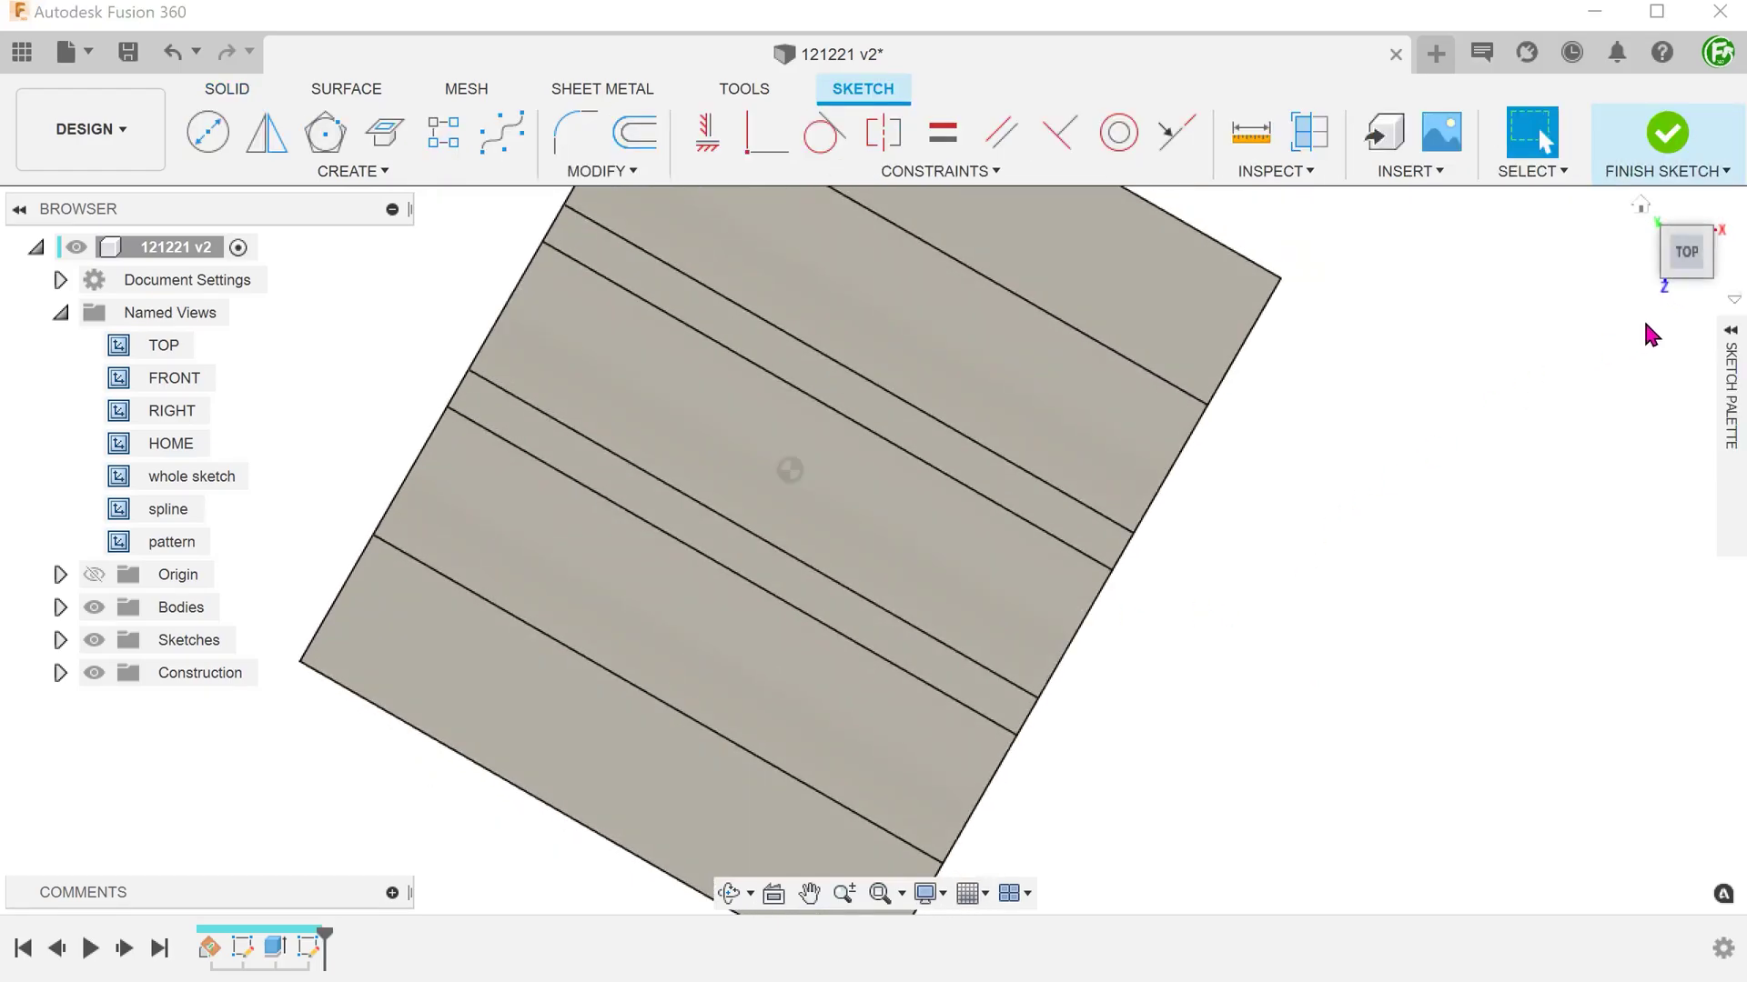
left_click(1730, 330)
Step: Draw a 150 × 80 mm center rectangle at the origin and finish the sketch
key("r")
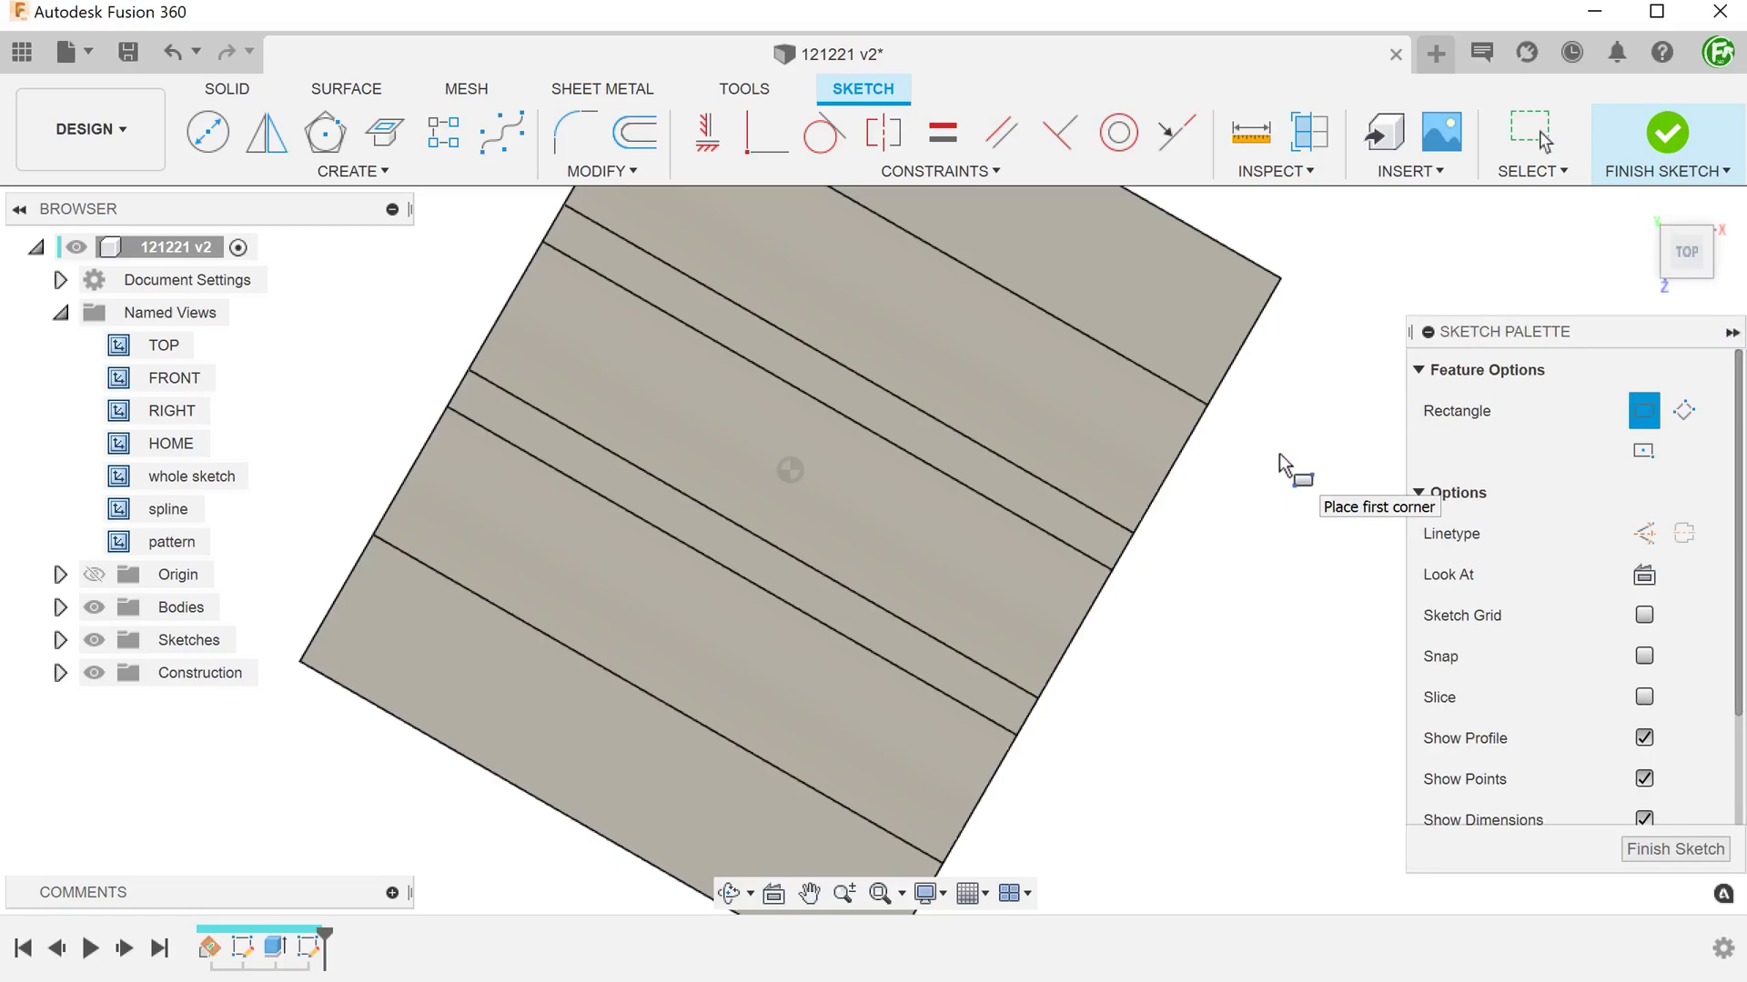
left_click(1644, 451)
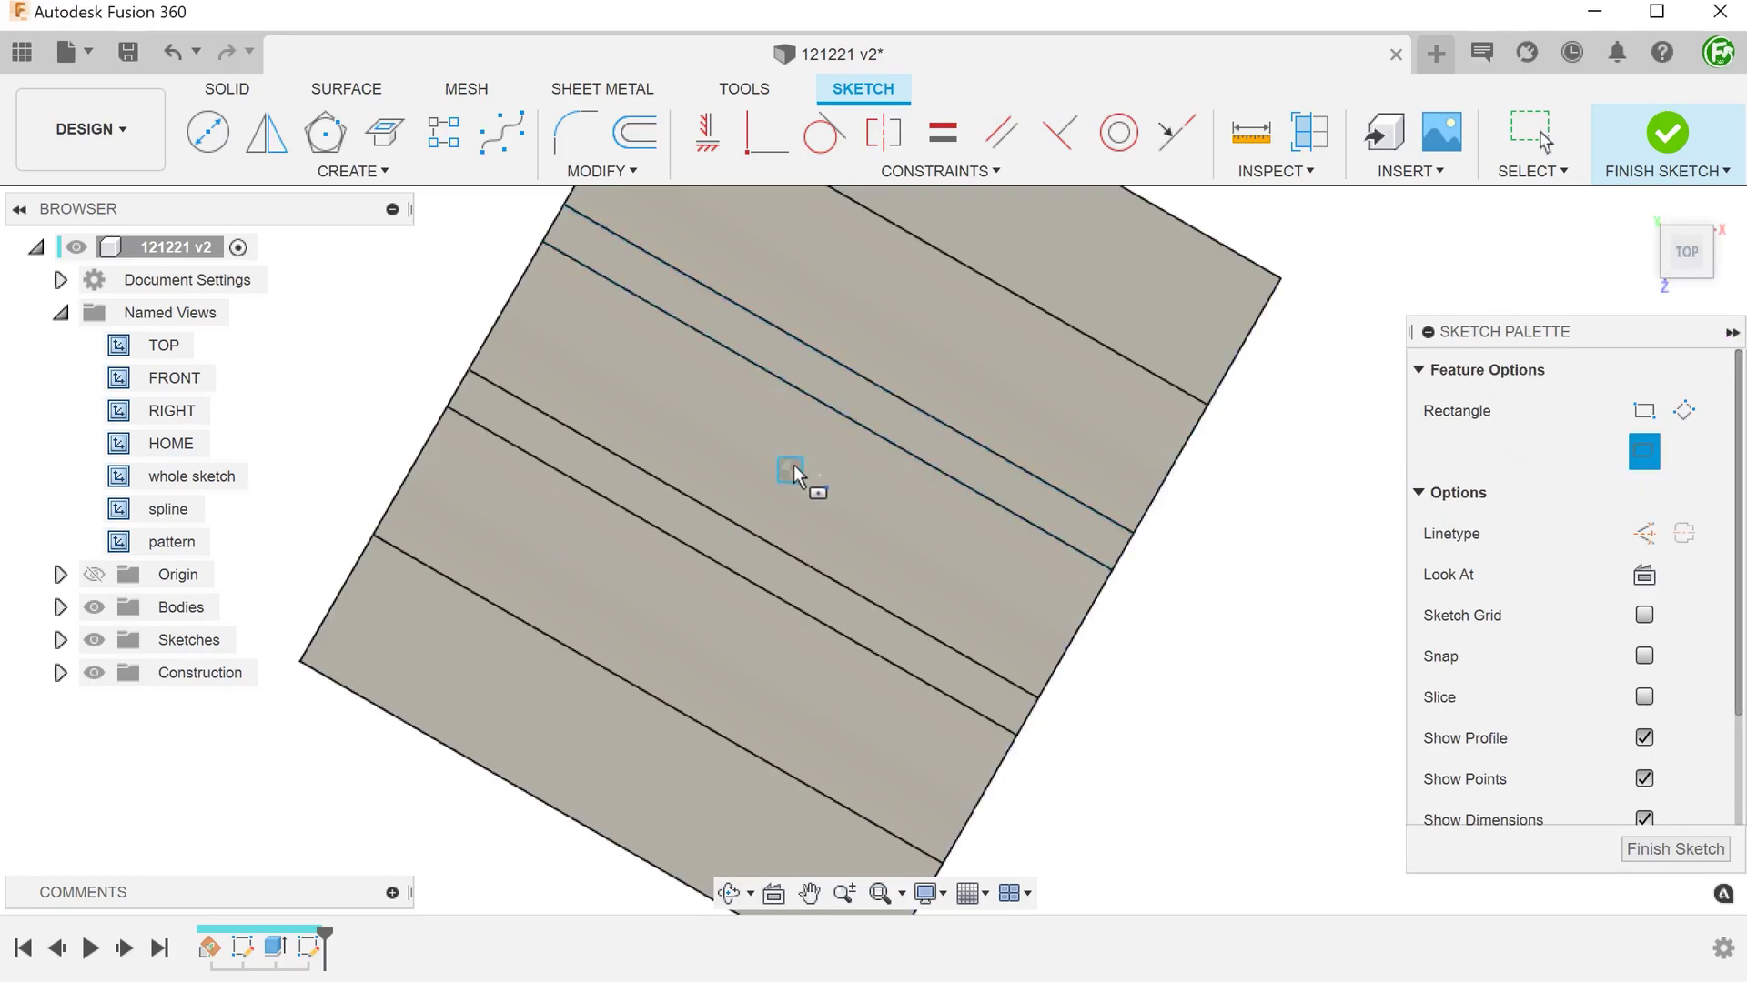
left_click(790, 470)
type("1")
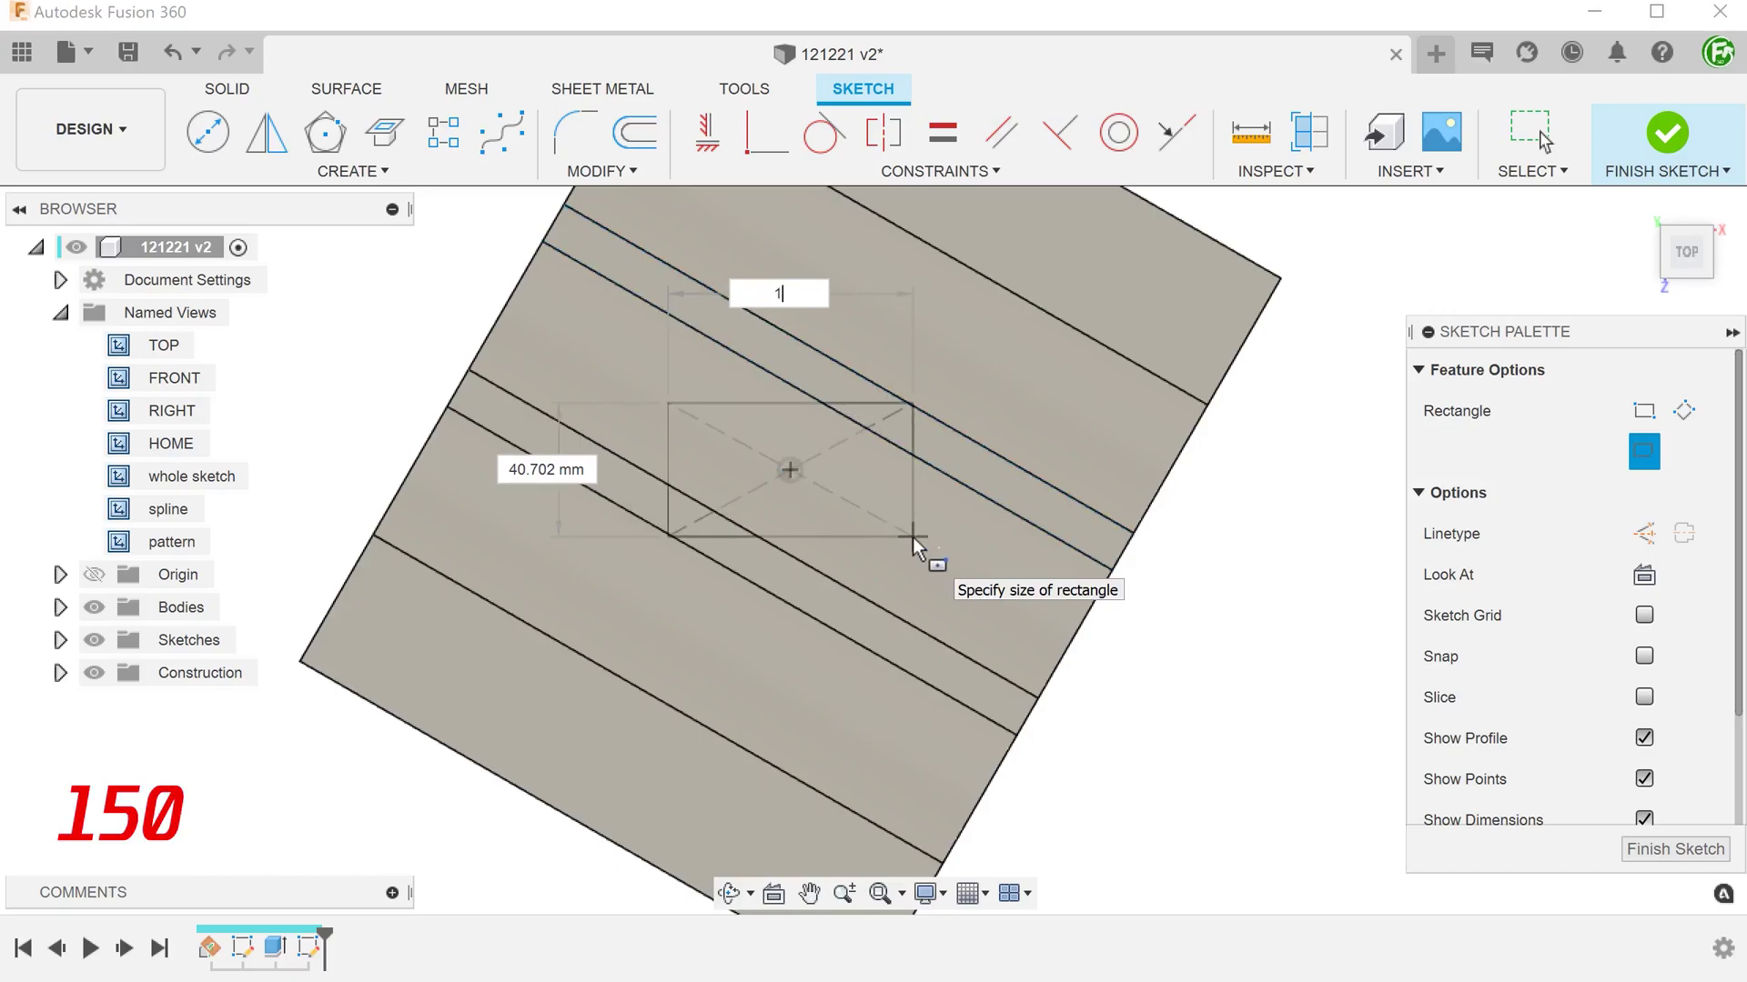
type("50")
key("Tab")
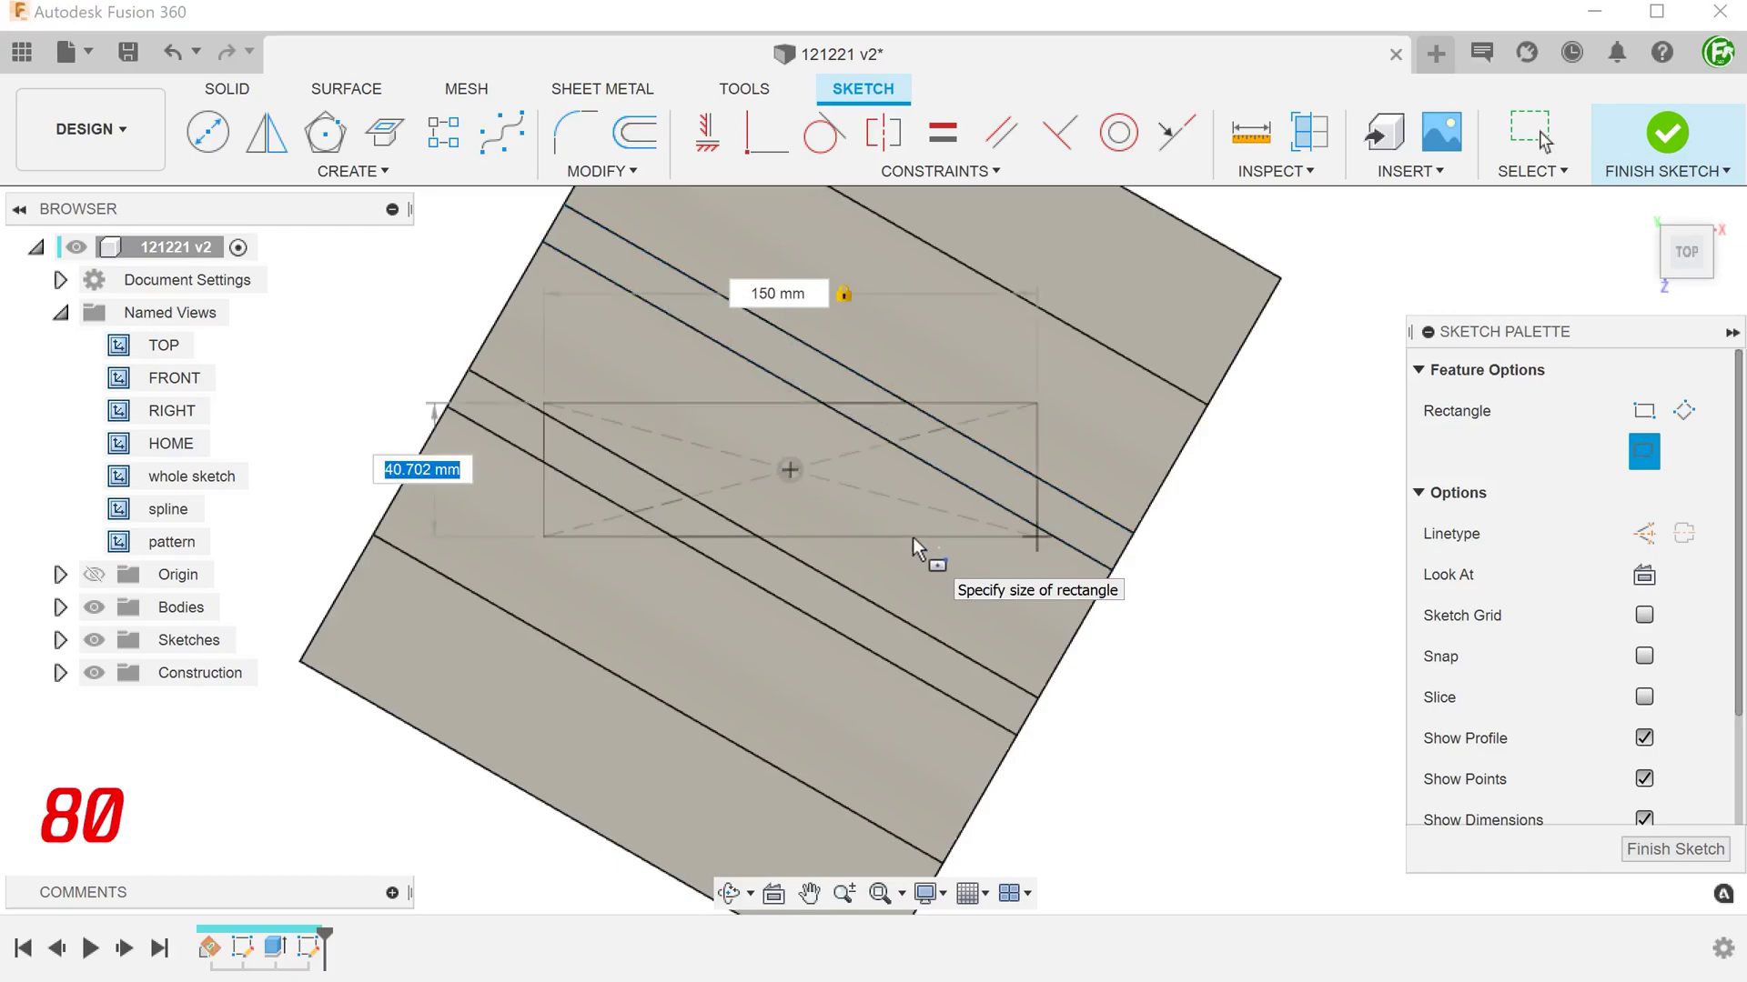
type("80")
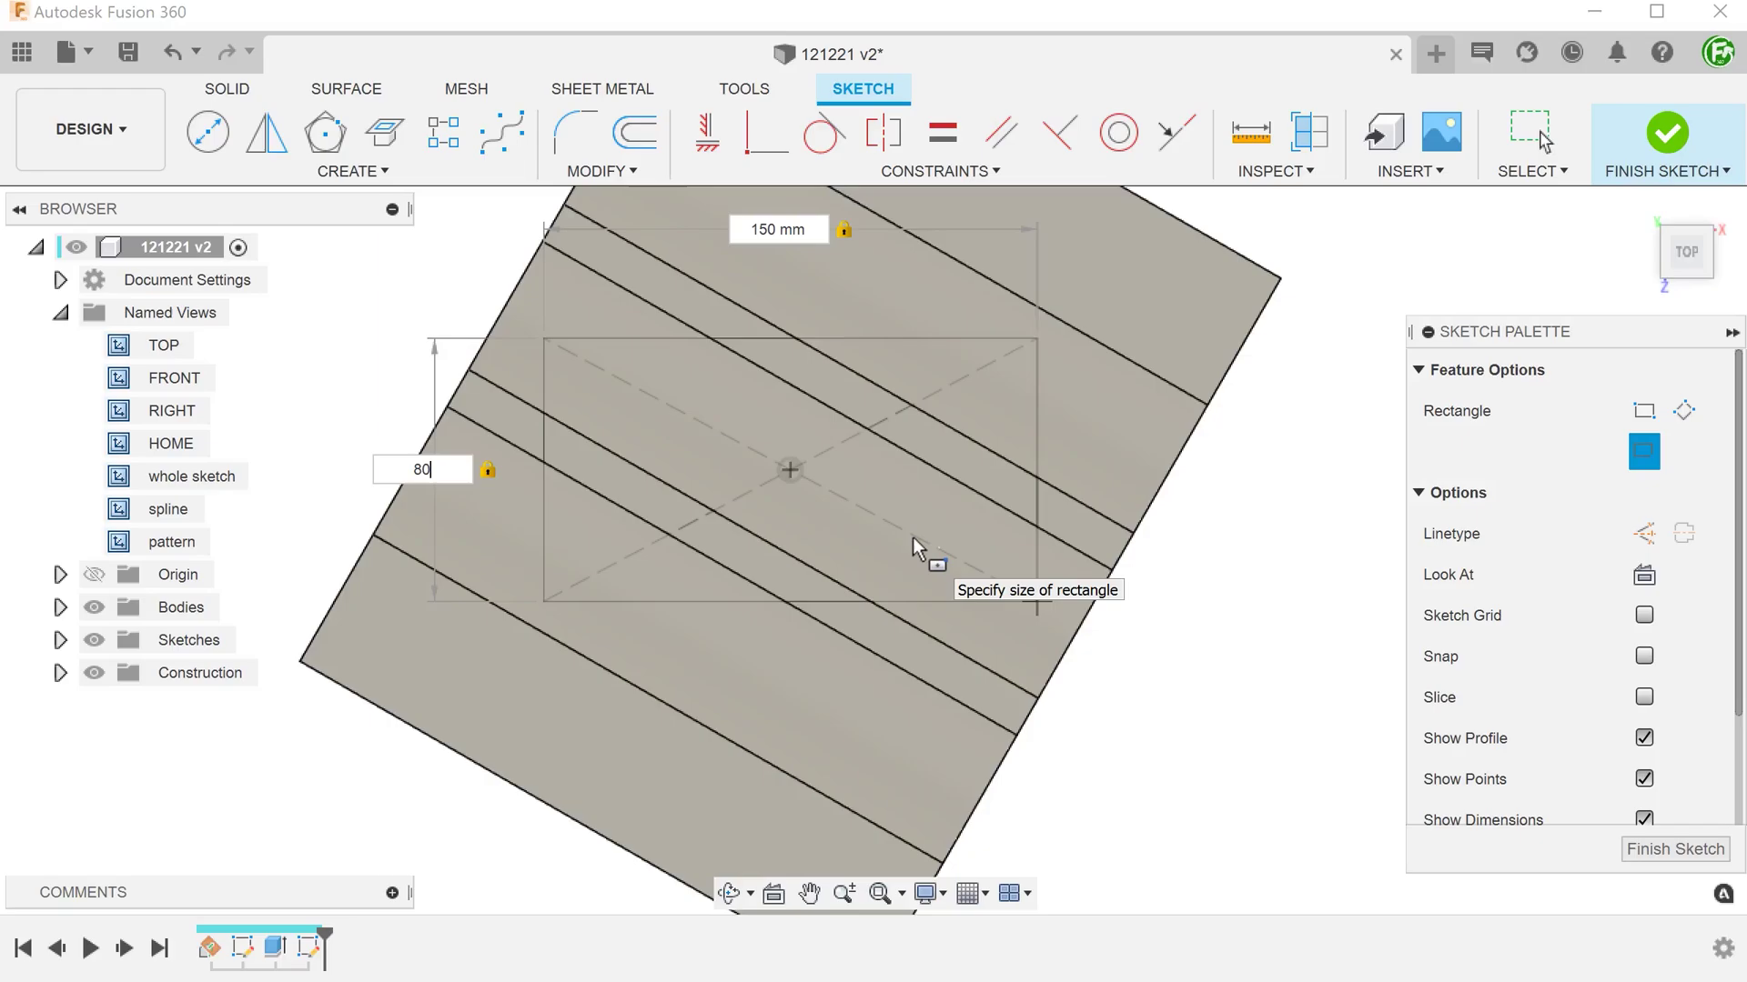
key("Return")
key("Return")
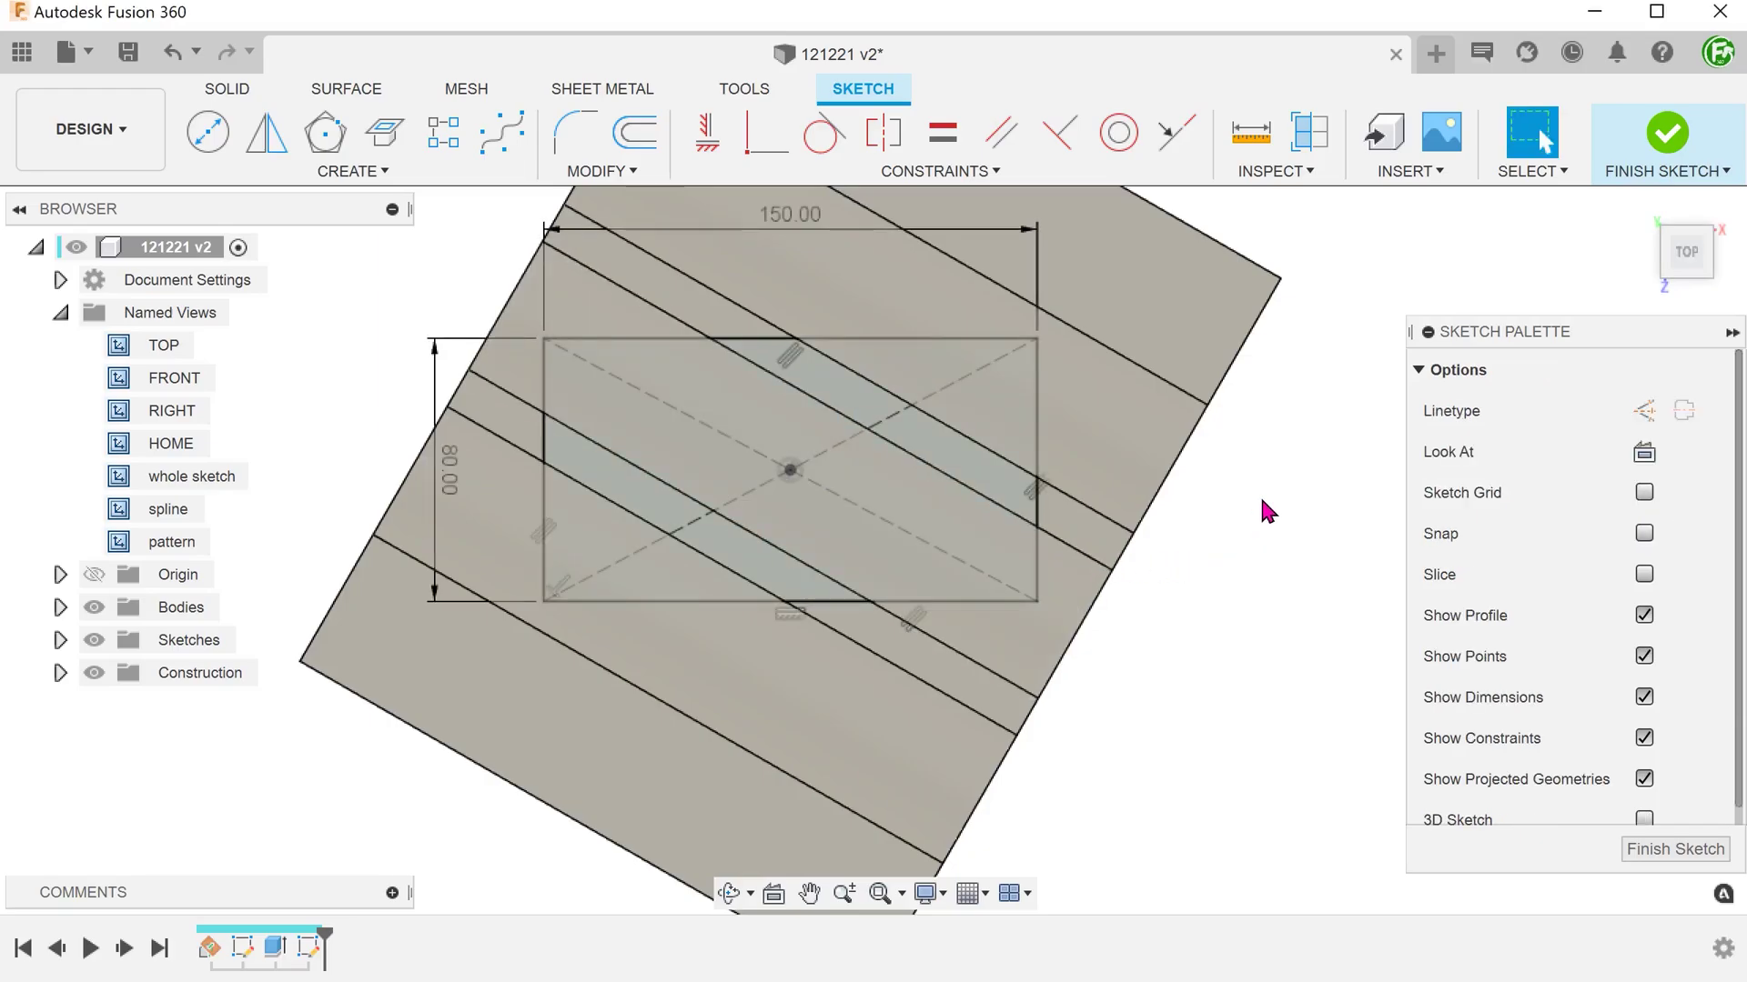
left_click(1666, 136)
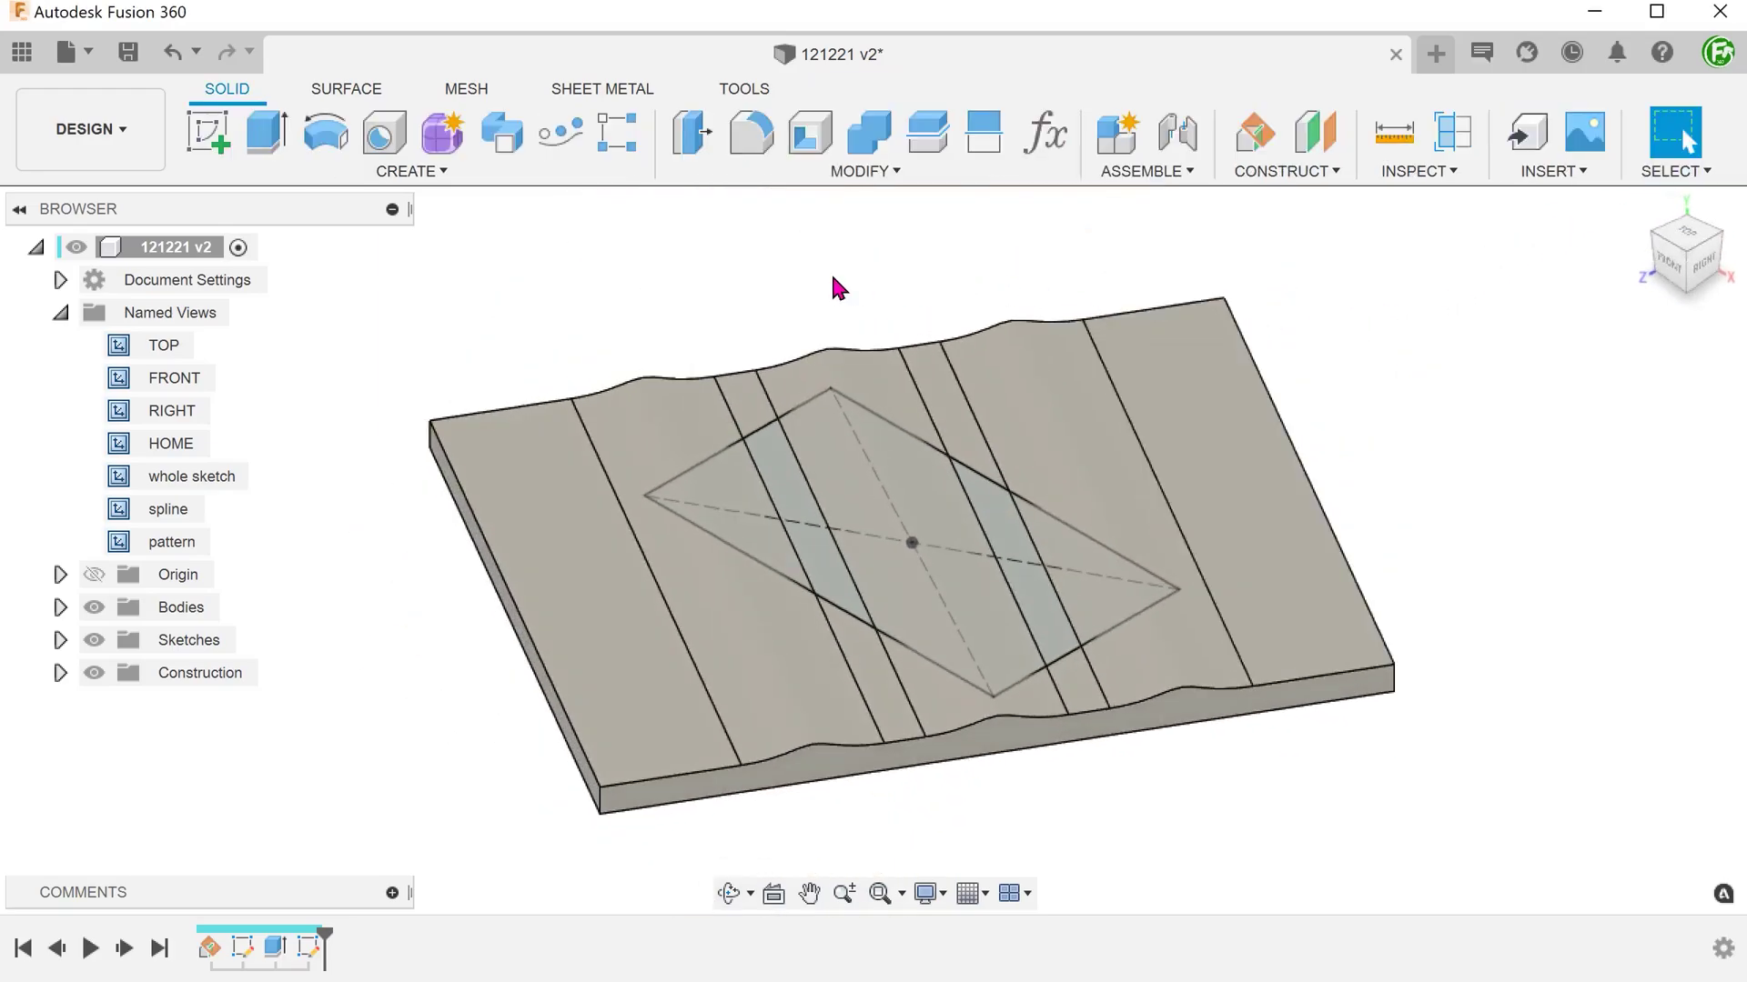
Step: Extrude the 150 × 80 rectangle two-sided through All on both sides with Intersect
key("e")
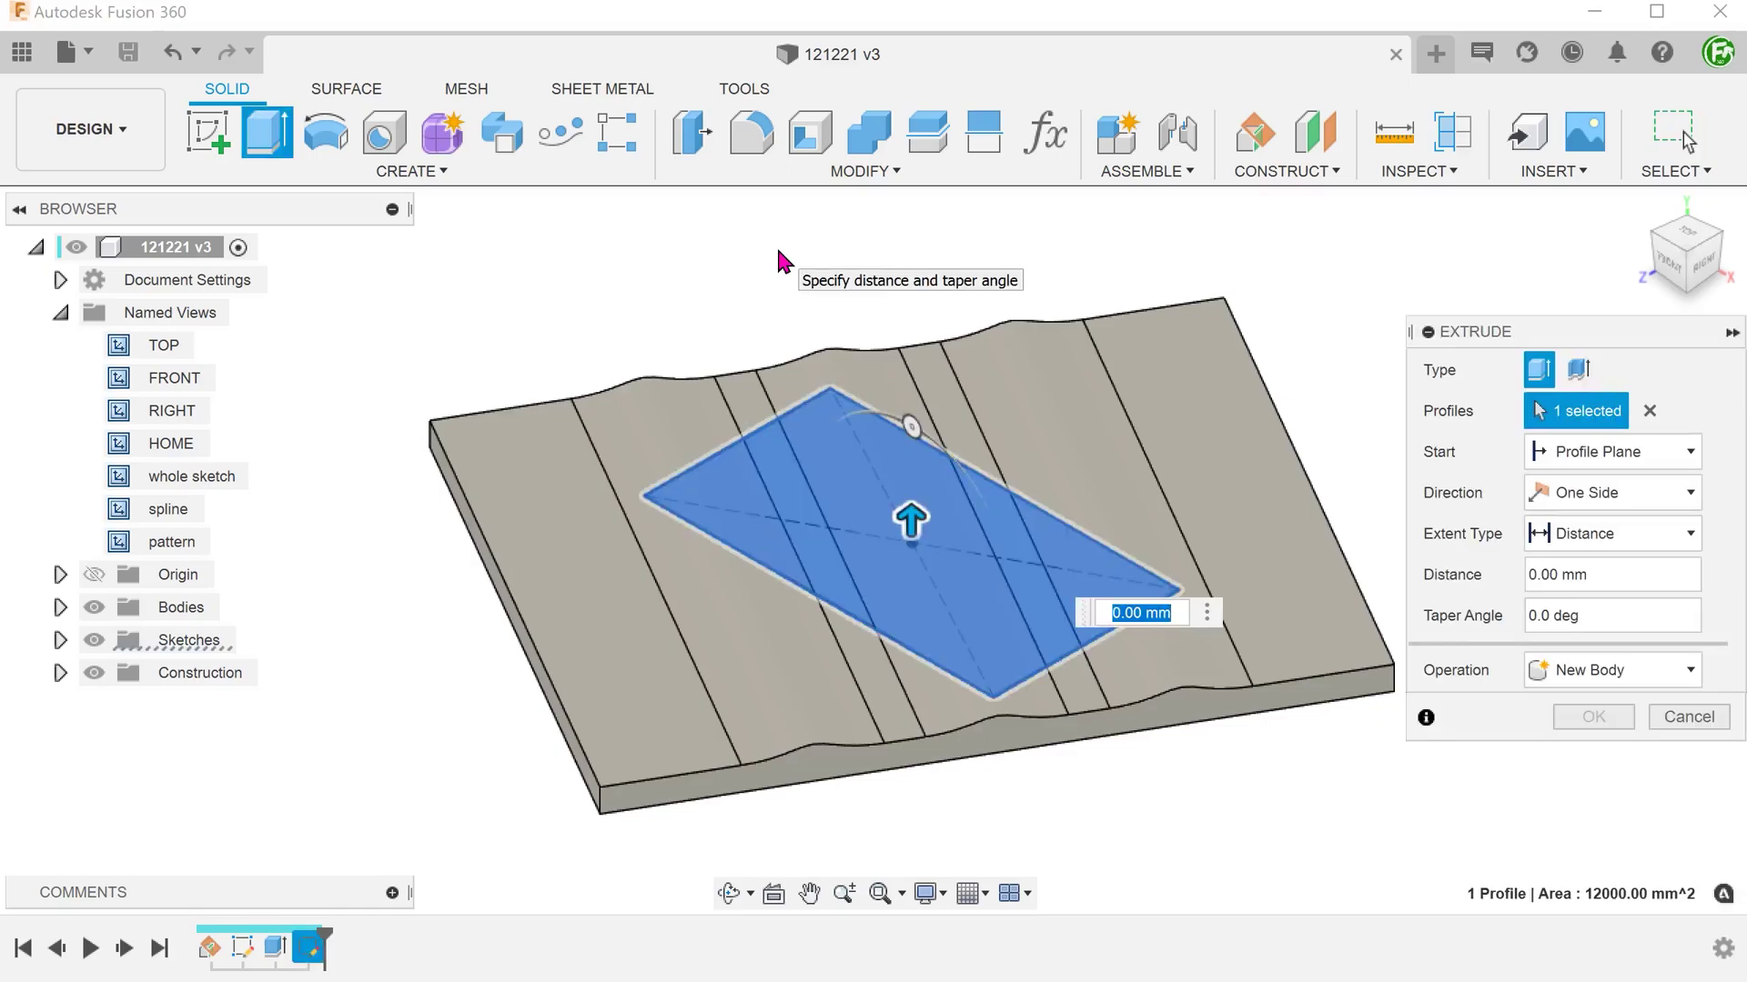
left_click(1599, 492)
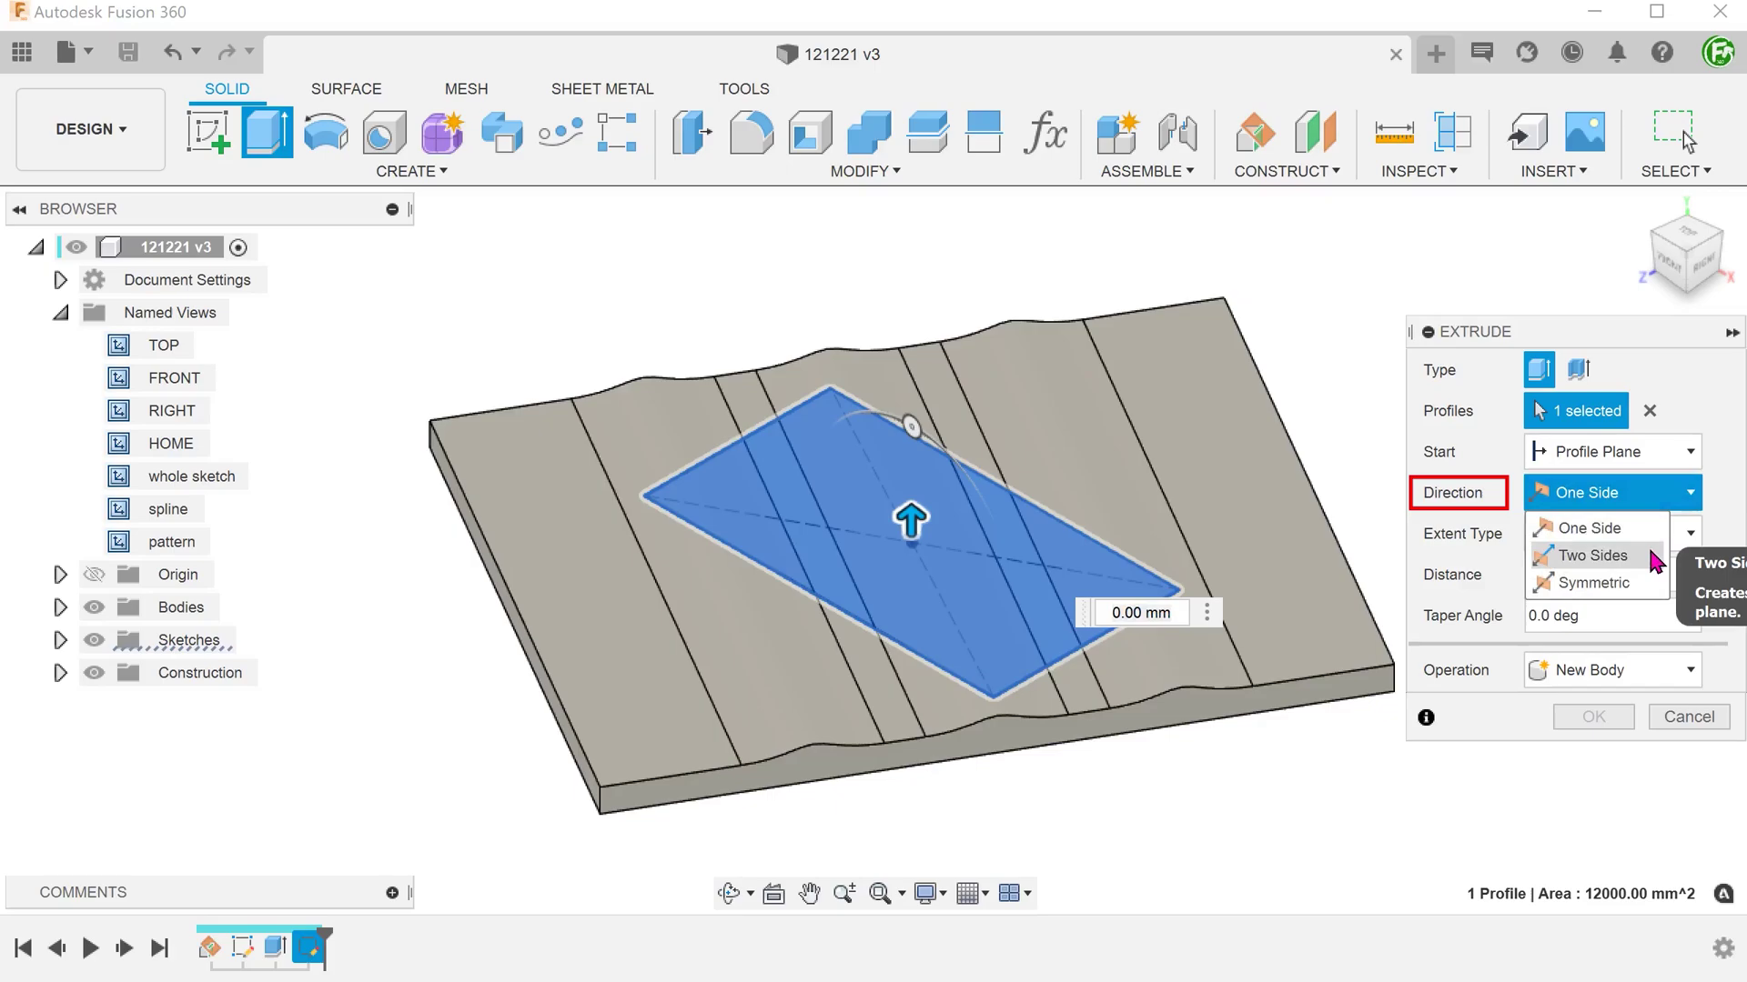
left_click(1594, 555)
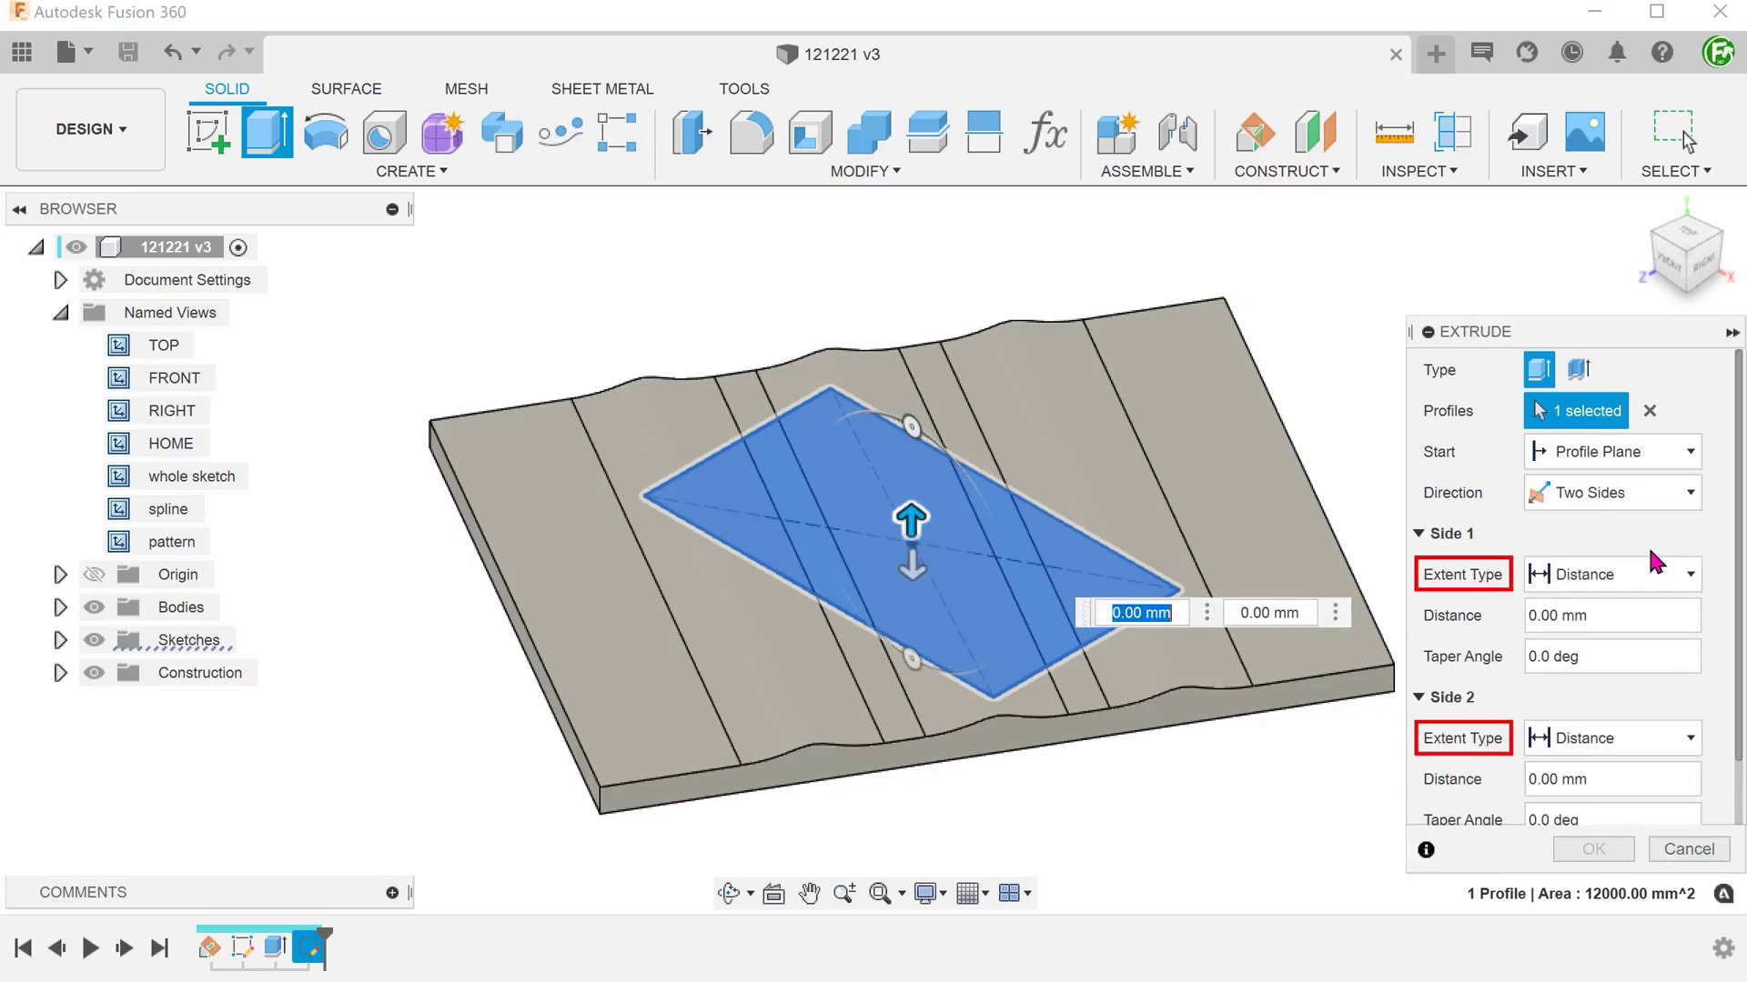
left_click(1628, 578)
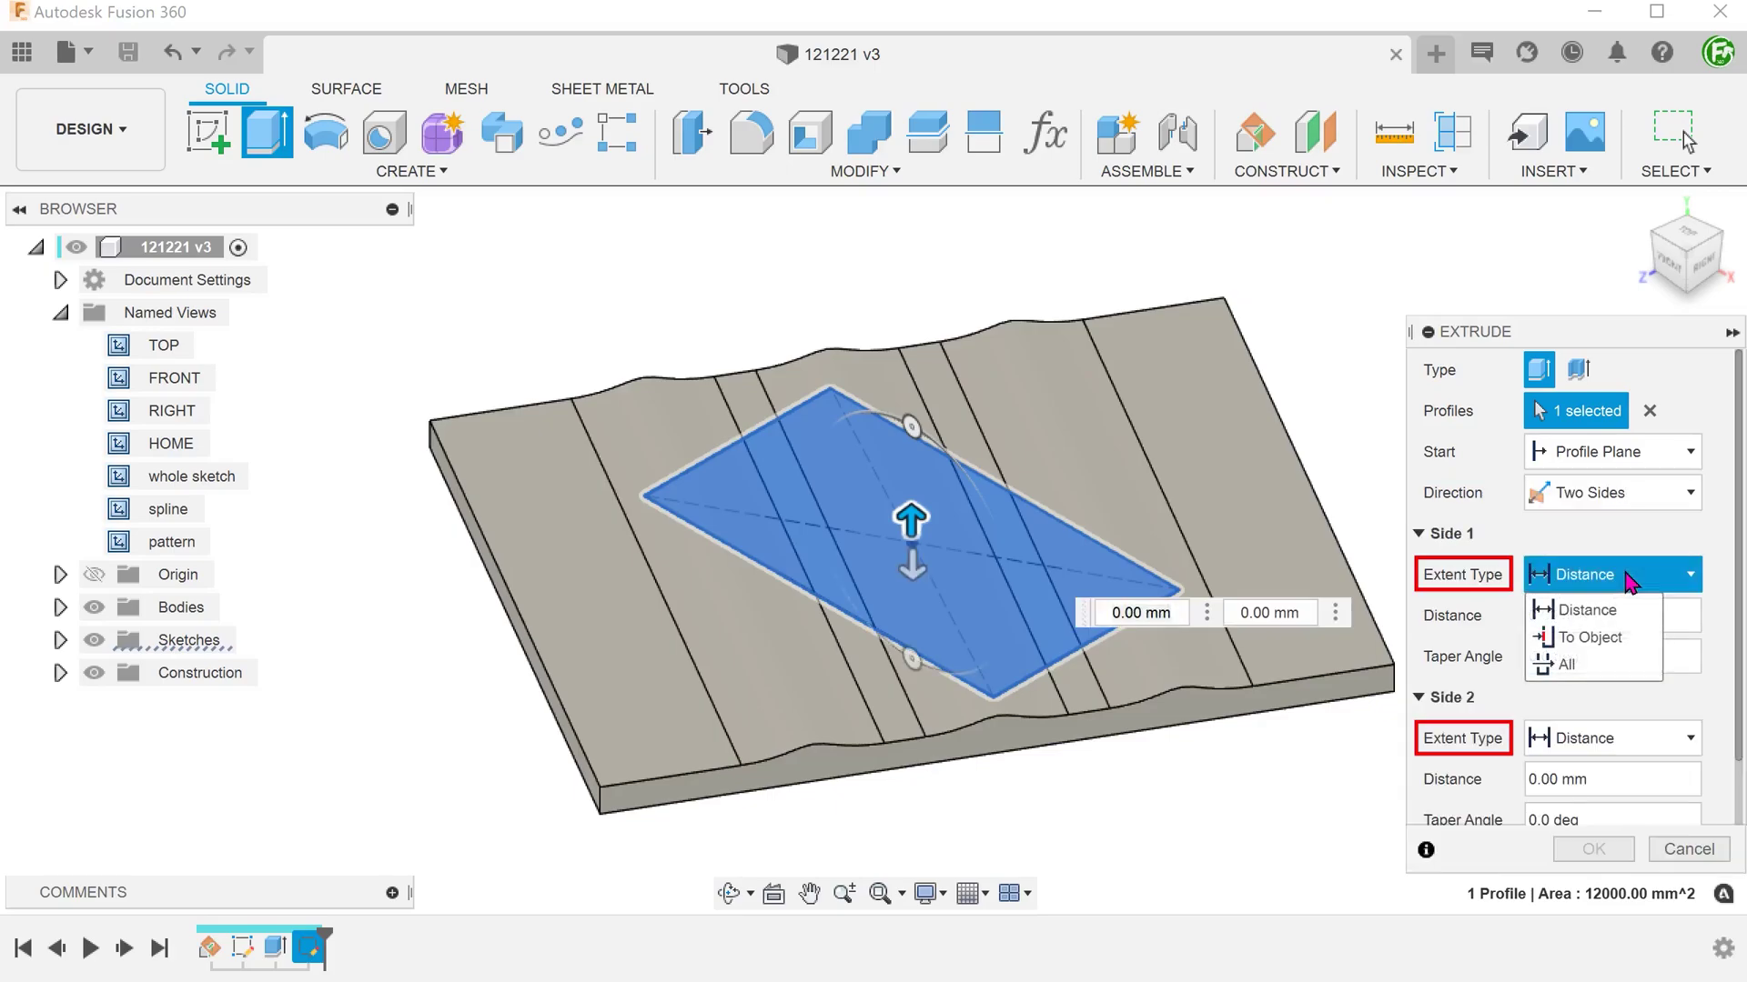
left_click(1566, 665)
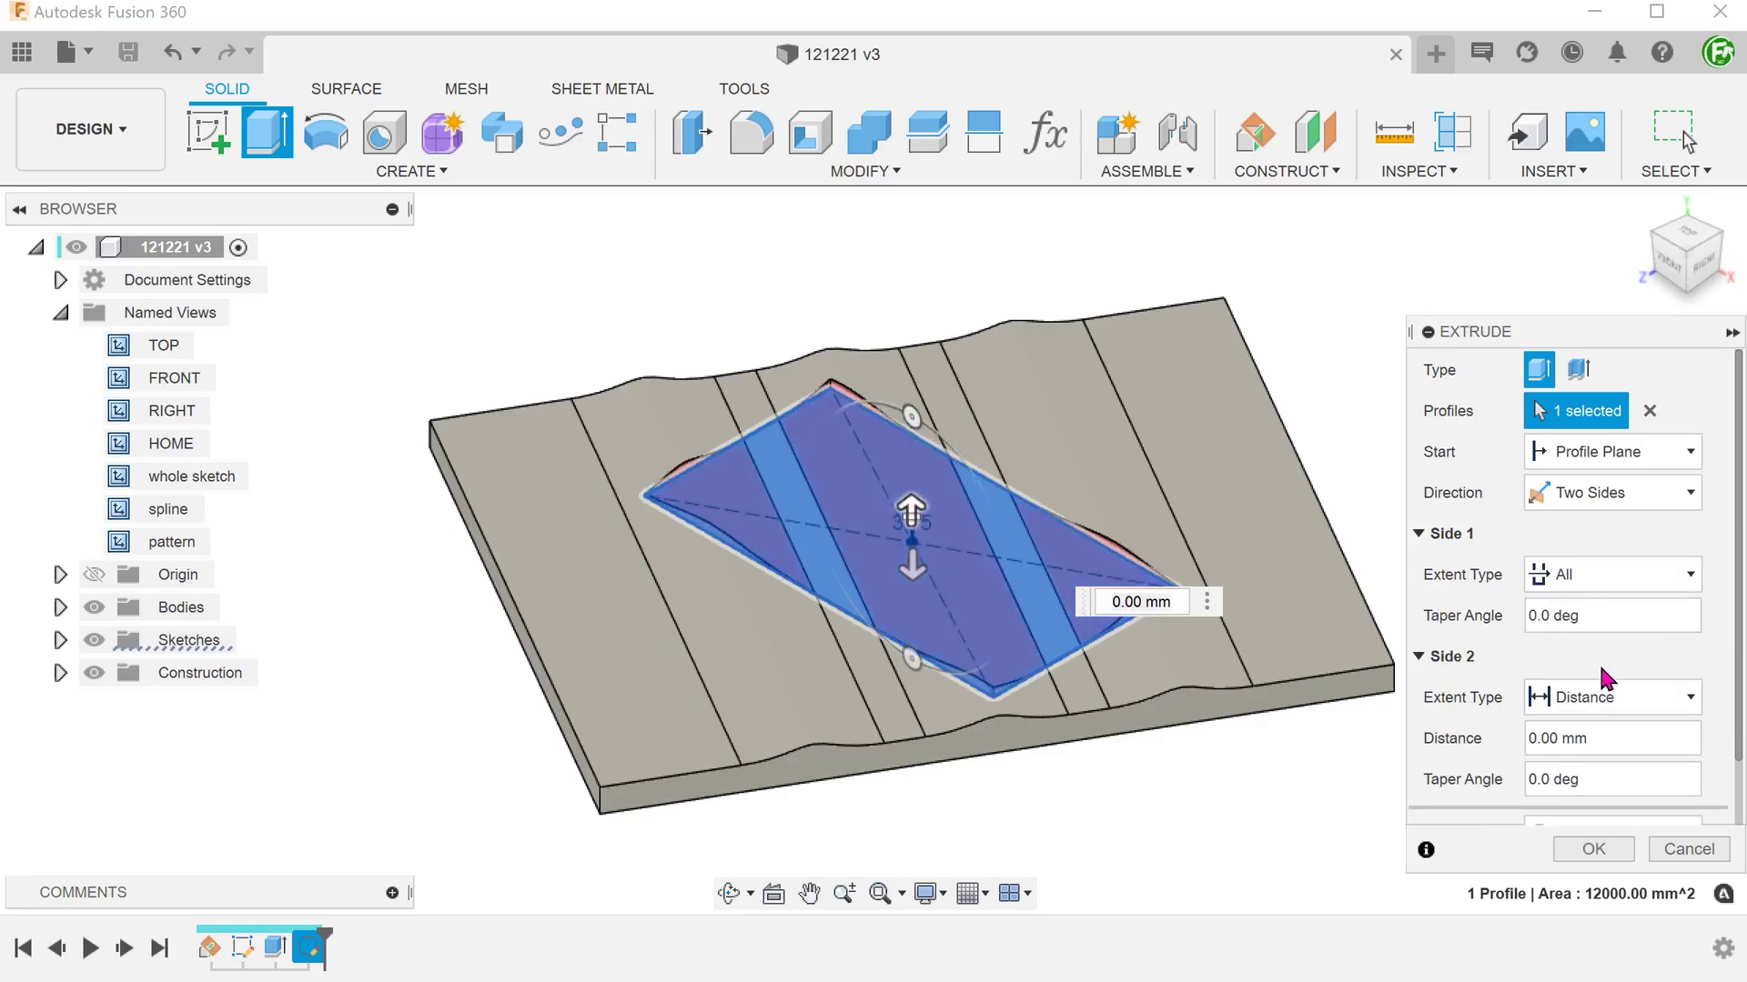
left_click(1608, 703)
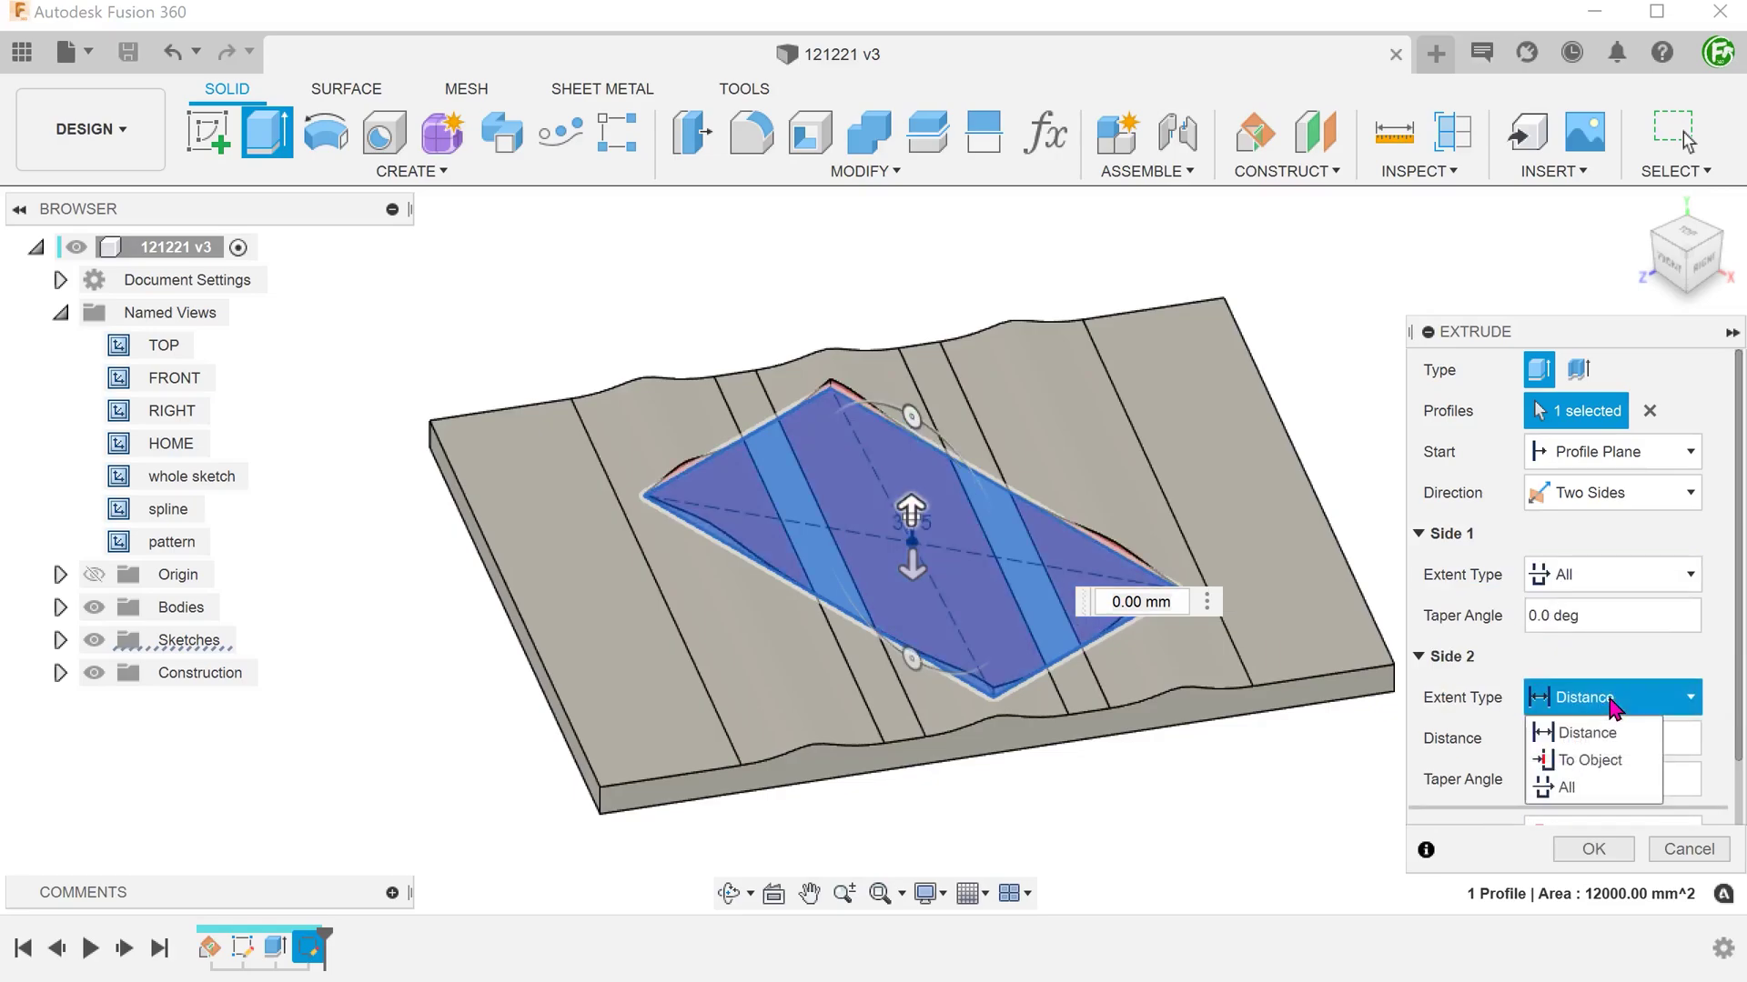
left_click(1620, 787)
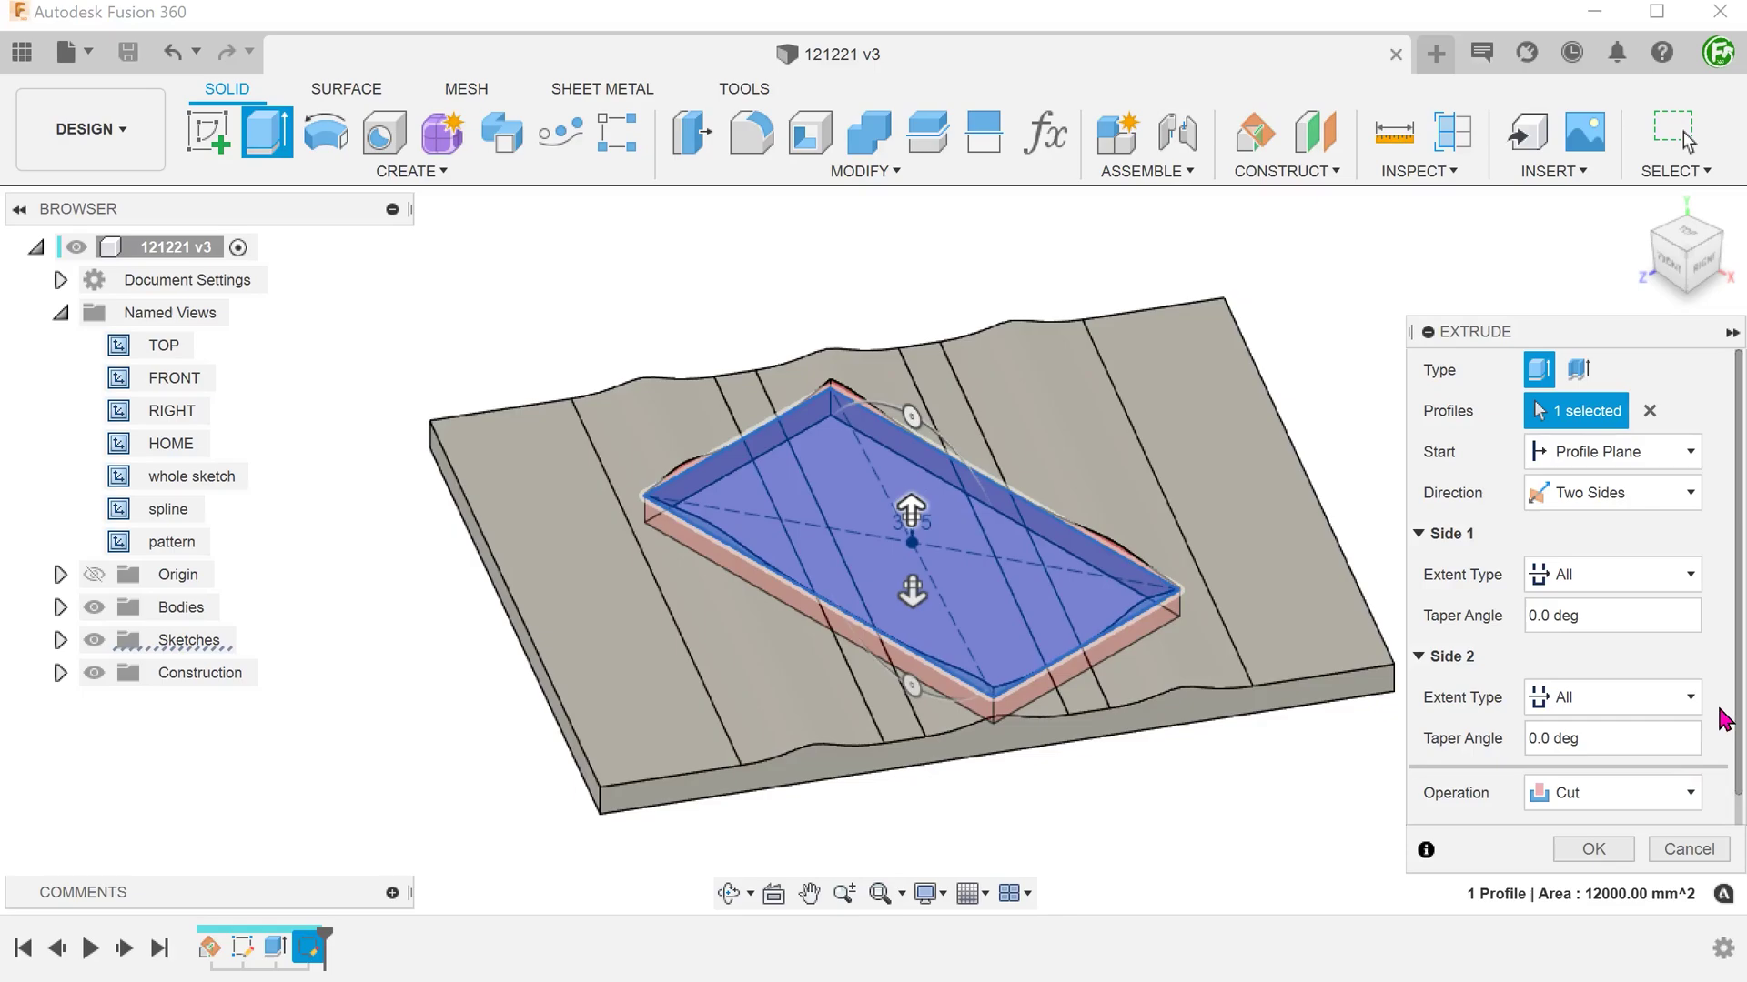
left_click(1608, 789)
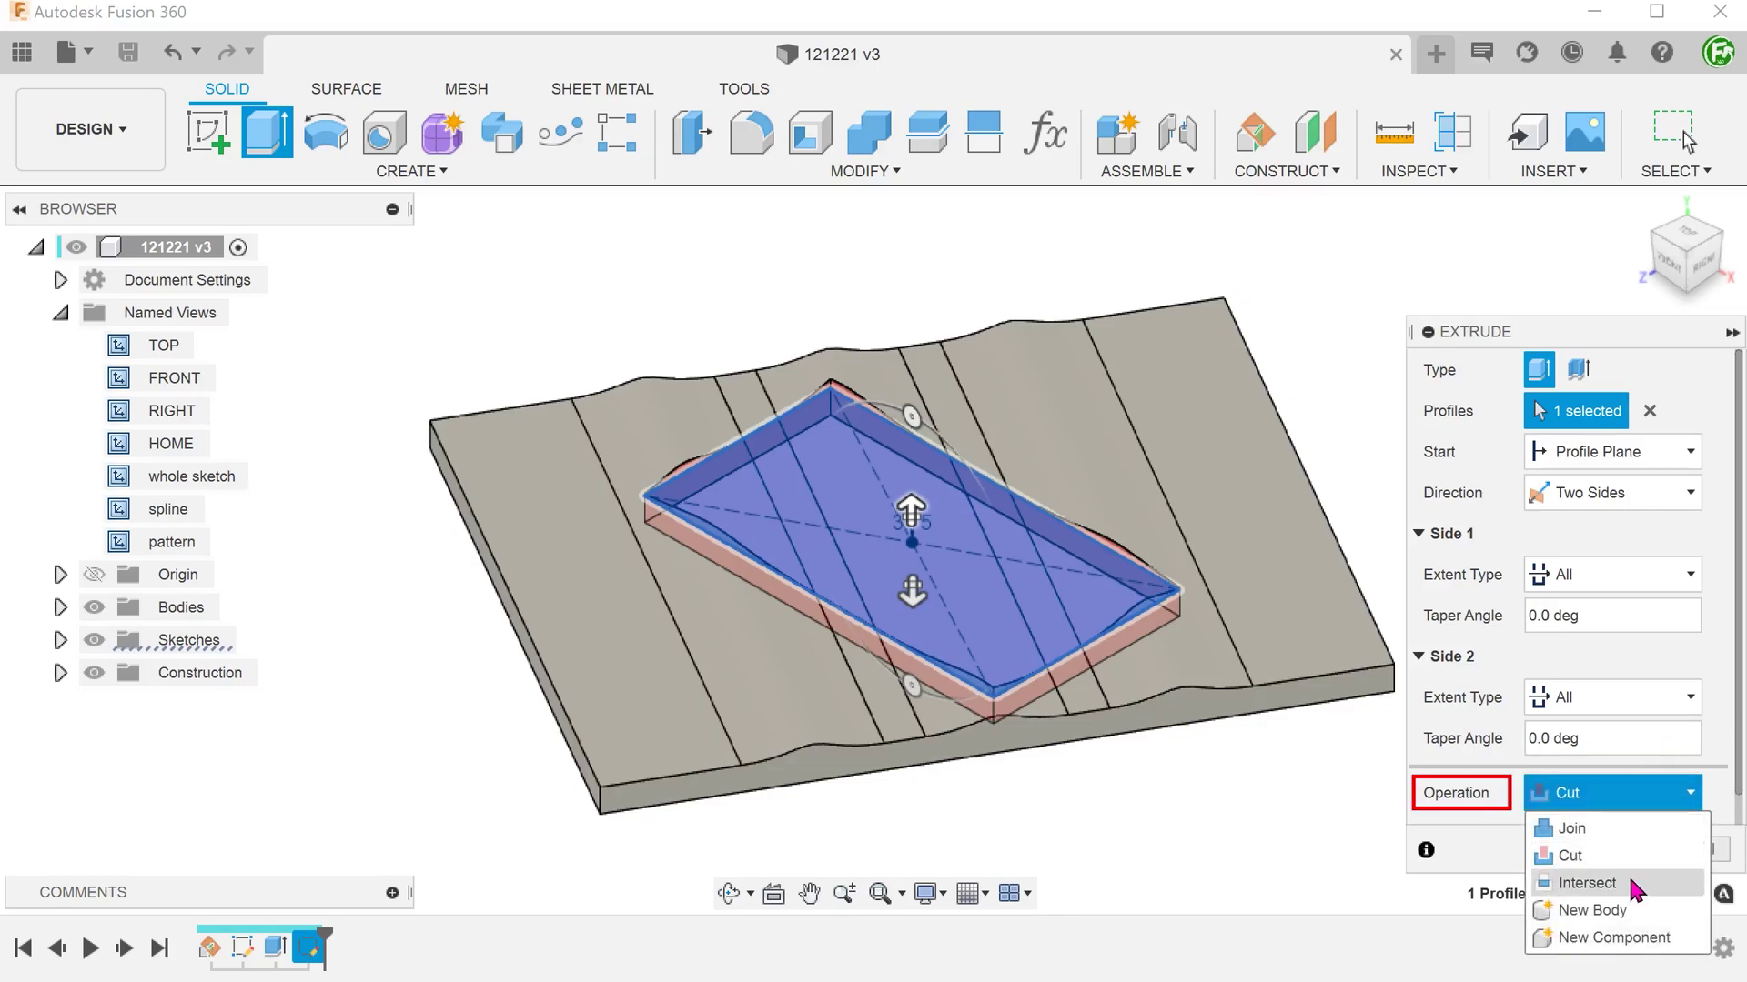
left_click(1587, 883)
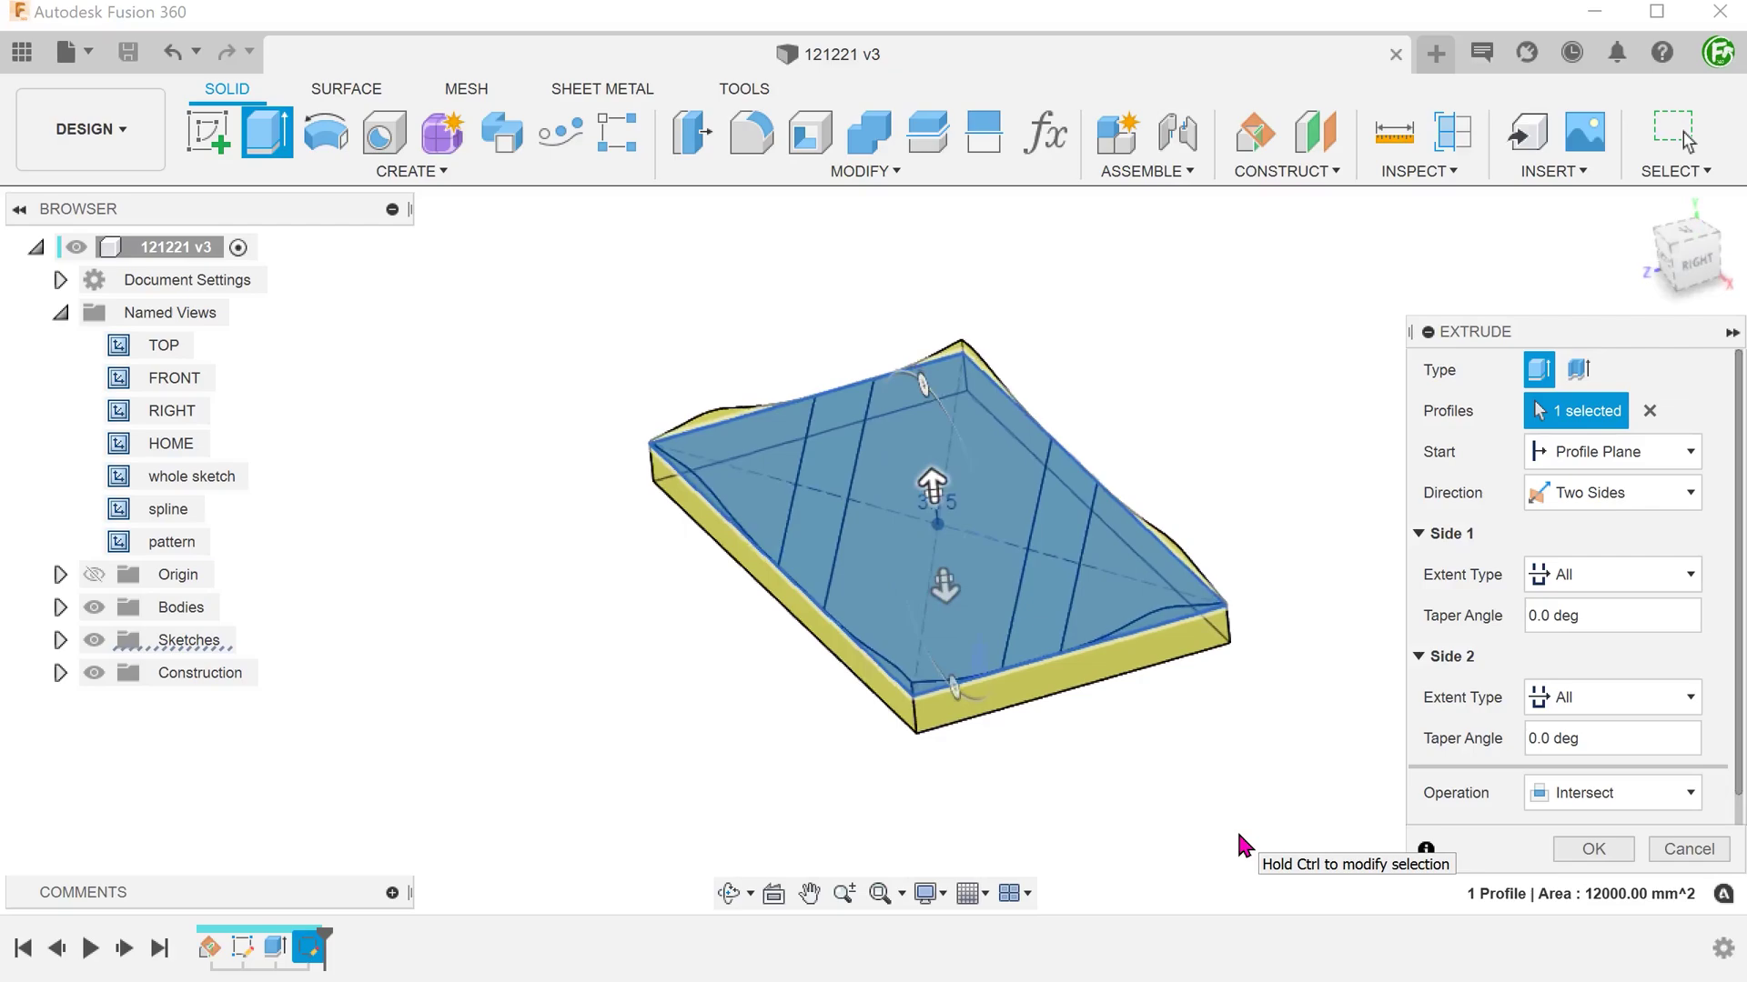
left_click(1578, 851)
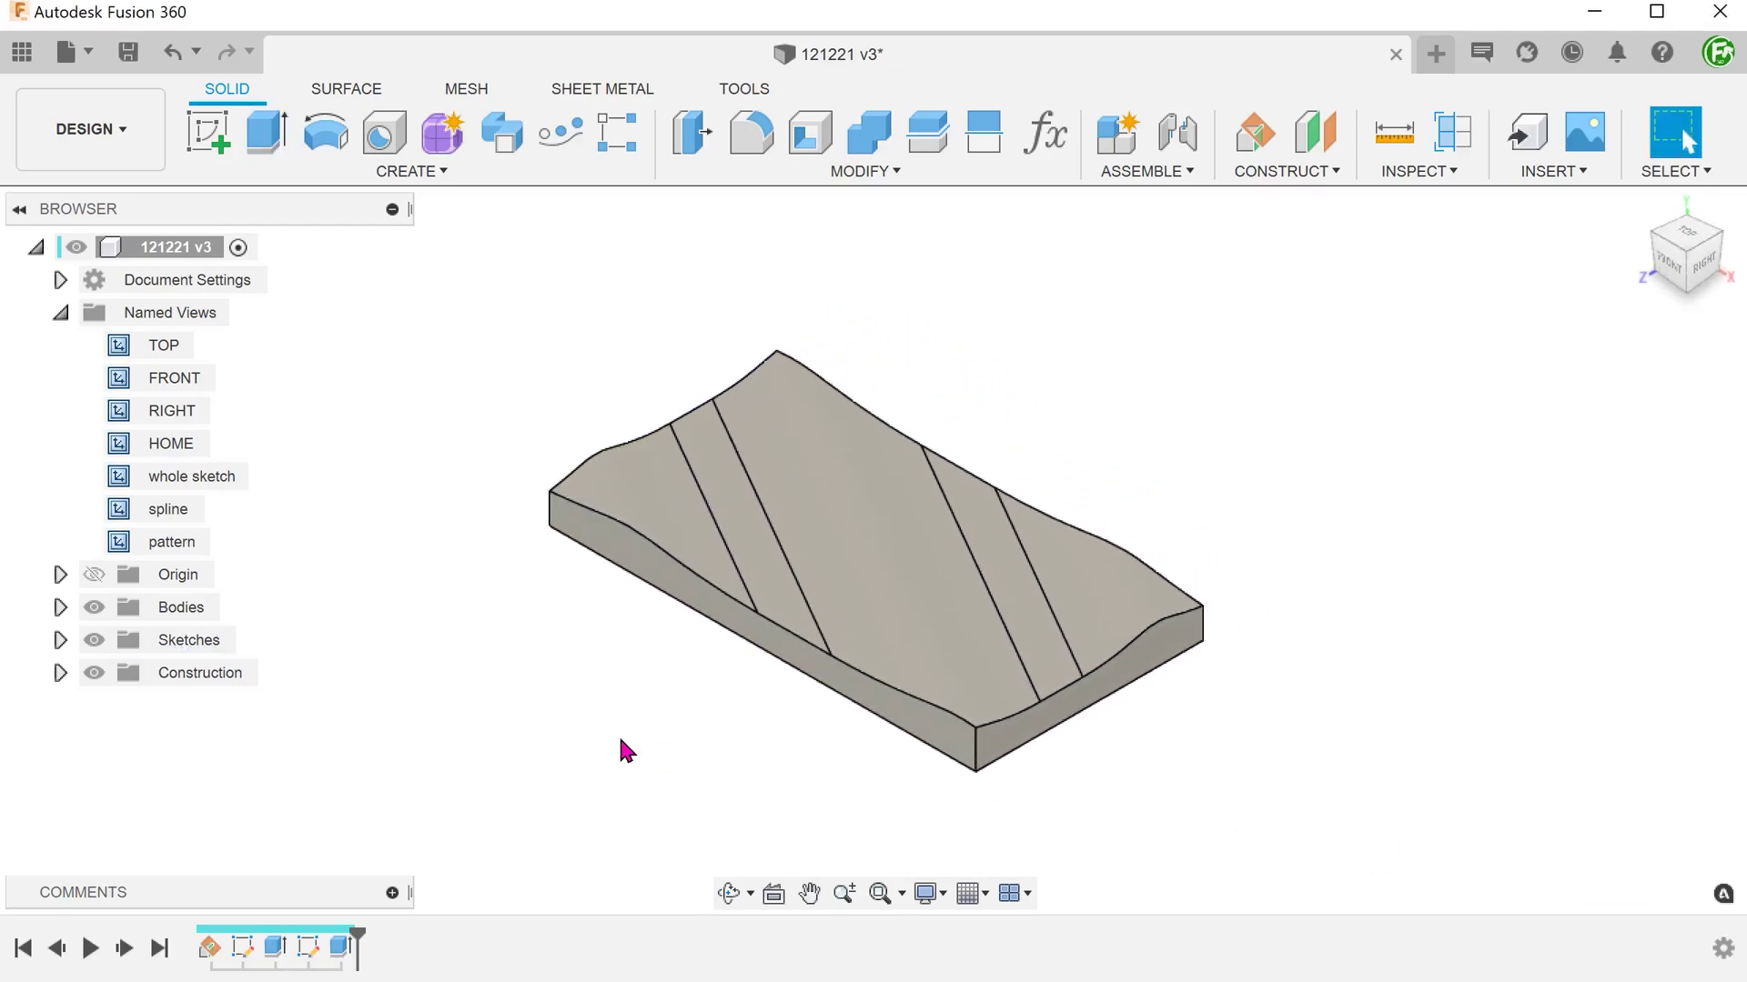
Step: Start a new sketch on the trimmed plate's top face
right_click(644, 728)
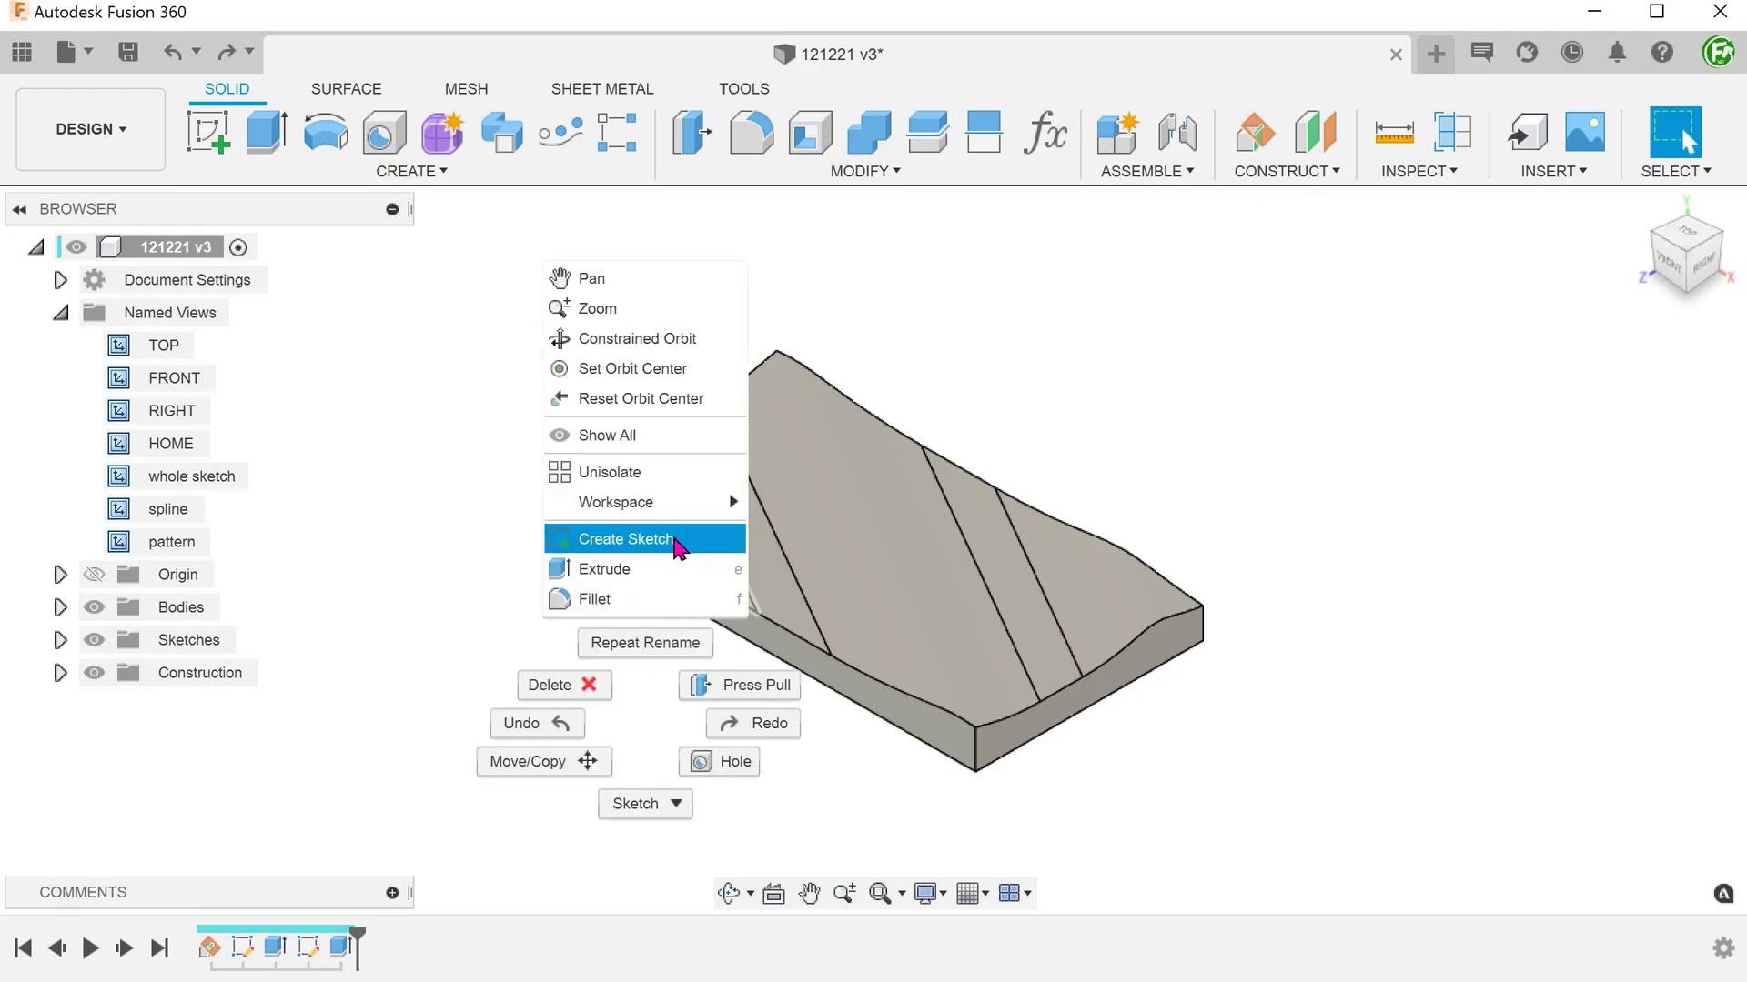
left_click(675, 543)
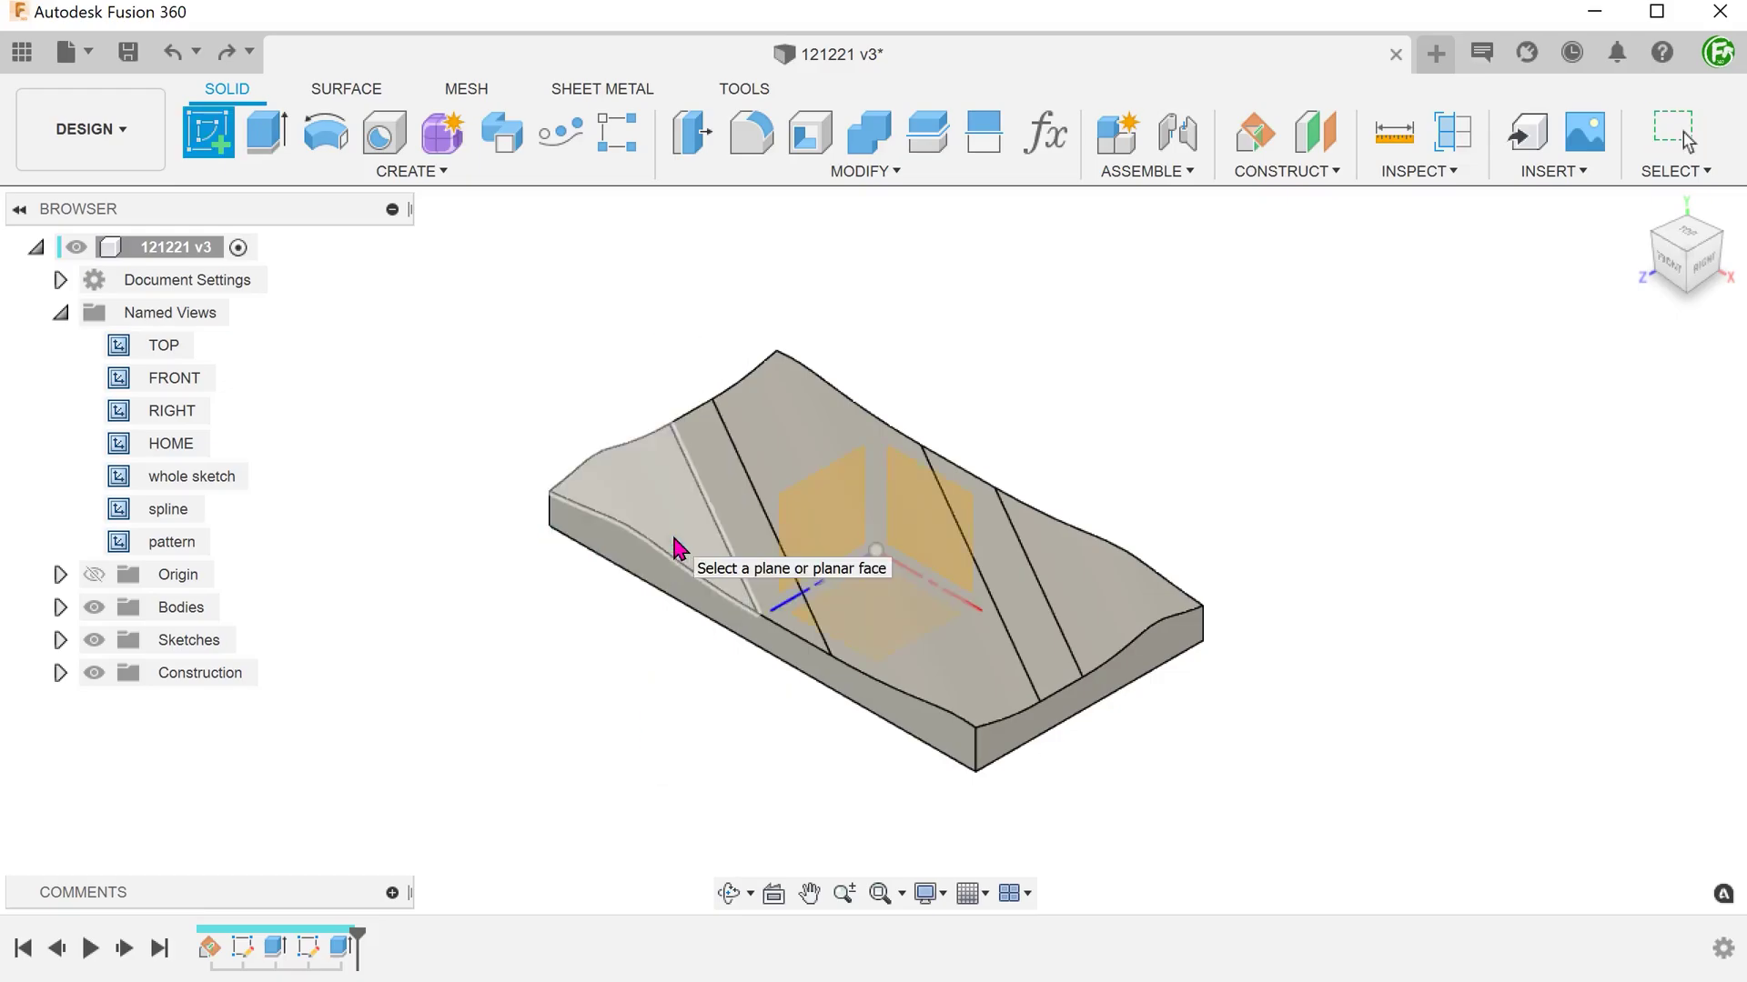
left_click(878, 616)
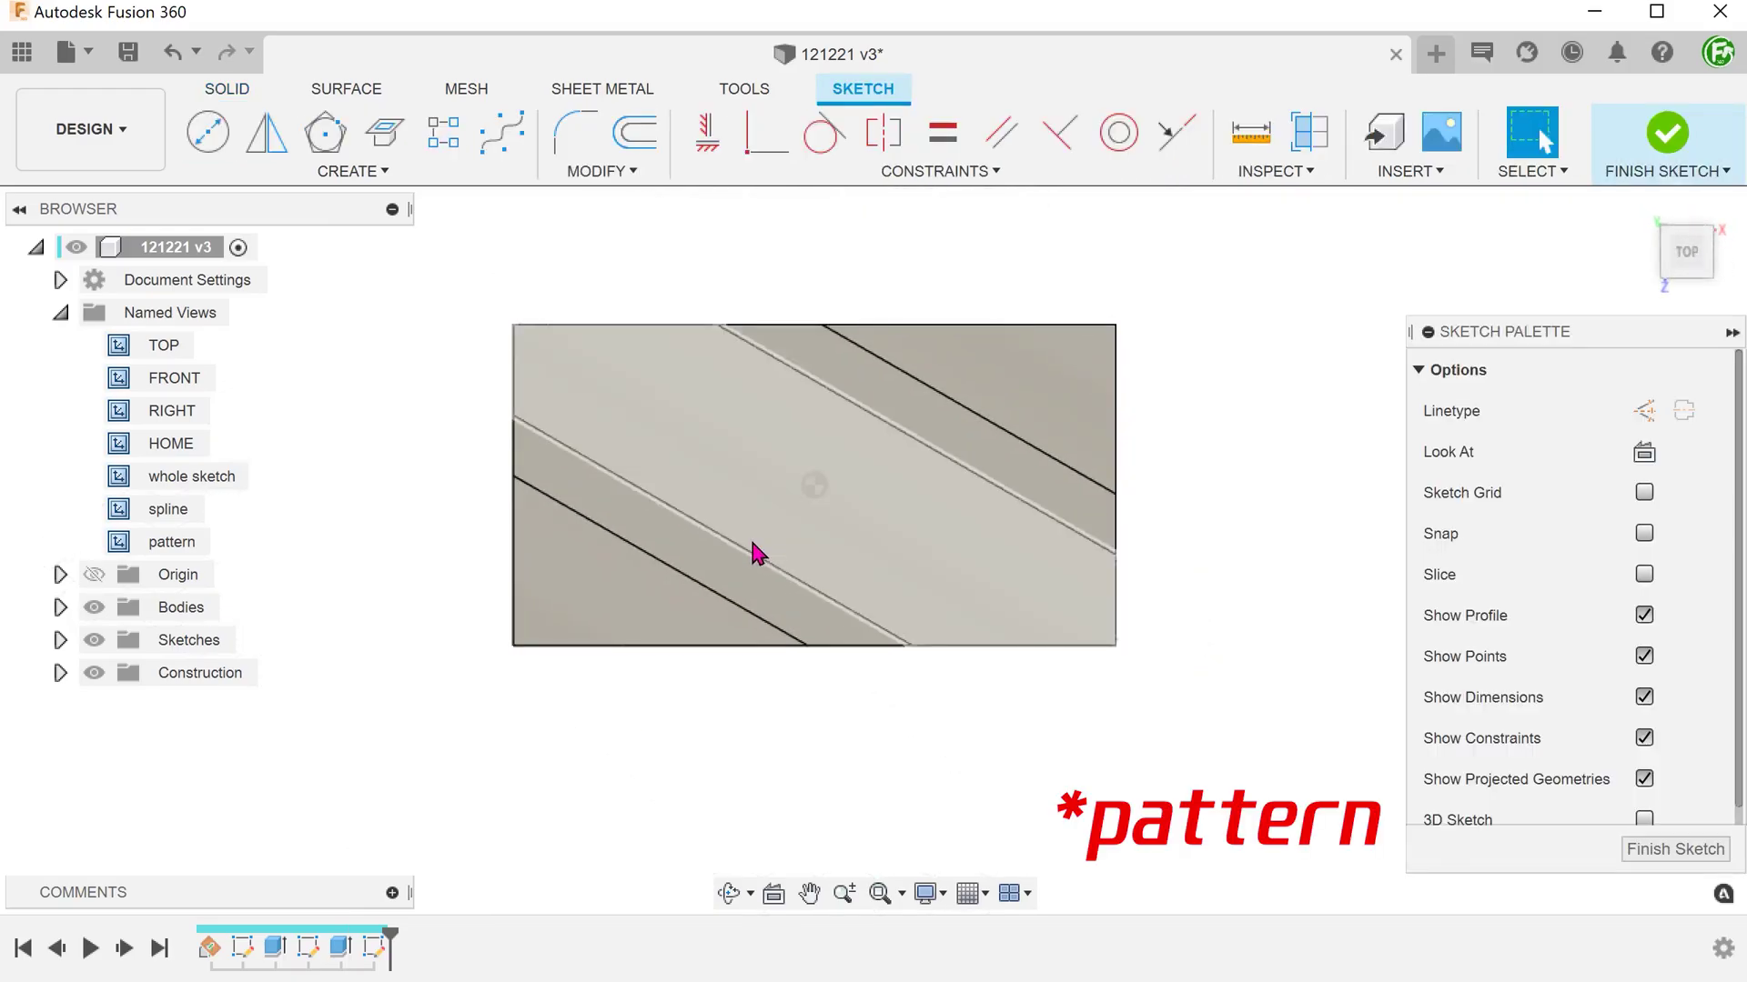
Step: Draw a 3 mm six-sided circumscribed polygon, then hide the plate body
left_click(348, 178)
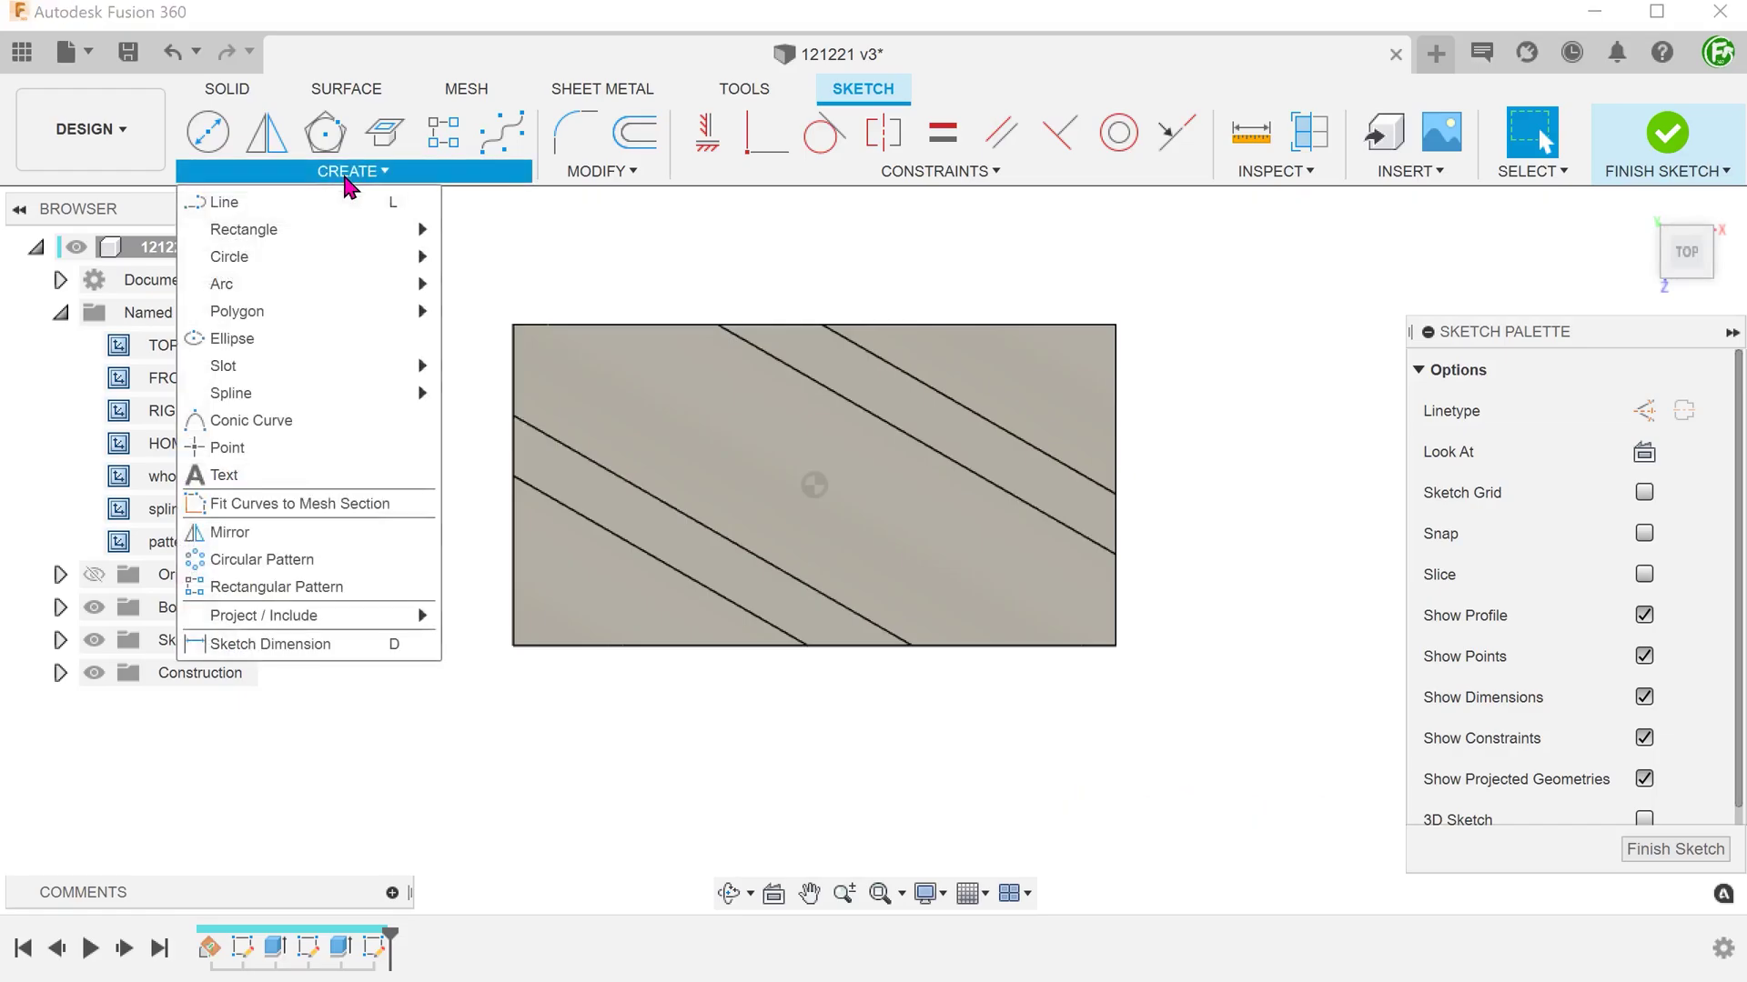
mouse_move(328, 317)
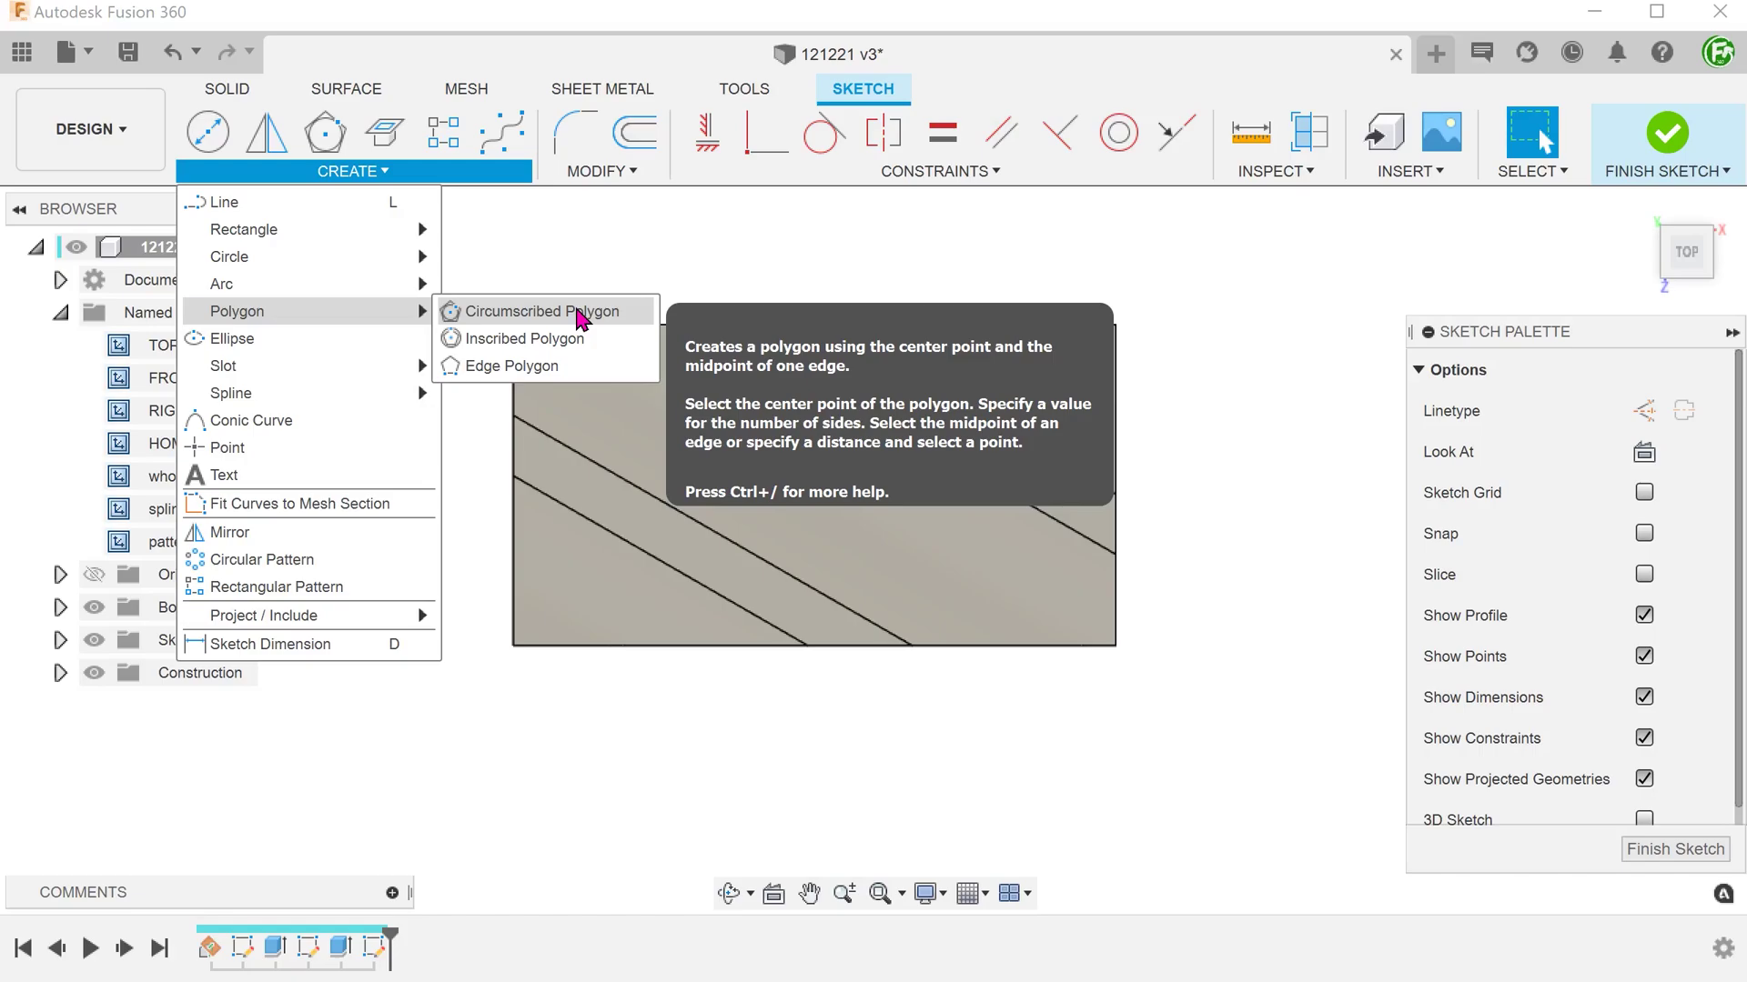
left_click(579, 314)
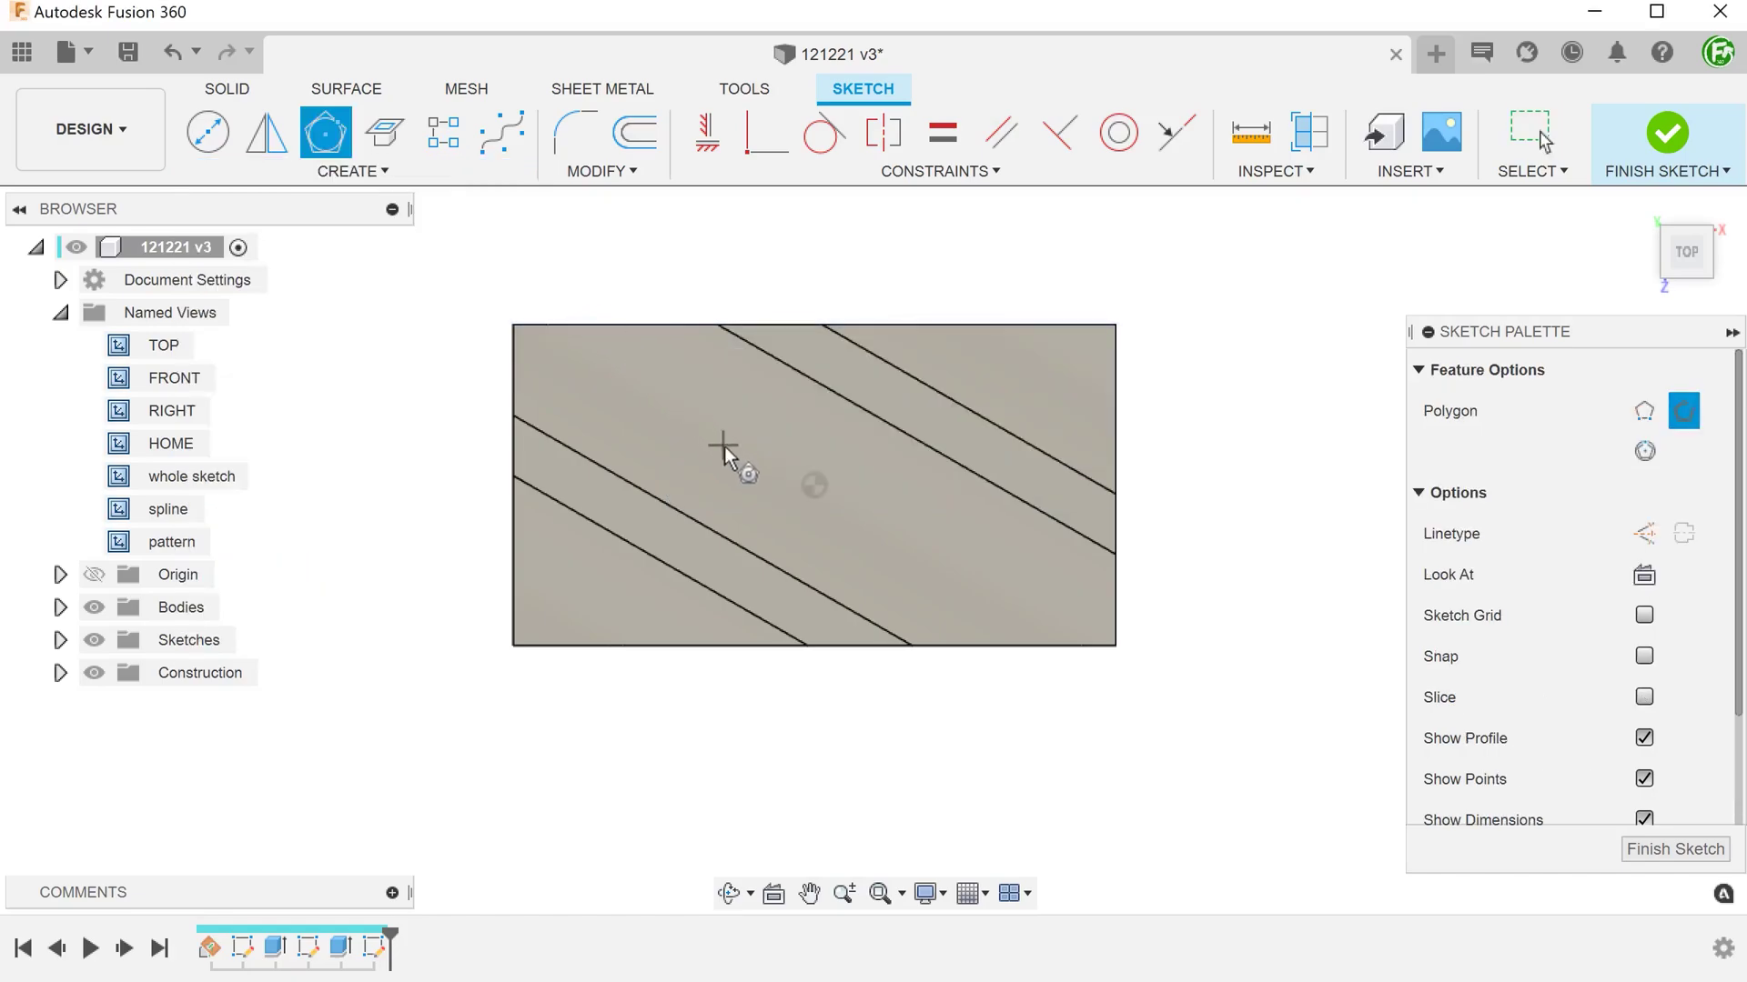
left_click(809, 485)
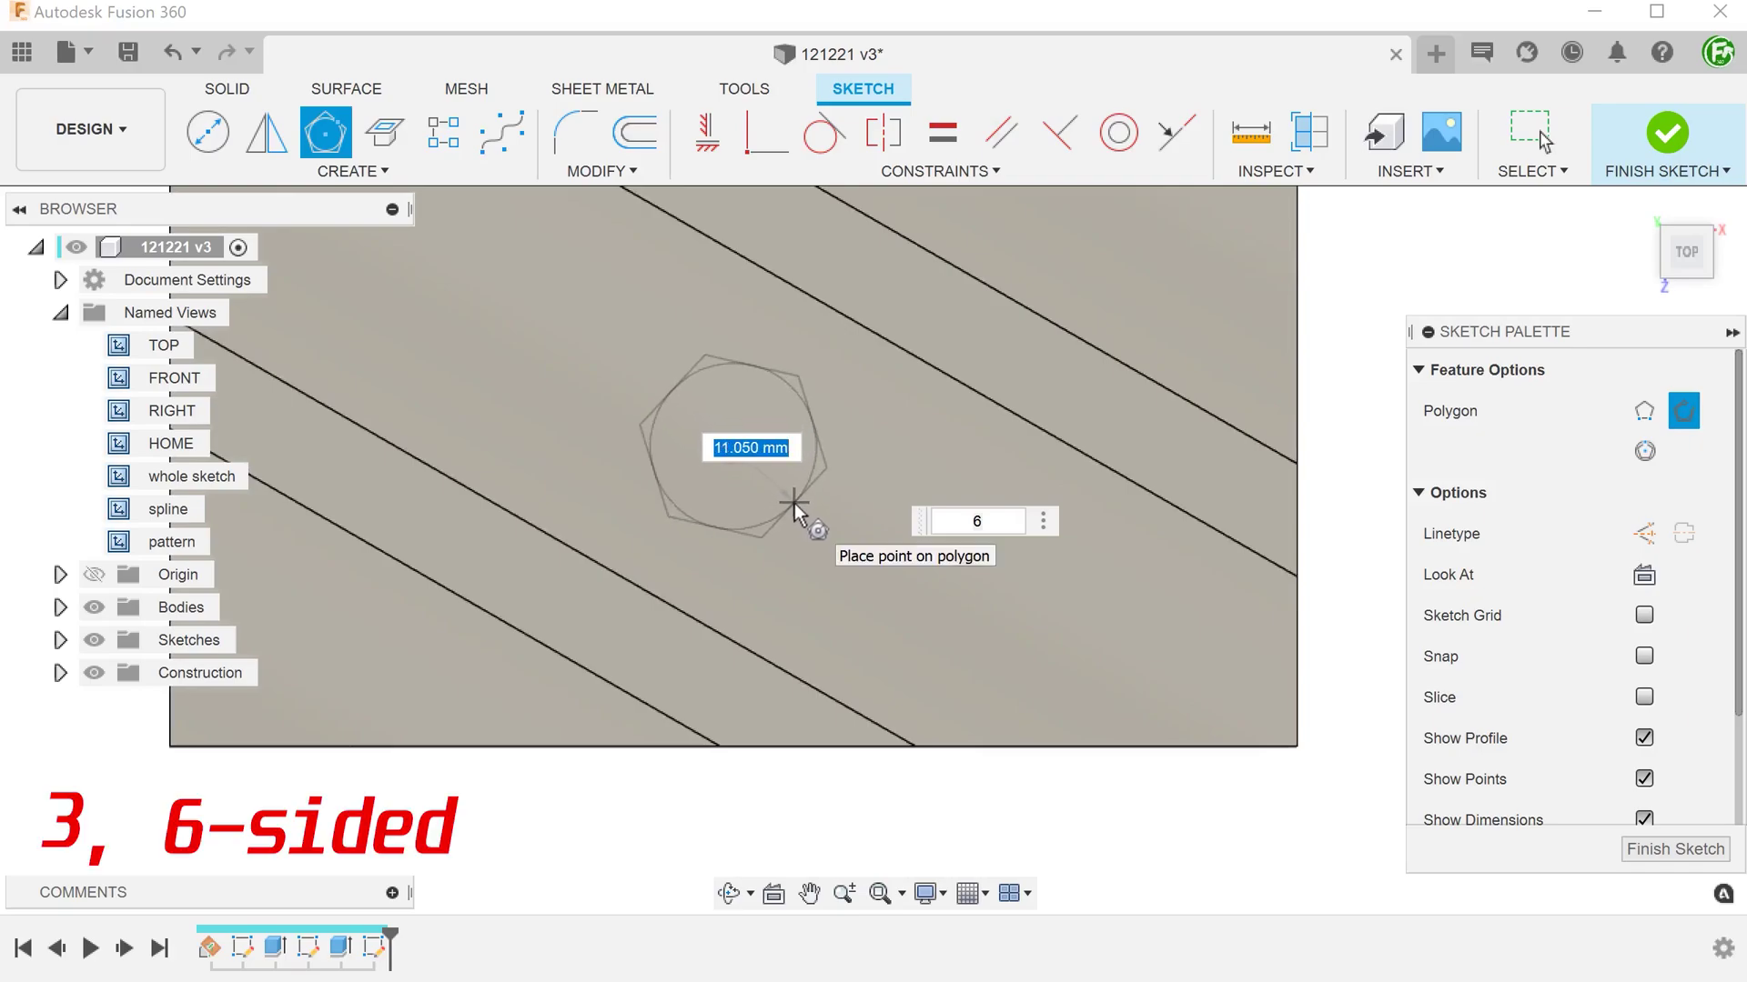
type("3")
key("Return")
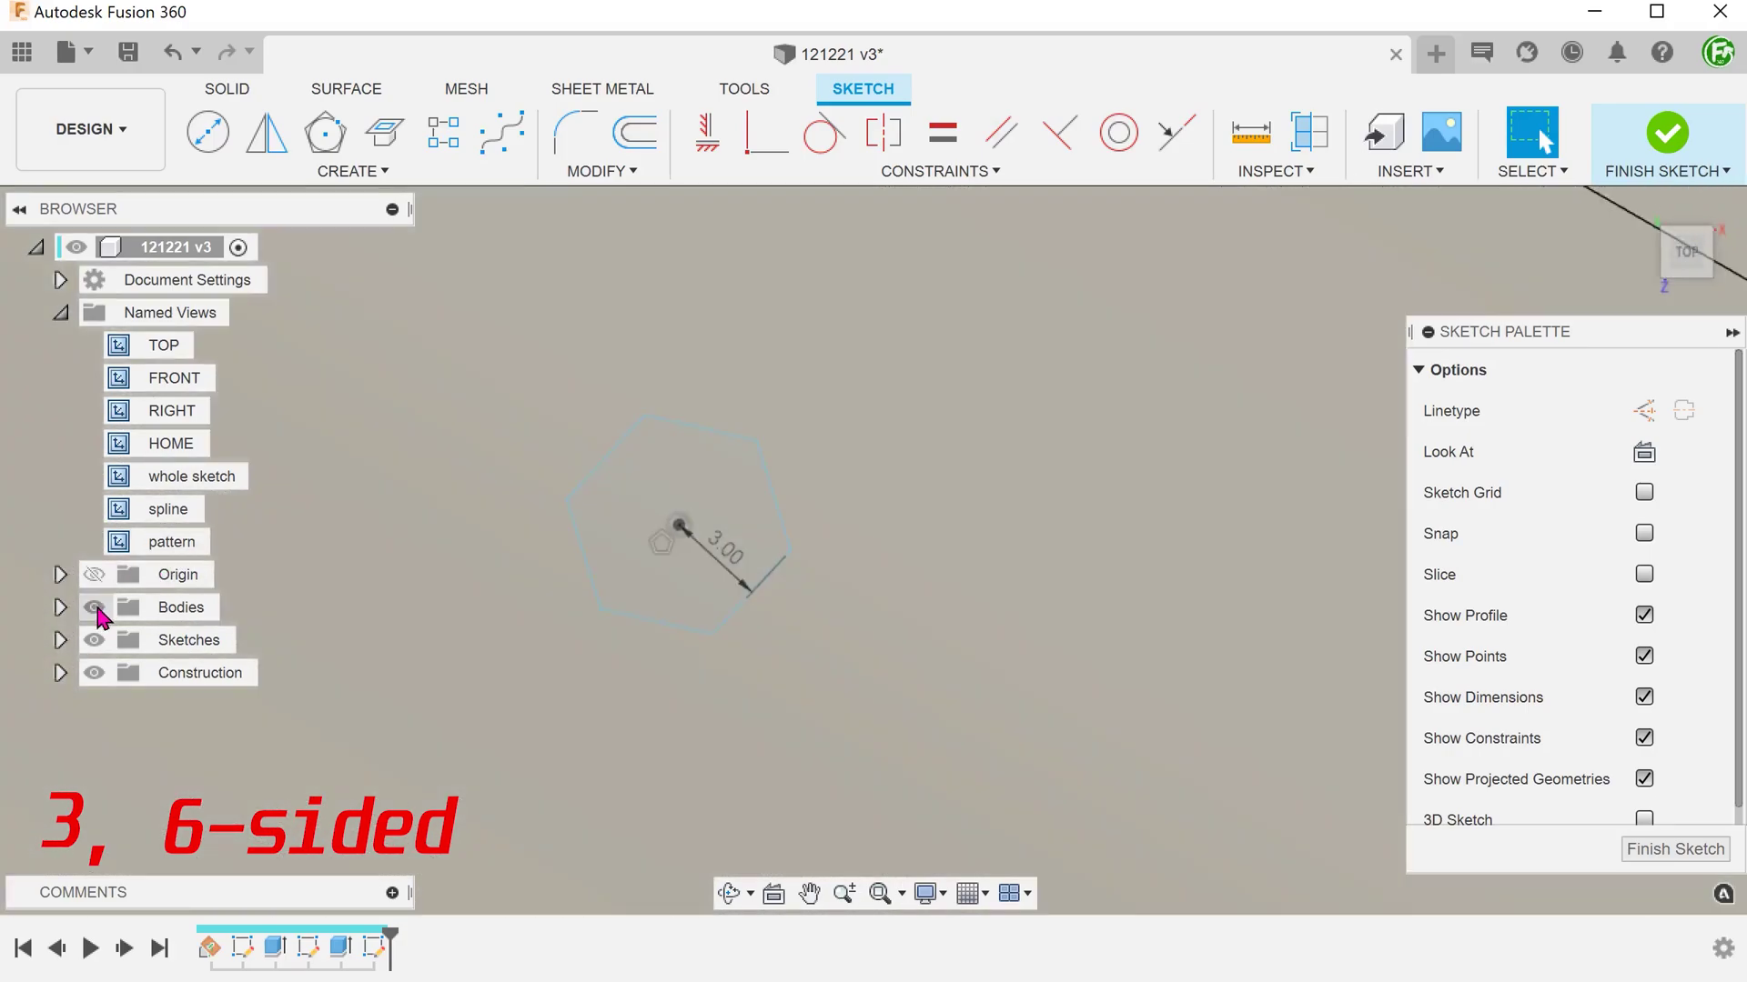
left_click(93, 607)
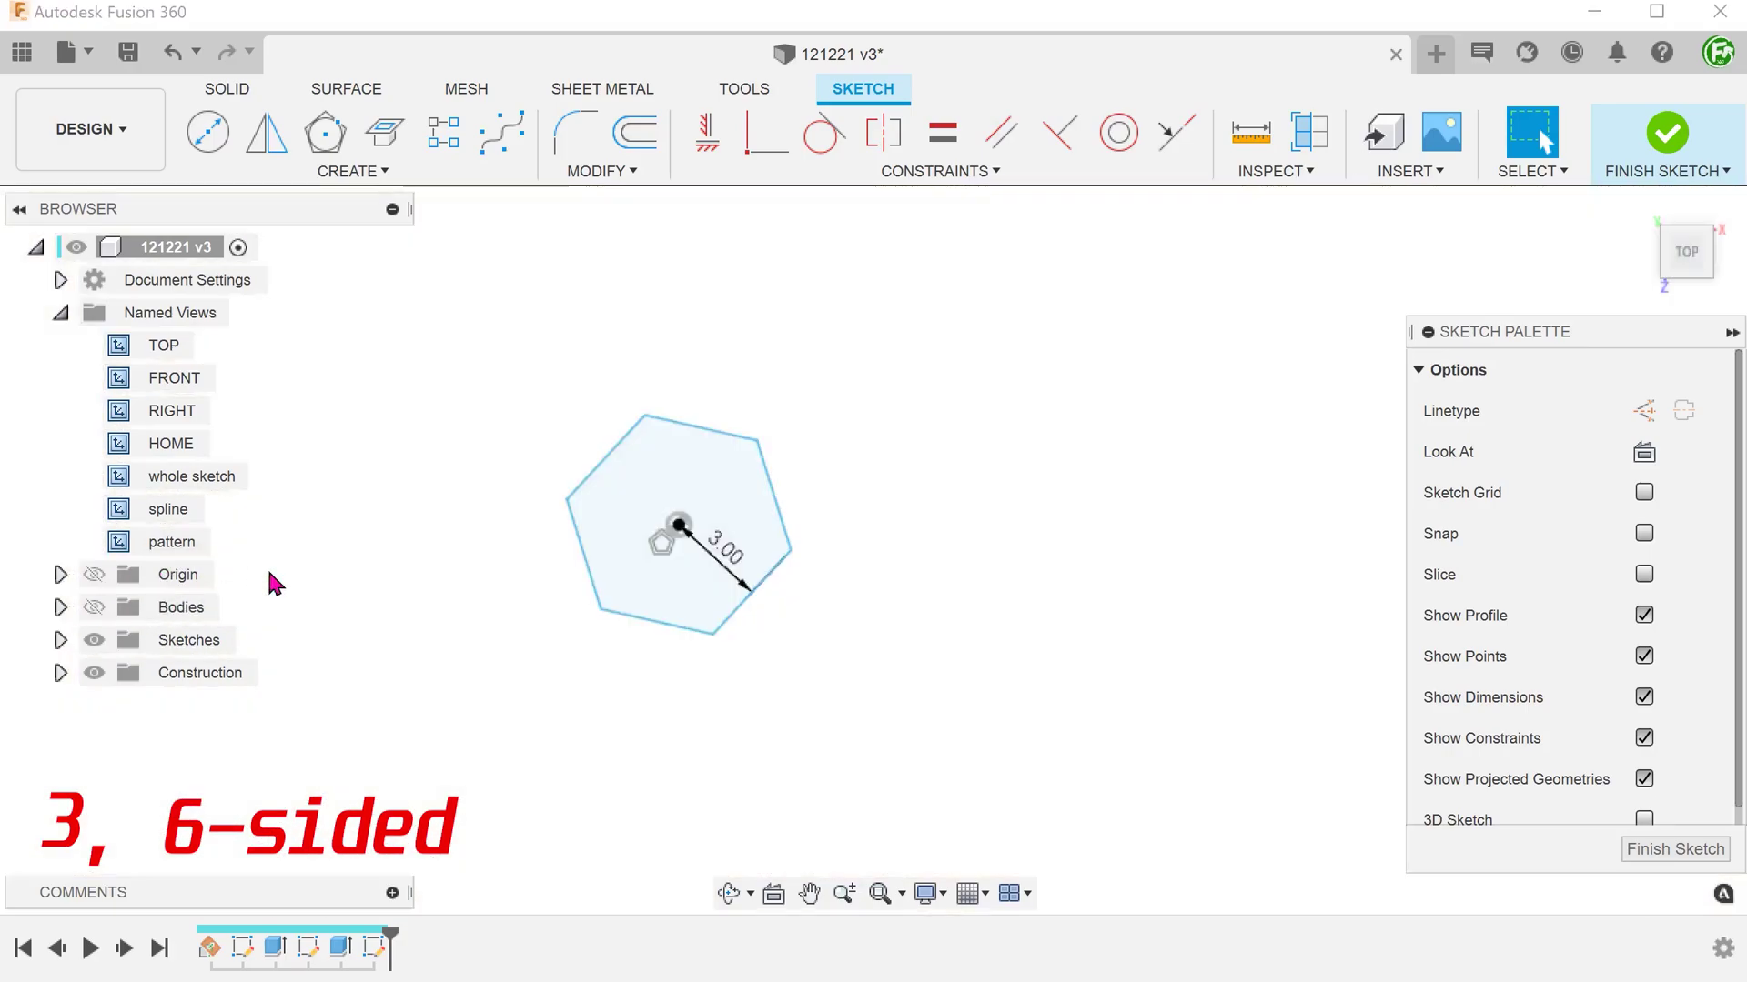
Step: Constrain the hexagon's left edge vertical, leaving pointed top and bottom corners
left_click(585, 573)
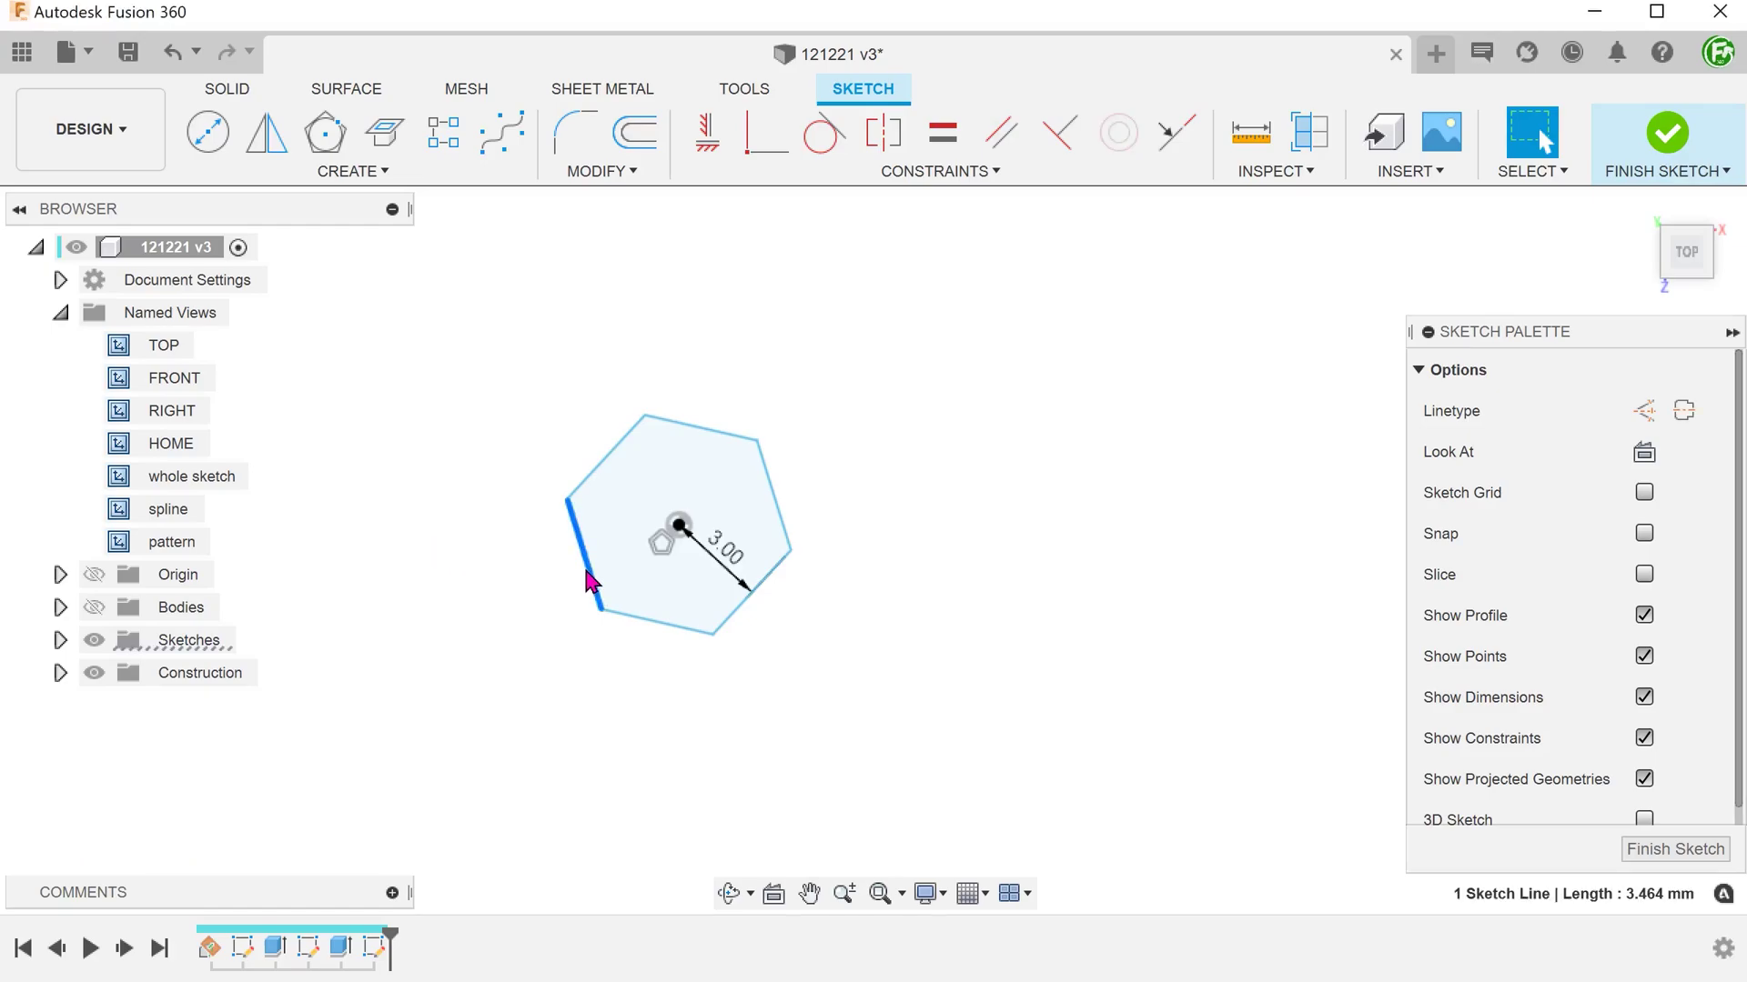
right_click(588, 577)
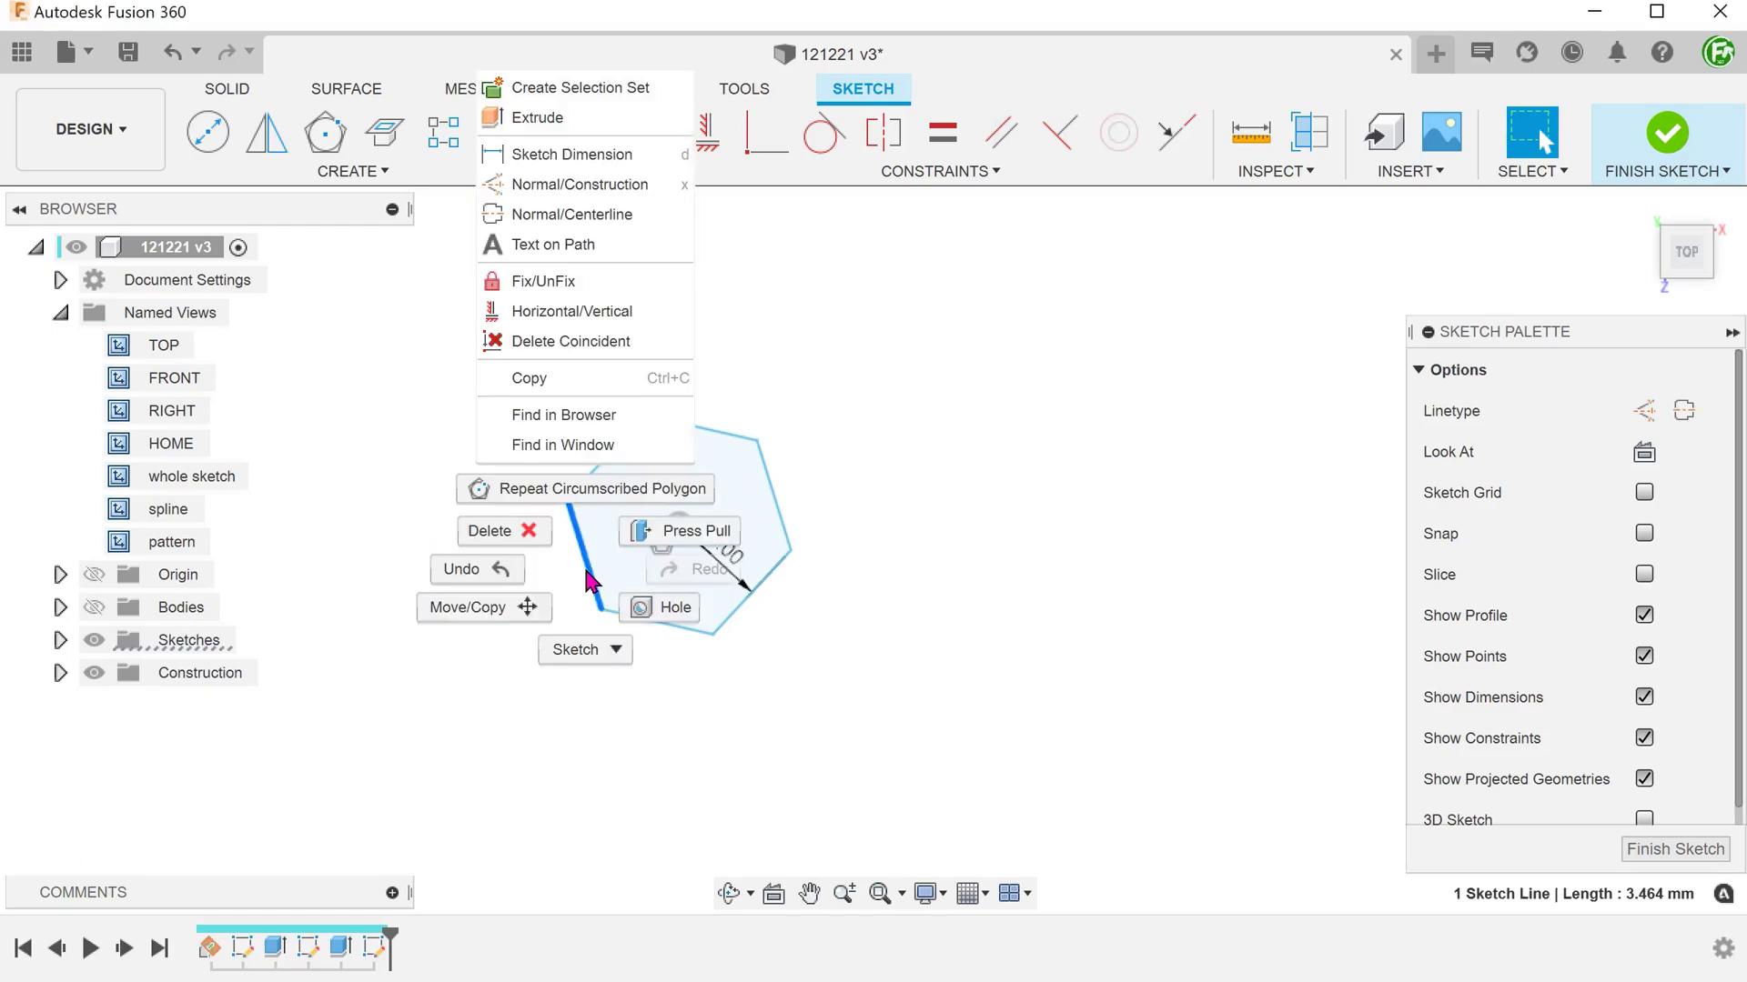
left_click(569, 314)
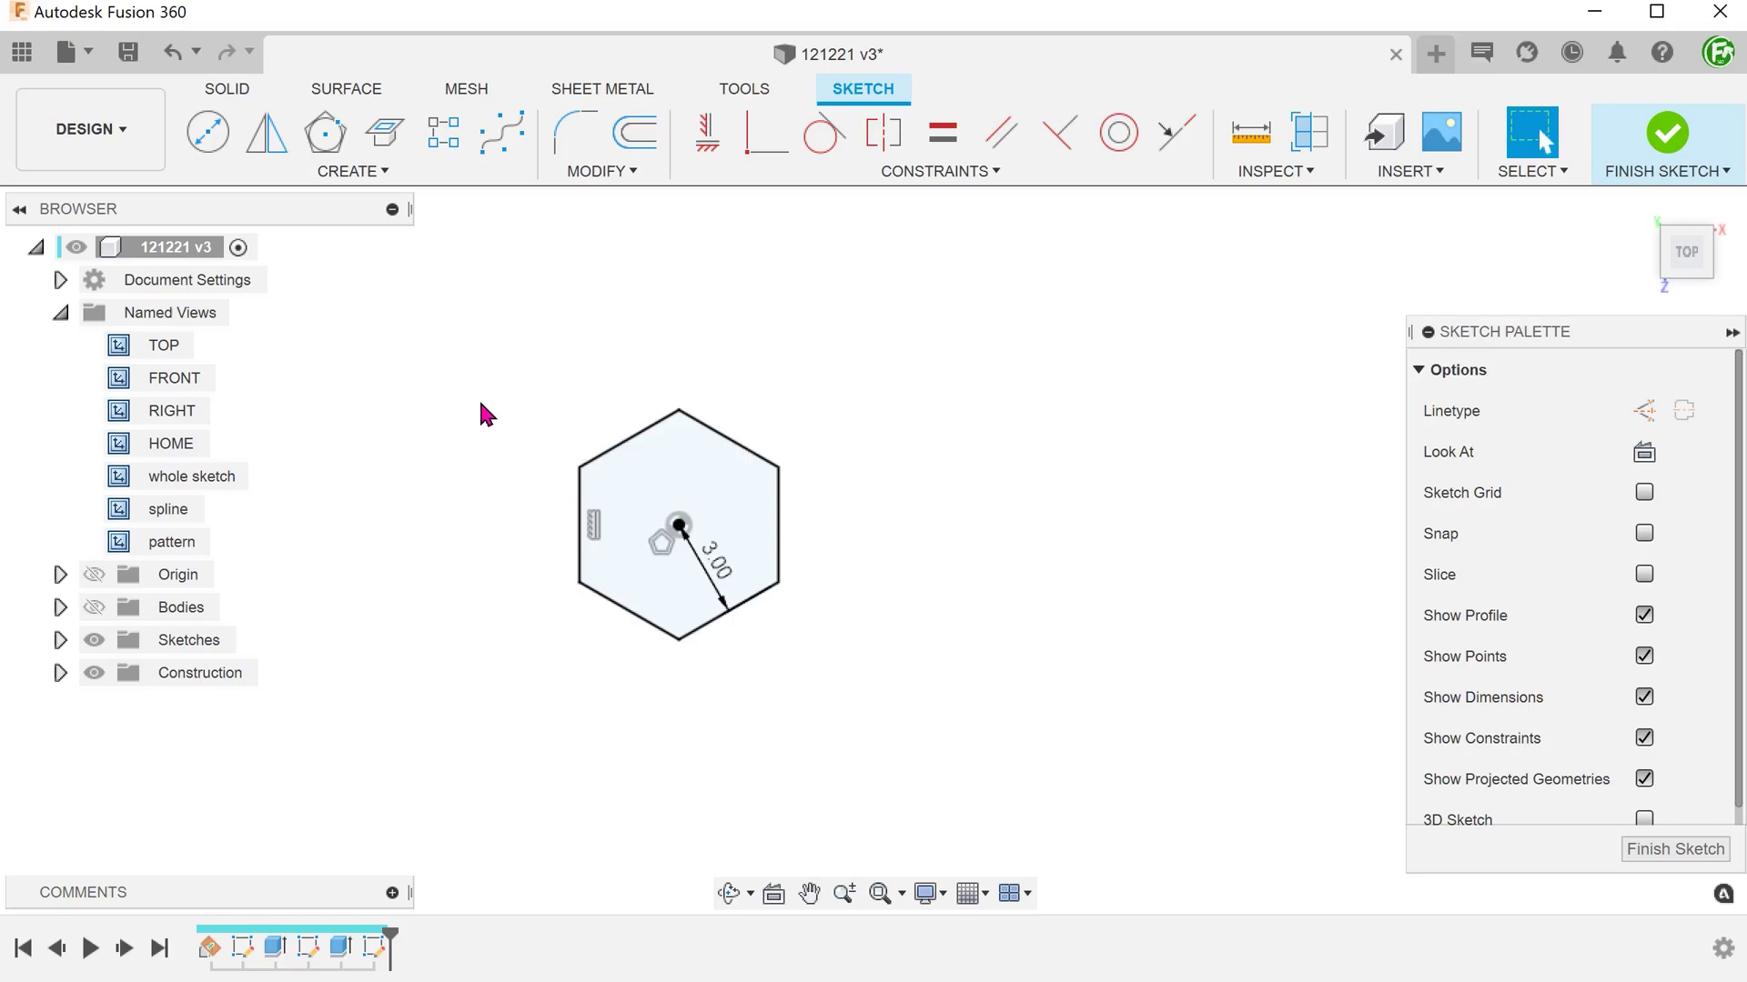
scroll(410, 403, "up", 4)
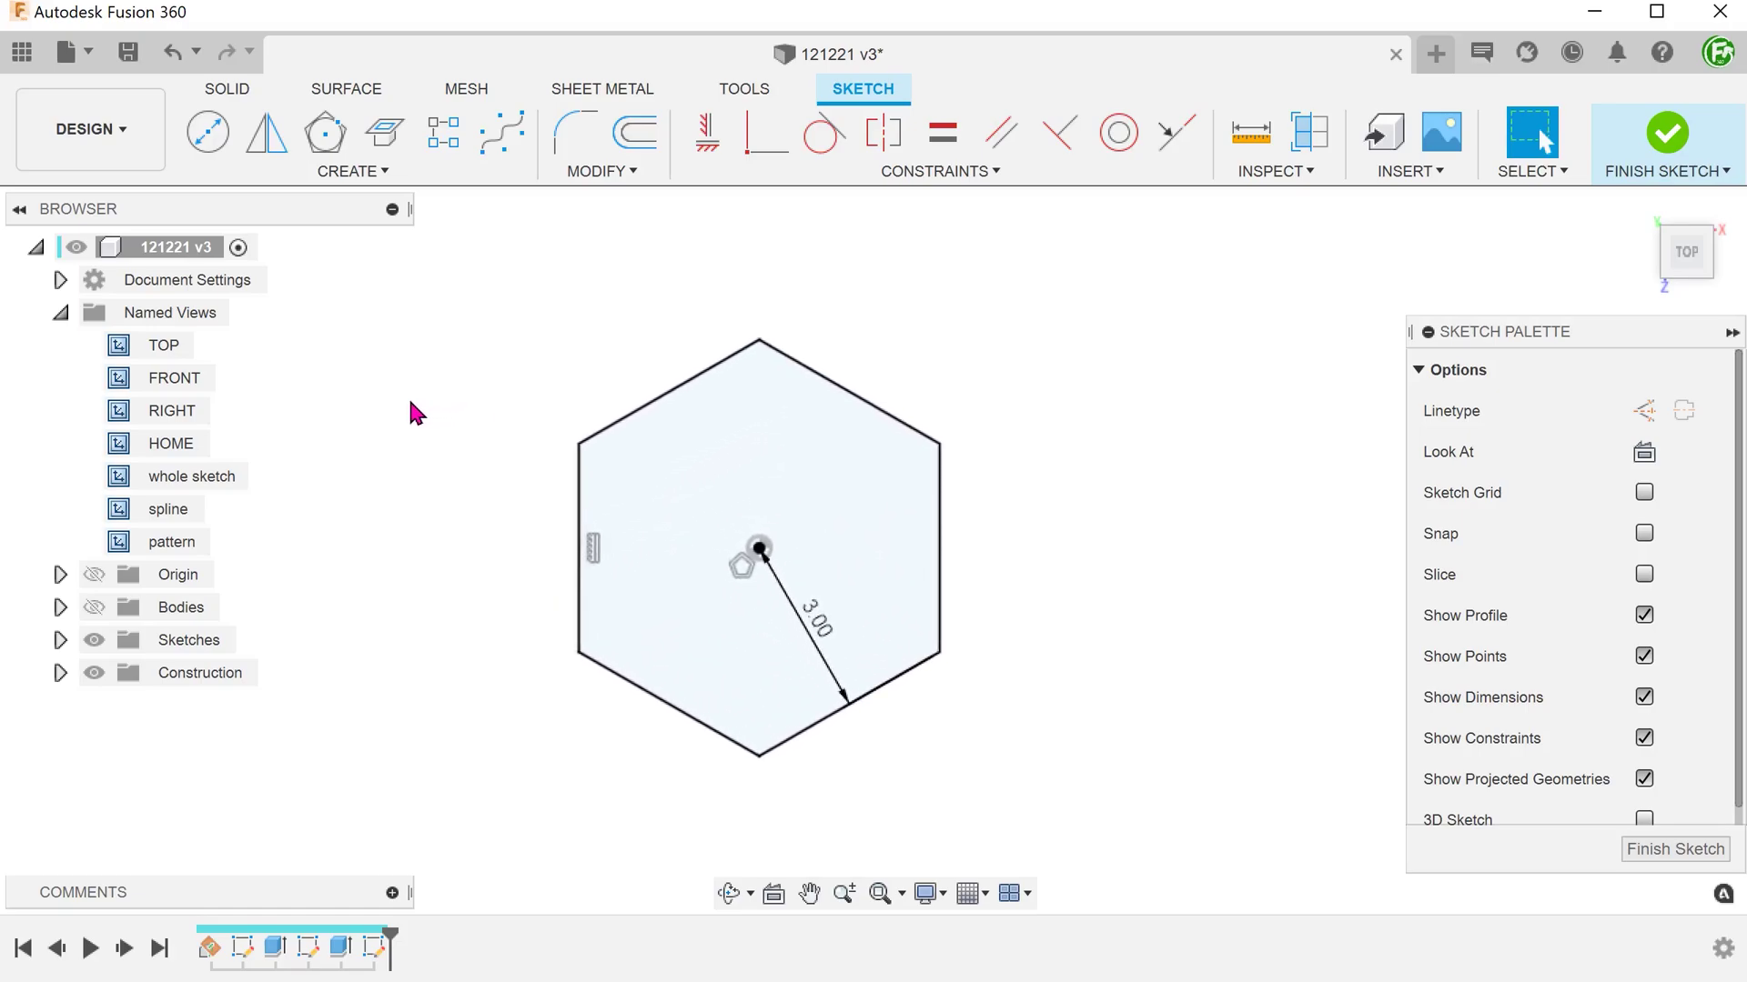
key("Return")
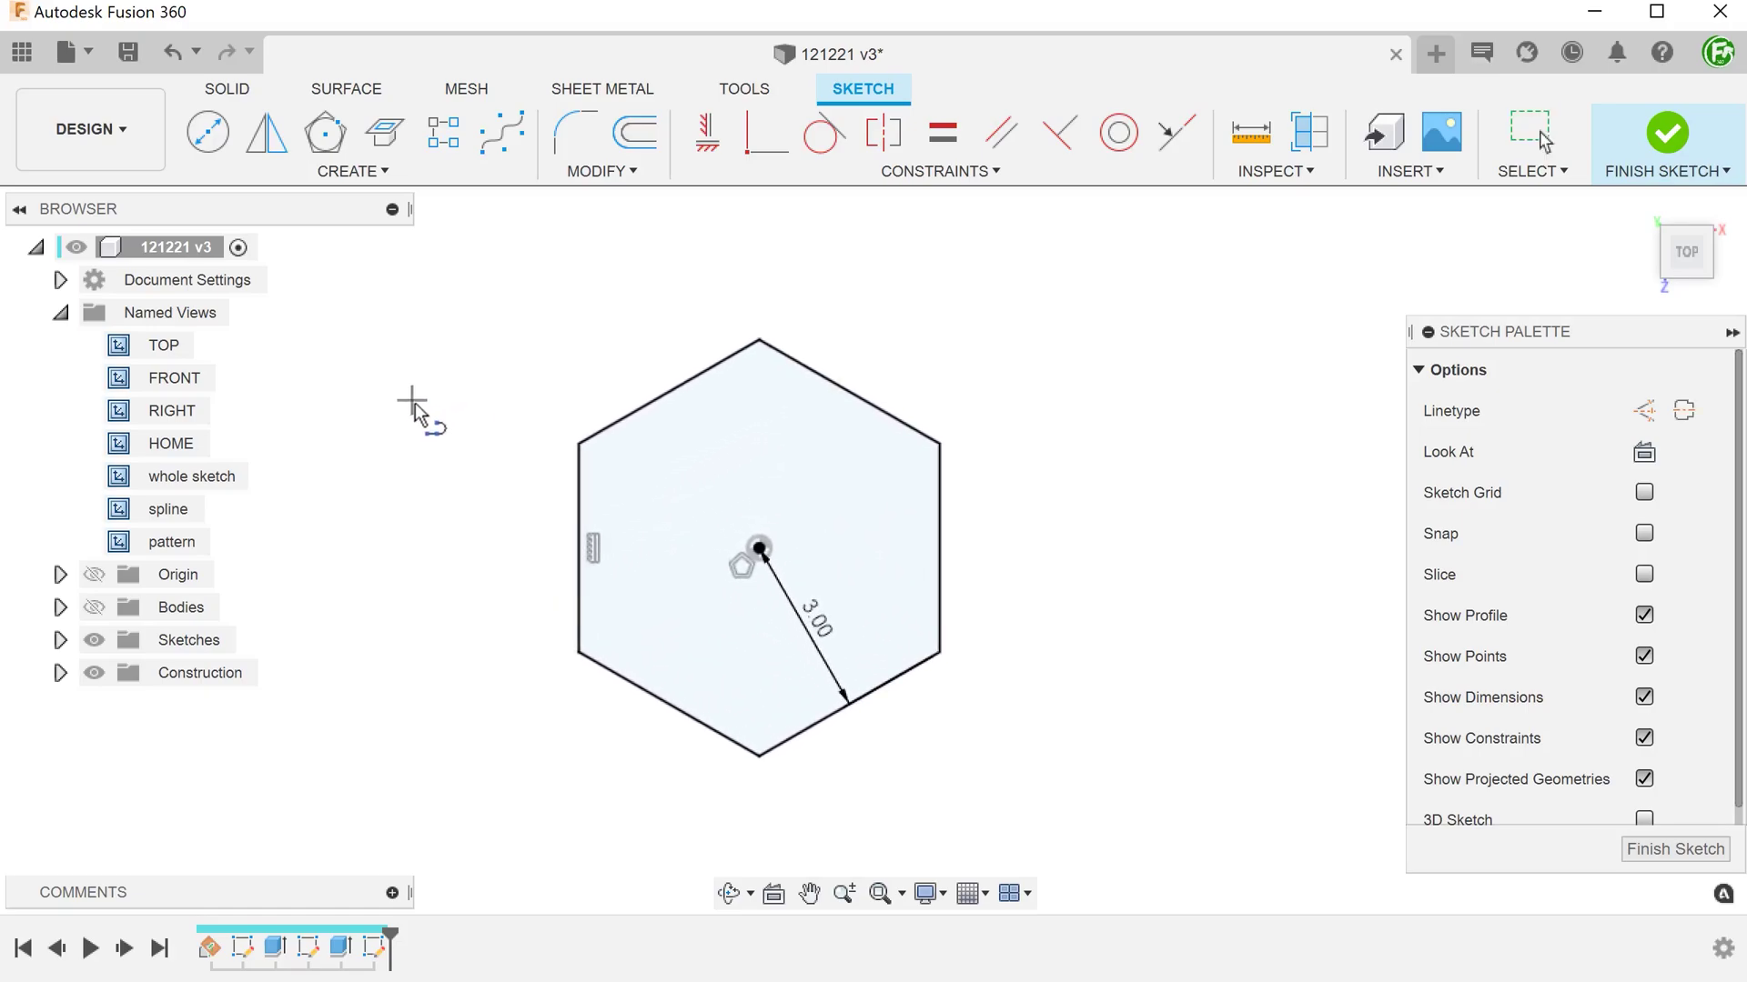
Step: Draw lines from the hexagon's centre to its right and upper-right edge midpoints, then select both
left_click(760, 549)
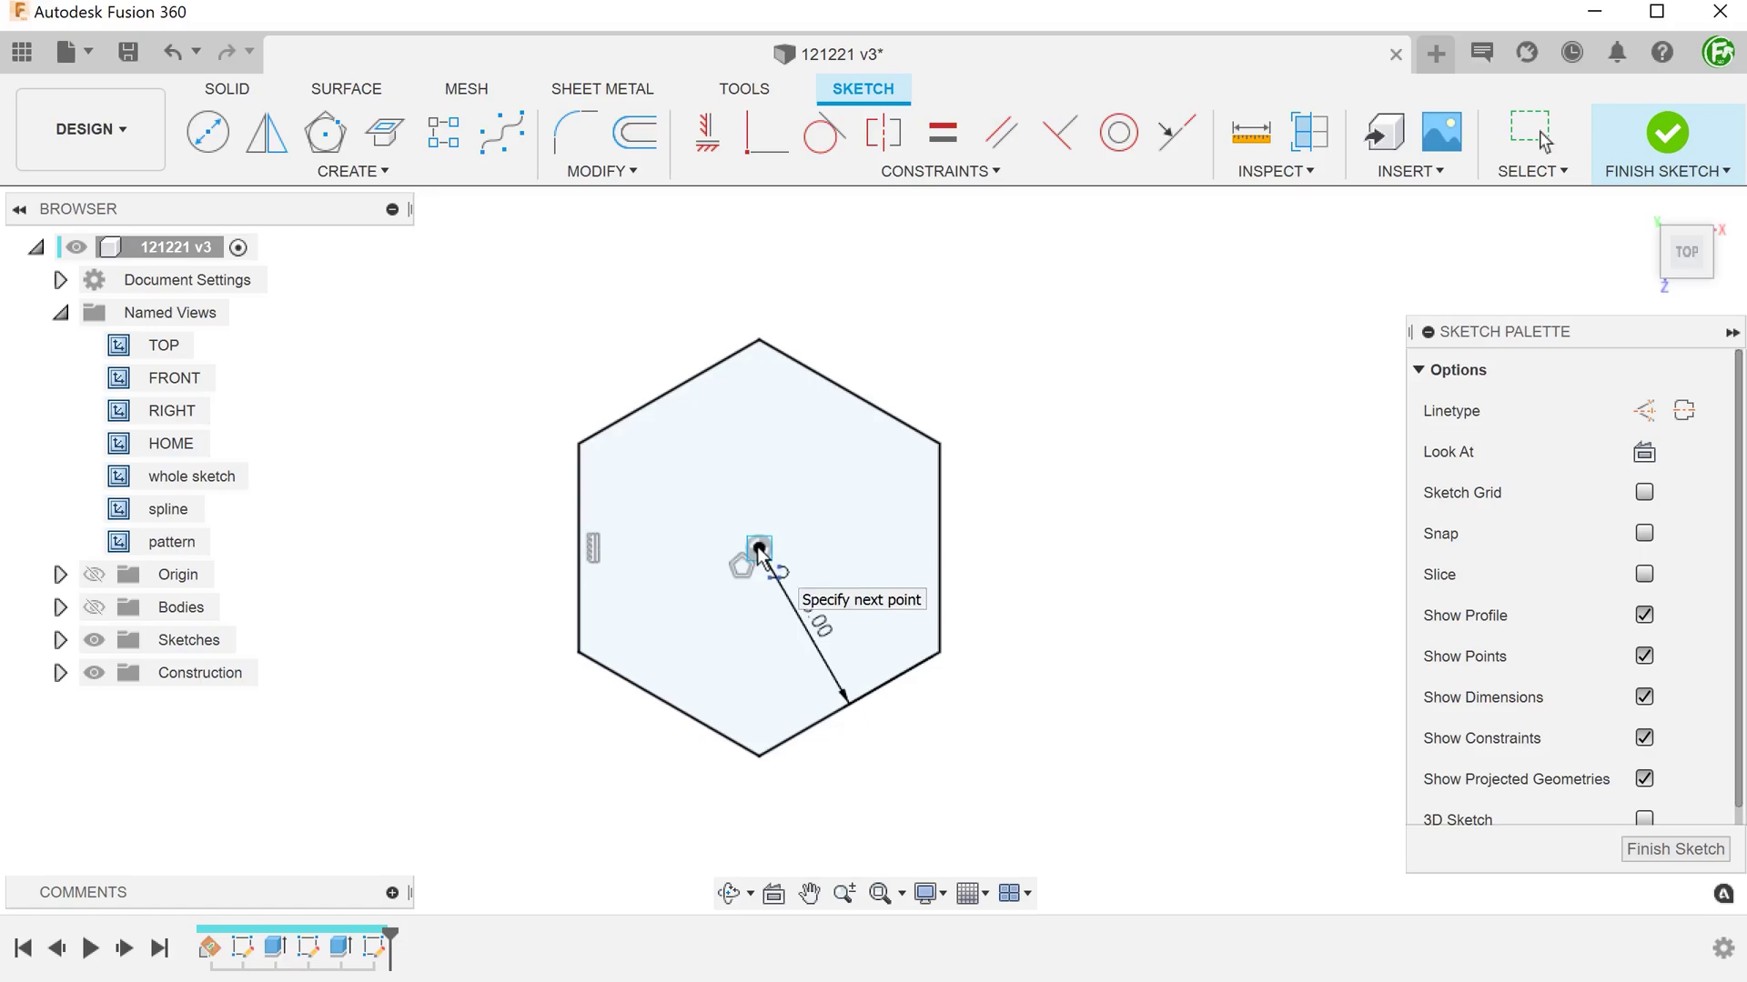
double_click(961, 548)
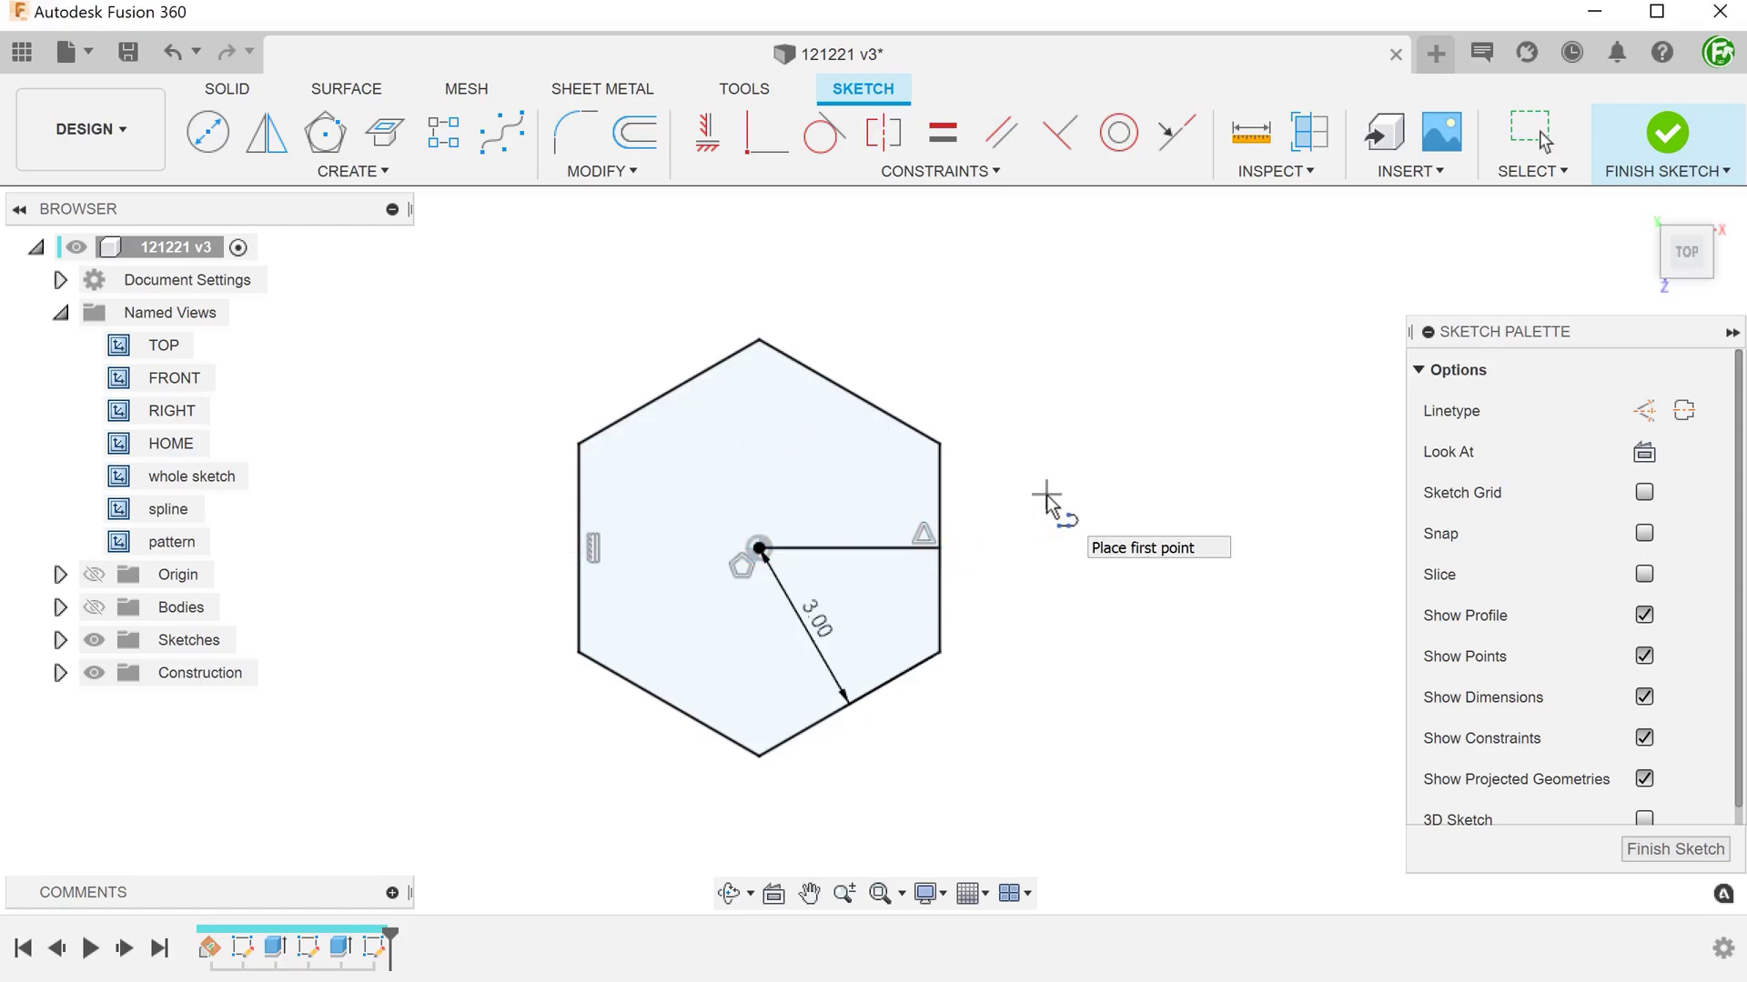
left_click(759, 549)
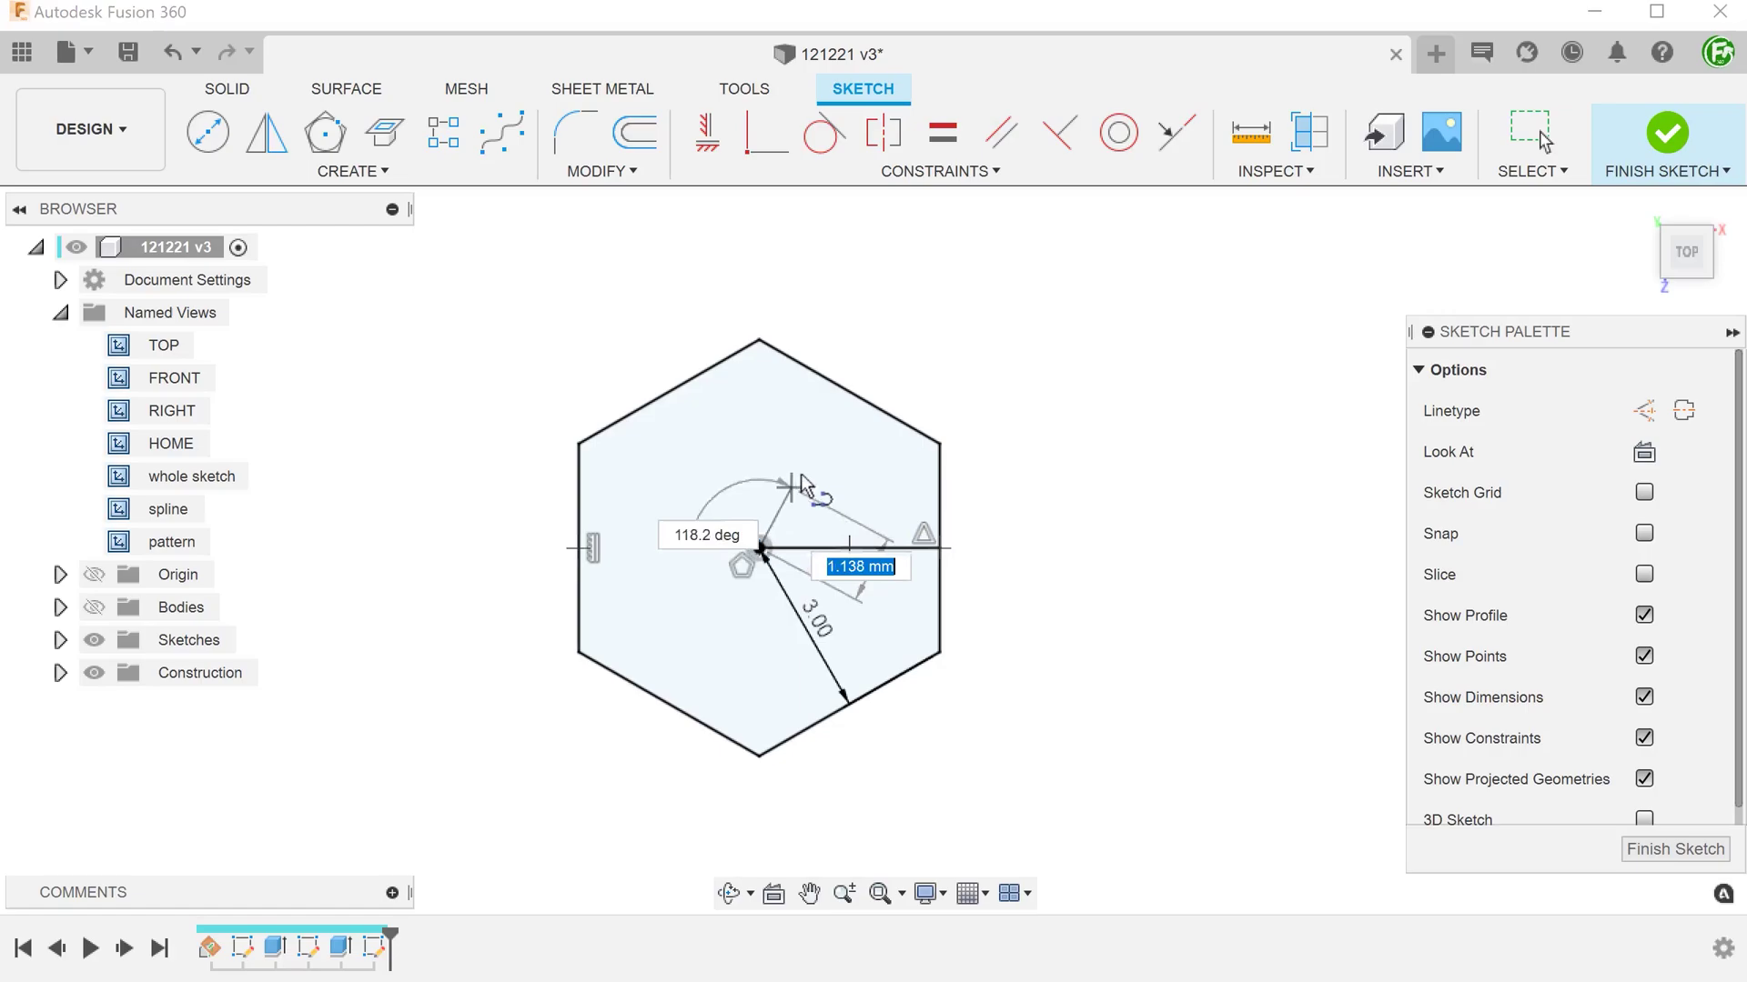
double_click(850, 398)
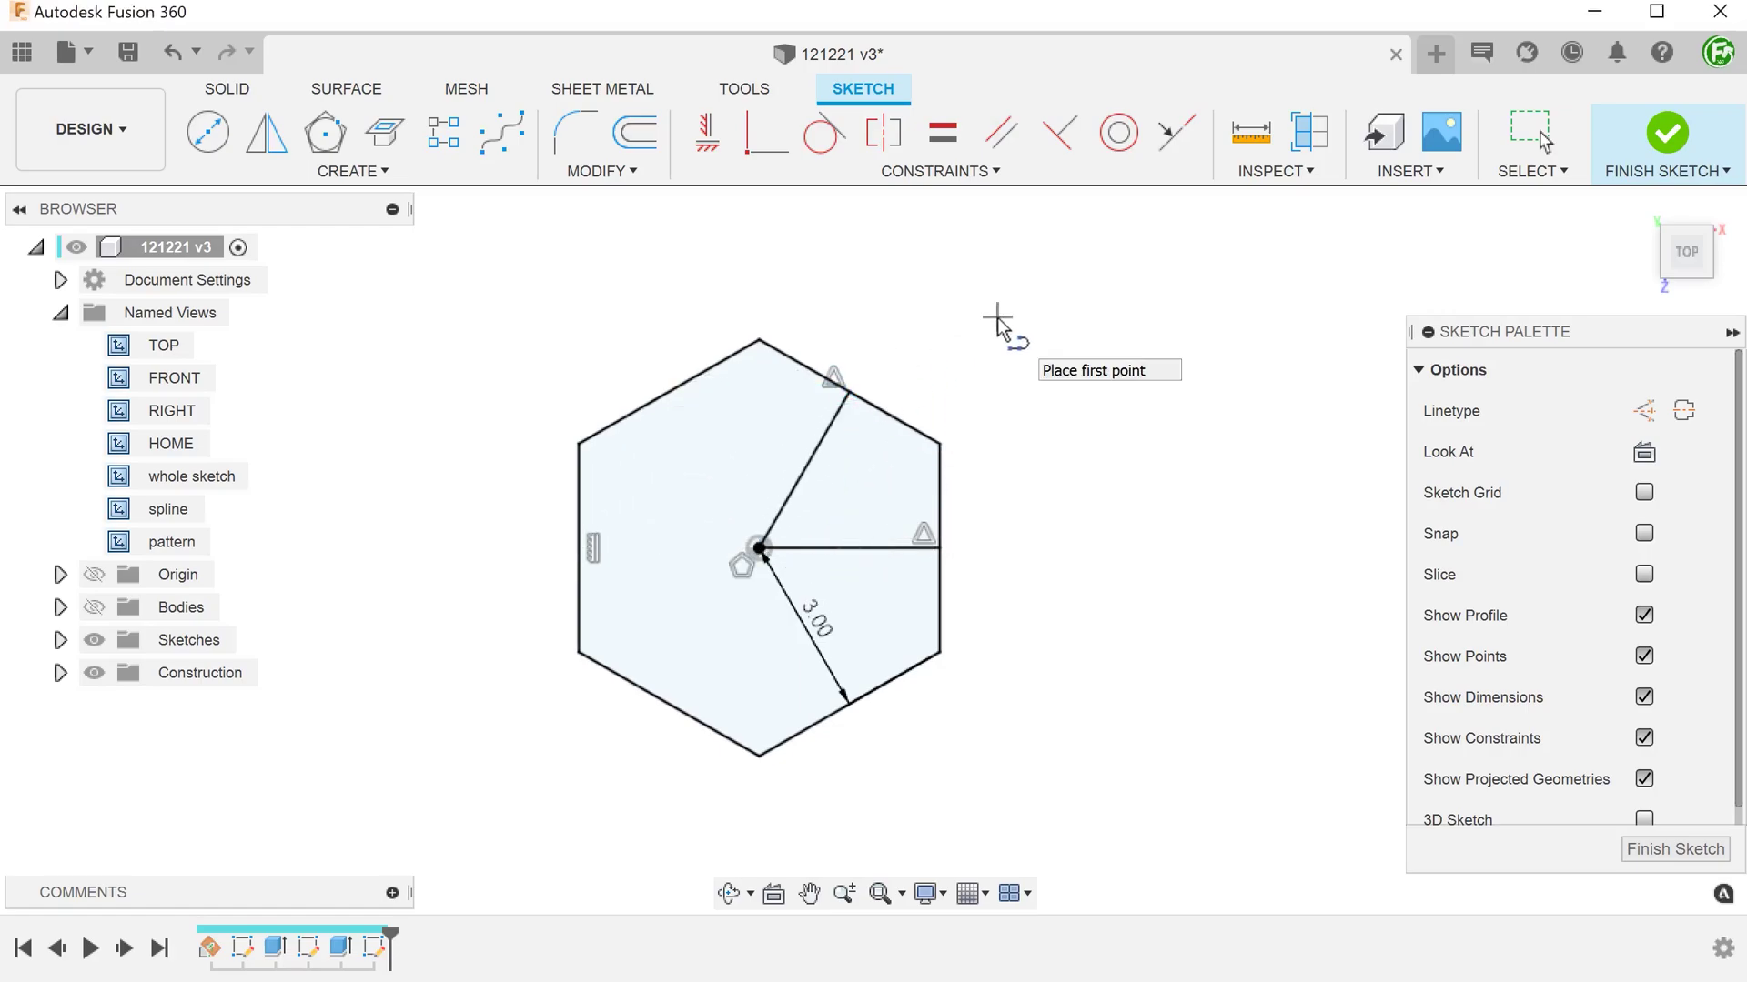
key("Escape")
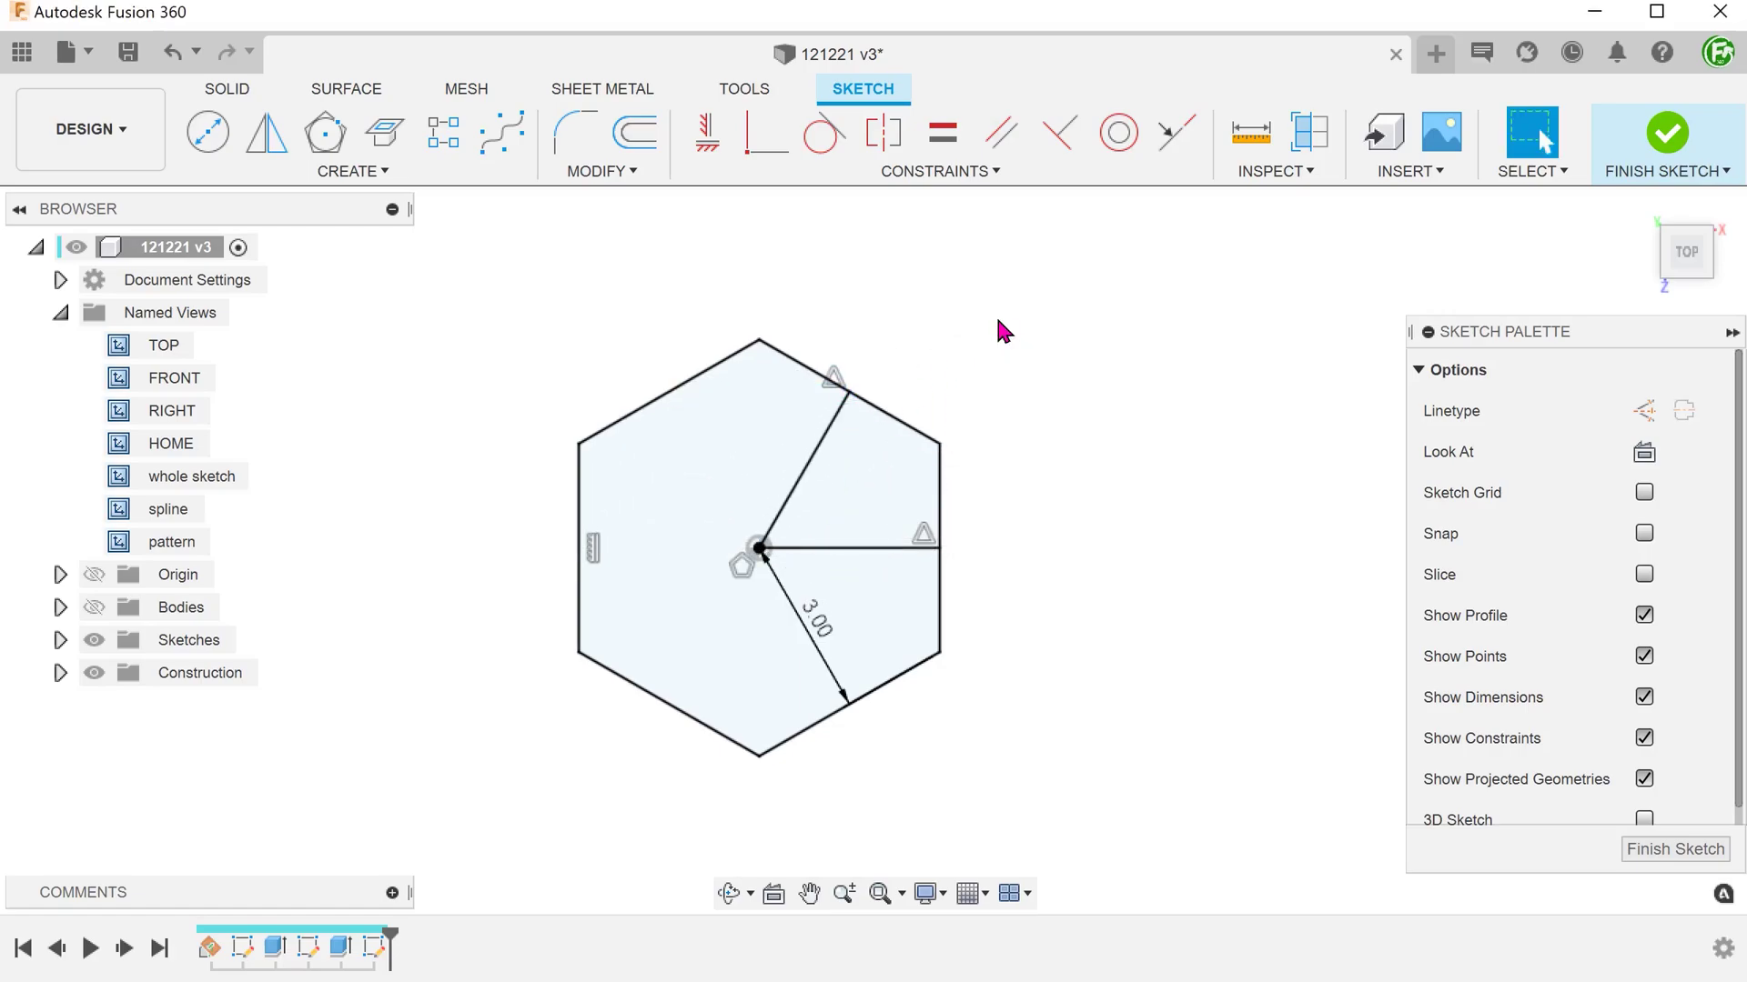
left_click(811, 457)
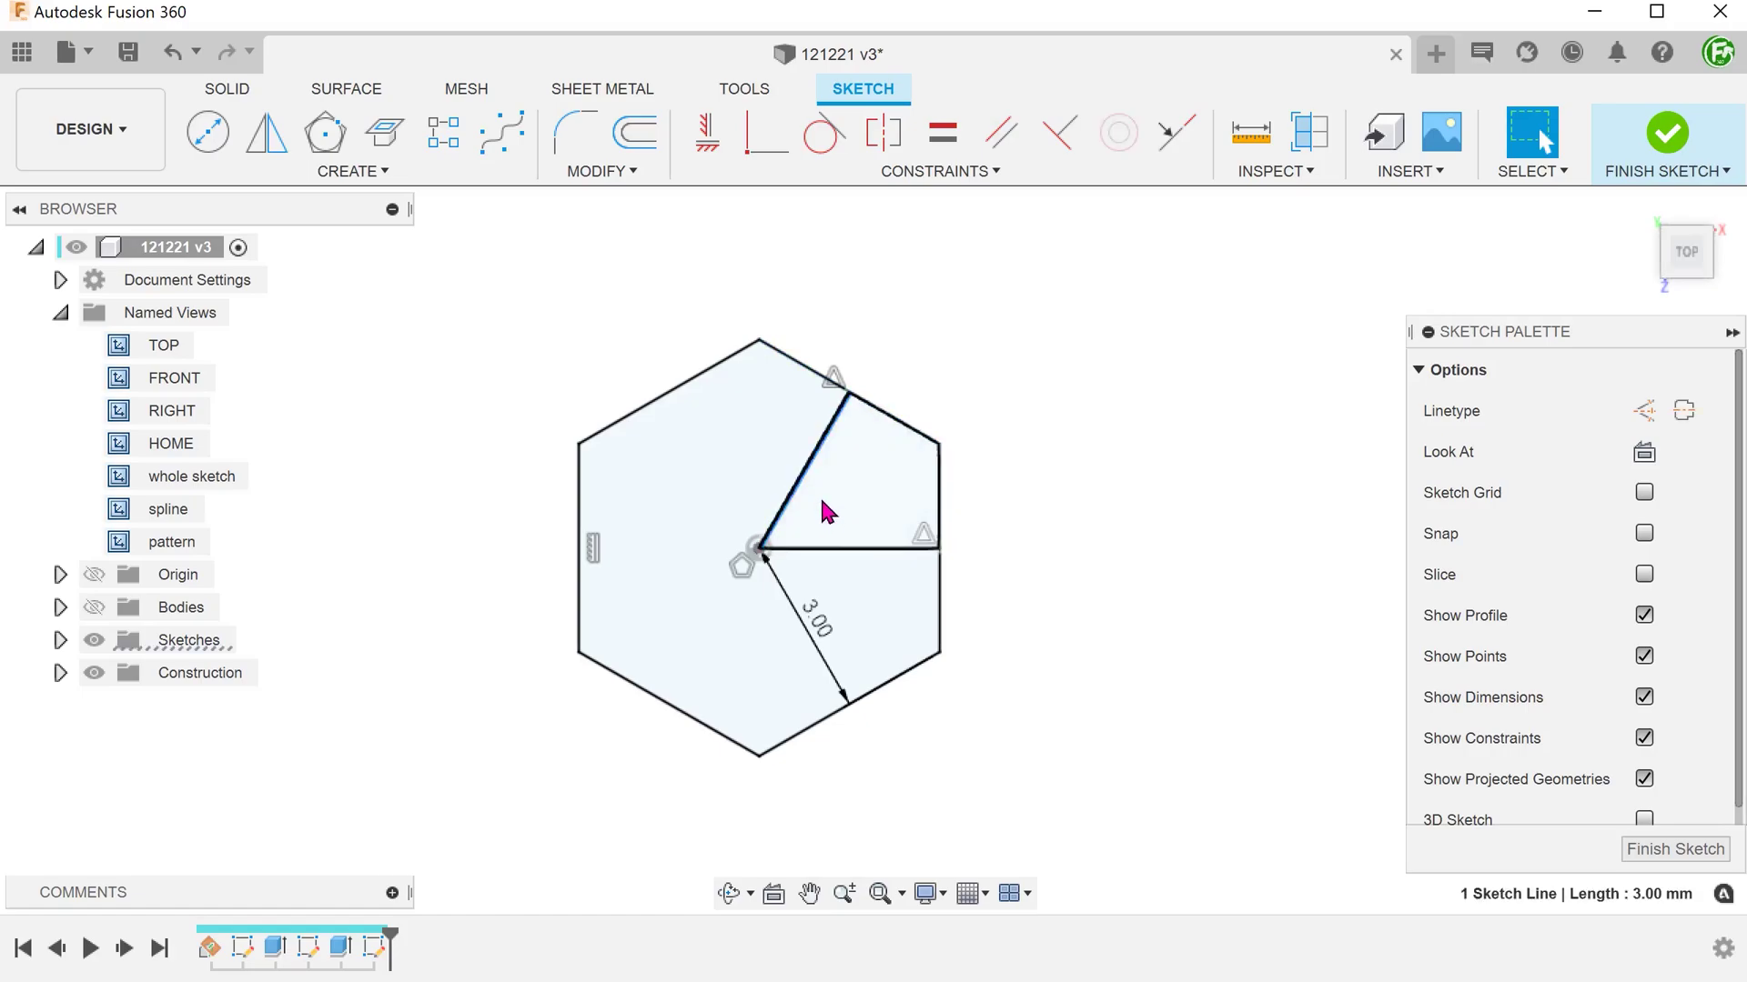
left_click(858, 549, "shift")
Step: Make both centre lines construction lines, finish the sketch, show the plate, return to Home view
right_click(864, 557)
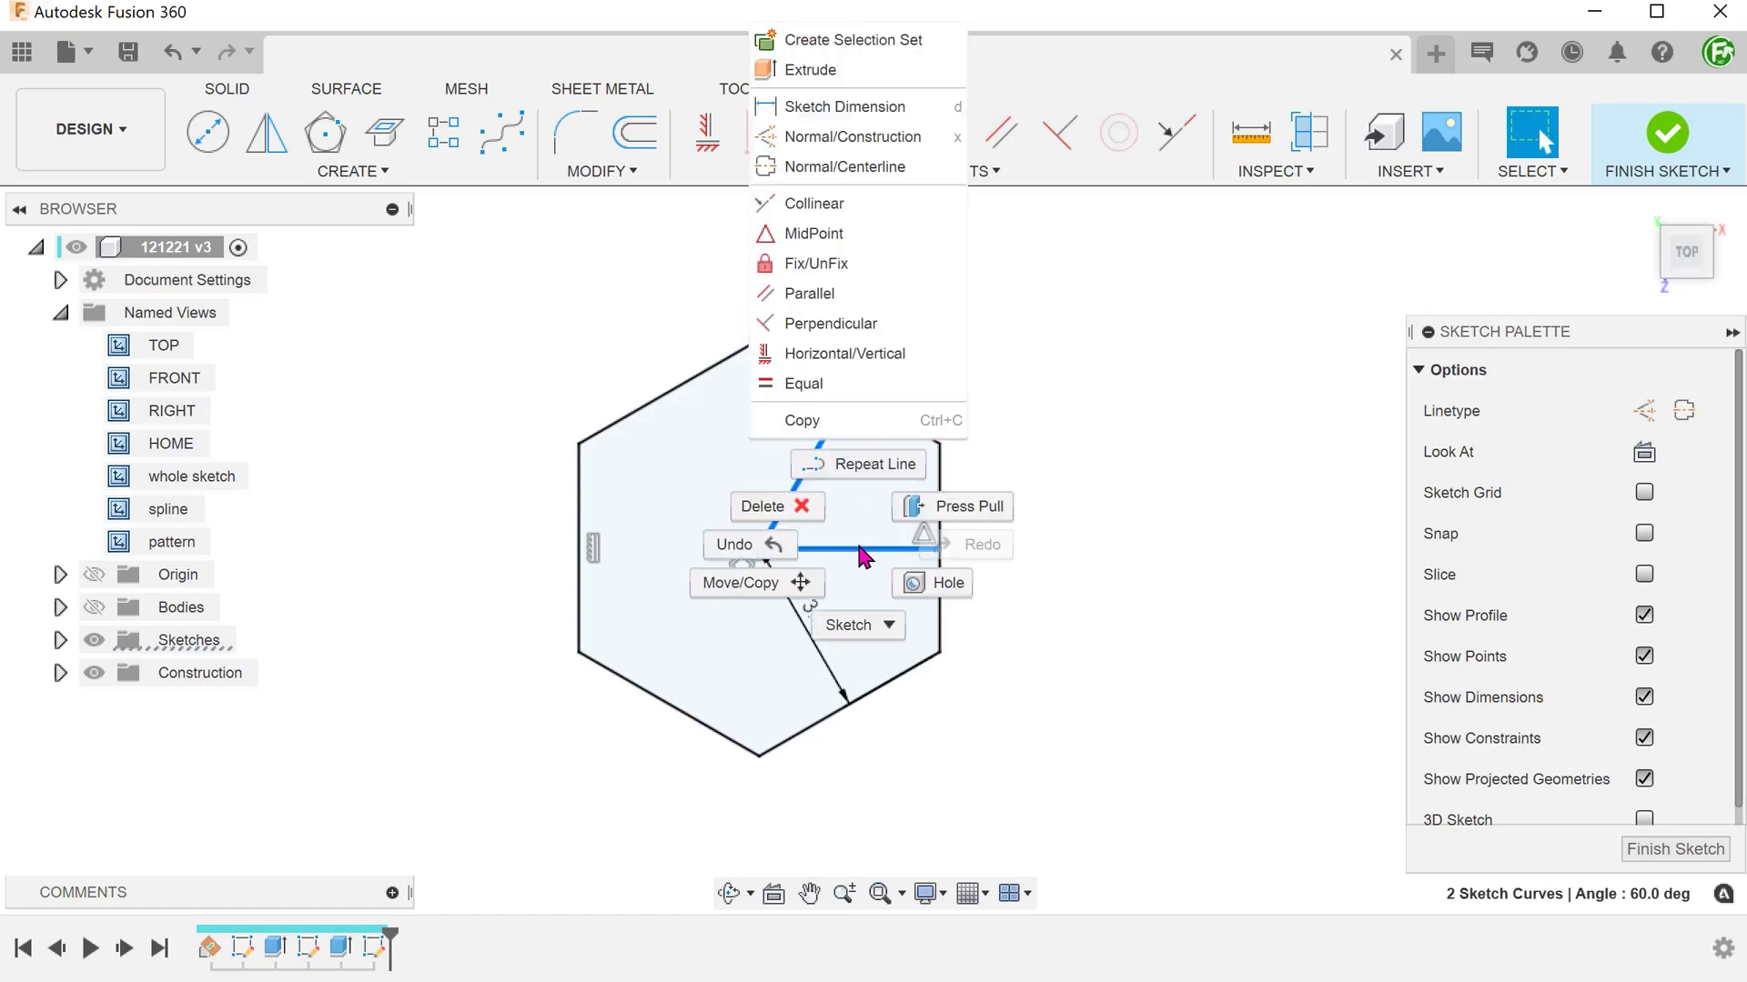
left_click(926, 144)
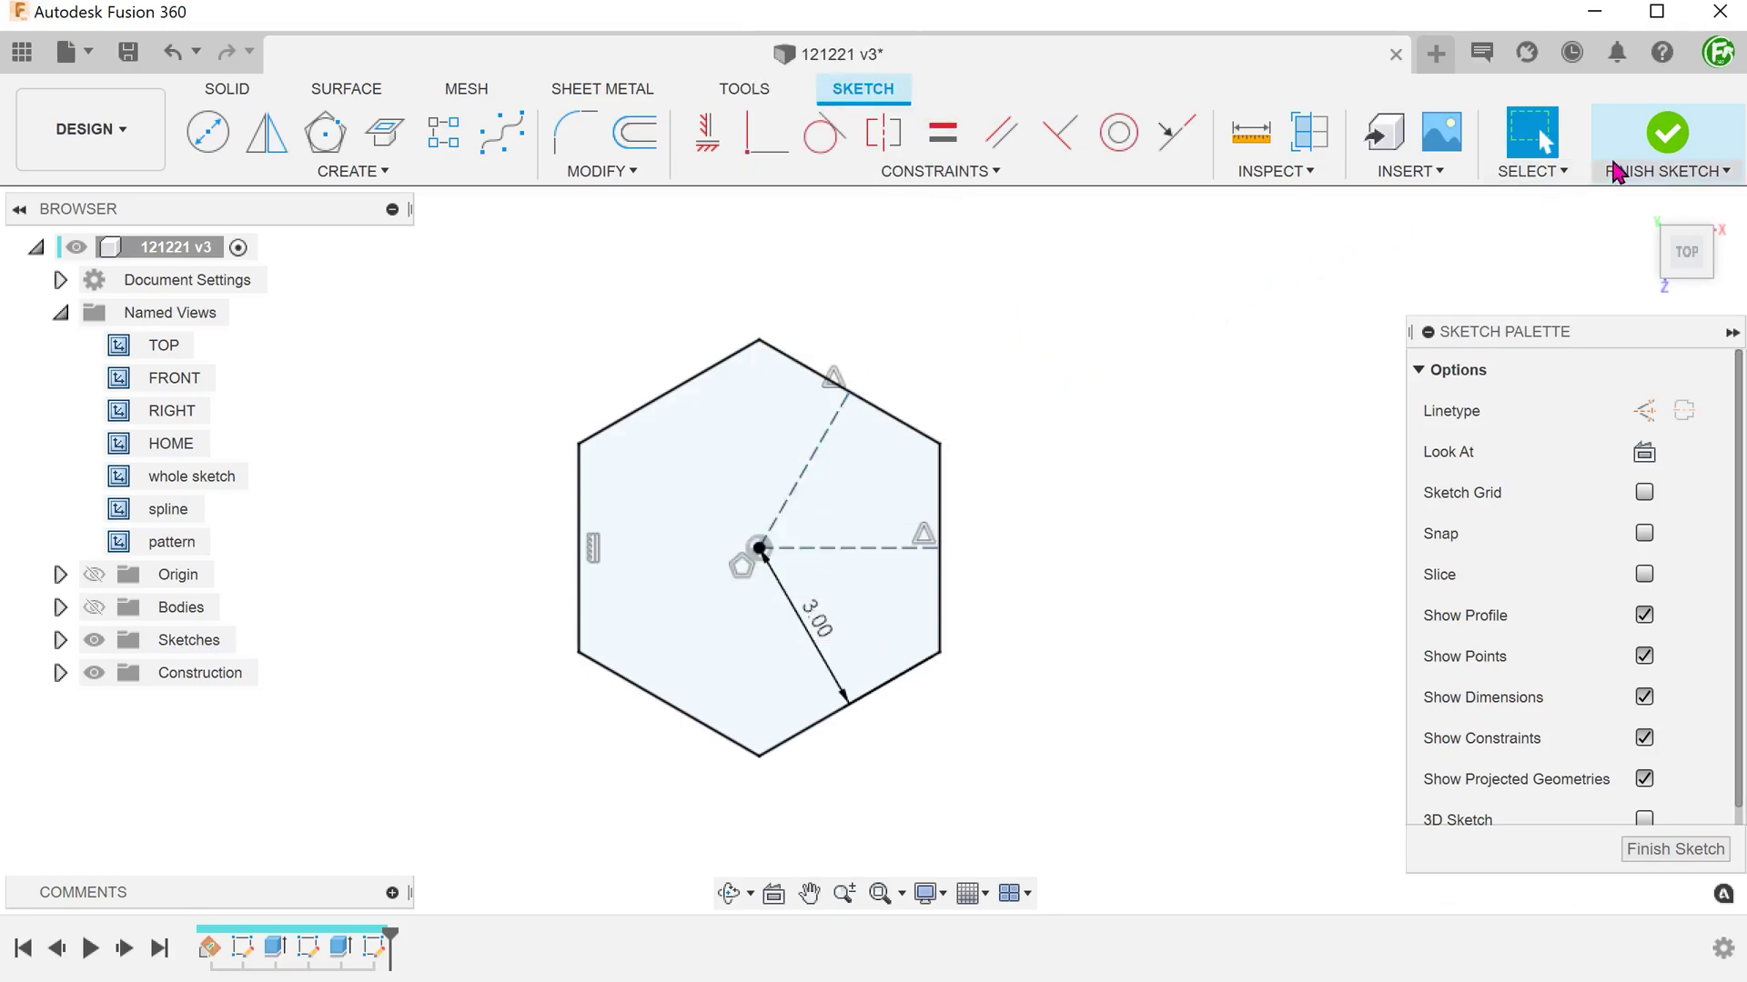
left_click(1666, 136)
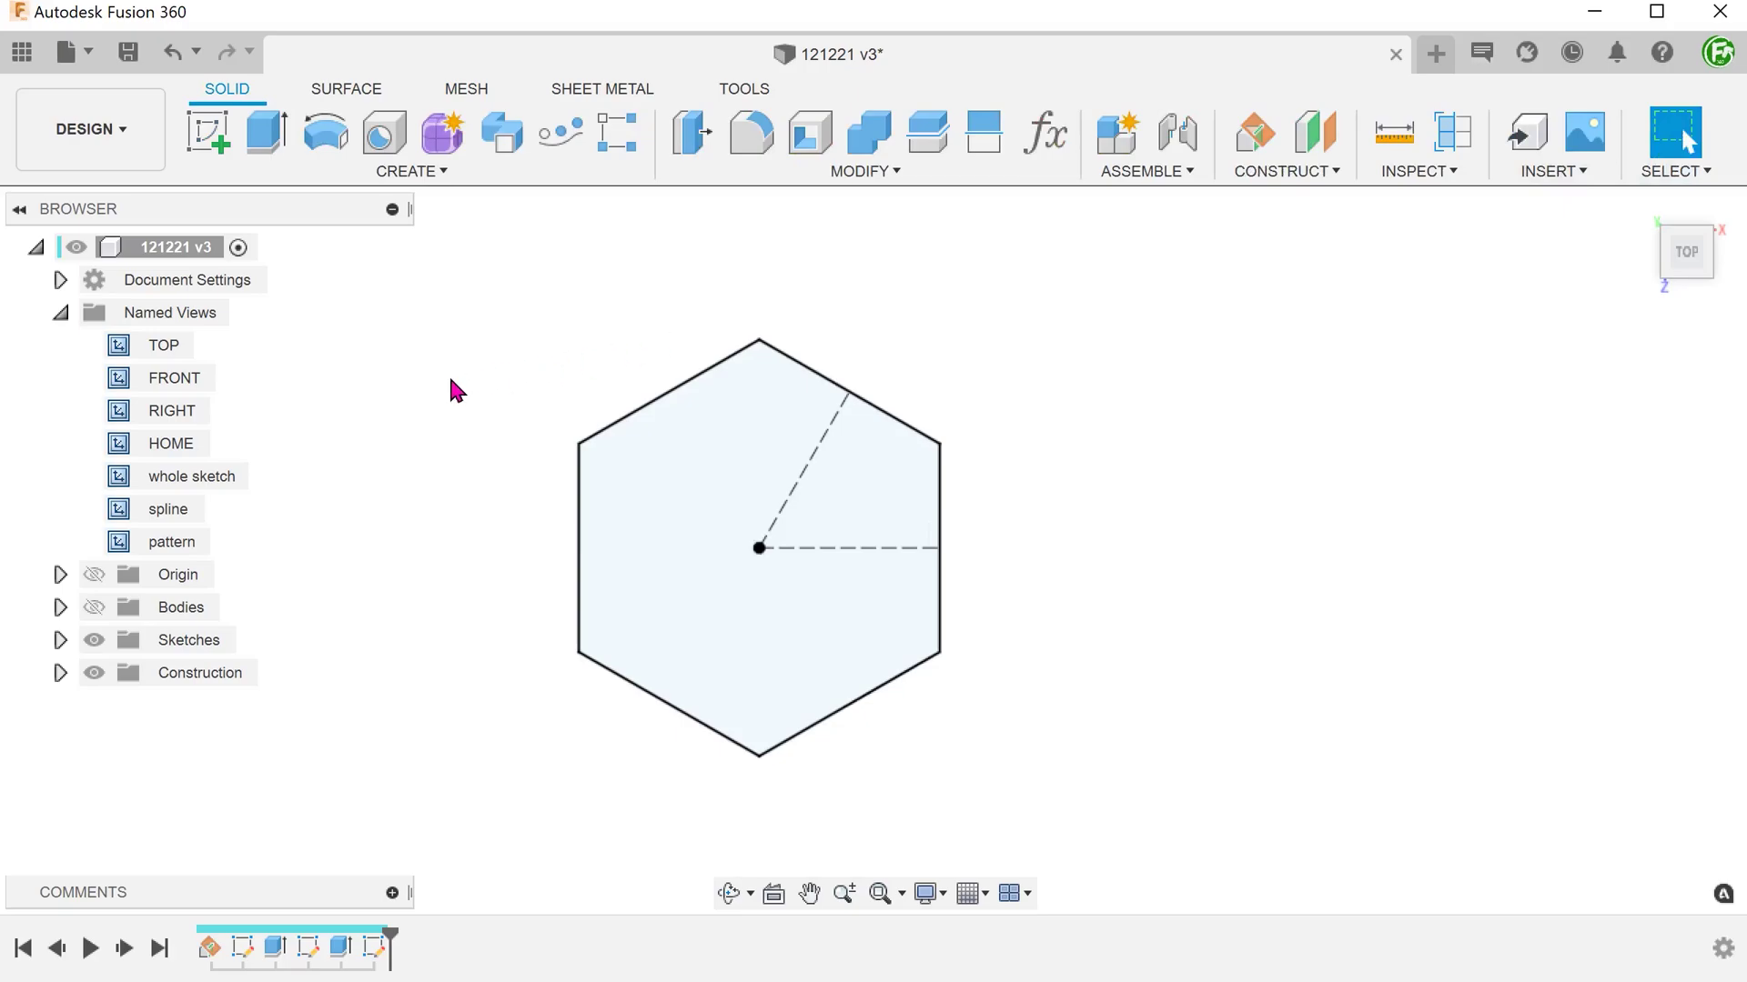
left_click(94, 607)
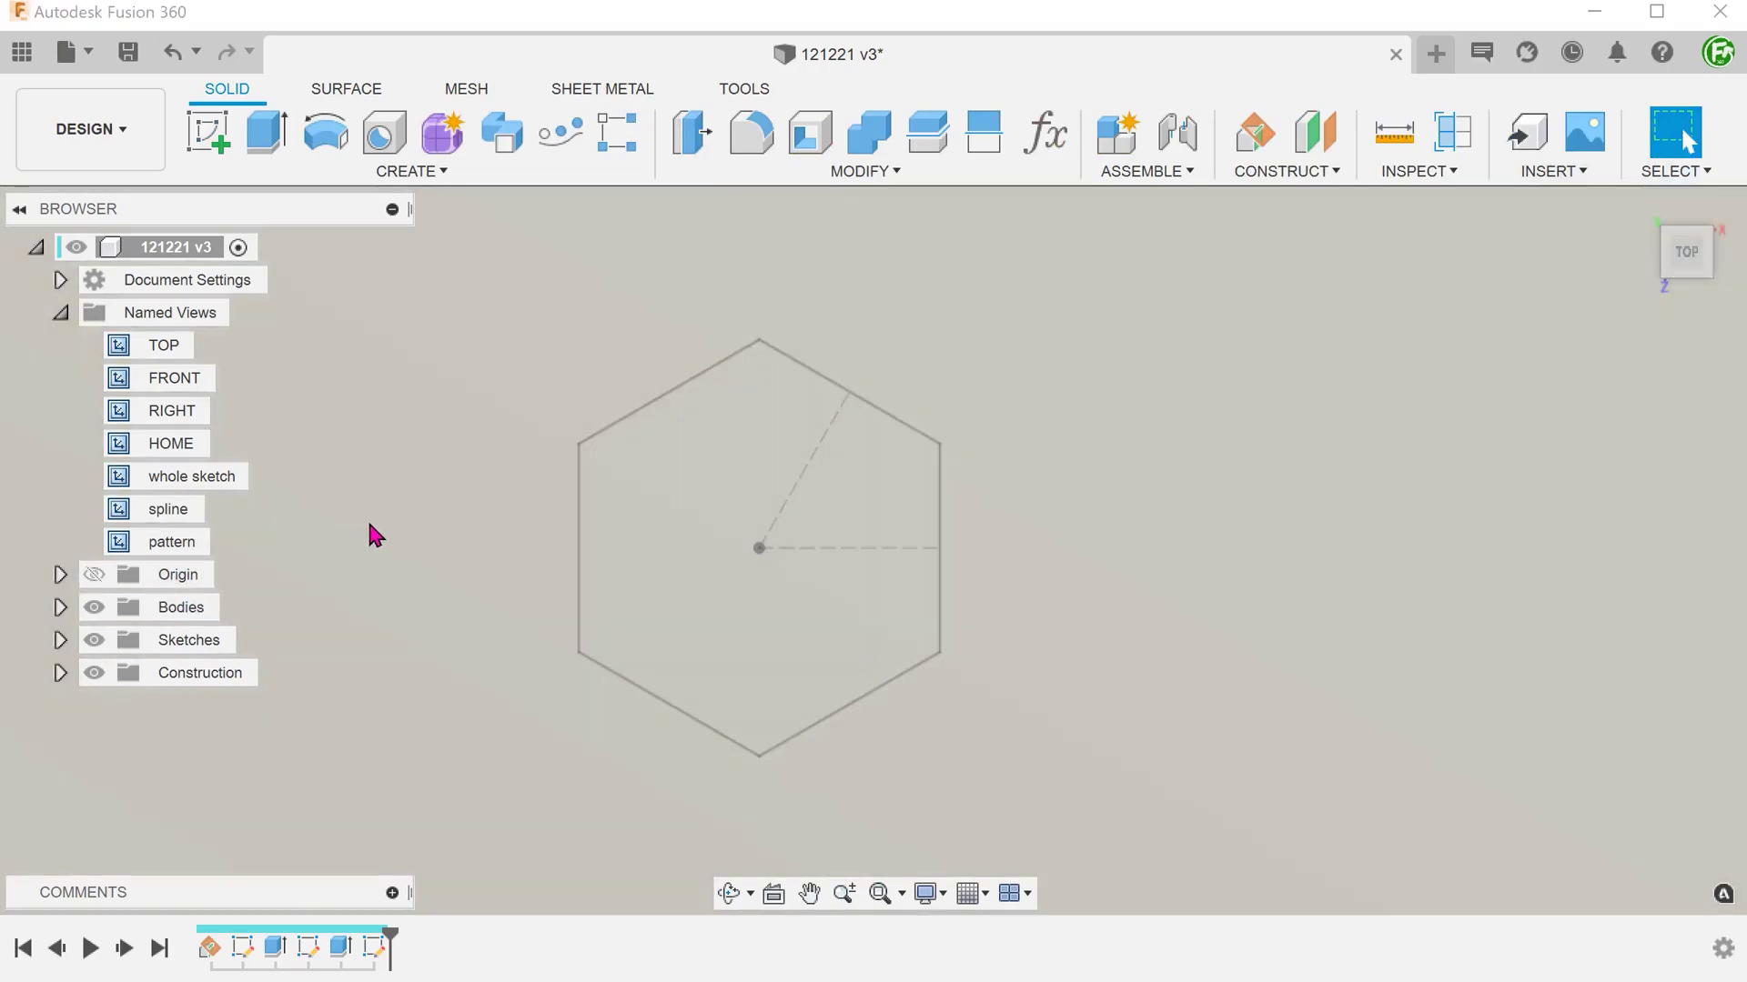
double_click(173, 443)
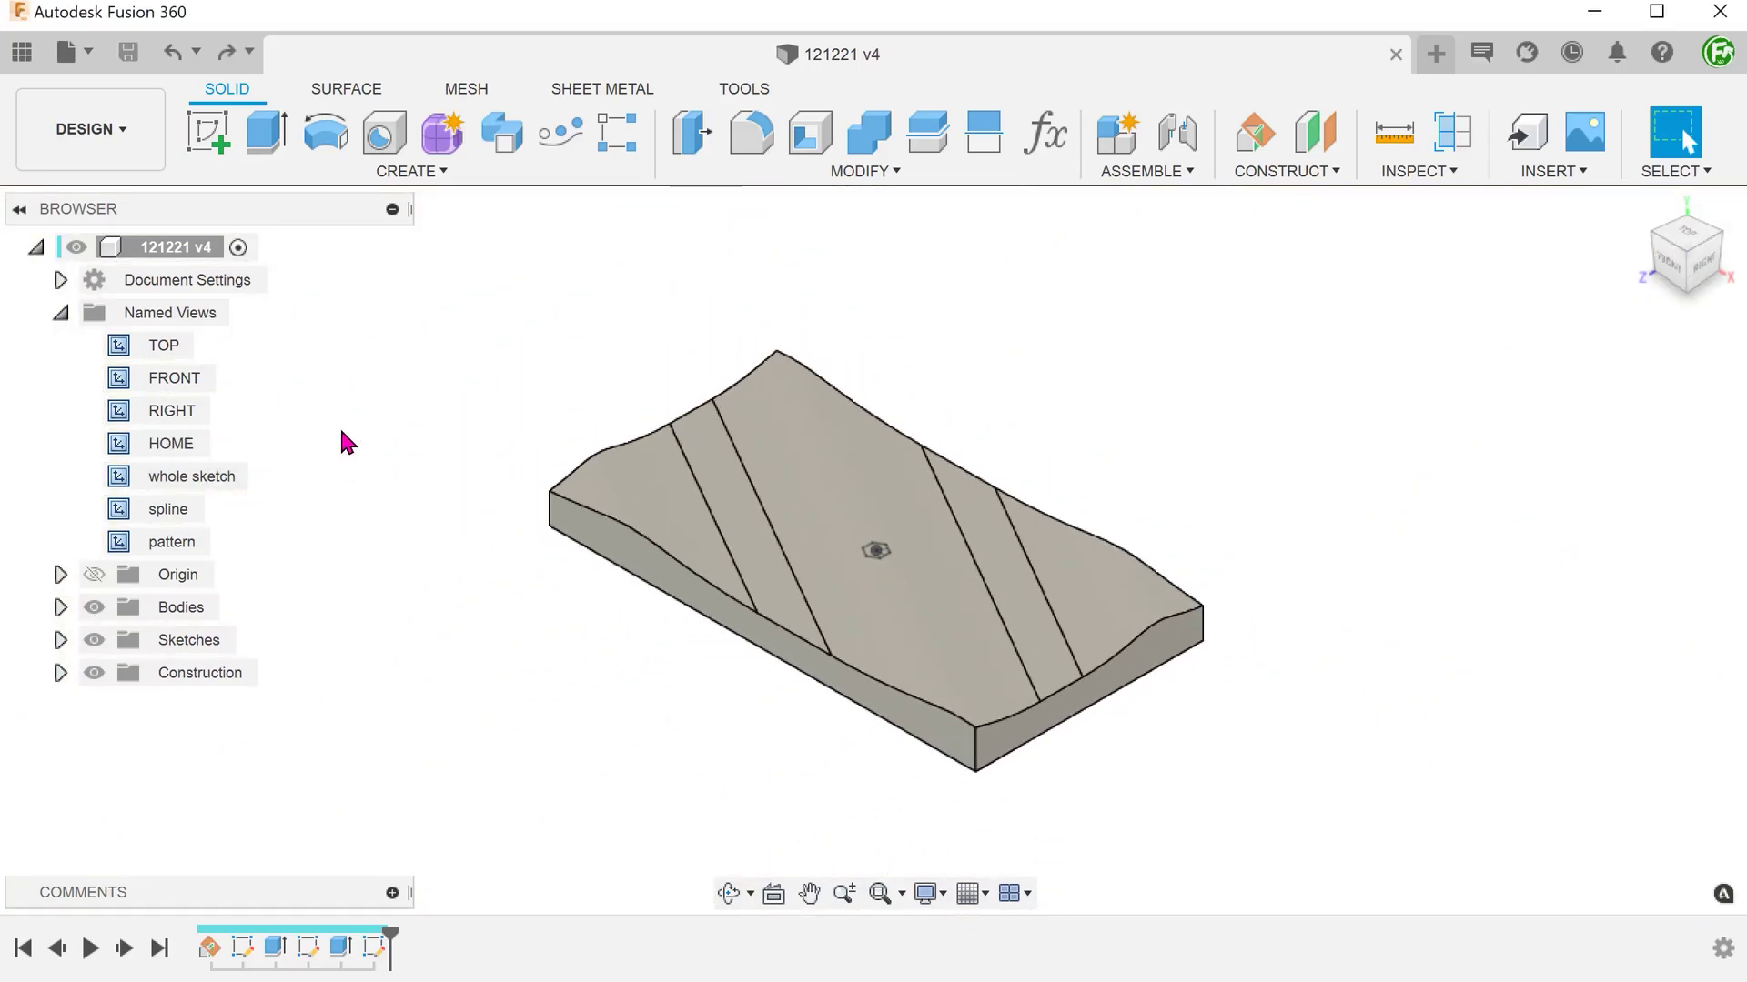
Step: Extrude the hexagon profile as a 10 mm deep cut into the plate's top surface, then view the whole plate
key("e")
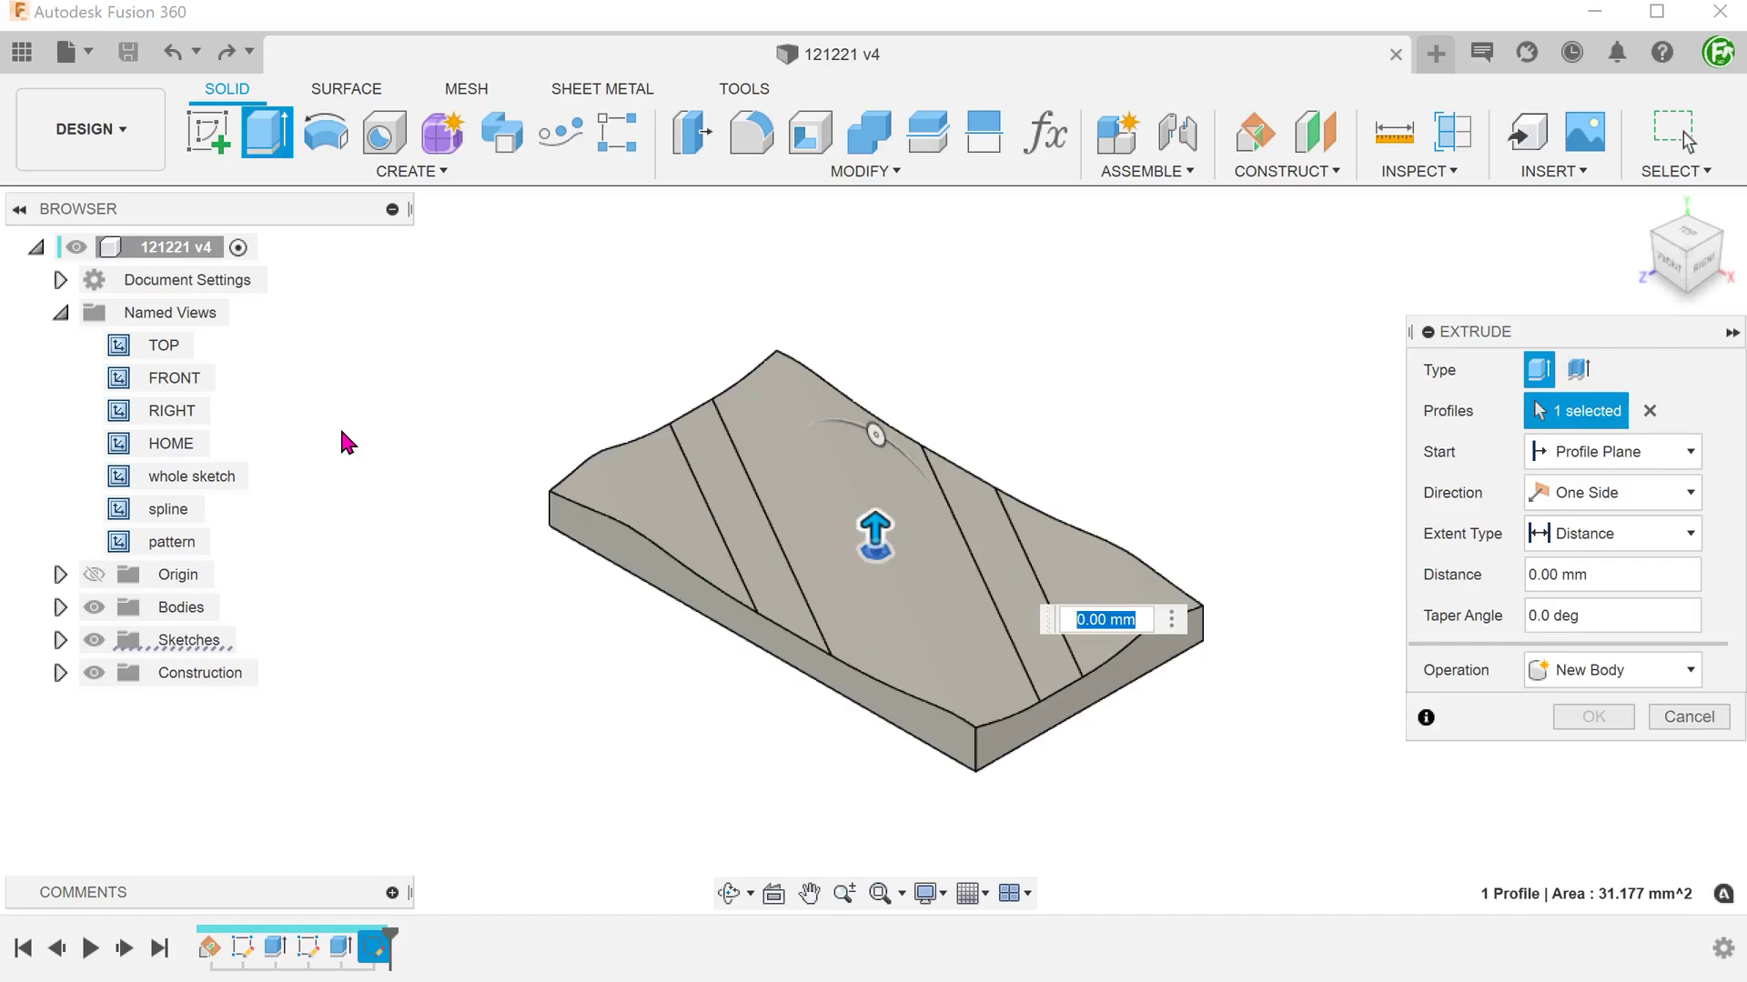
left_click(1613, 534)
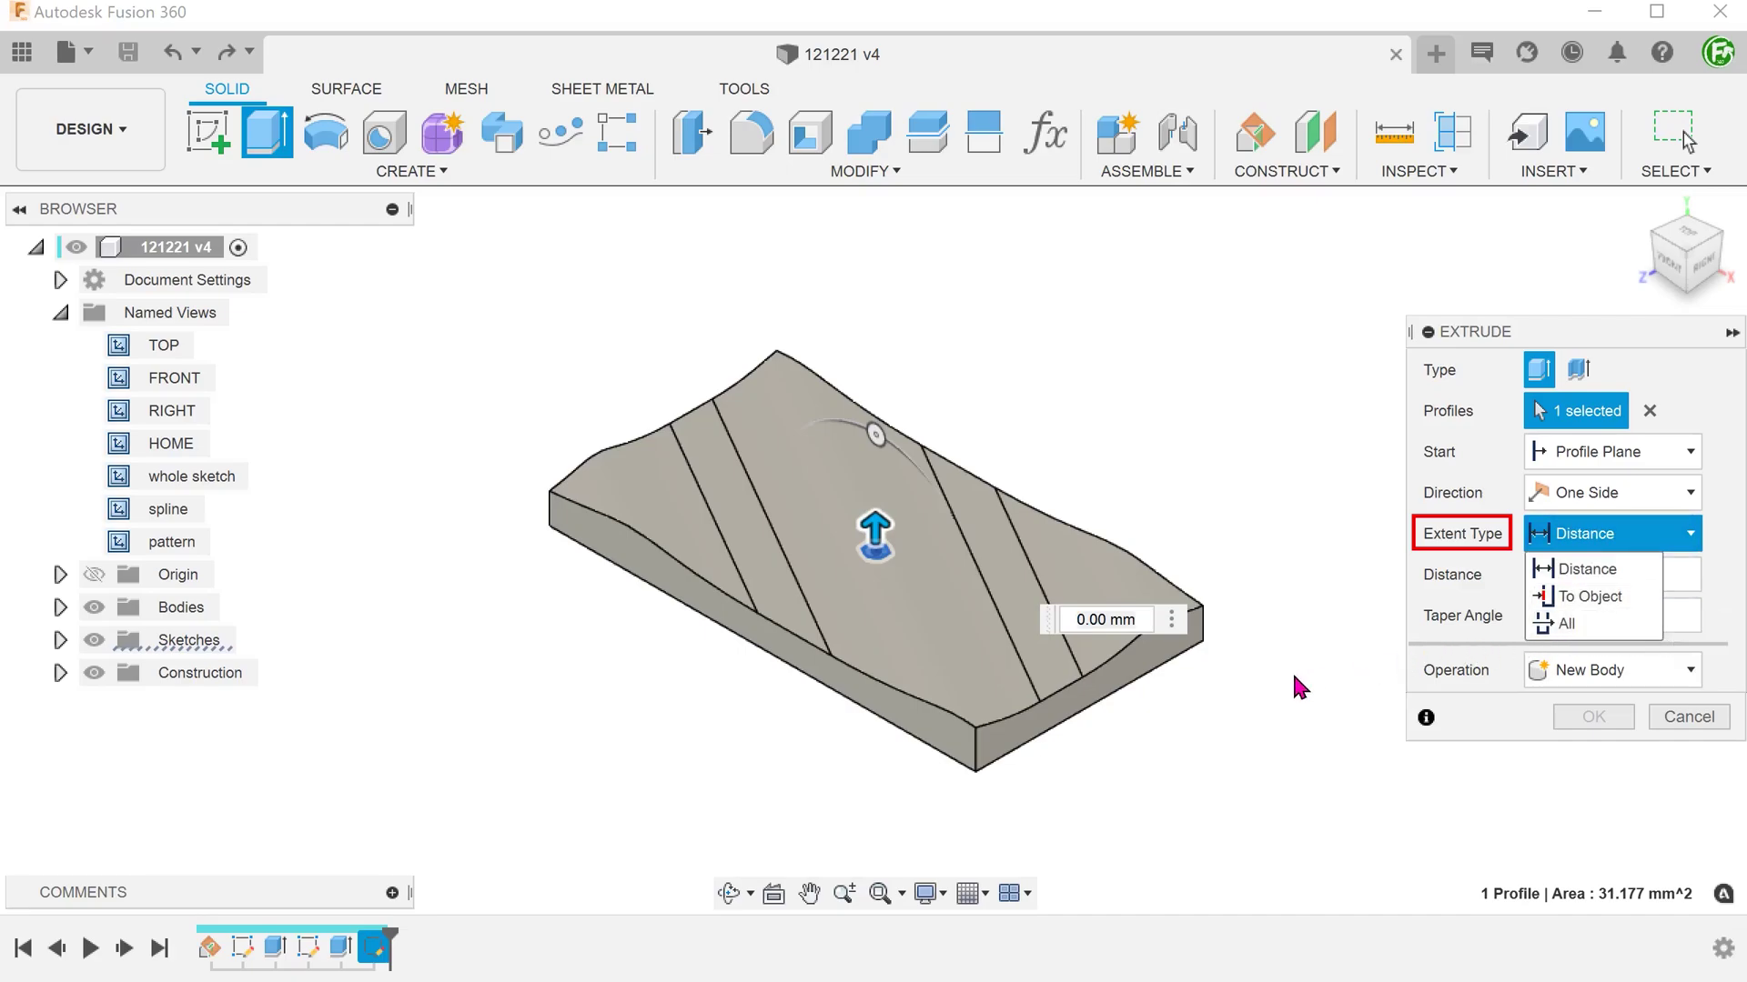
left_click(915, 613)
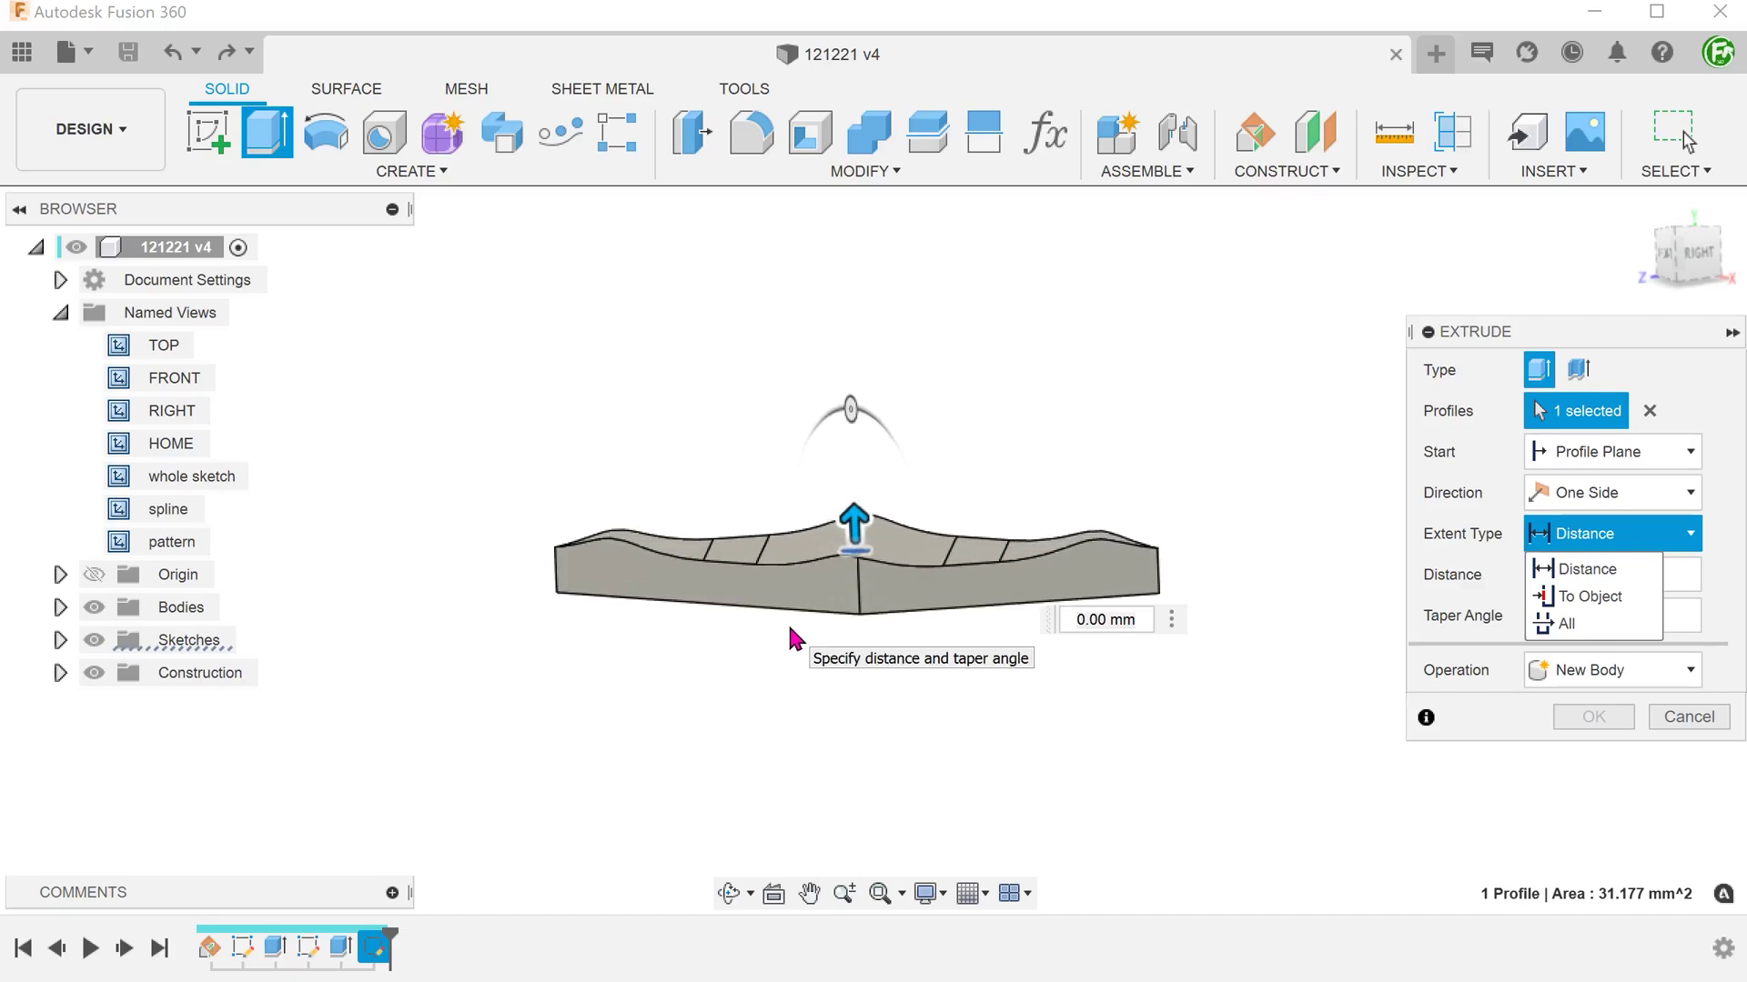
scroll(788, 620, "up", 5)
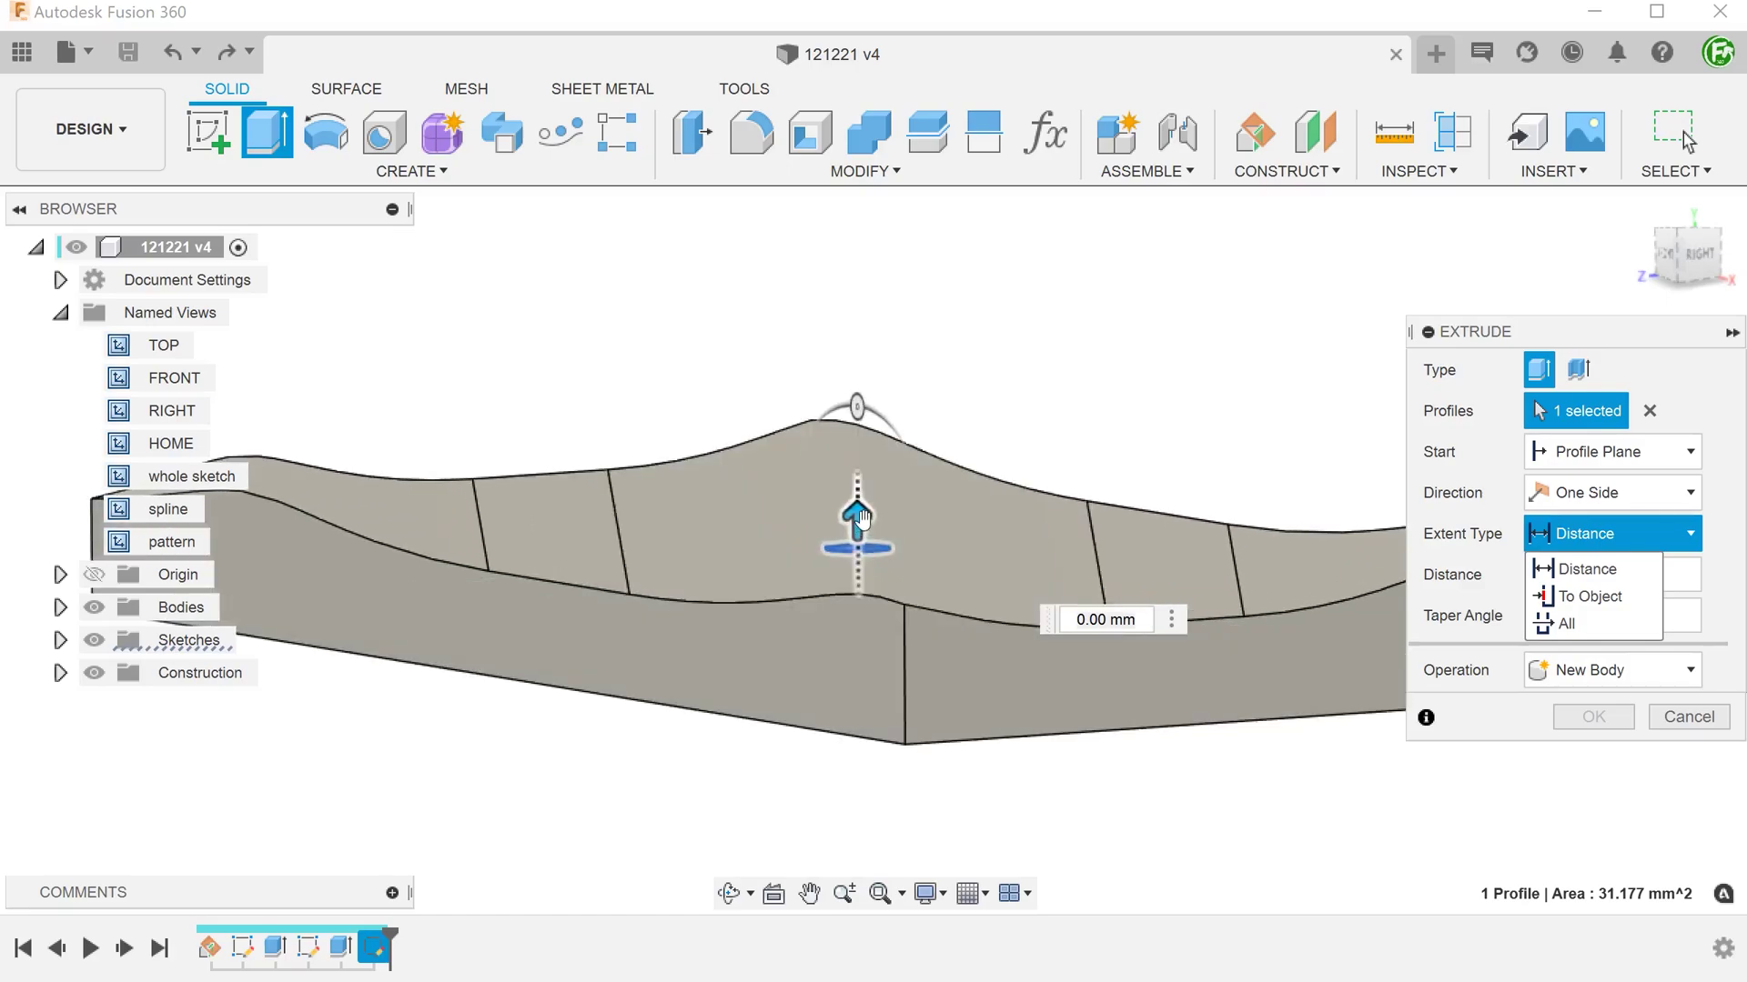
left_click_drag(856, 524, 701, 356)
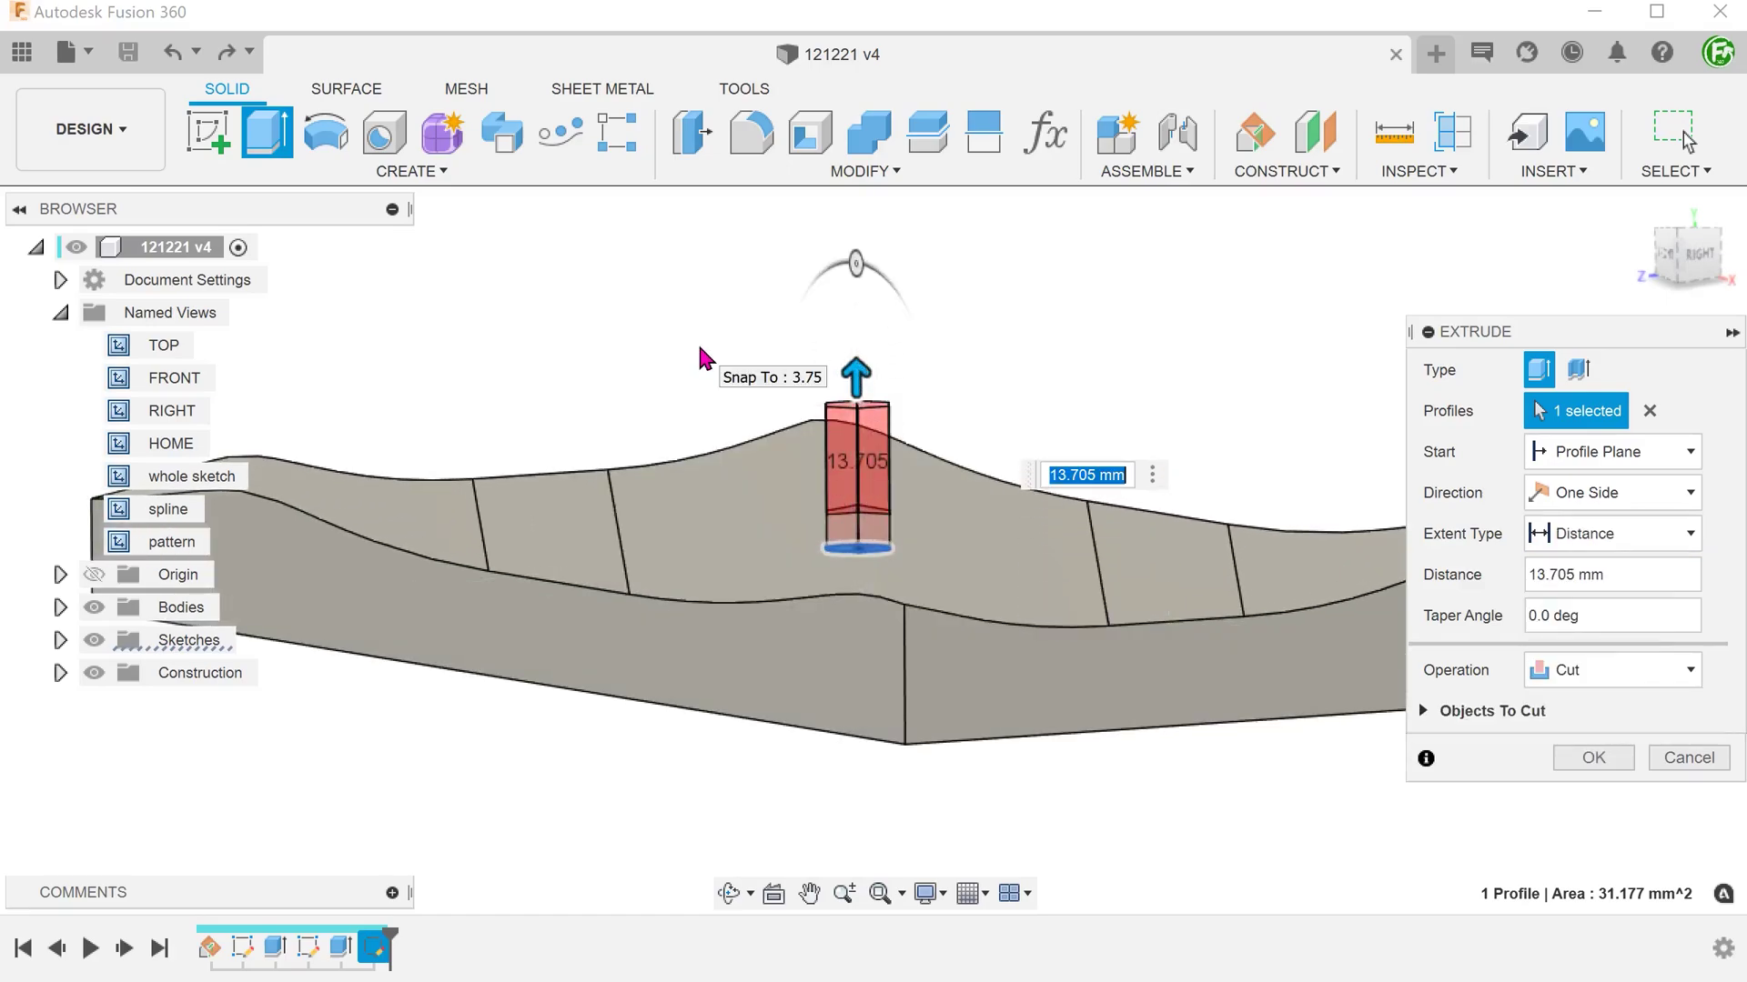
type("10")
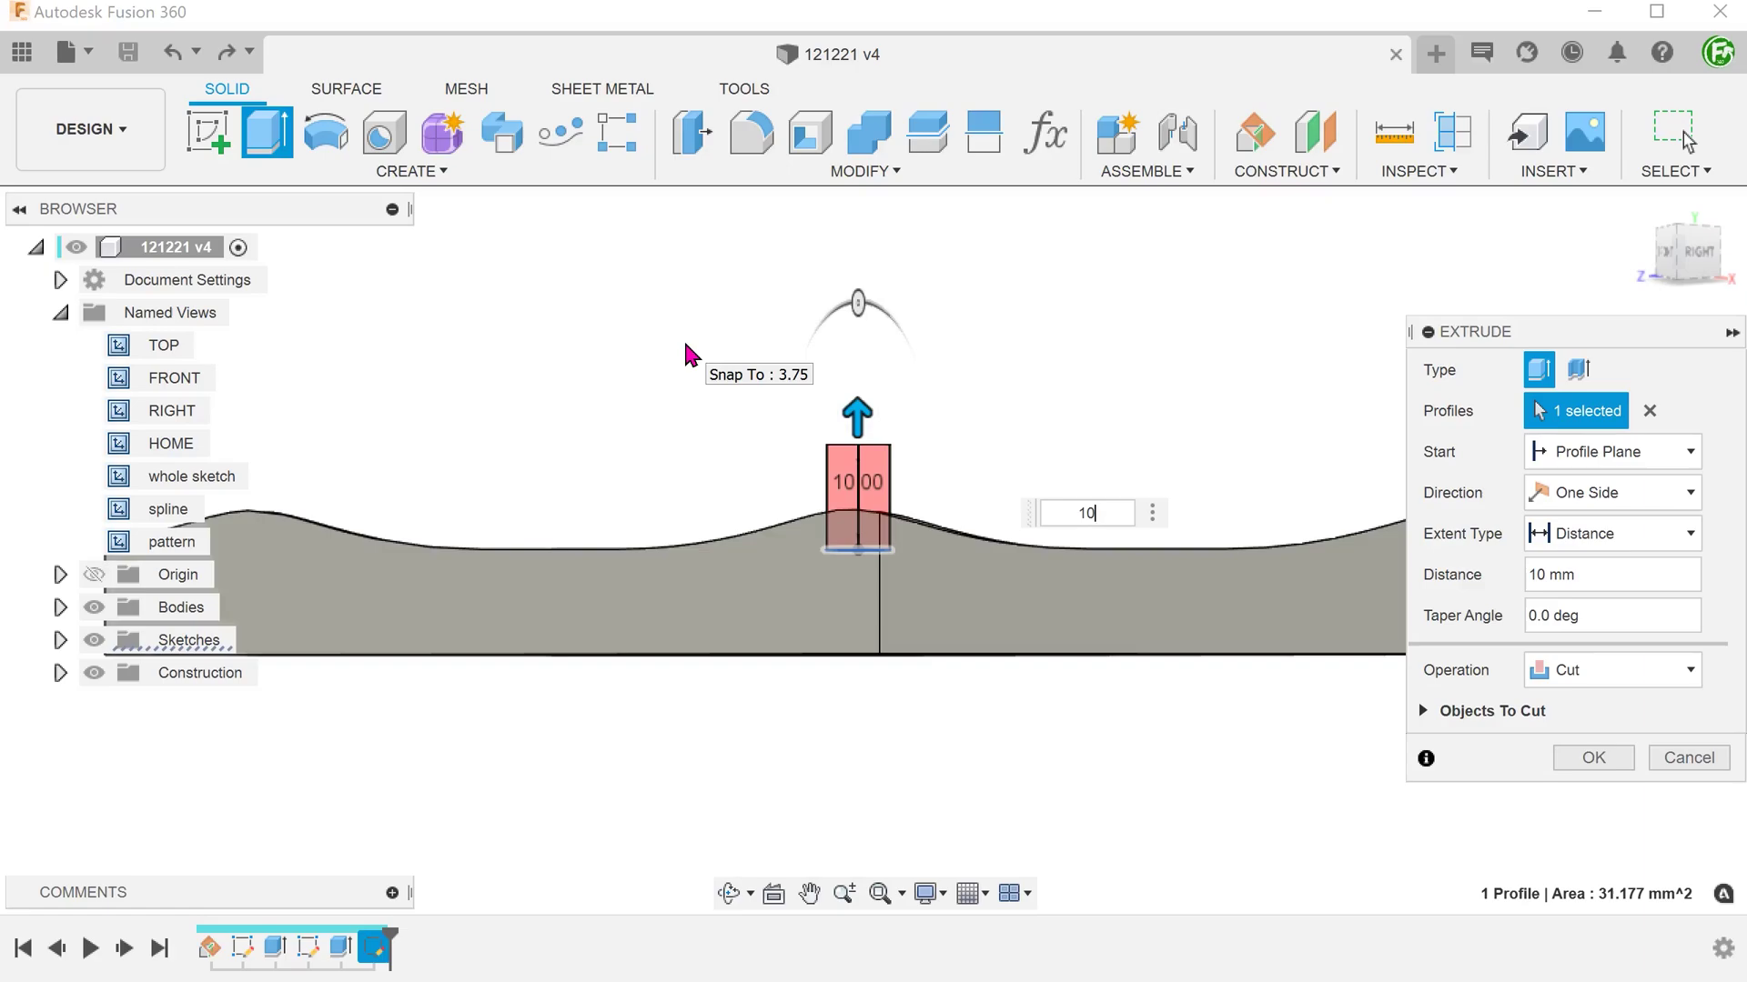
left_click(1593, 758)
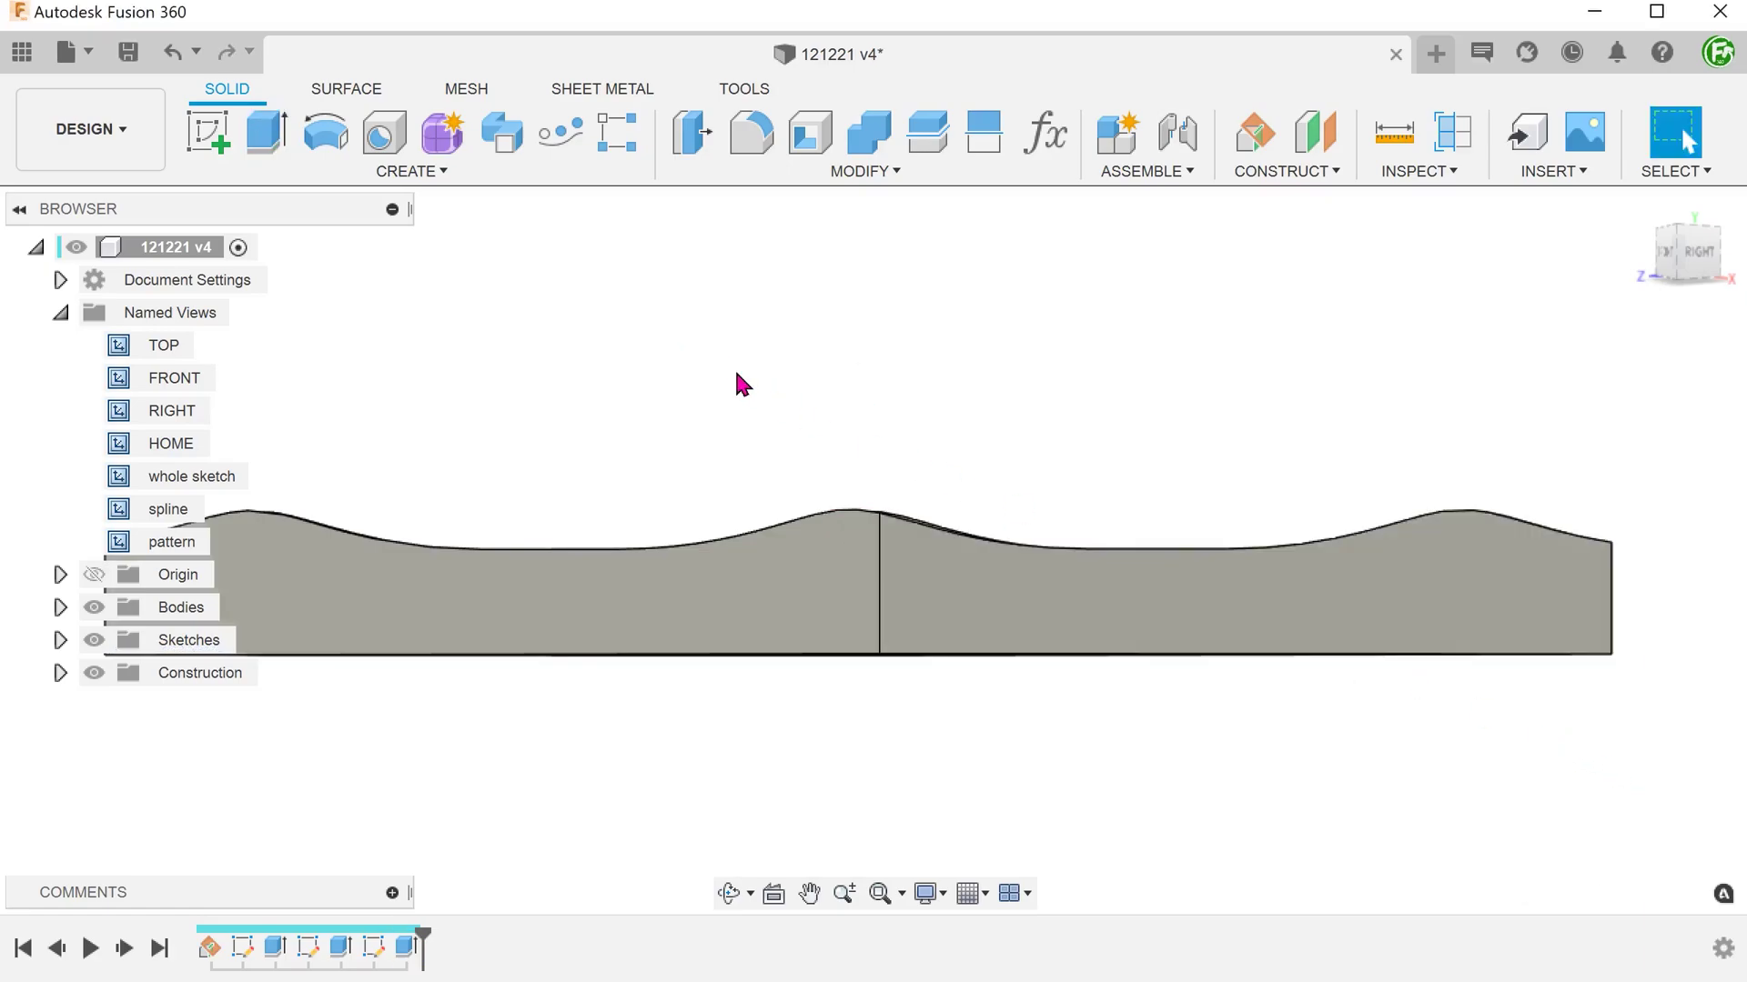
middle_click_drag(734, 367, 676, 354, "shift")
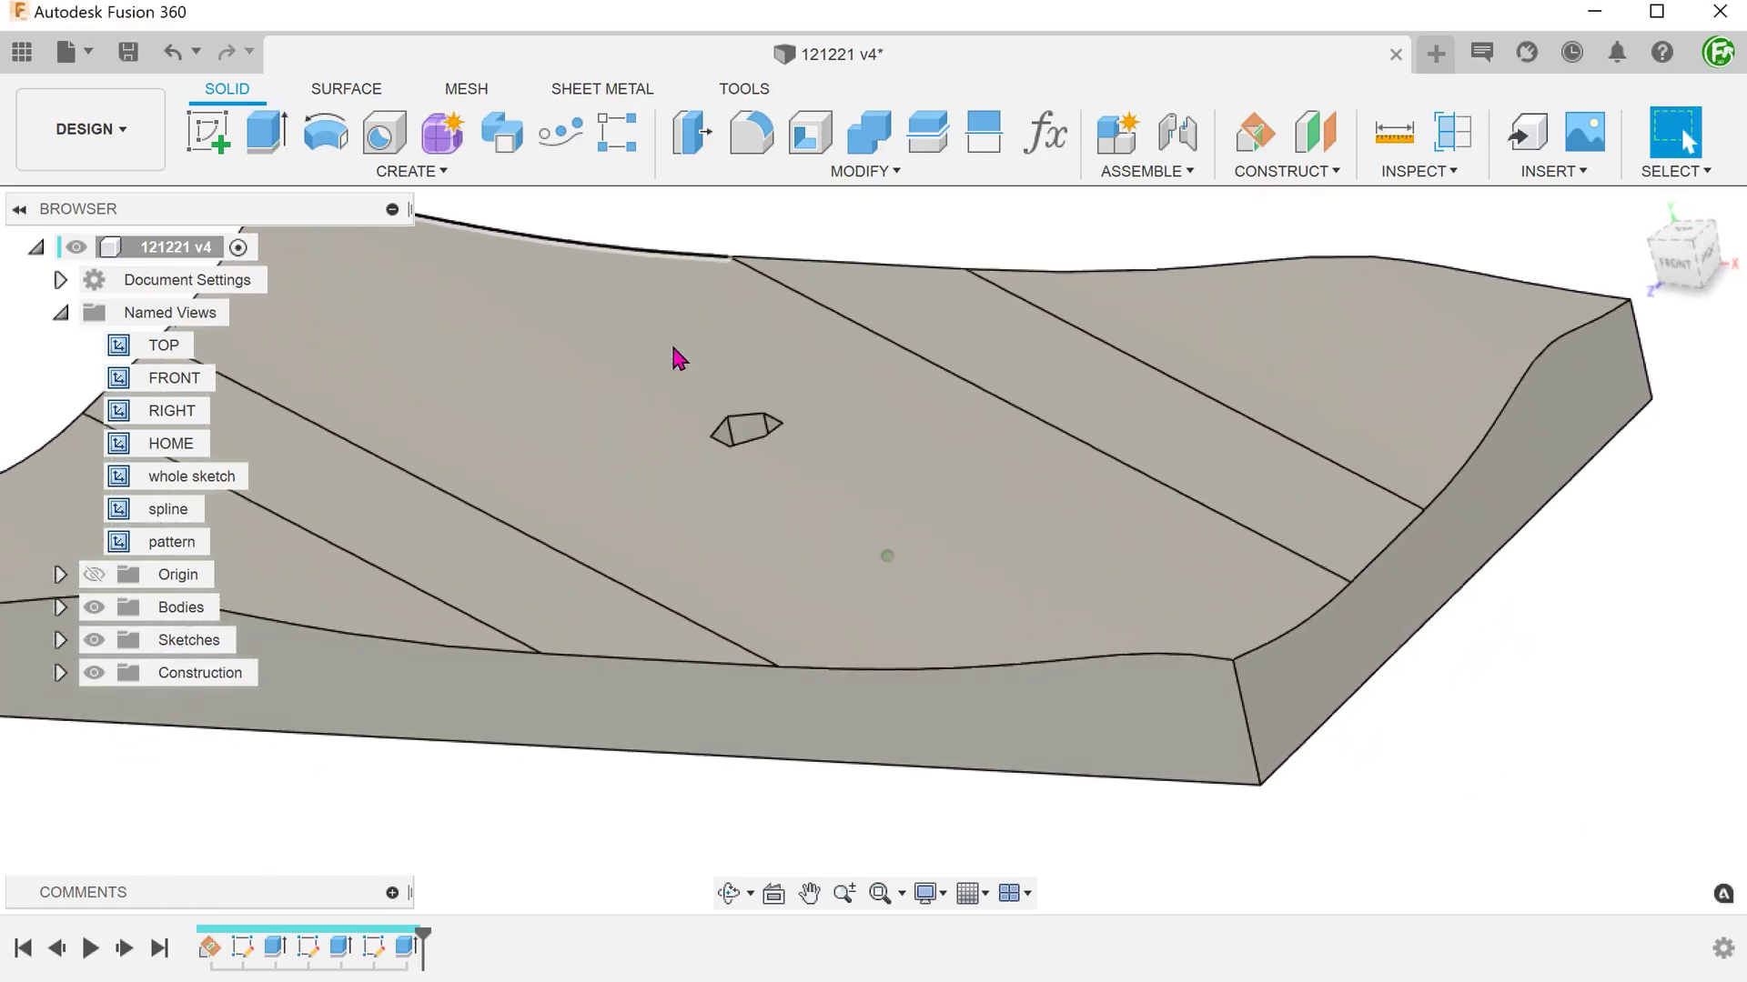
key("F6")
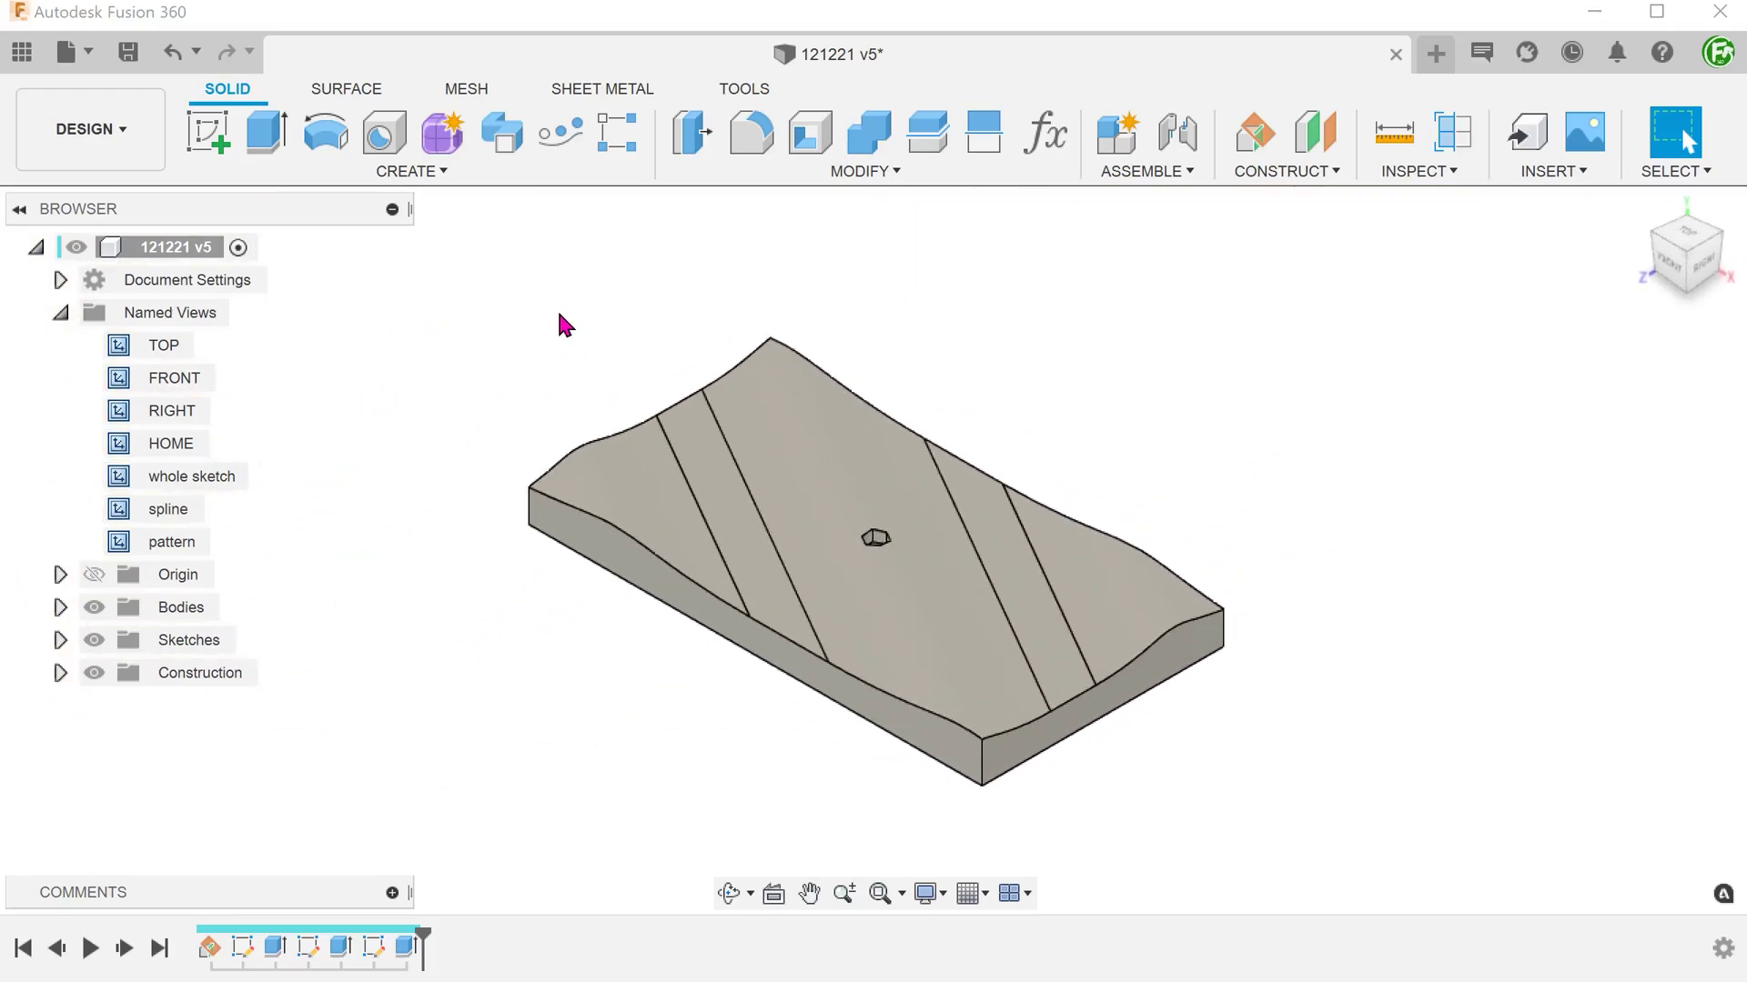
Step: Start a rectangular pattern with the hexagonal cut as the feature to pattern
left_click(411, 171)
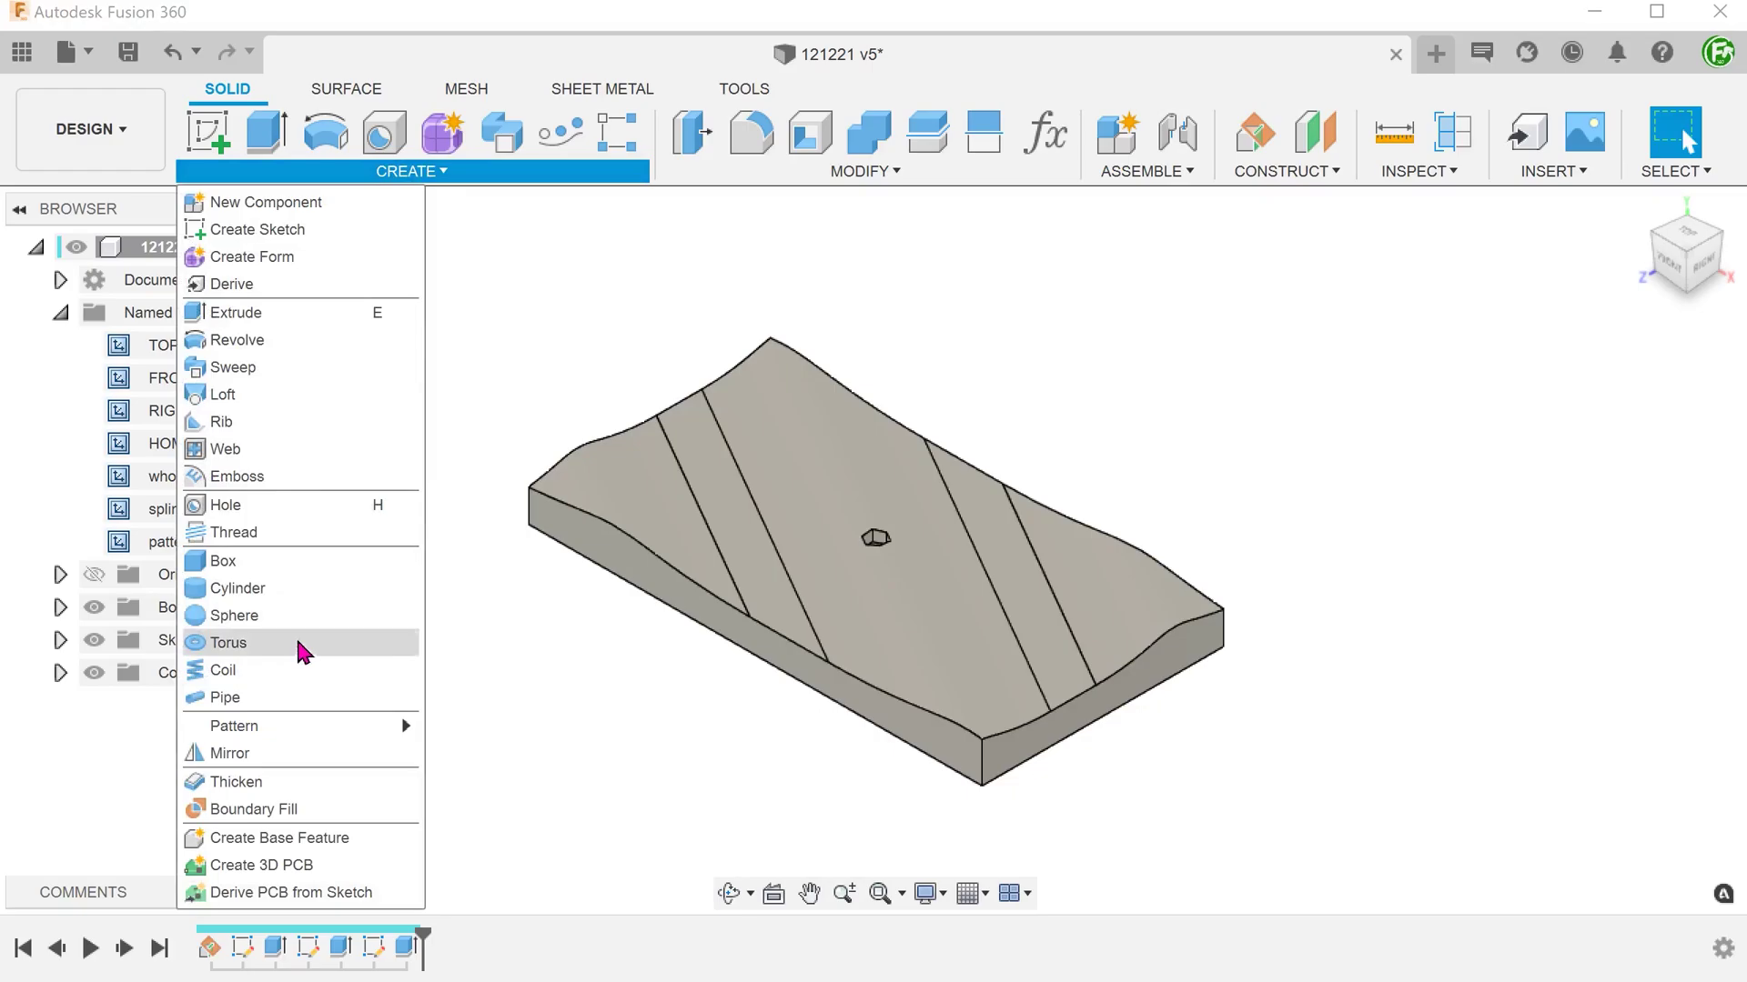
mouse_move(320, 727)
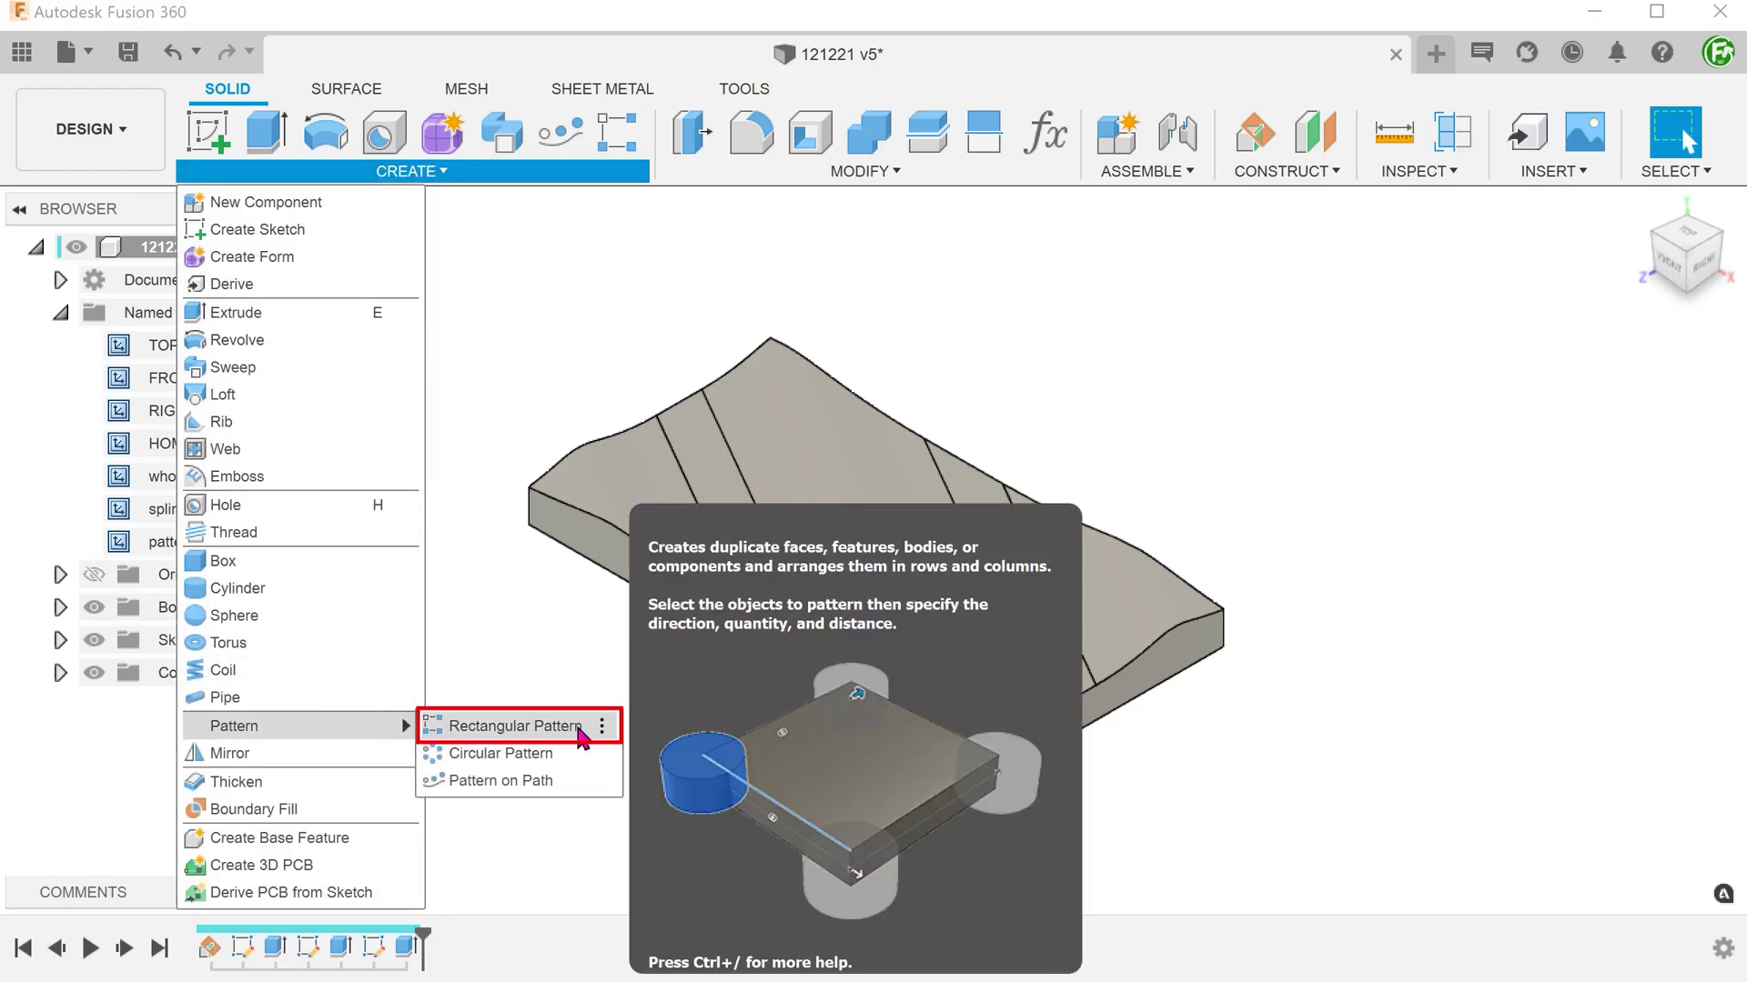
left_click(580, 727)
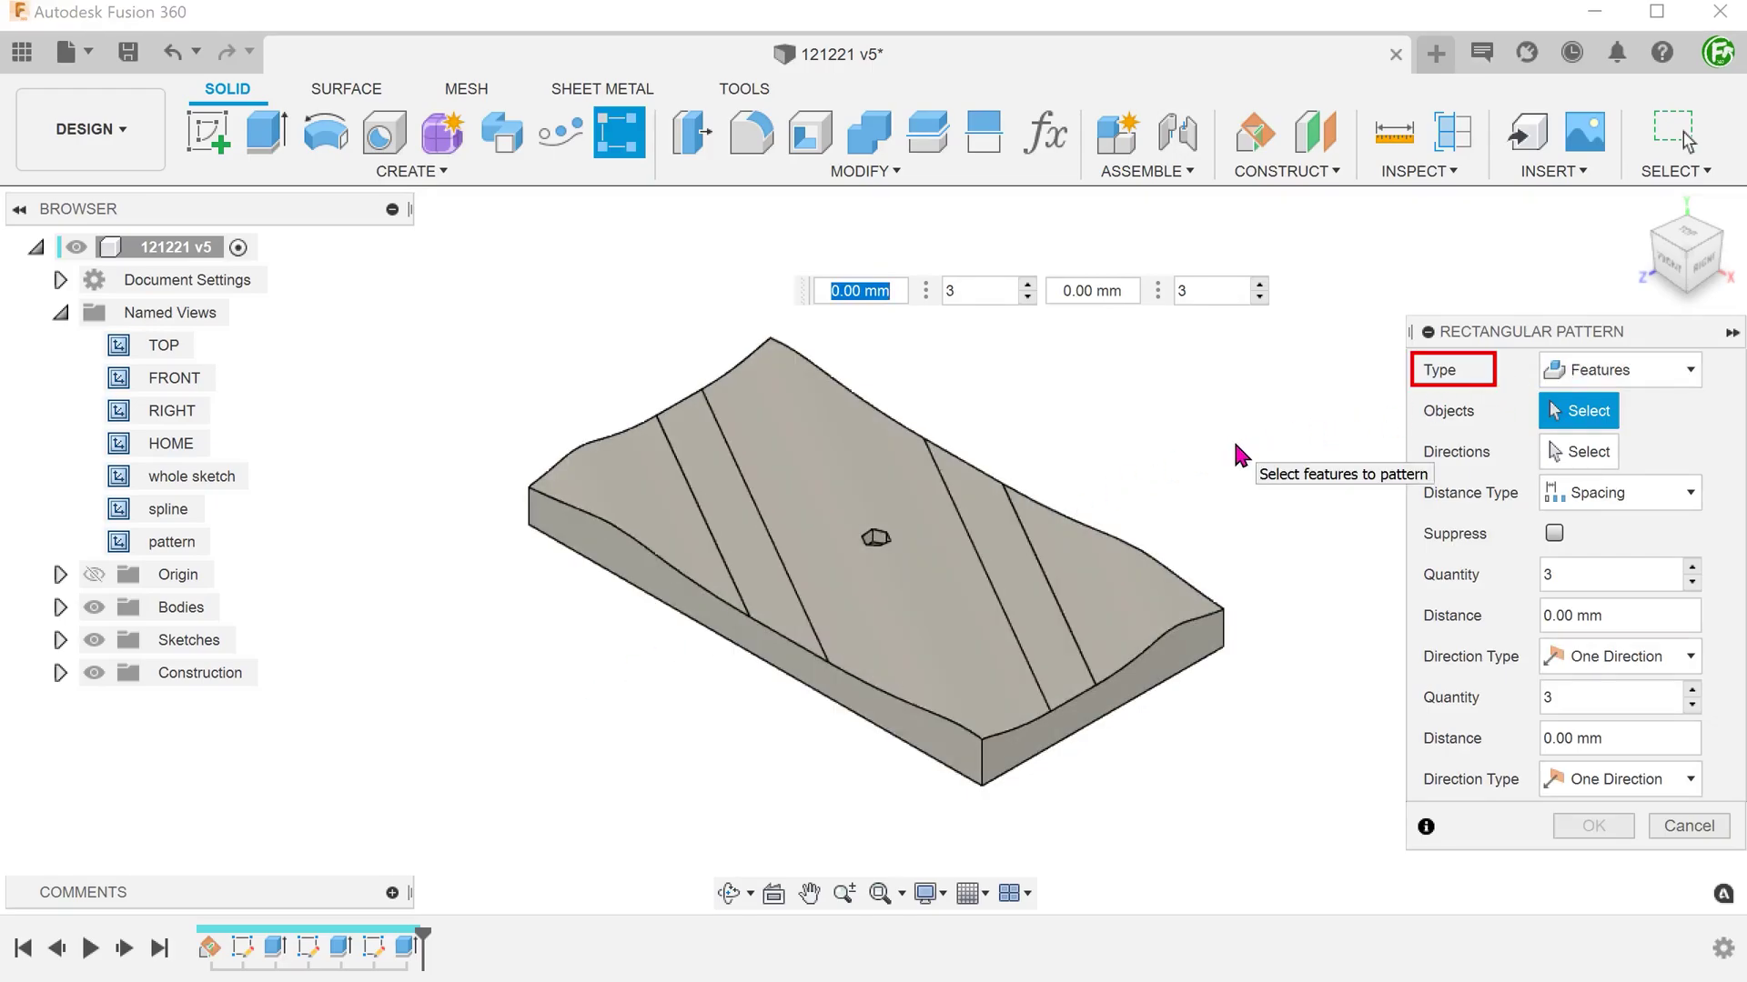
middle_click_drag(1232, 439, 1091, 477, "shift")
scroll(920, 506, "up", 5)
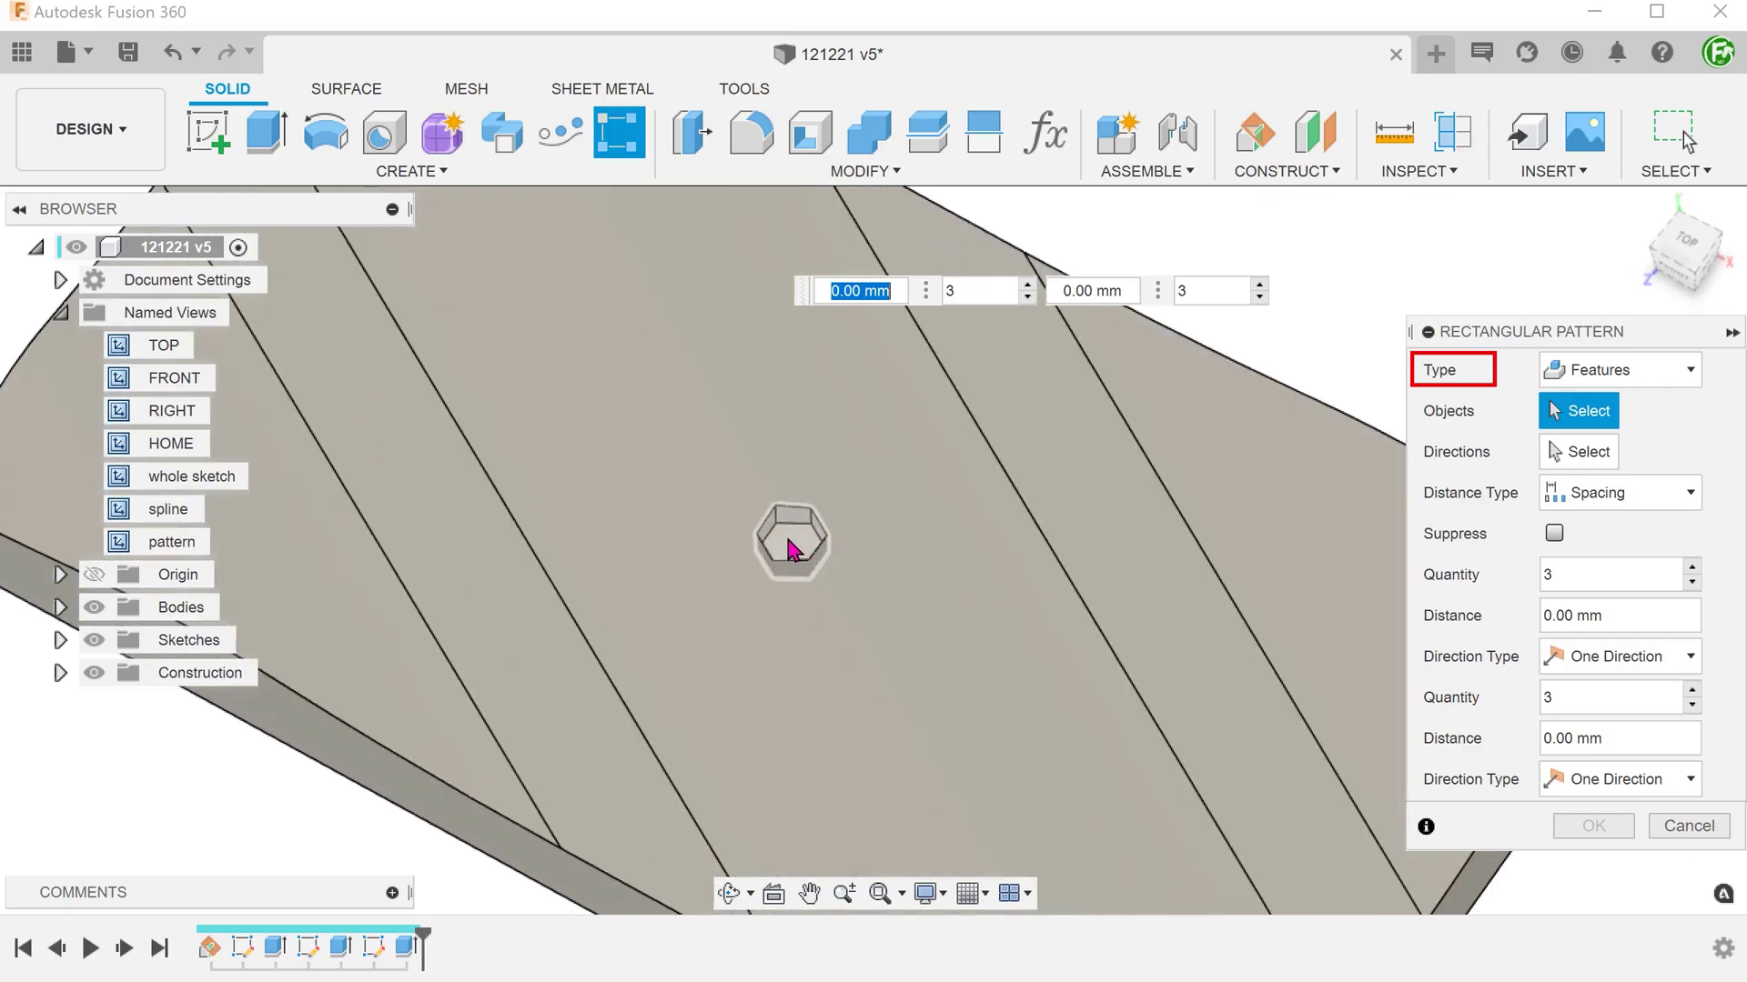
left_click(788, 546)
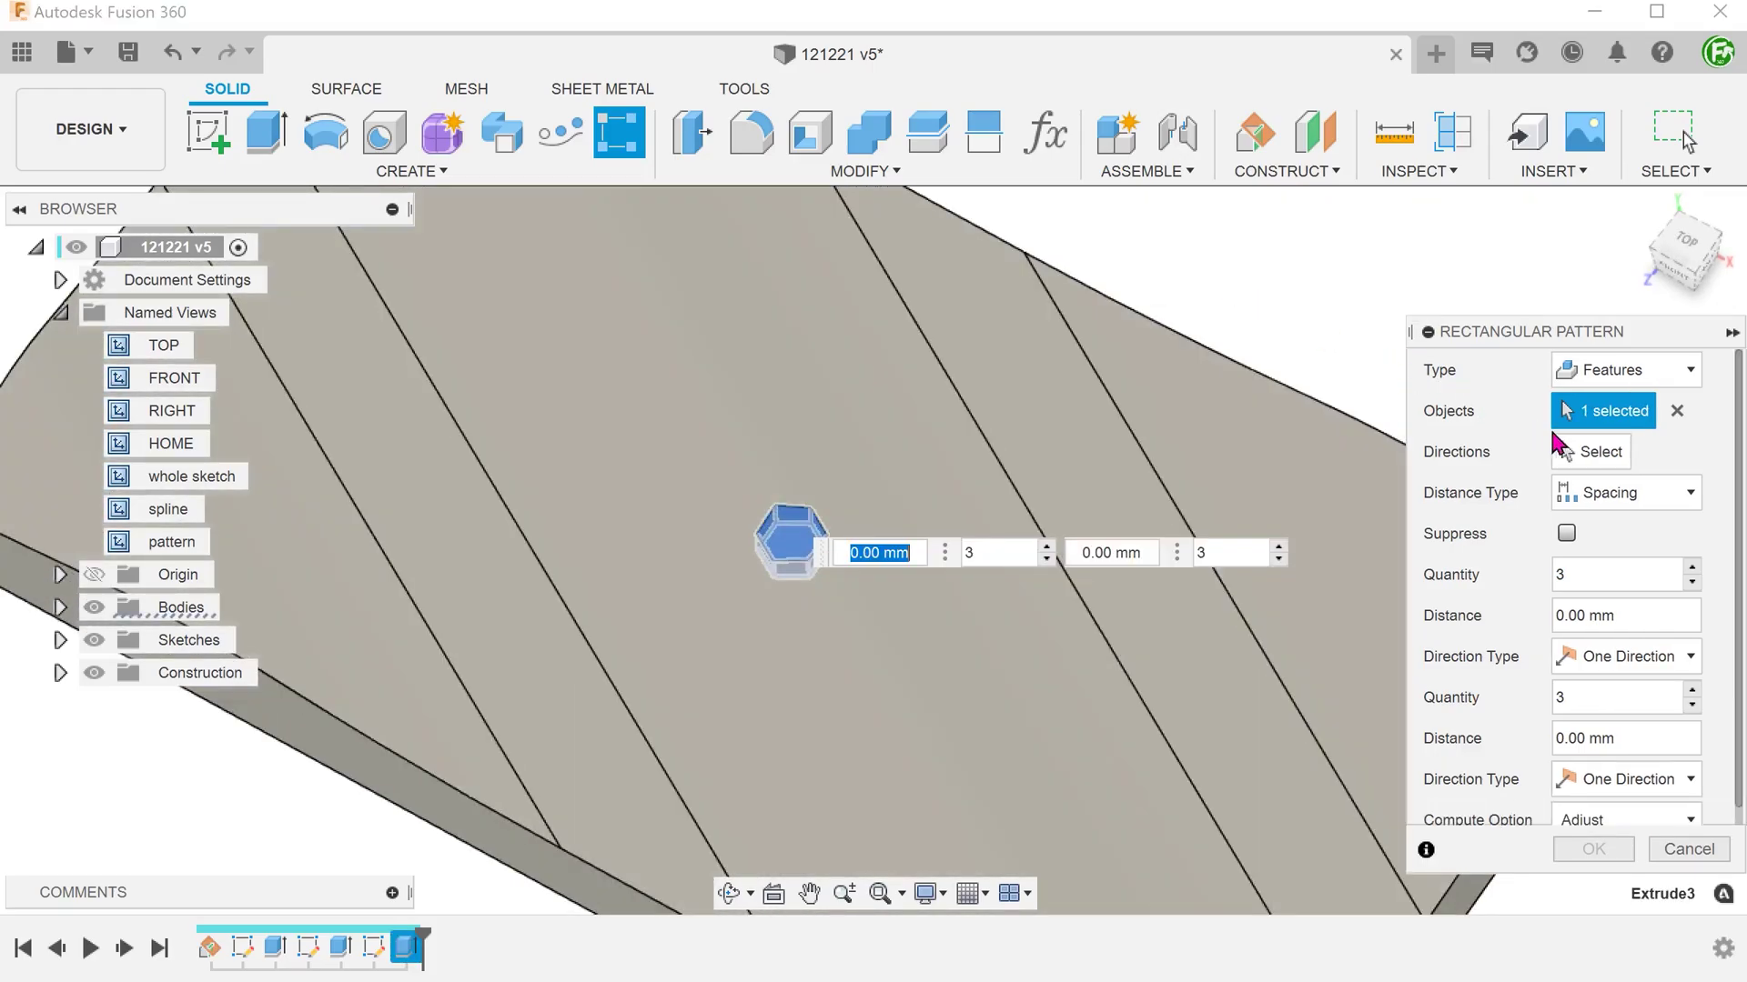
Step: Show Sketch3 and pick its centre lines as the two pattern directions
left_click(1599, 455)
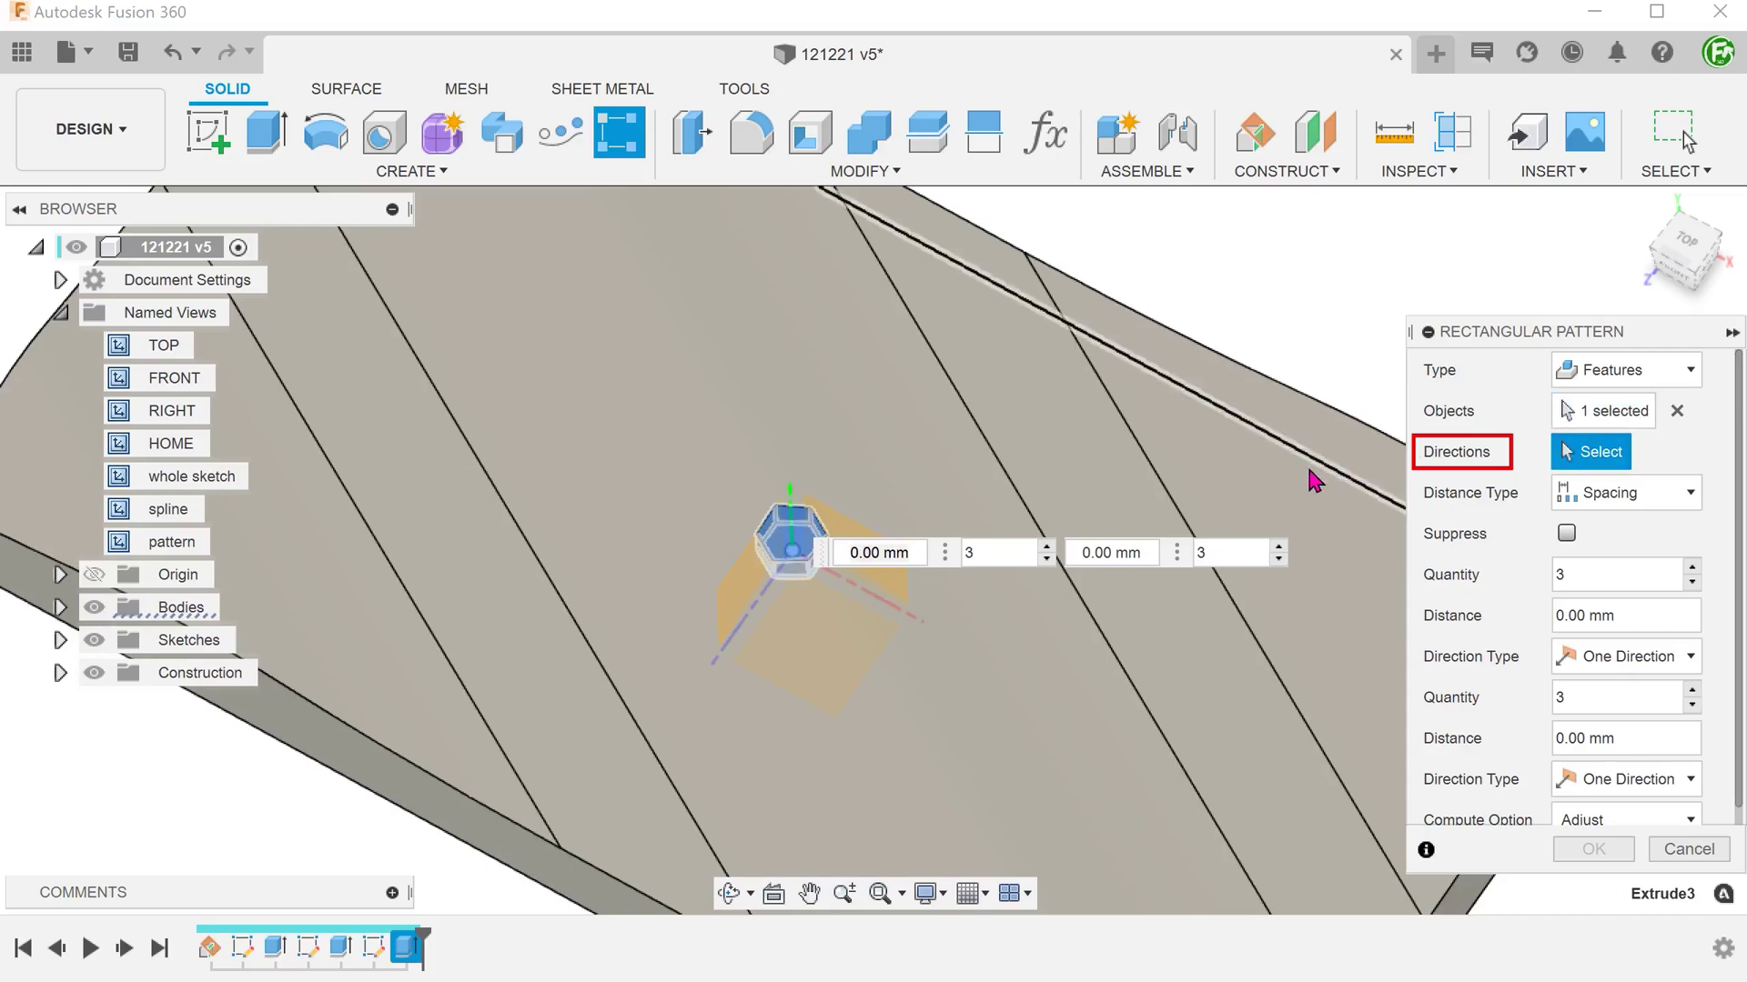
left_click(60, 641)
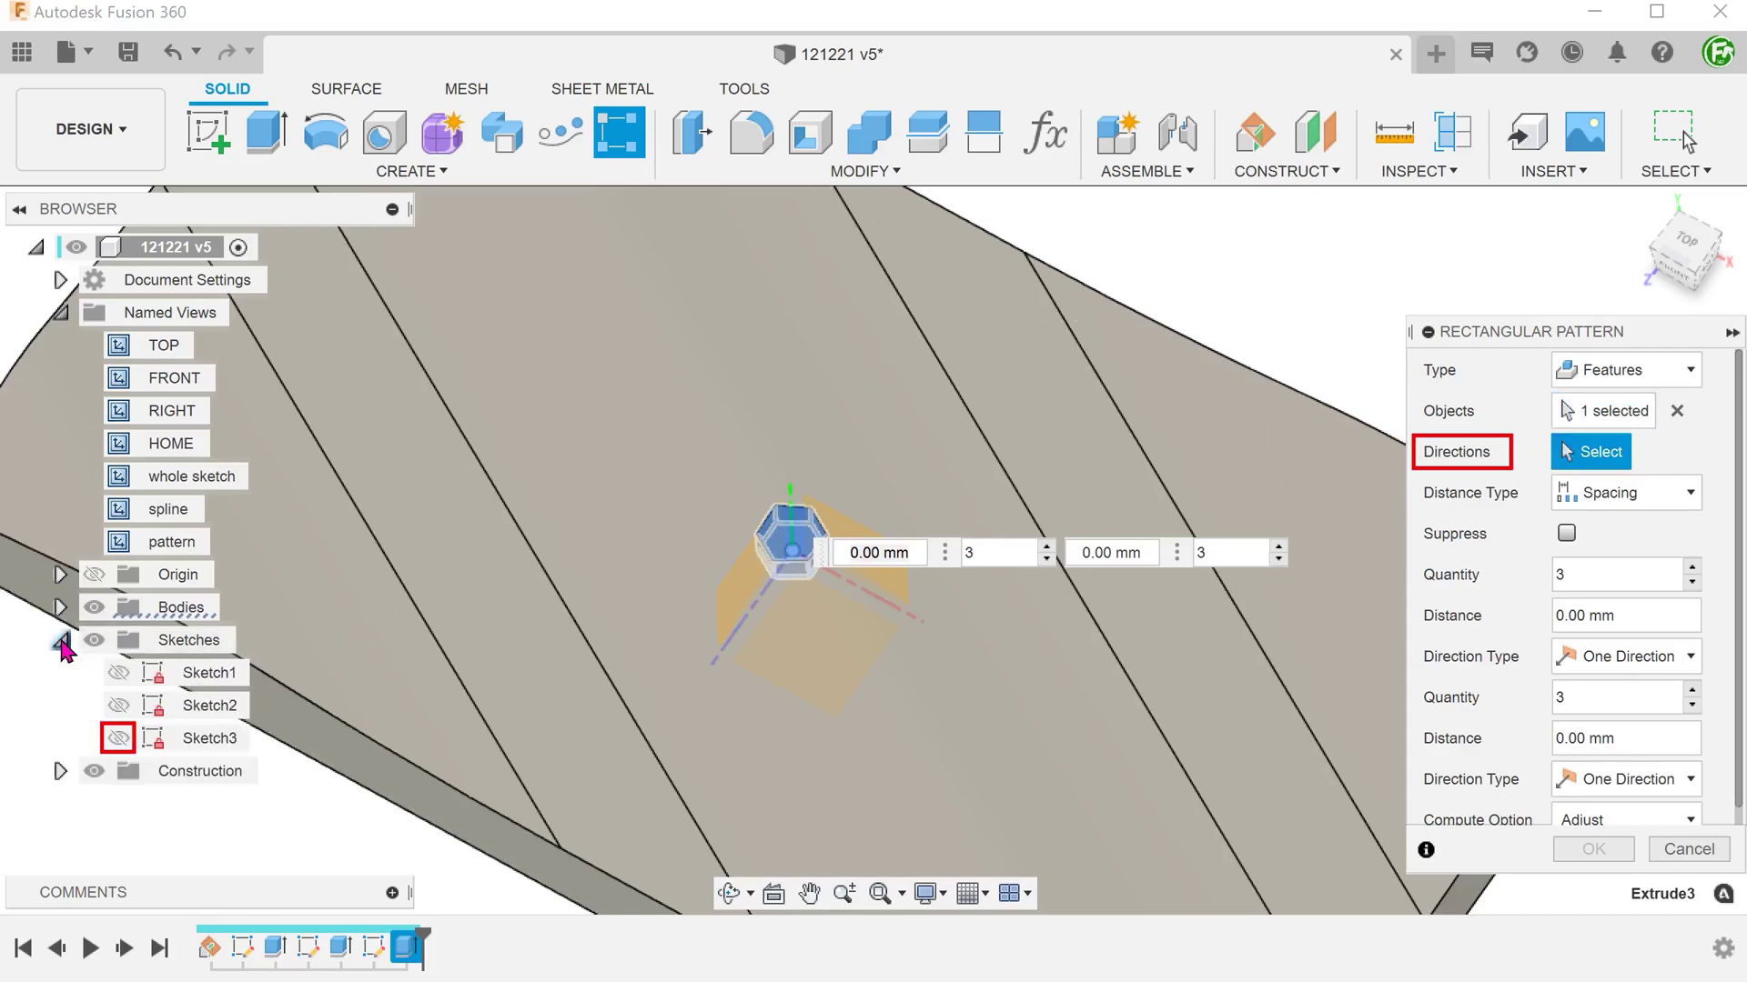
left_click(118, 738)
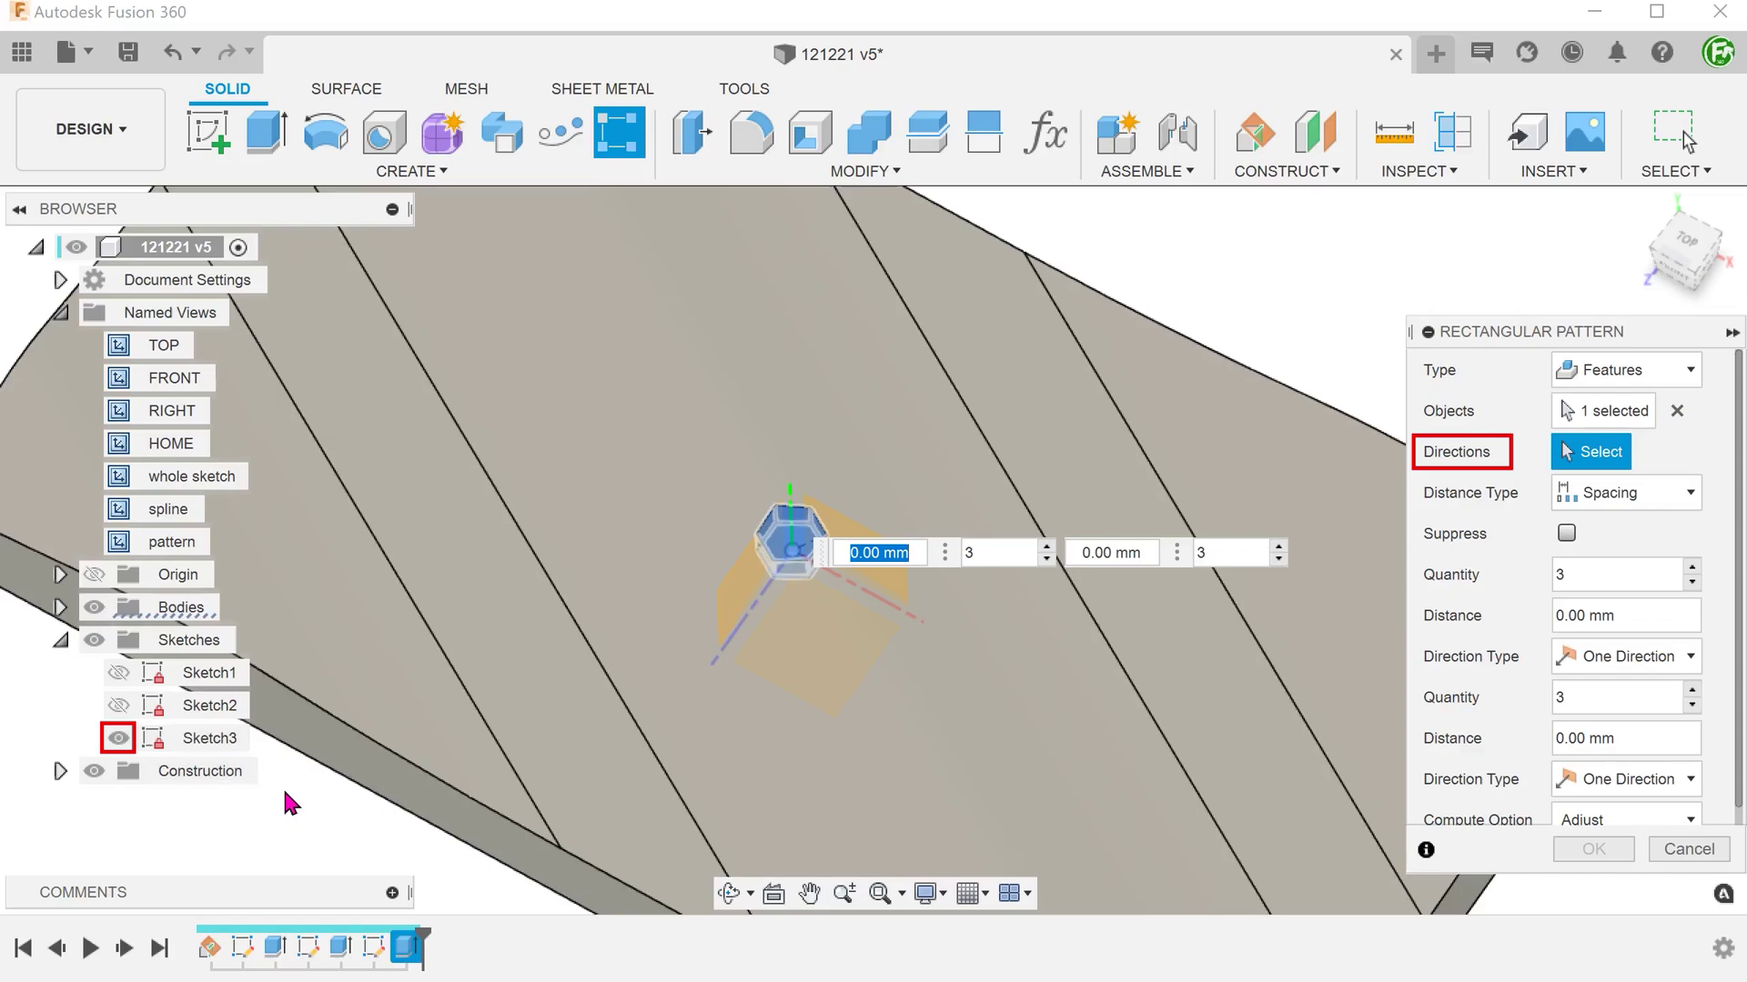
scroll(499, 586, "up", 5)
scroll(529, 589, "up", 5)
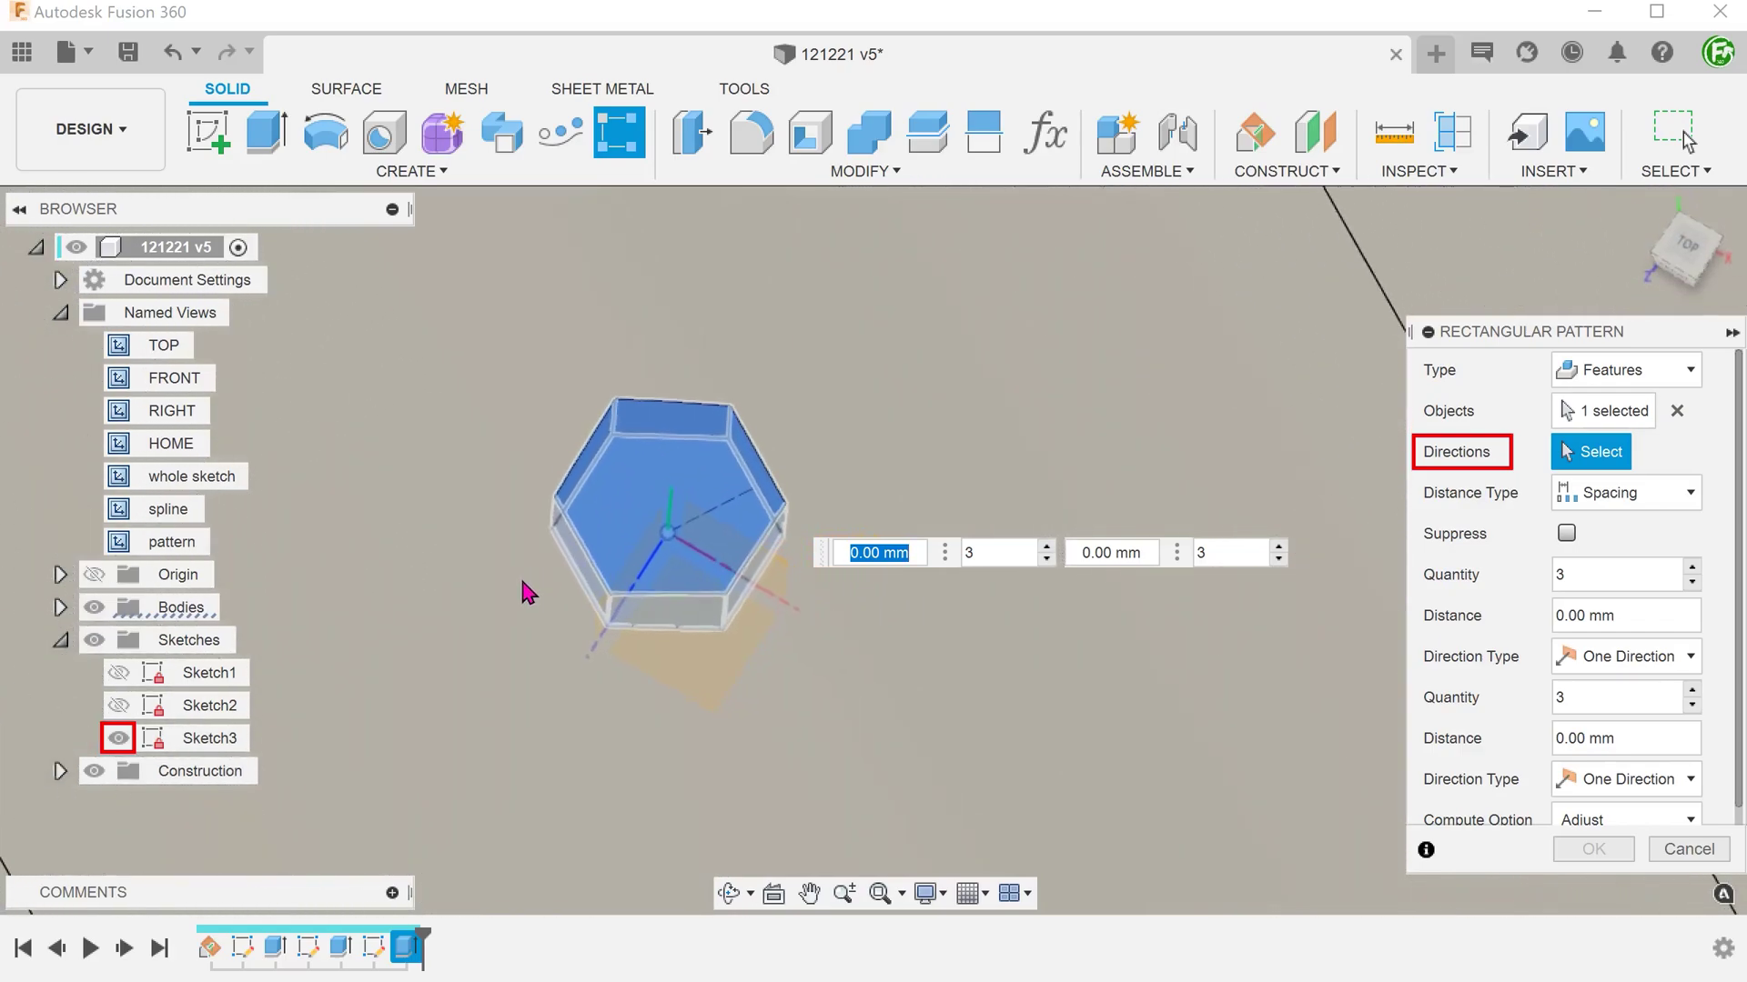
left_click(697, 493)
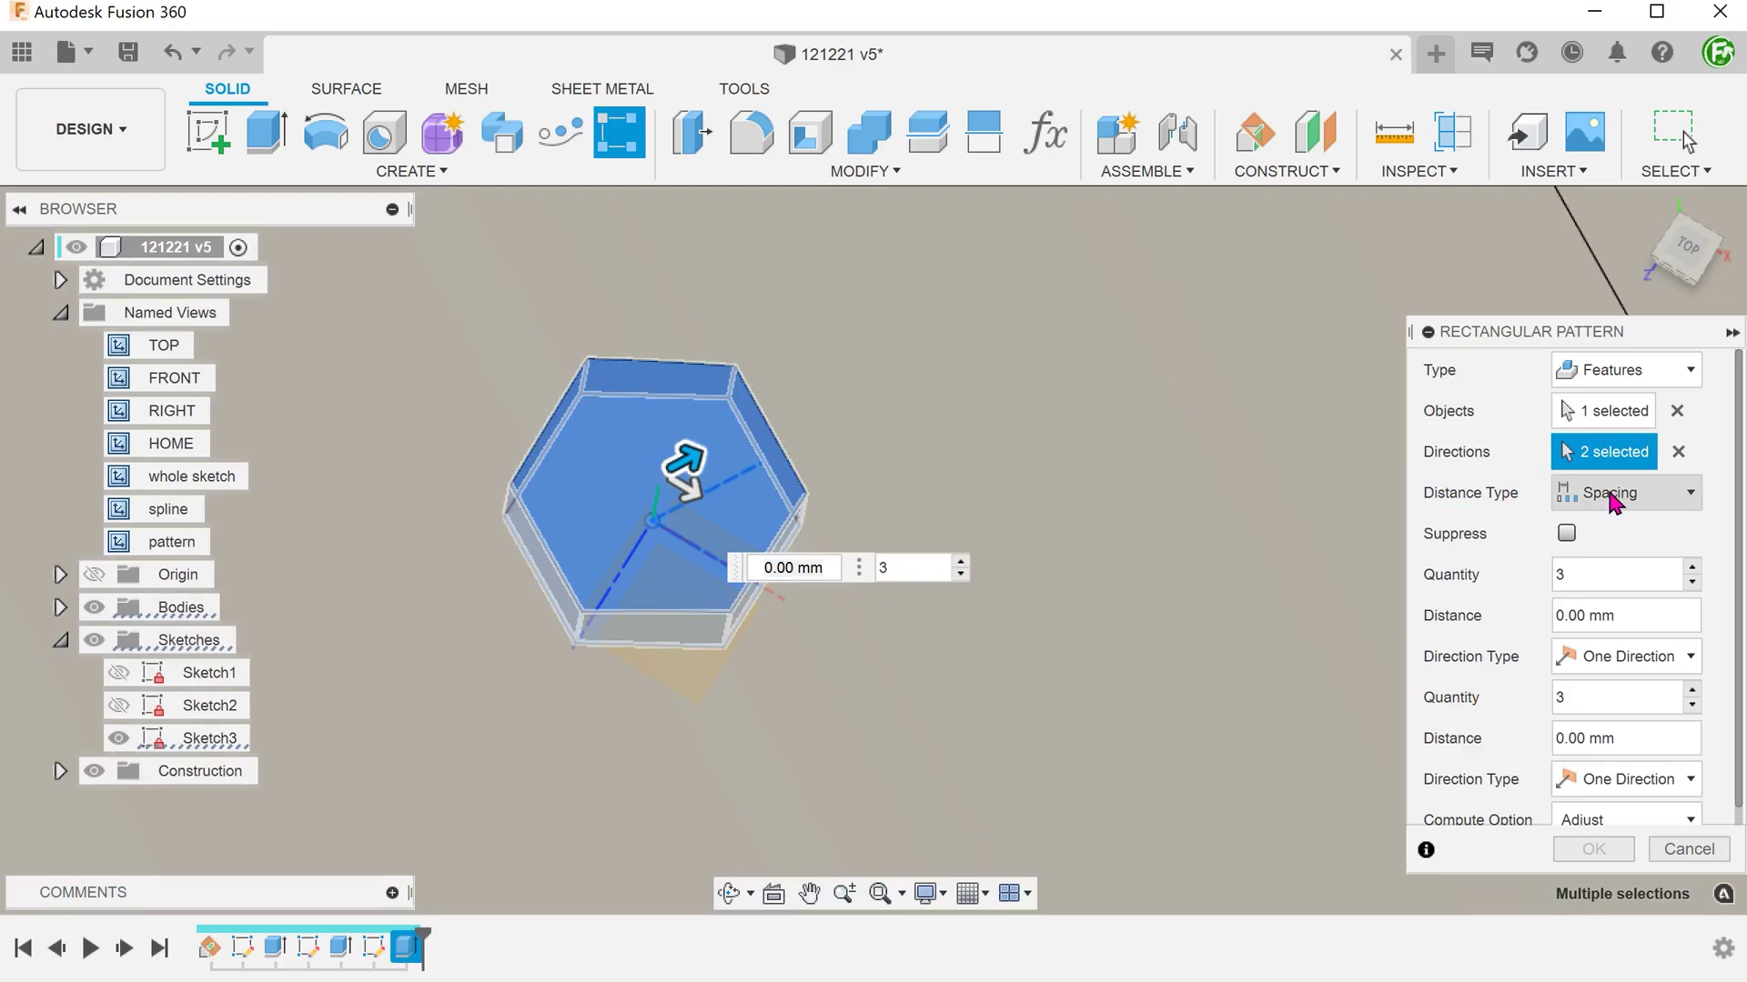
Step: Set the first direction to quantity 30, distance 7.5 mm, symmetric
left_click(1566, 573)
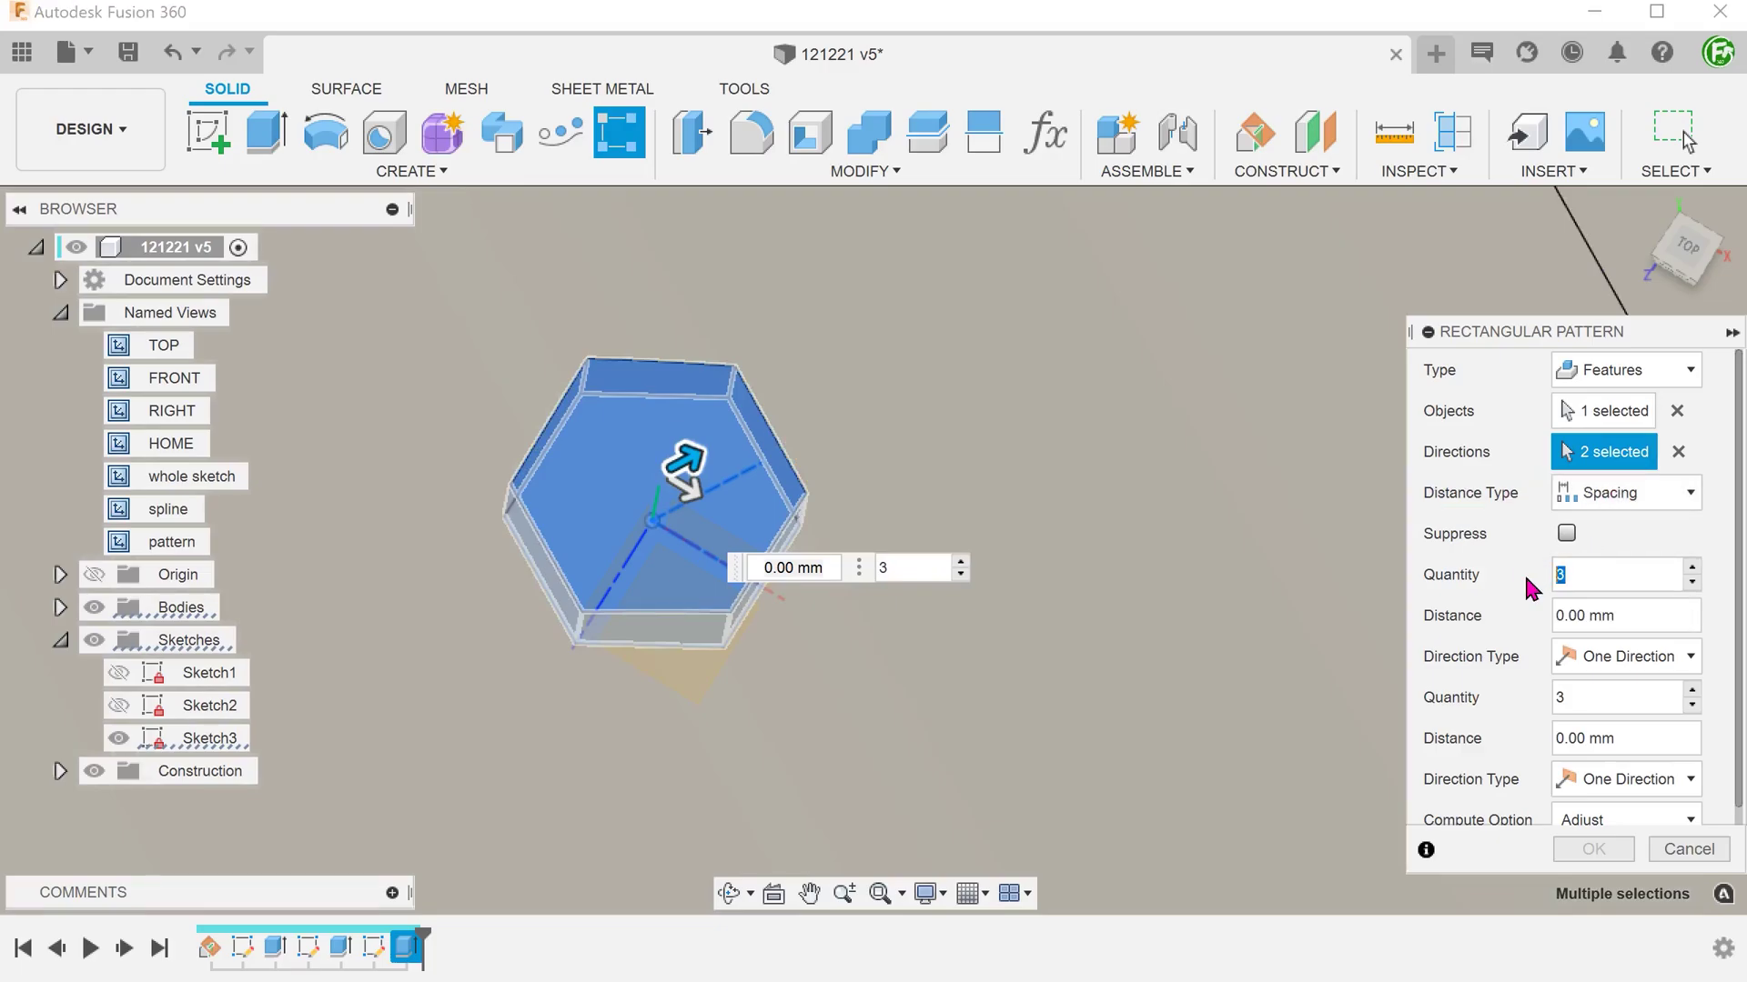
type("30")
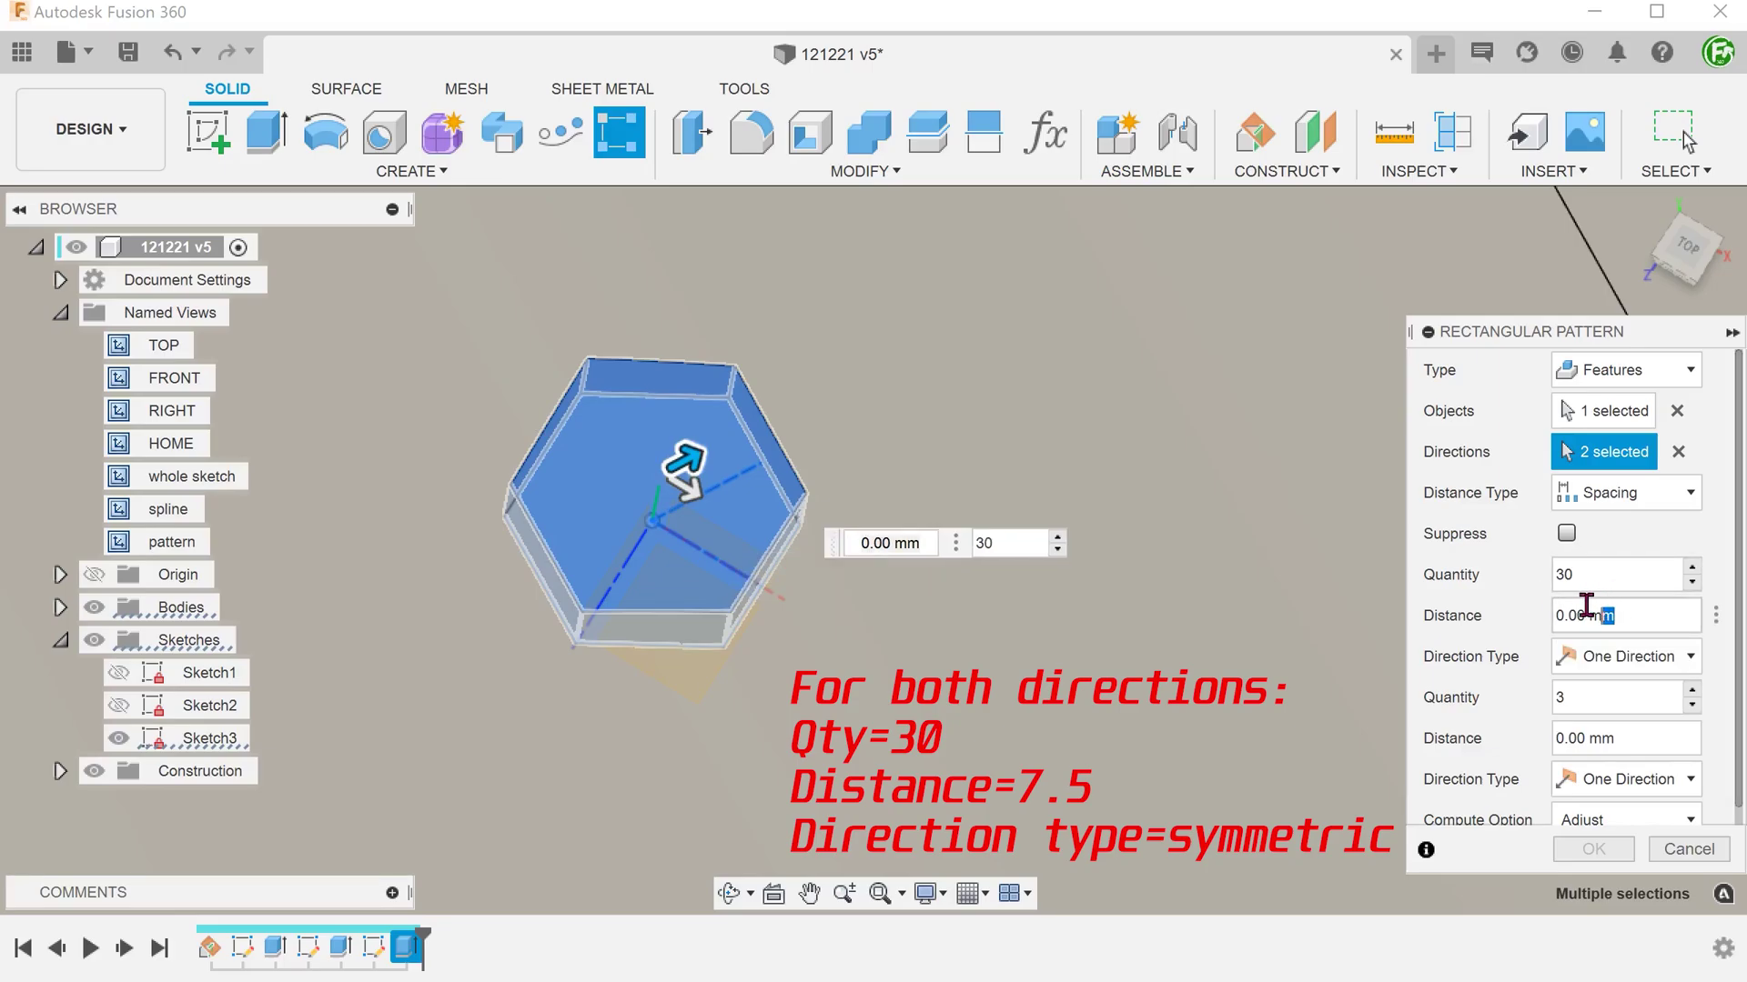
left_click(1587, 615)
type("7.5")
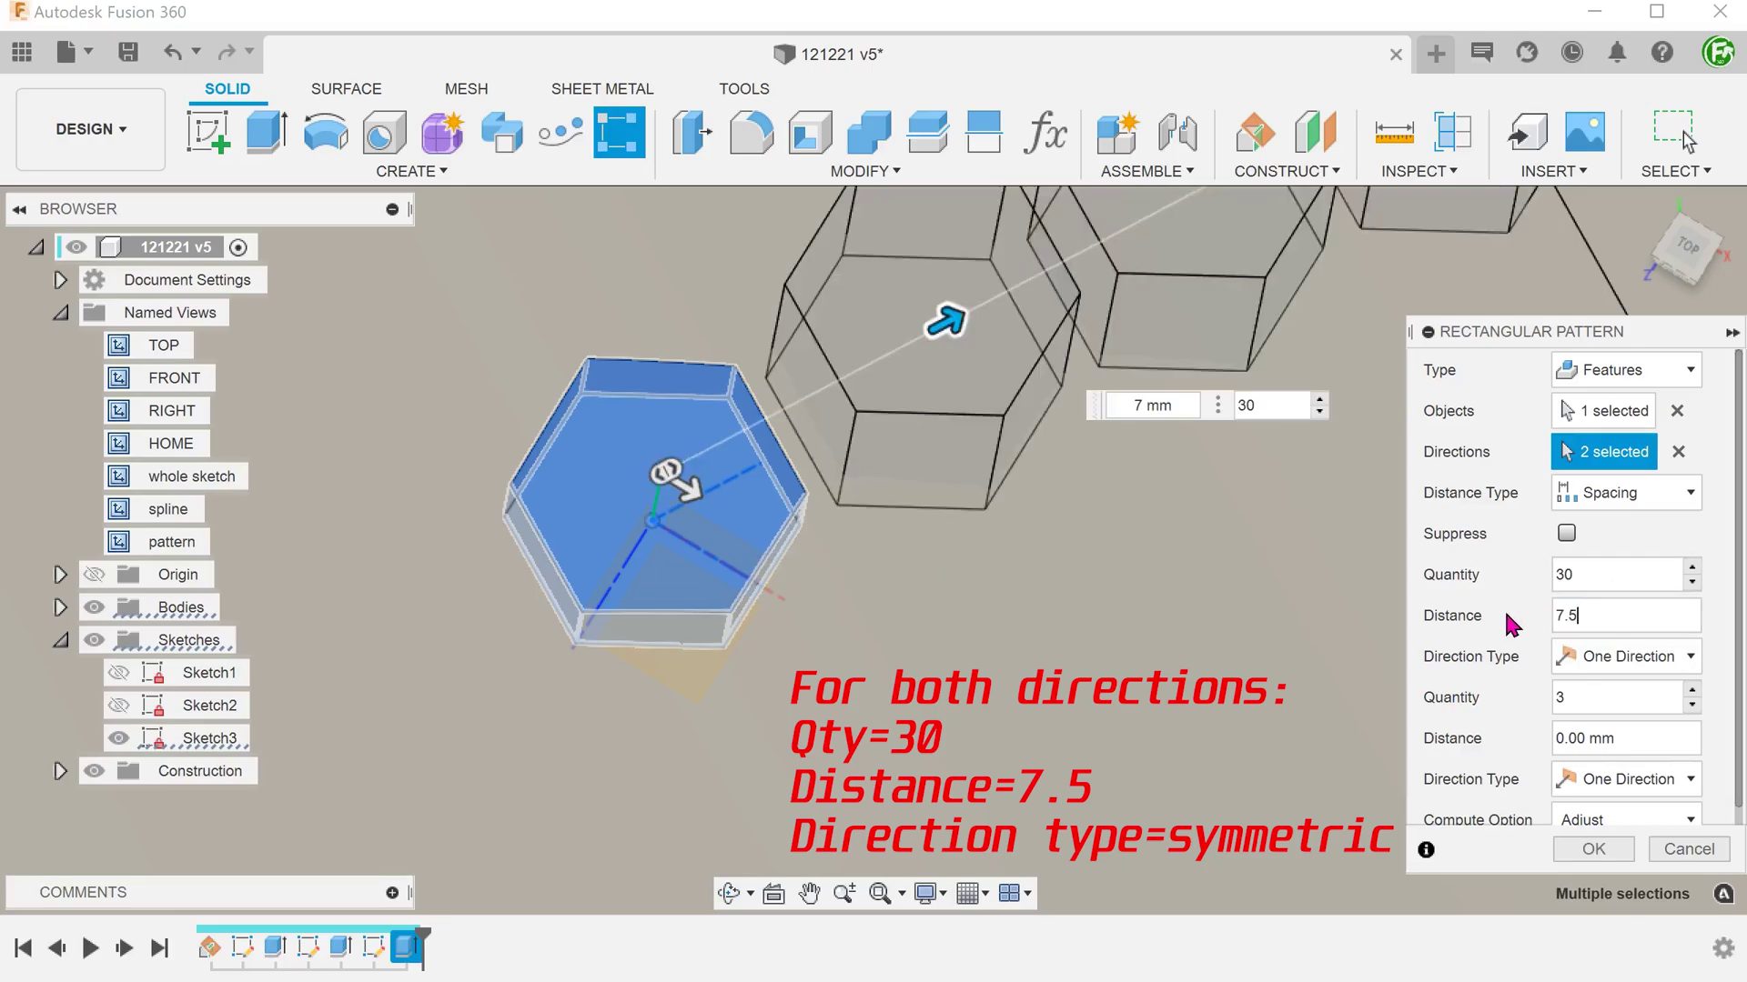
left_click(1629, 656)
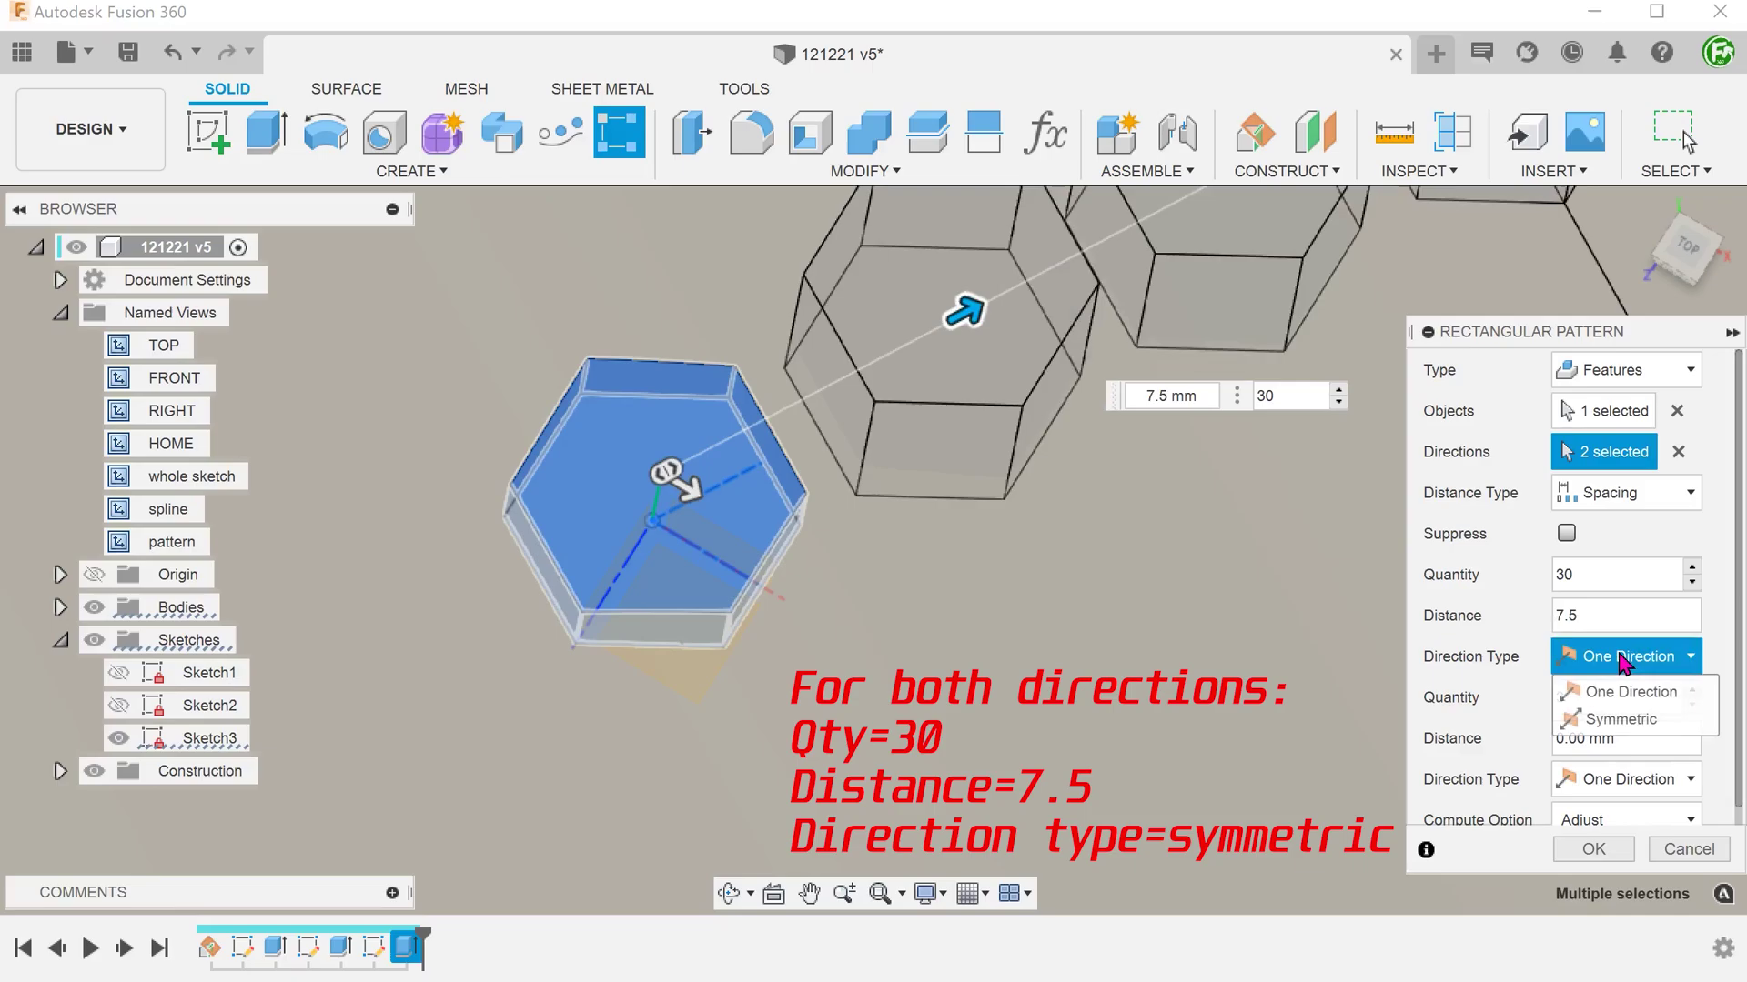
left_click(1670, 725)
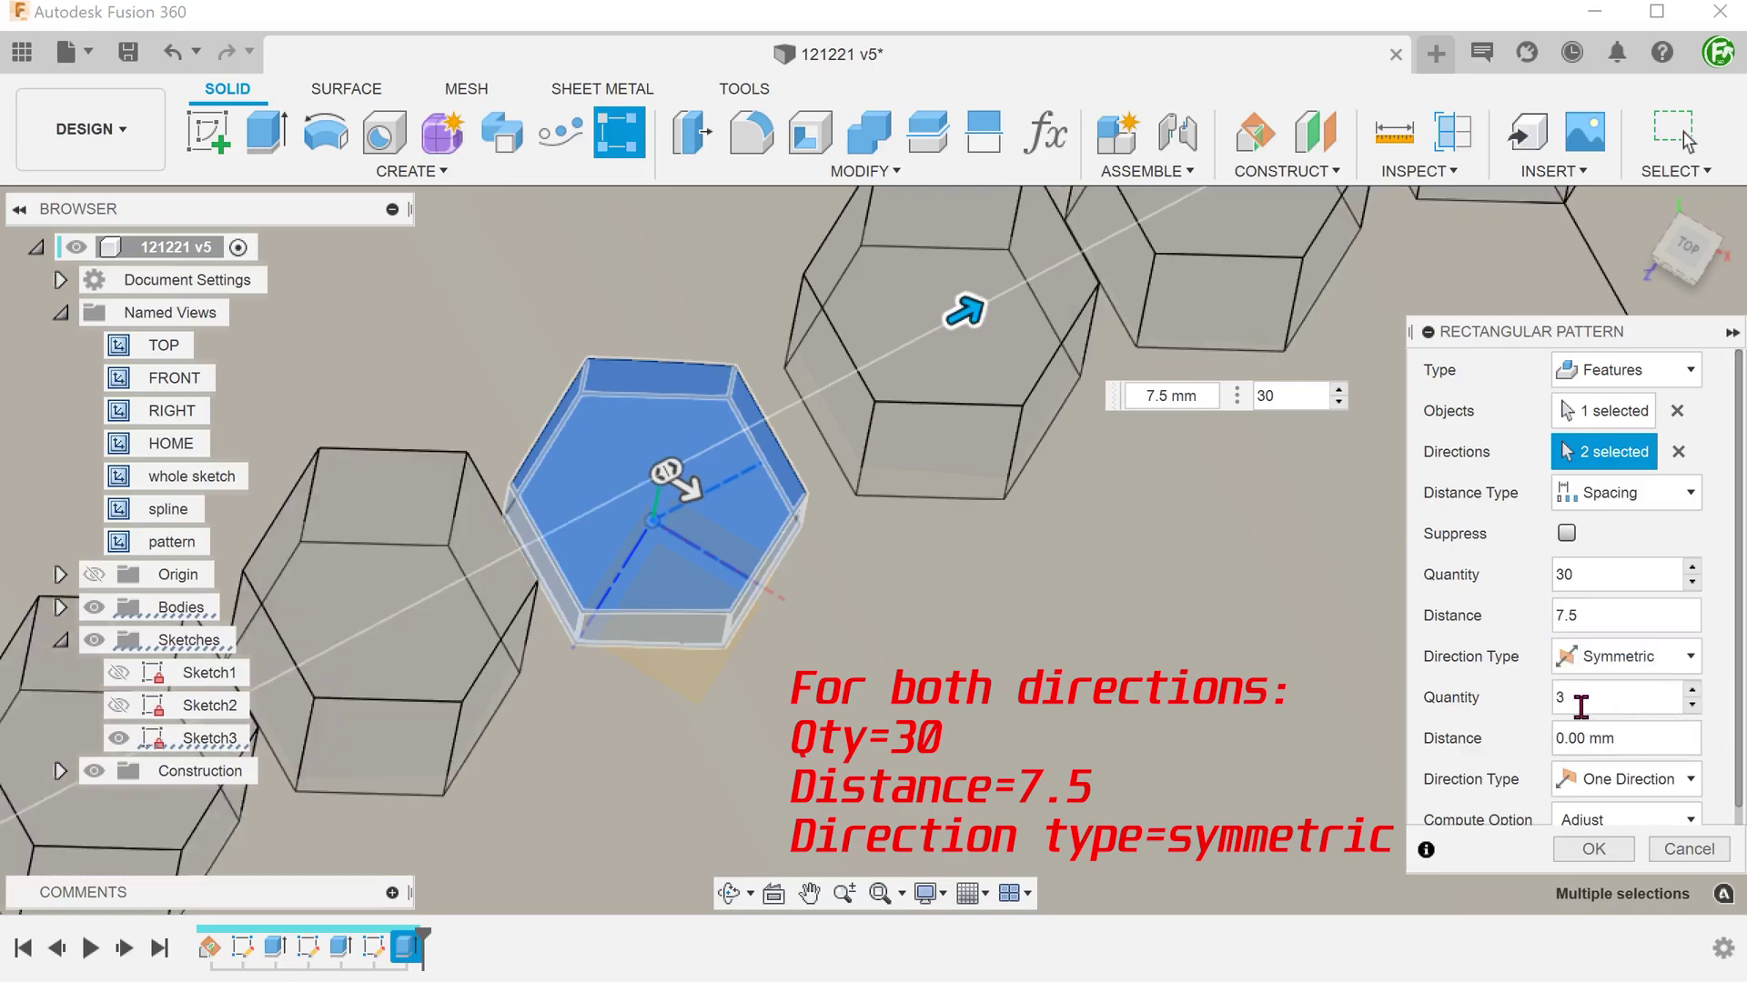
Step: Set the second direction to quantity 30, distance 7.5 mm, symmetric
left_click_drag(1584, 700, 1533, 699)
type("0")
key("Tab")
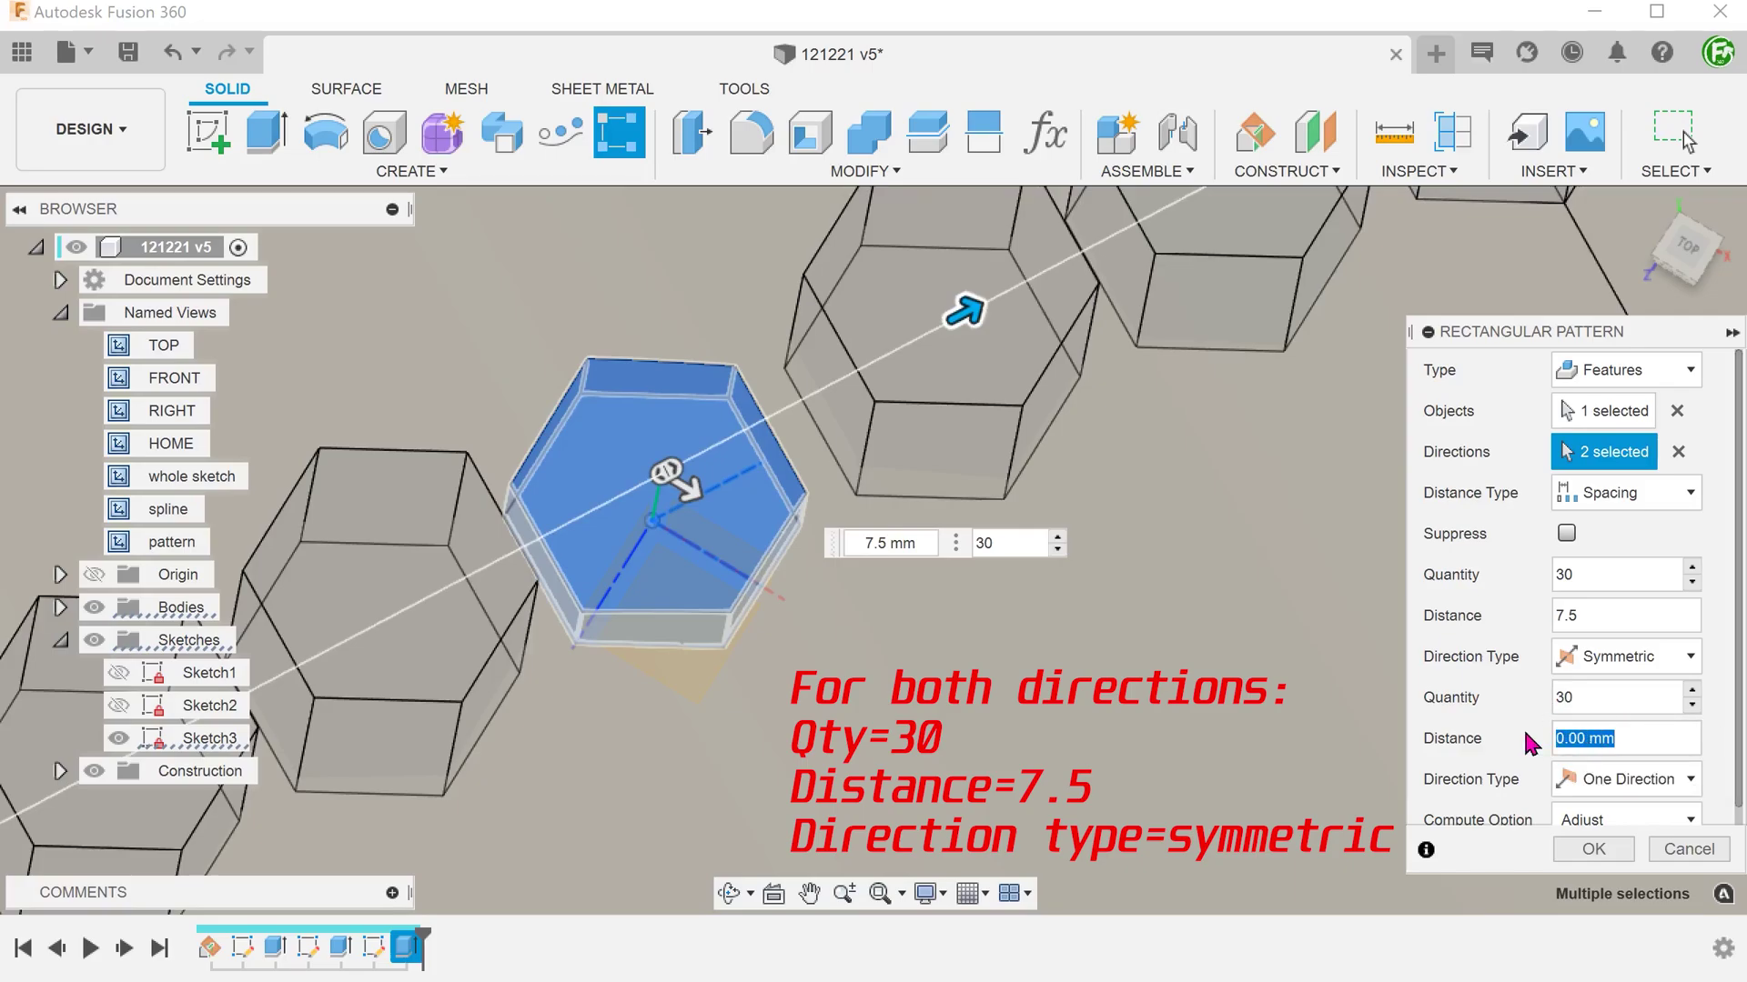
type("7.5")
left_click(1628, 779)
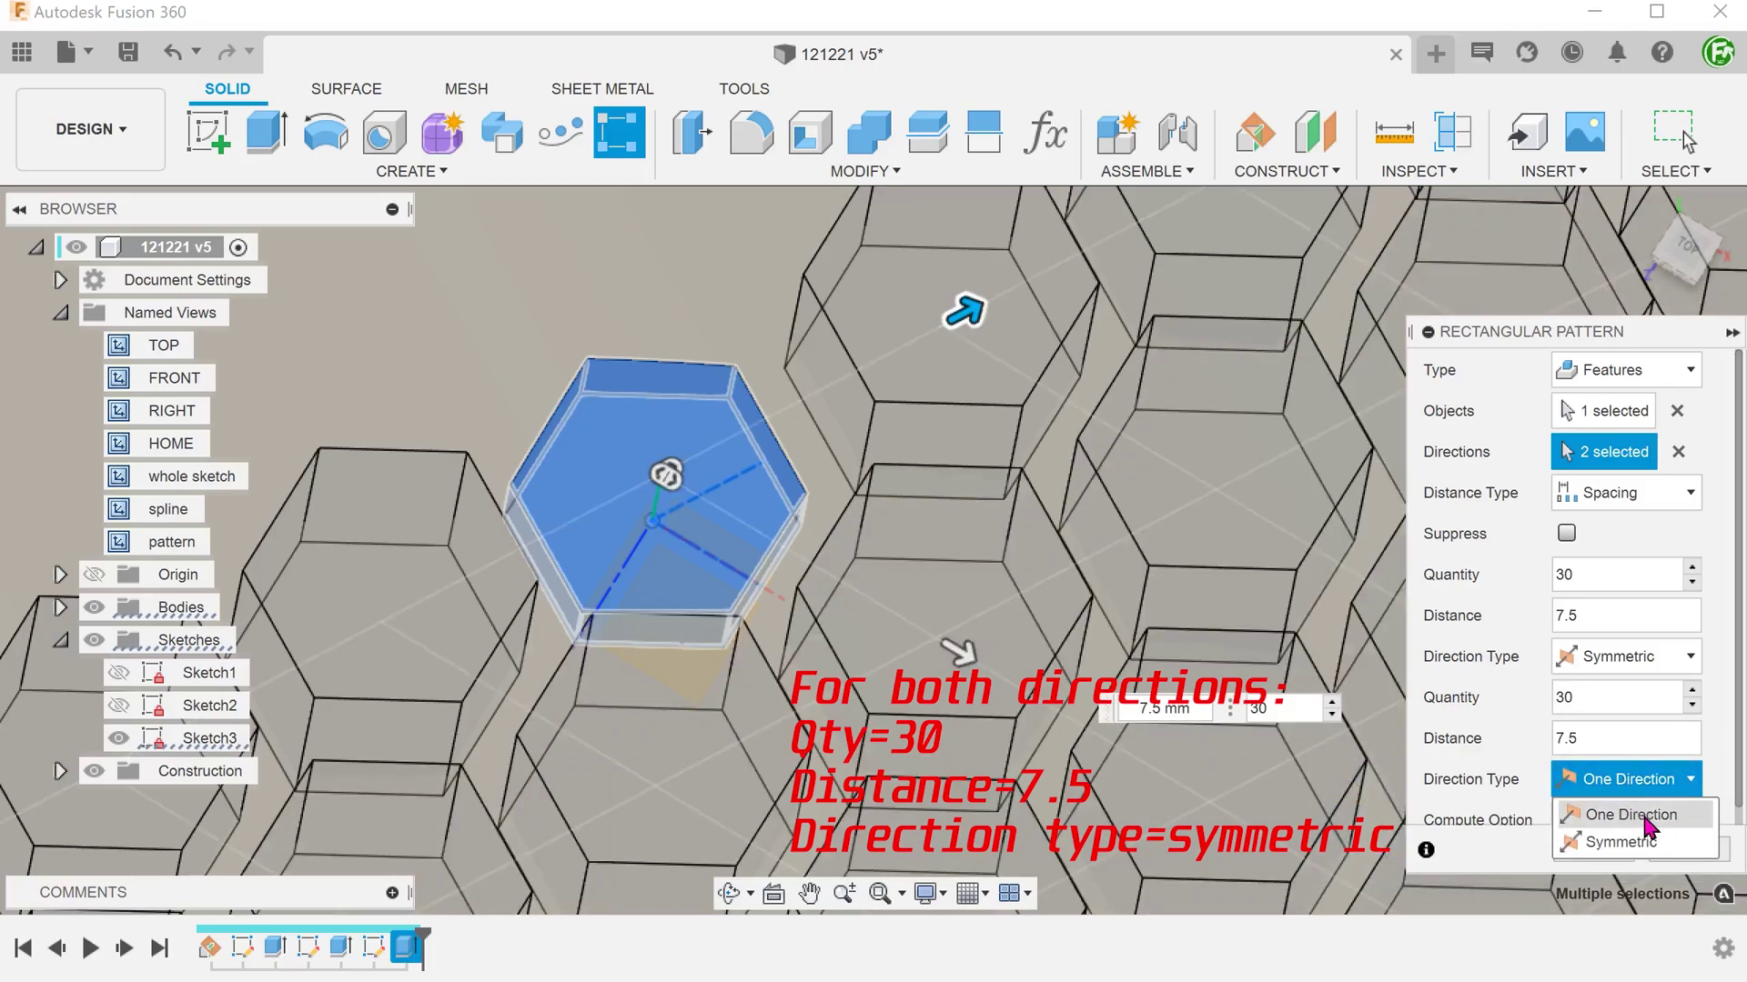
left_click(1601, 838)
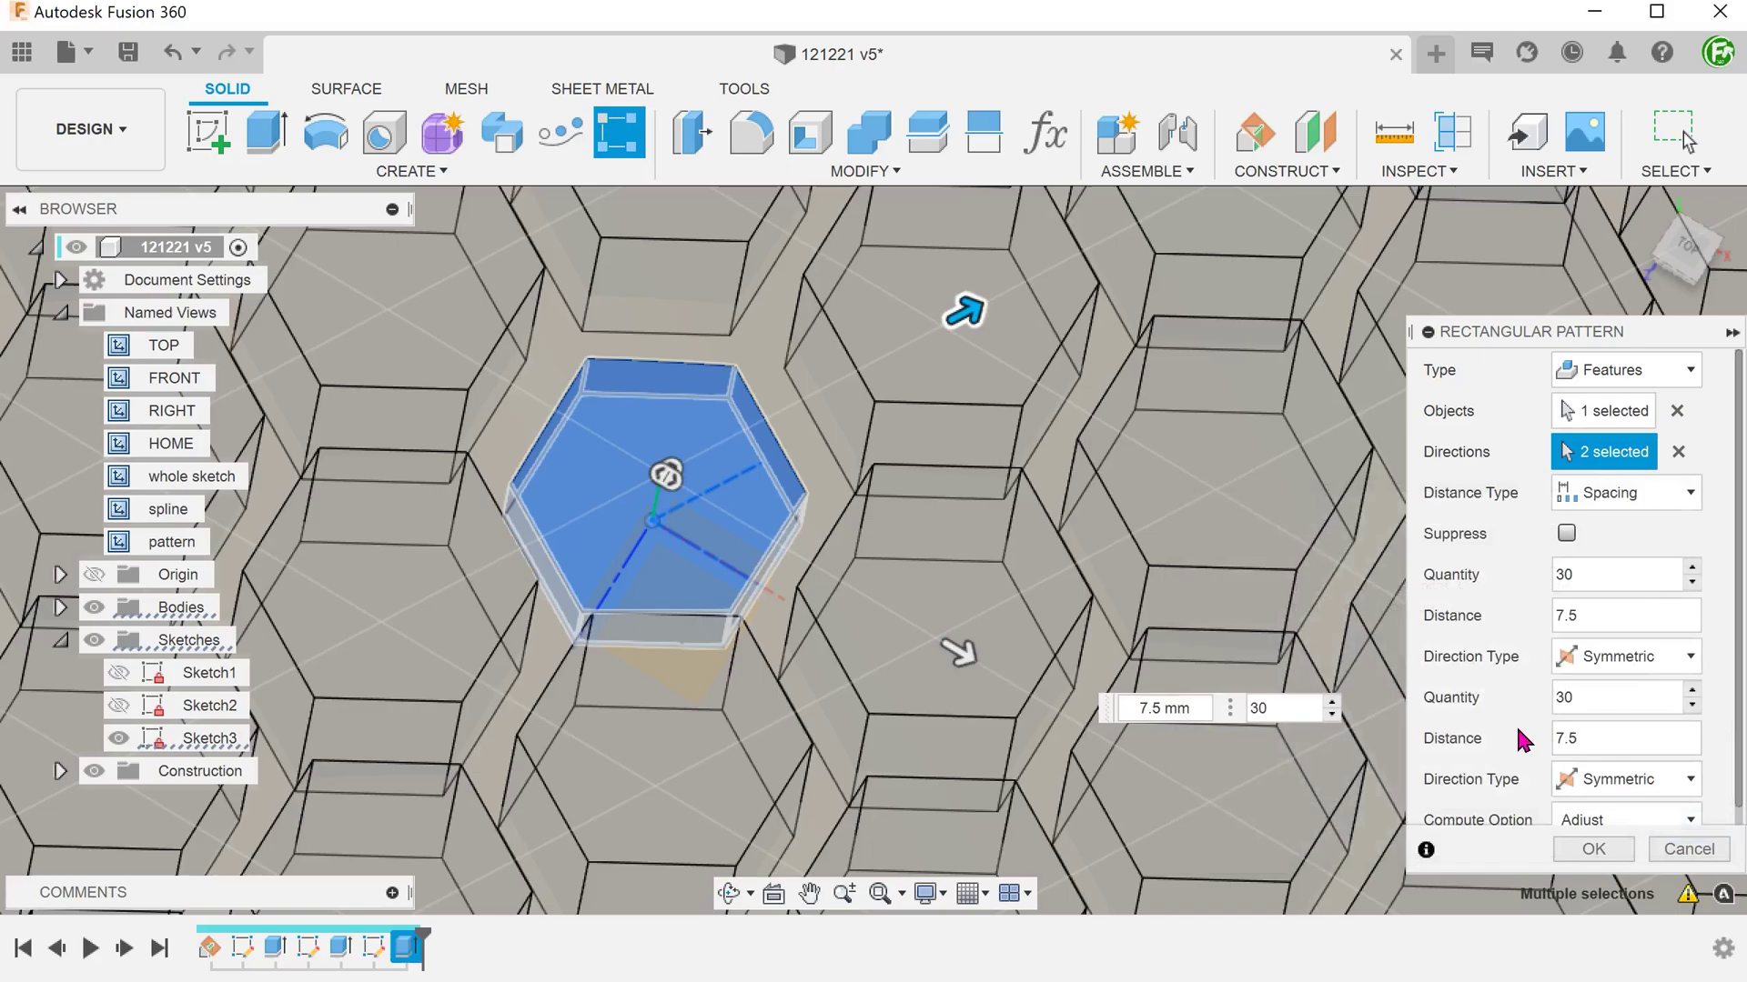
Step: Use Identical compute option and confirm the 30×30 hexagon pattern
scroll(1678, 755, "down", 1)
left_click(1677, 813)
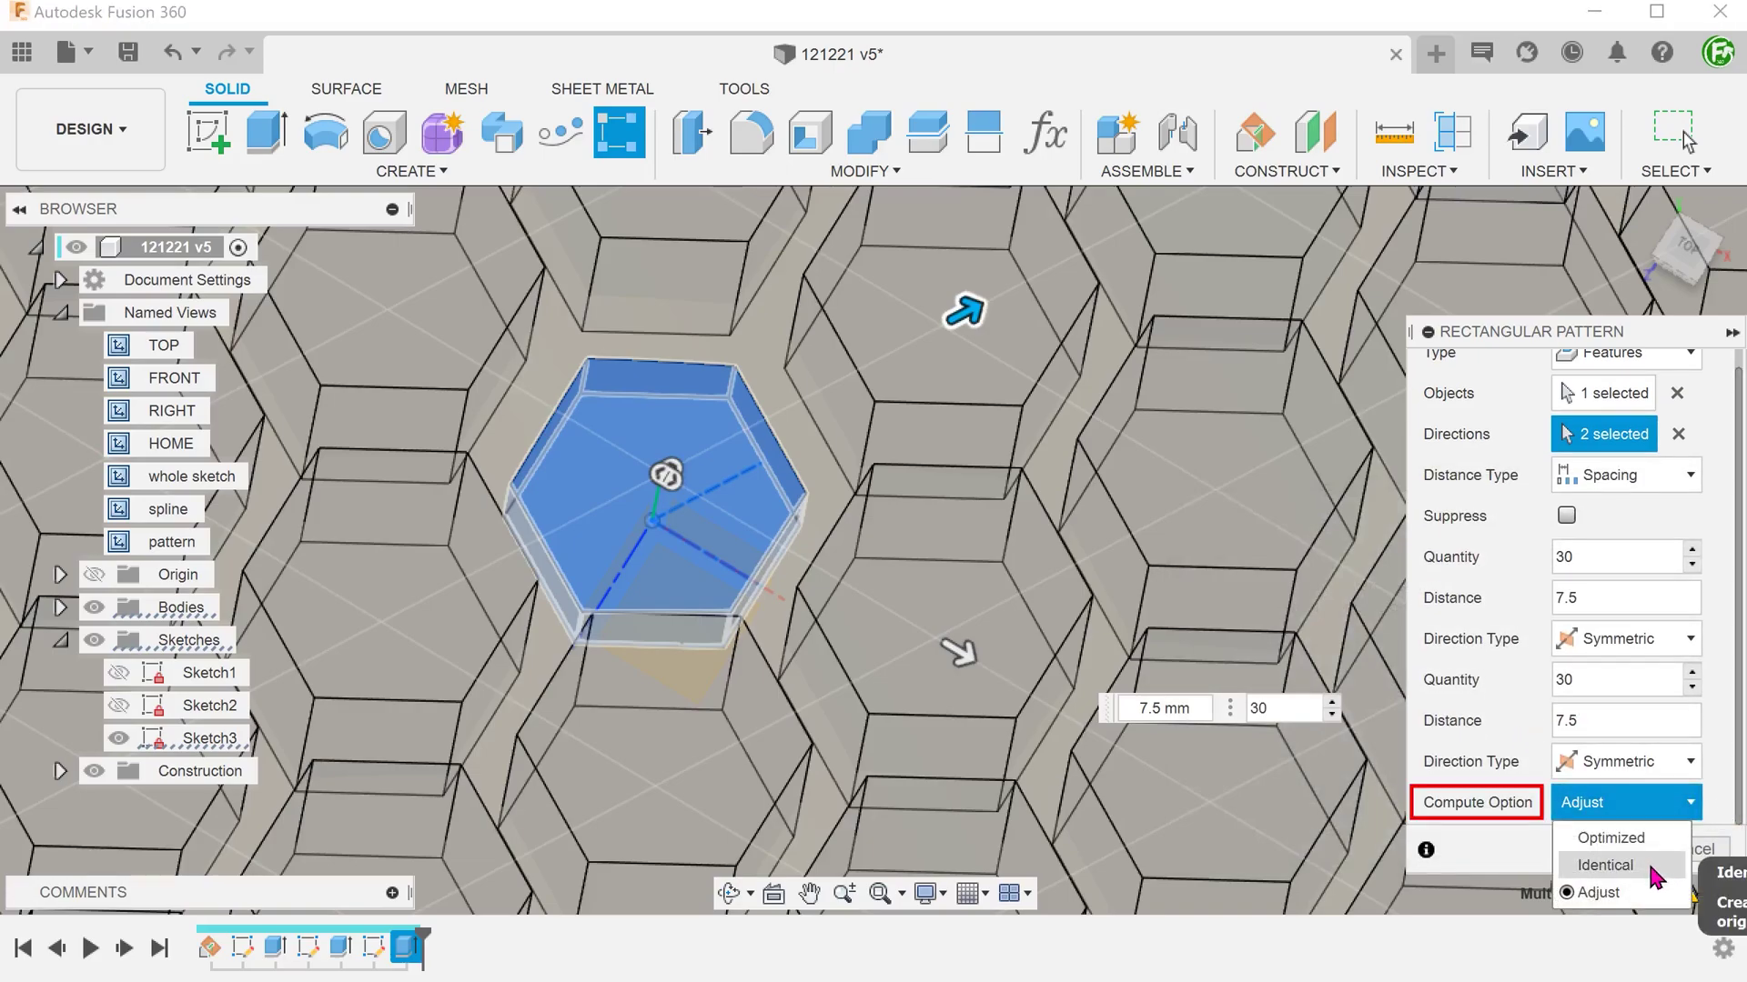
left_click(1629, 802)
key("Up")
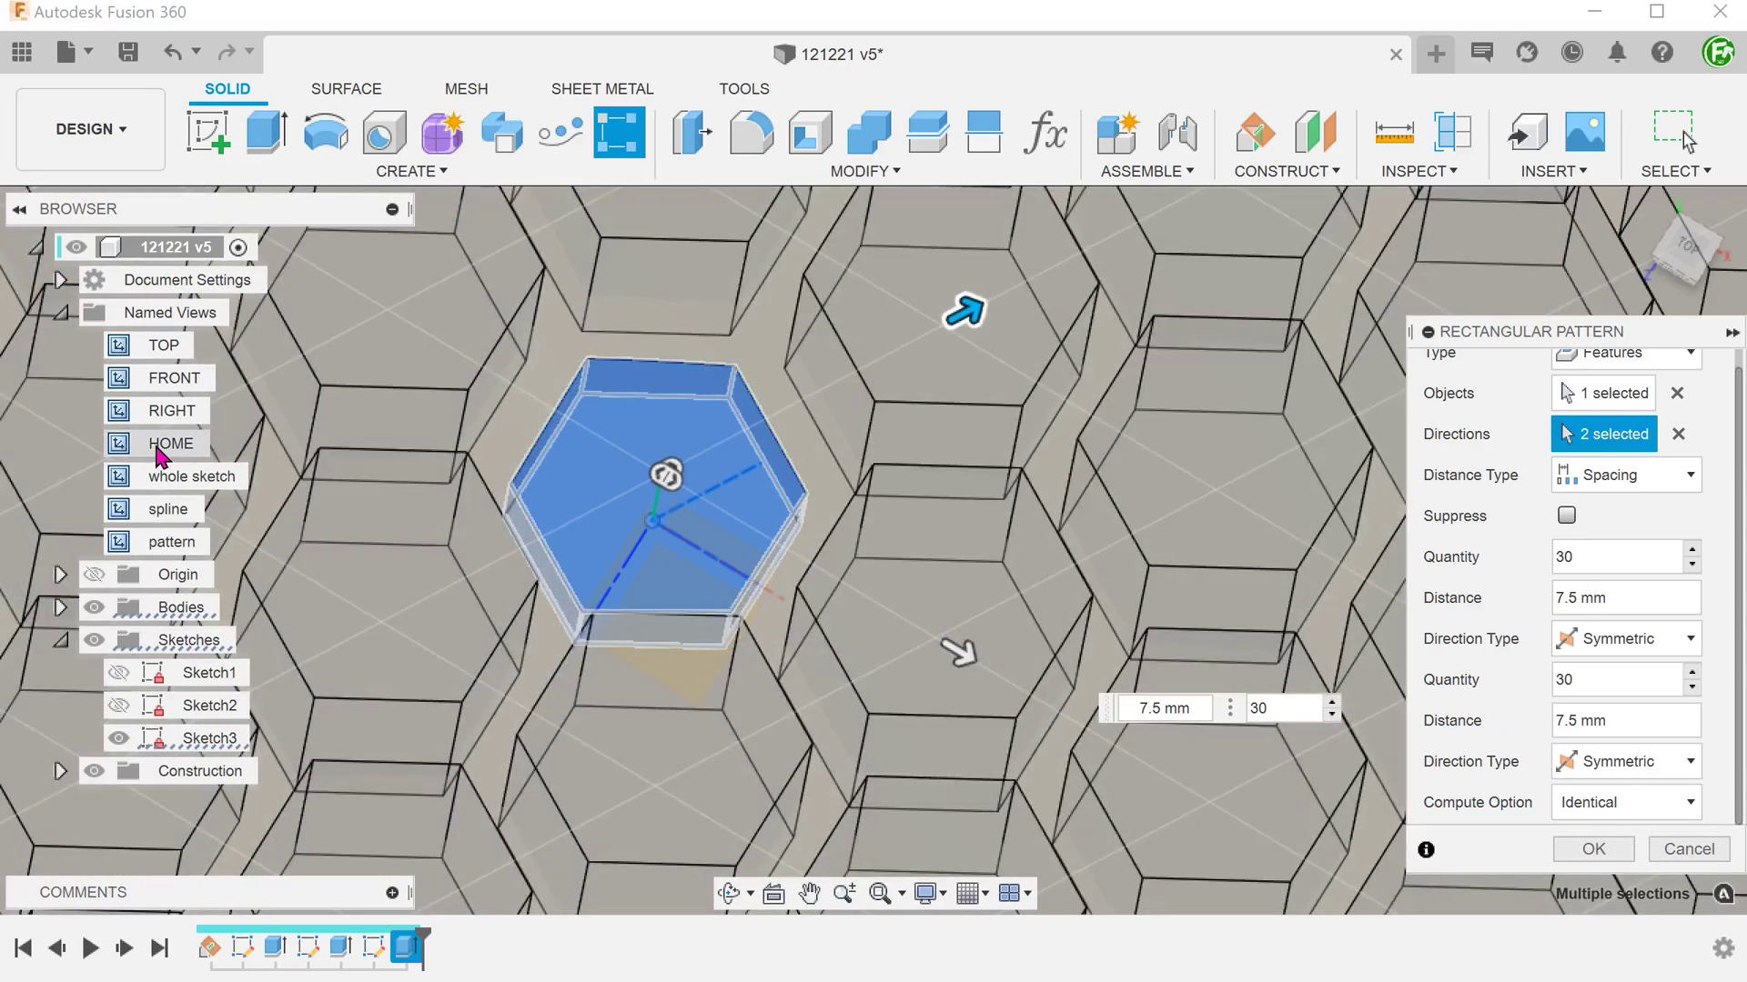
double_click(171, 443)
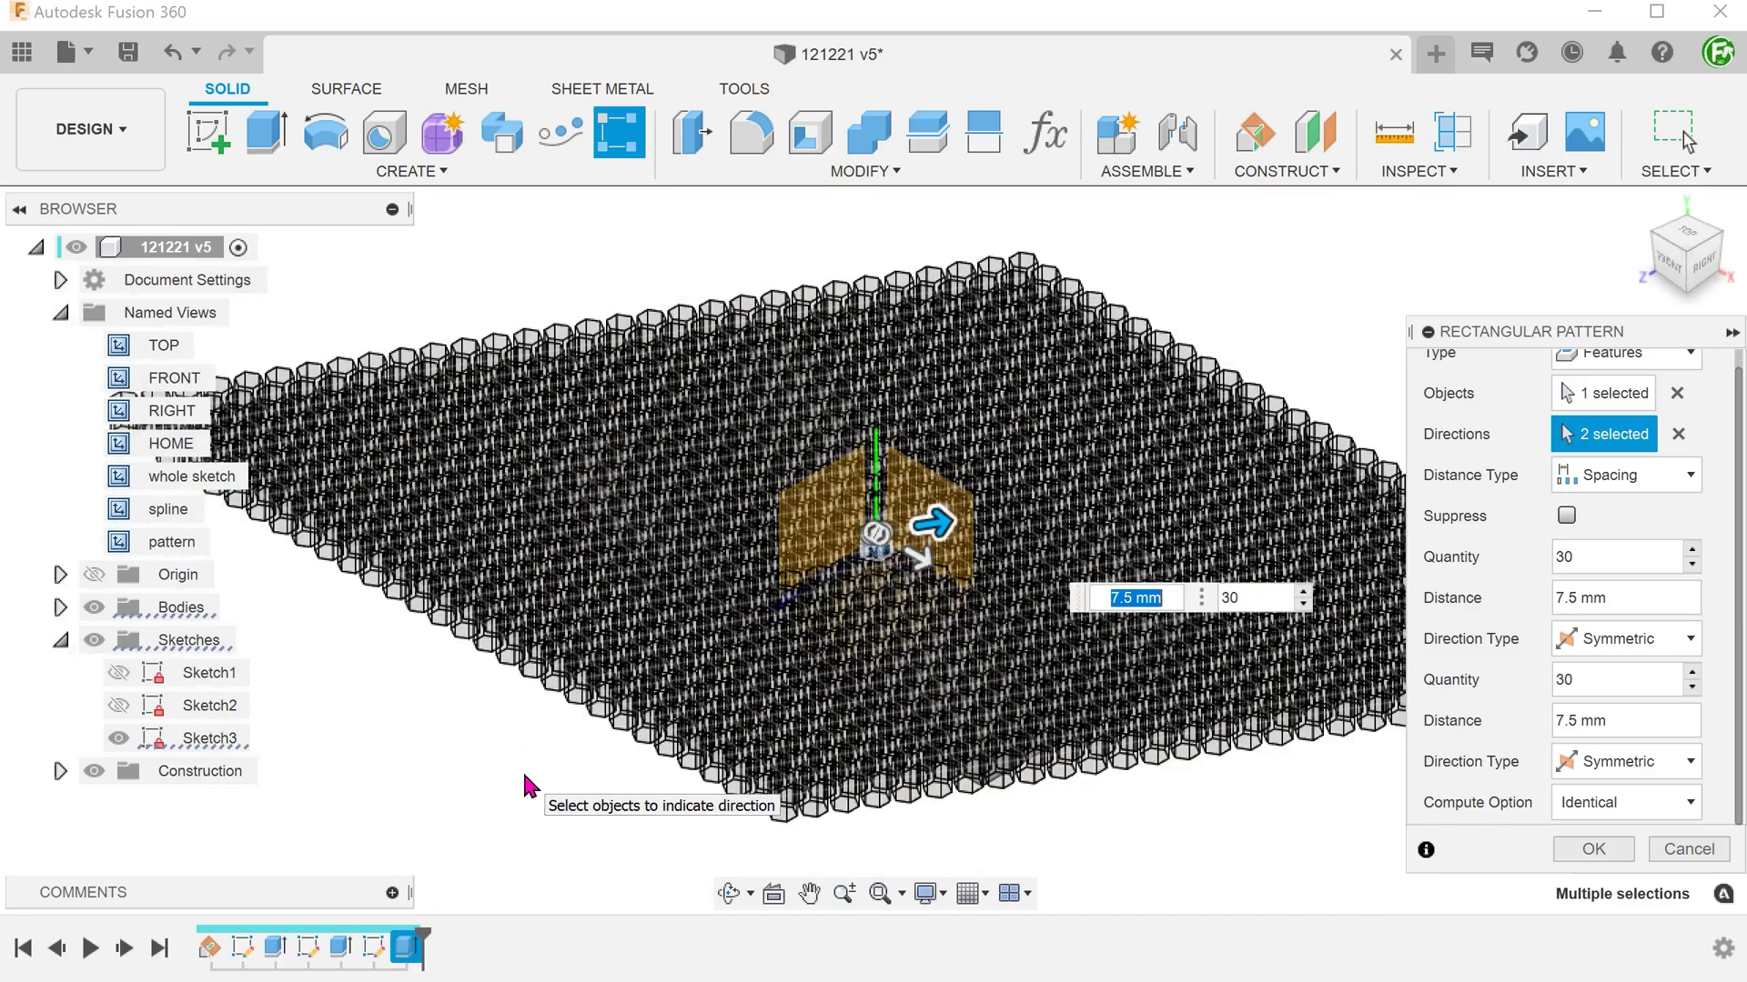
left_click(1588, 850)
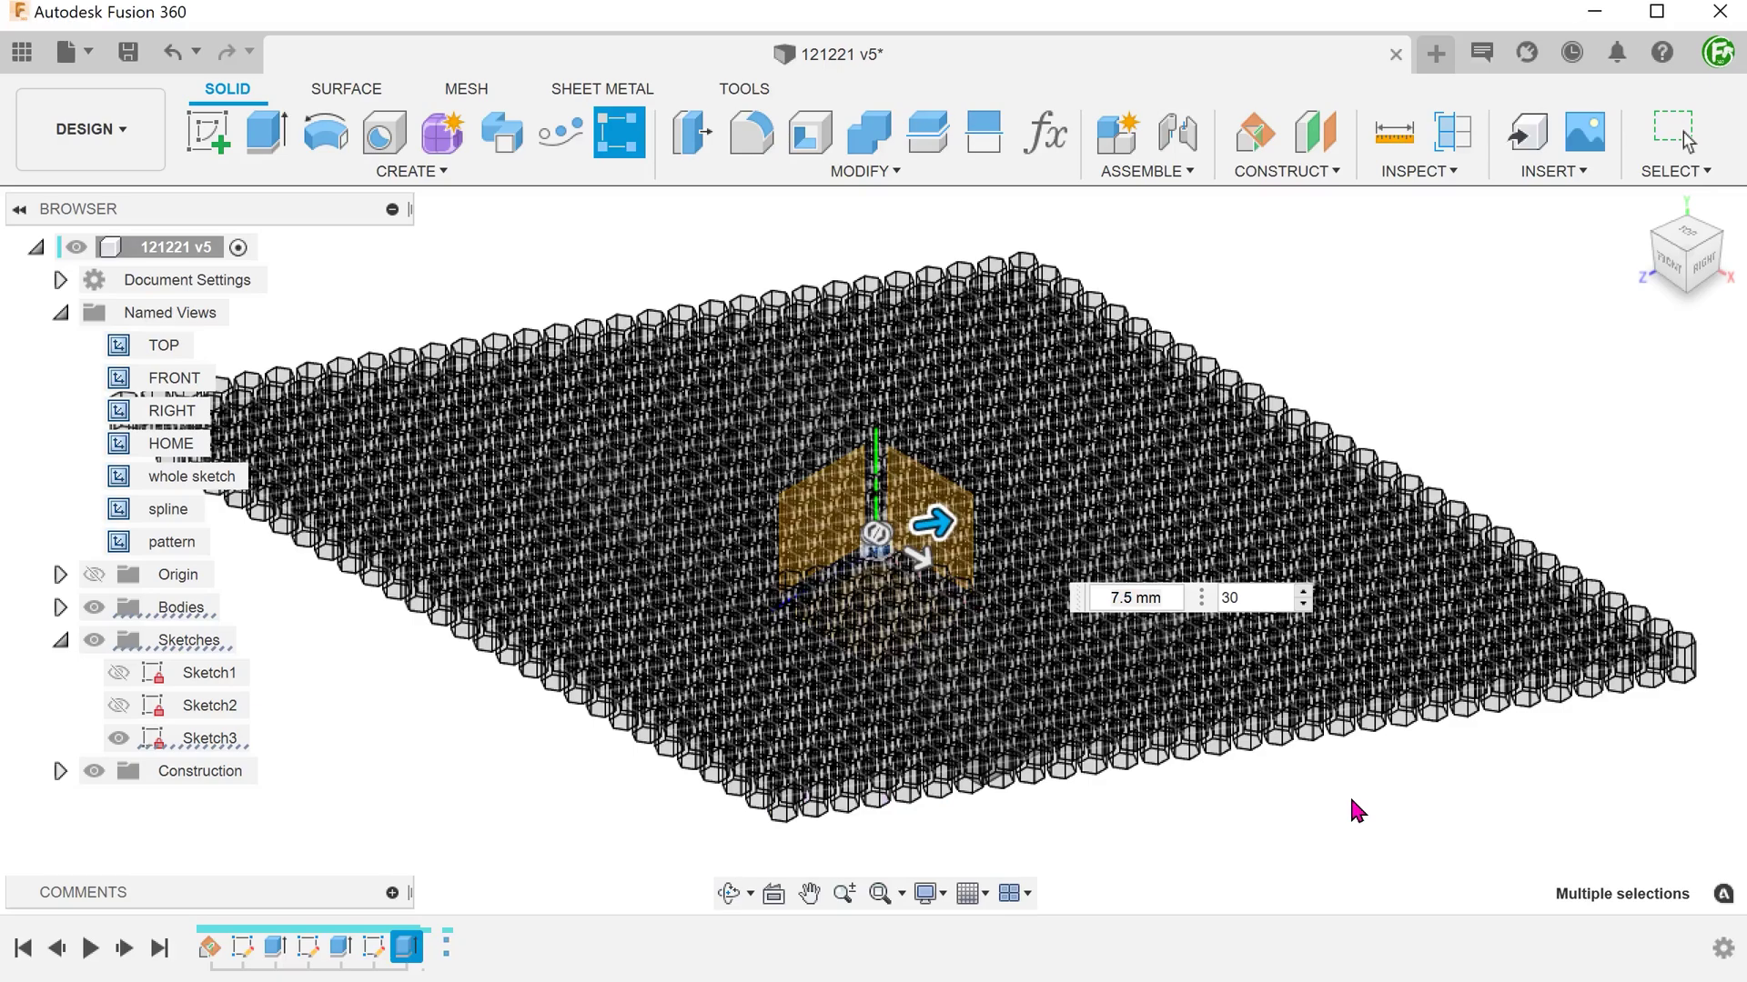